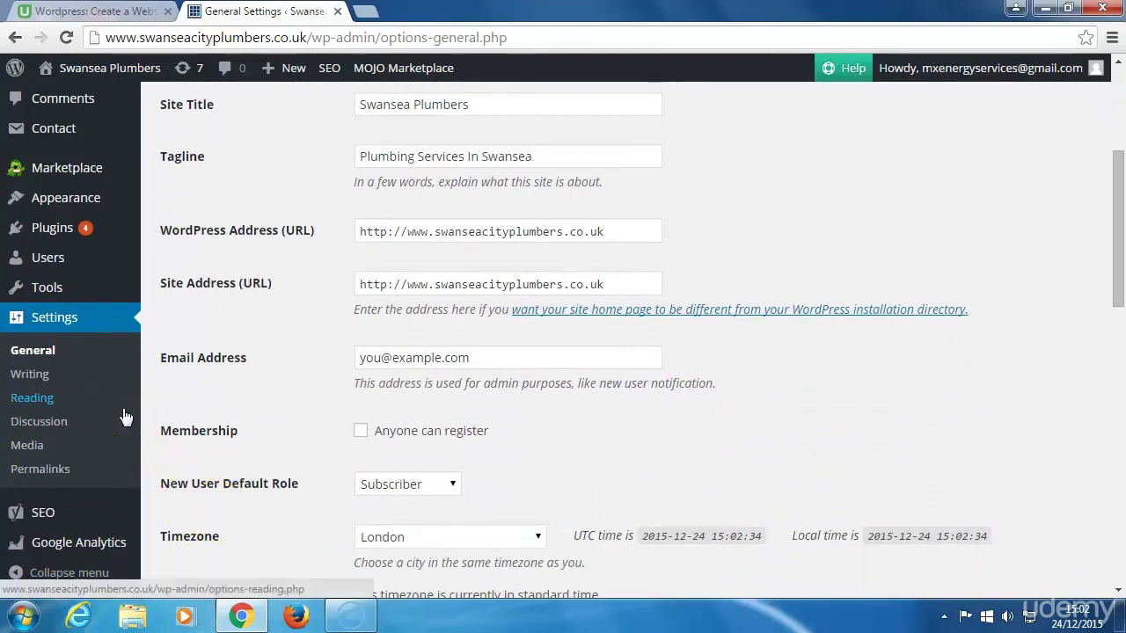
Step: Open the theme customizer and go to the Front Page options of the home and posts content settings
click(105, 356)
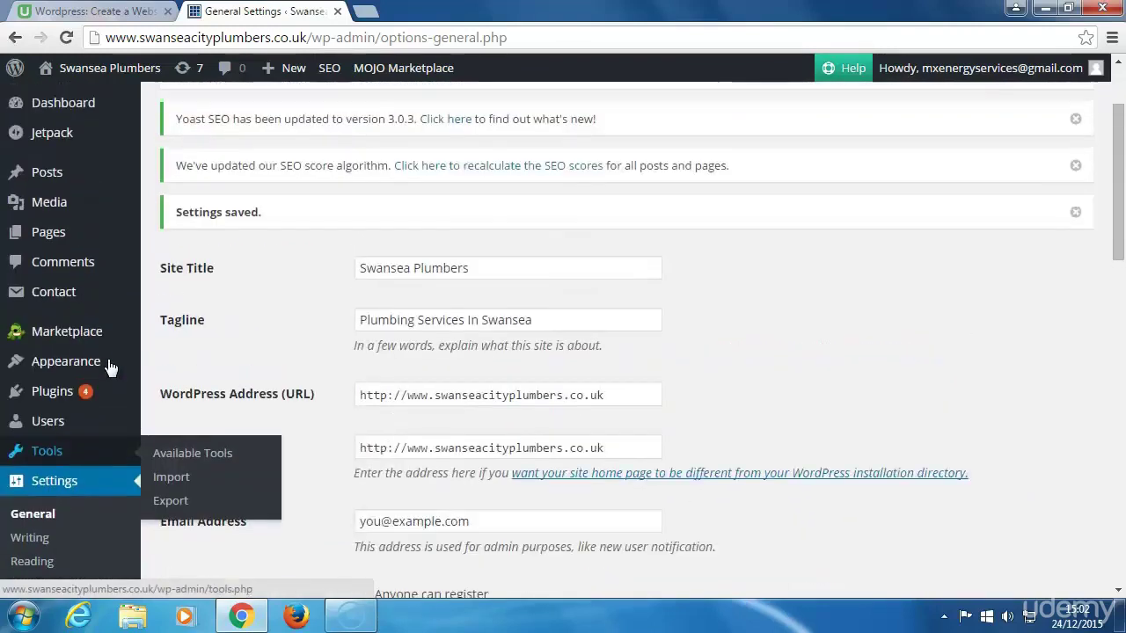
mouse_move(110, 367)
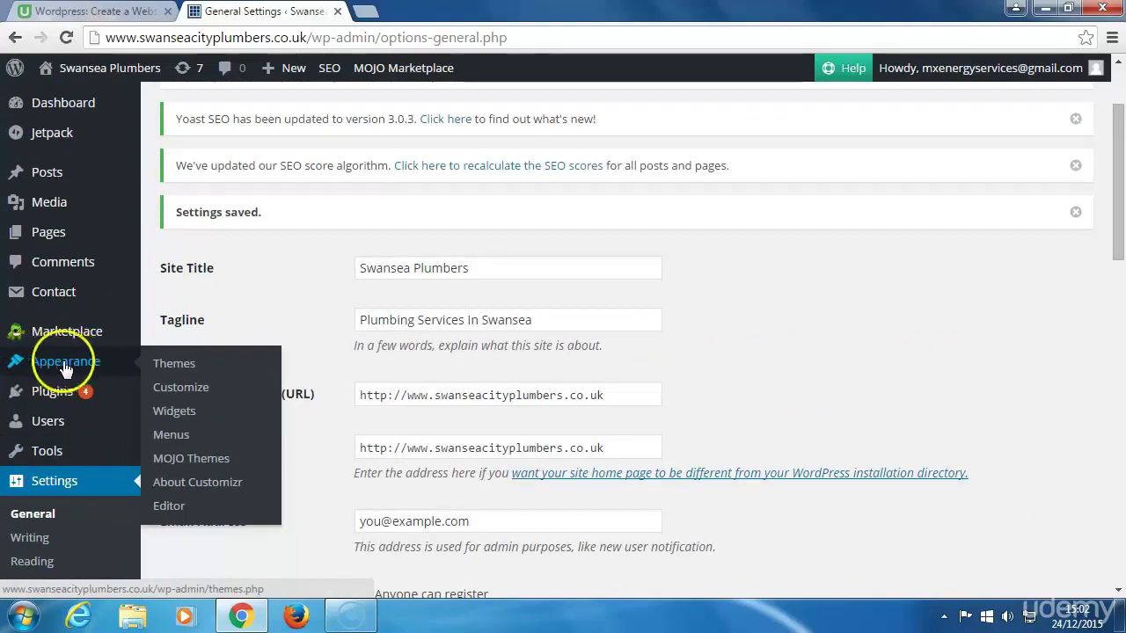
click(185, 388)
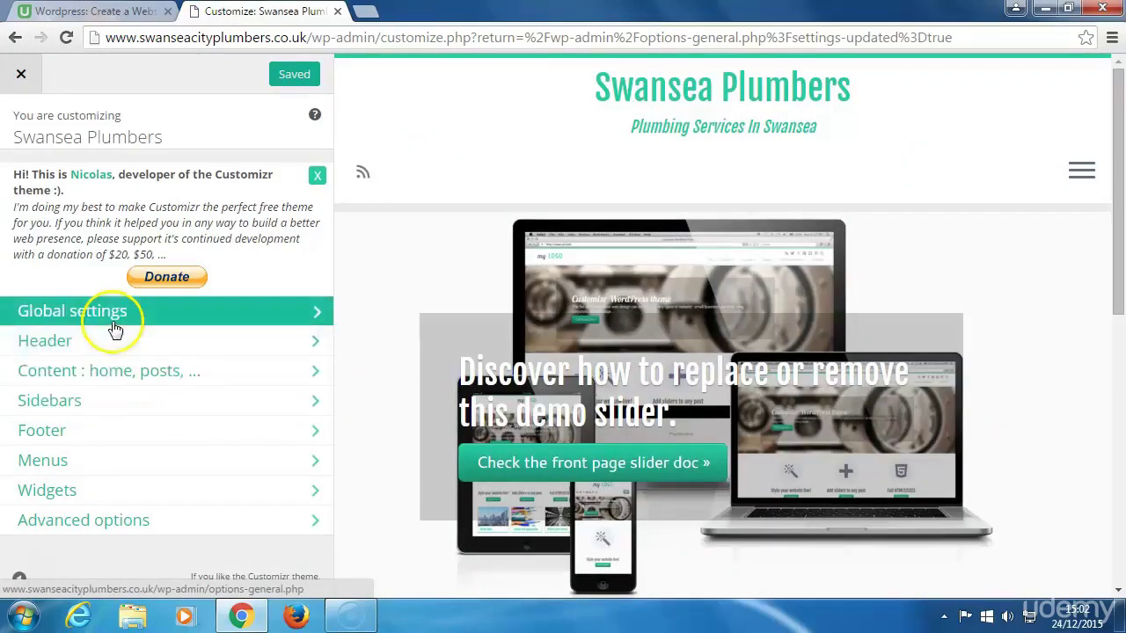
click(97, 358)
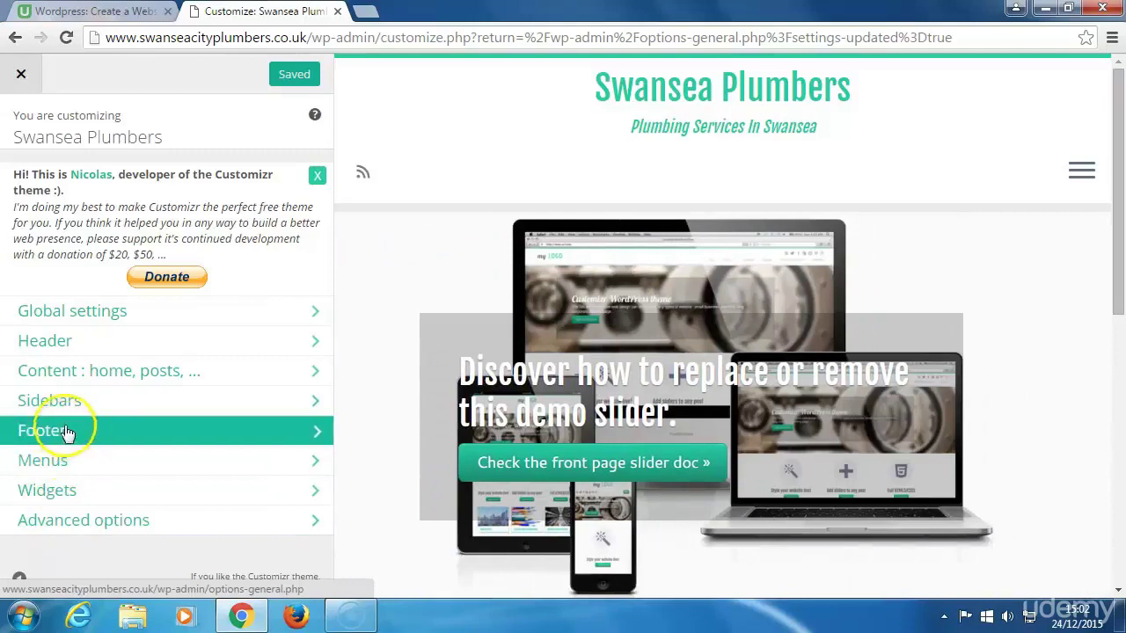
click(77, 378)
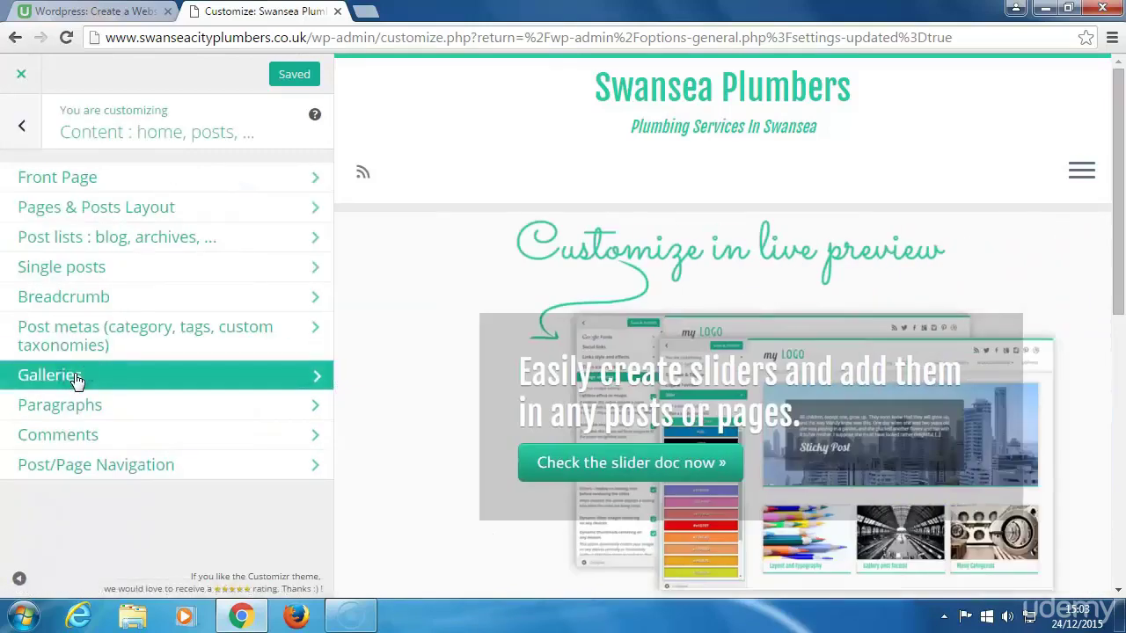
click(80, 270)
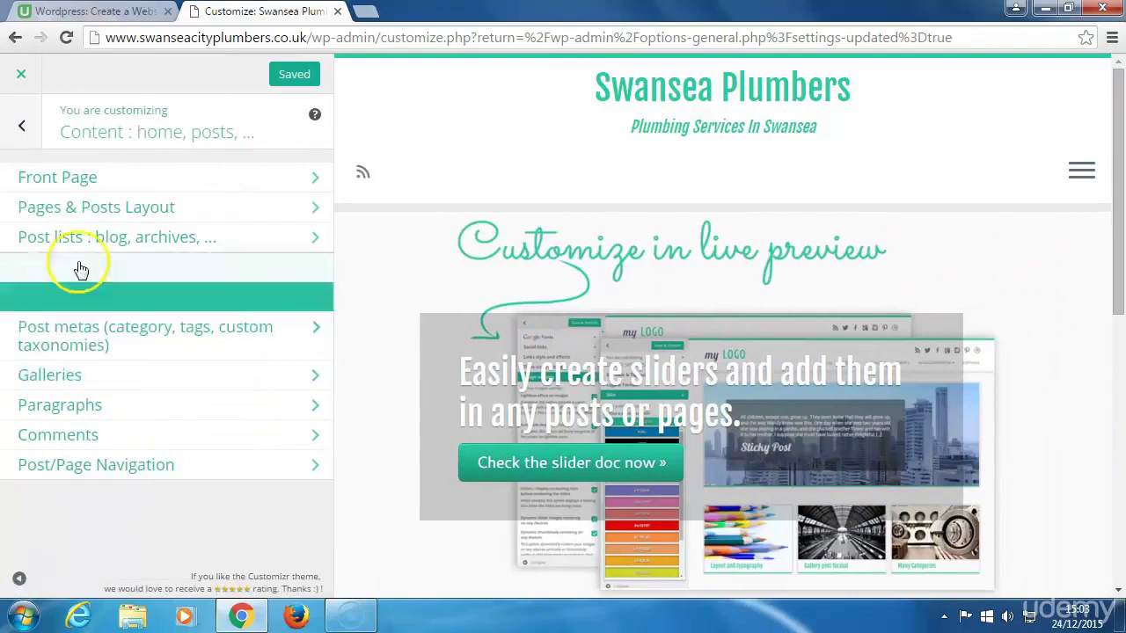
click(84, 180)
click(87, 202)
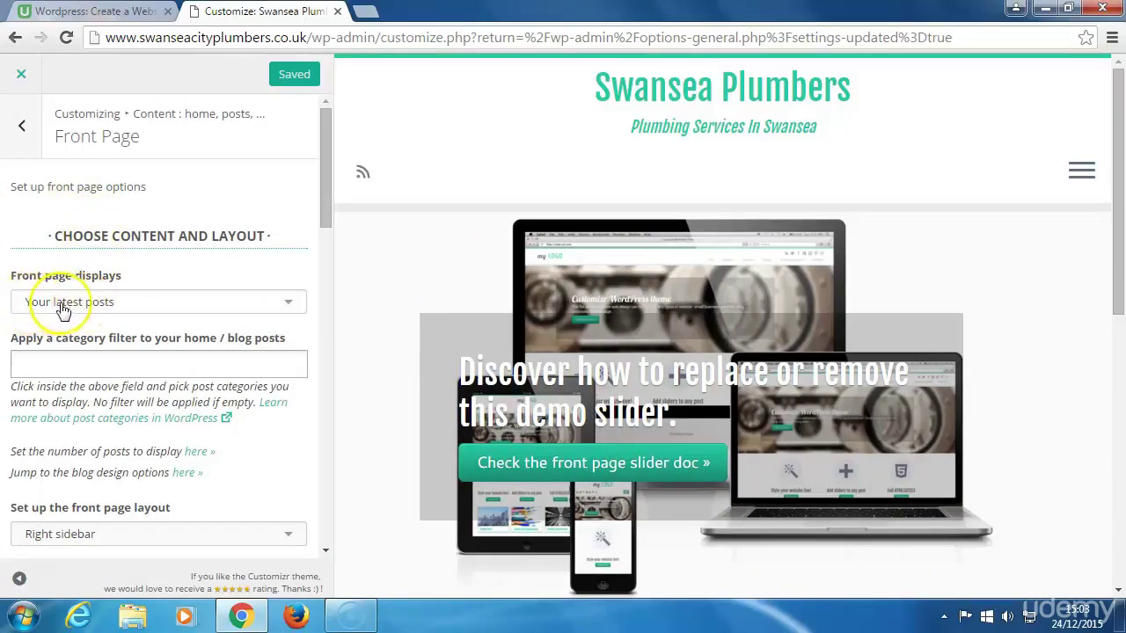
Step: Set the front page to display a static page, review the remaining front page options, and publish the change
click(292, 303)
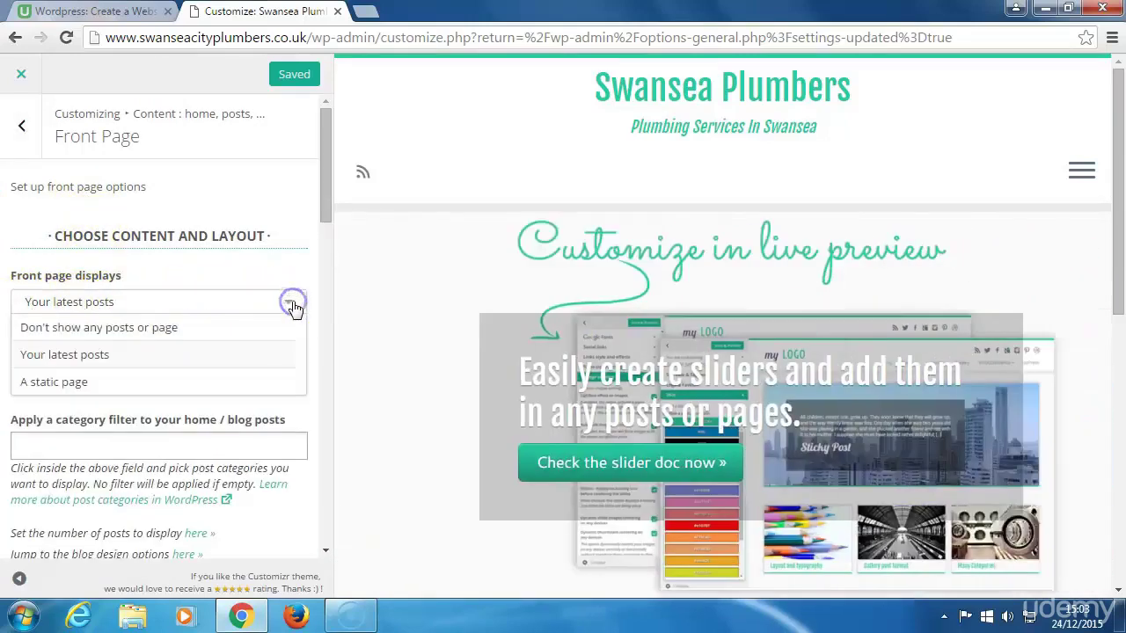
click(78, 385)
click(68, 345)
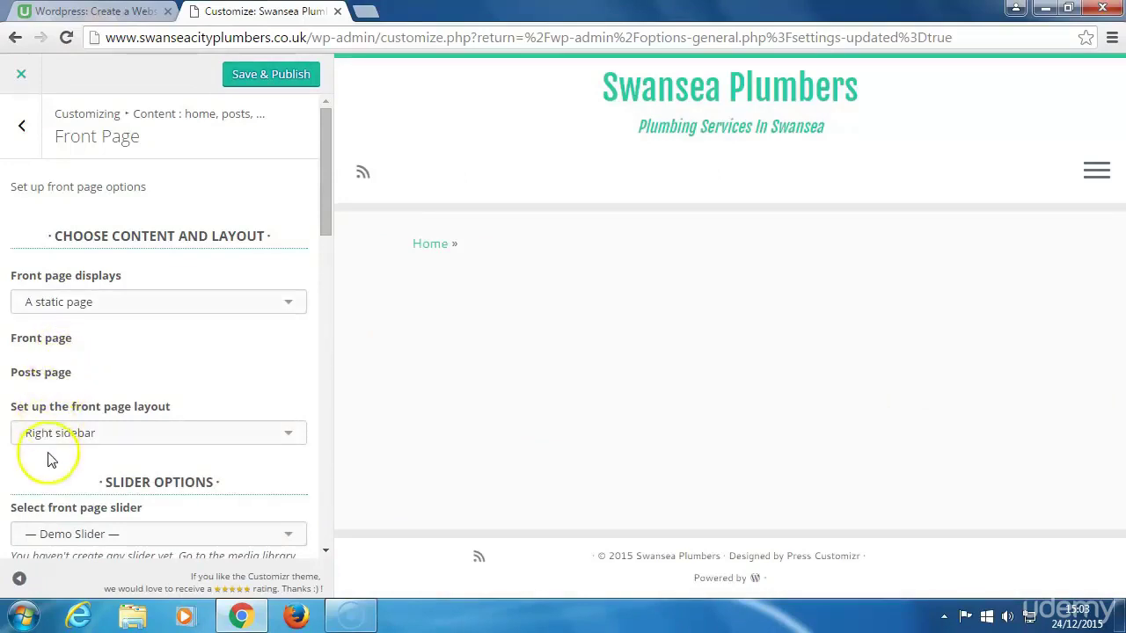
scroll(47, 466, down, 2)
scroll(50, 469, down, 5)
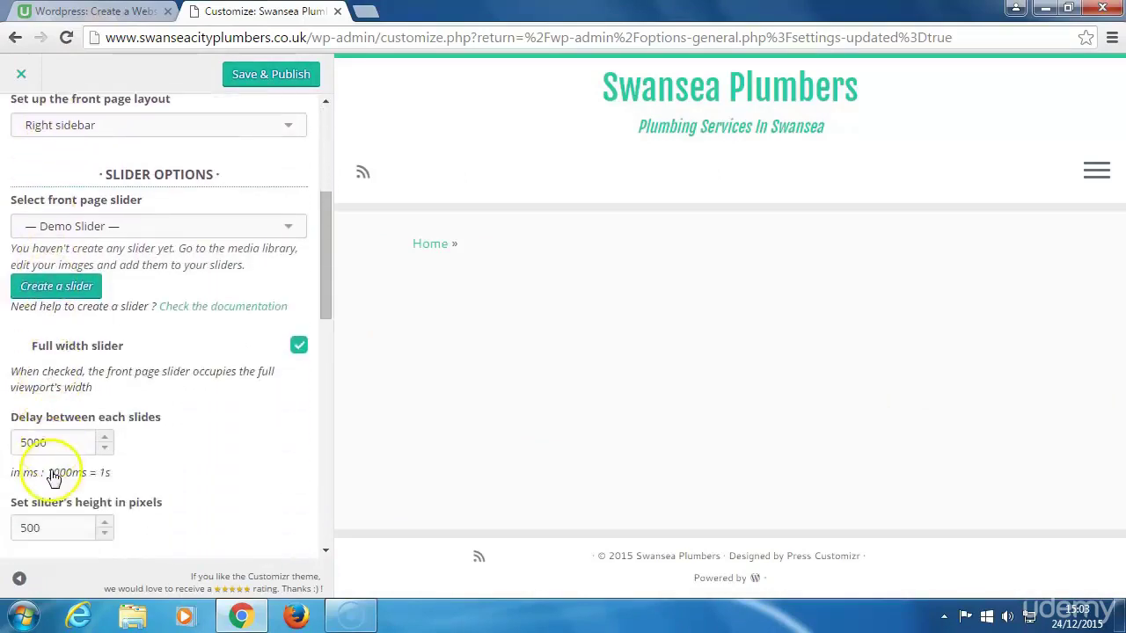
scroll(53, 475, down, 5)
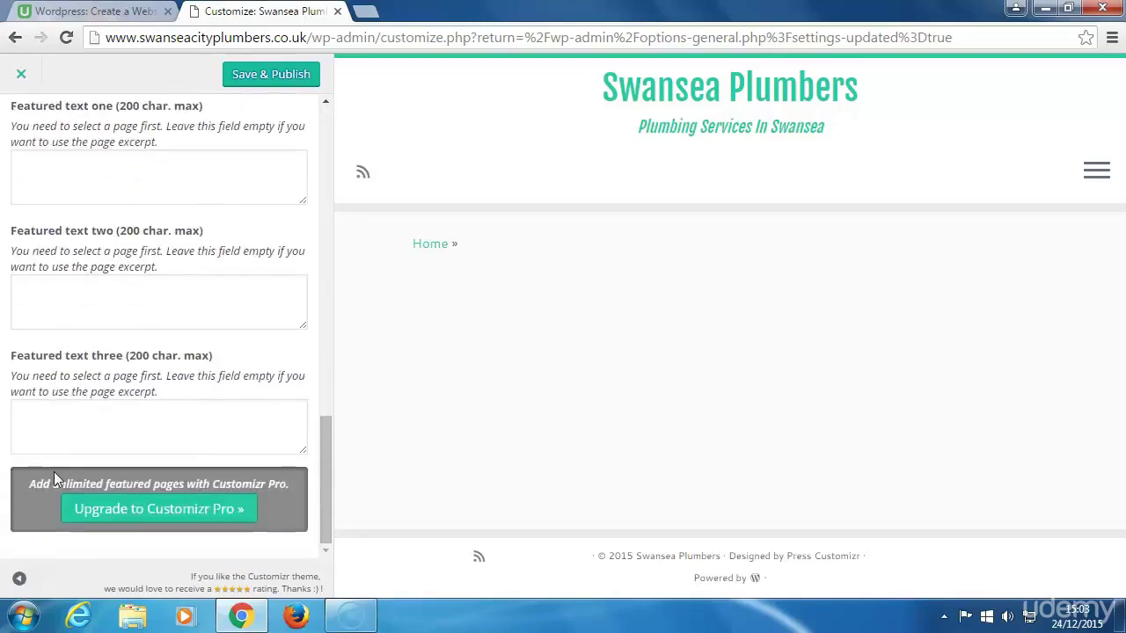
scroll(53, 475, up, 5)
scroll(55, 477, up, 8)
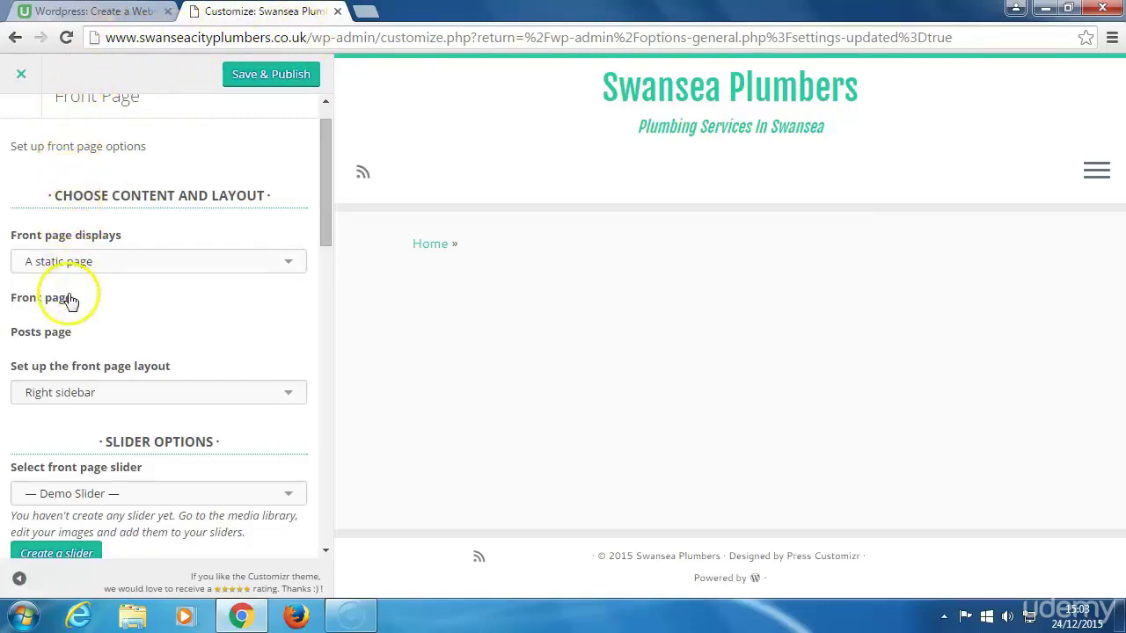
click(253, 78)
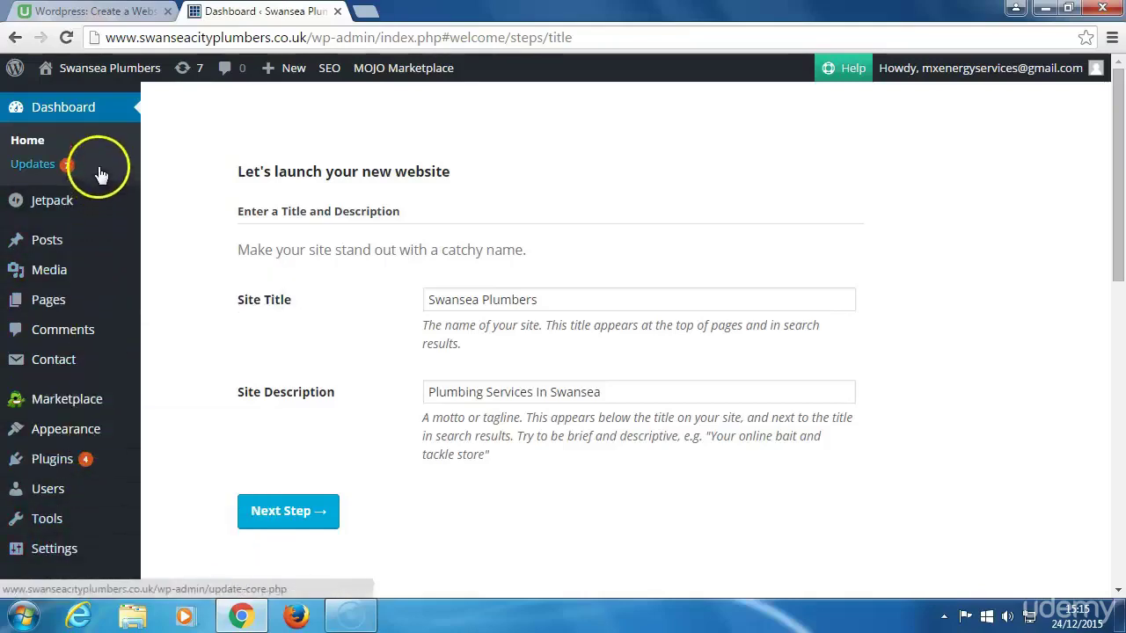
Step: Visit the live site and dismiss the notice about displaying a horizontal menu in the header
mouse_move(84, 80)
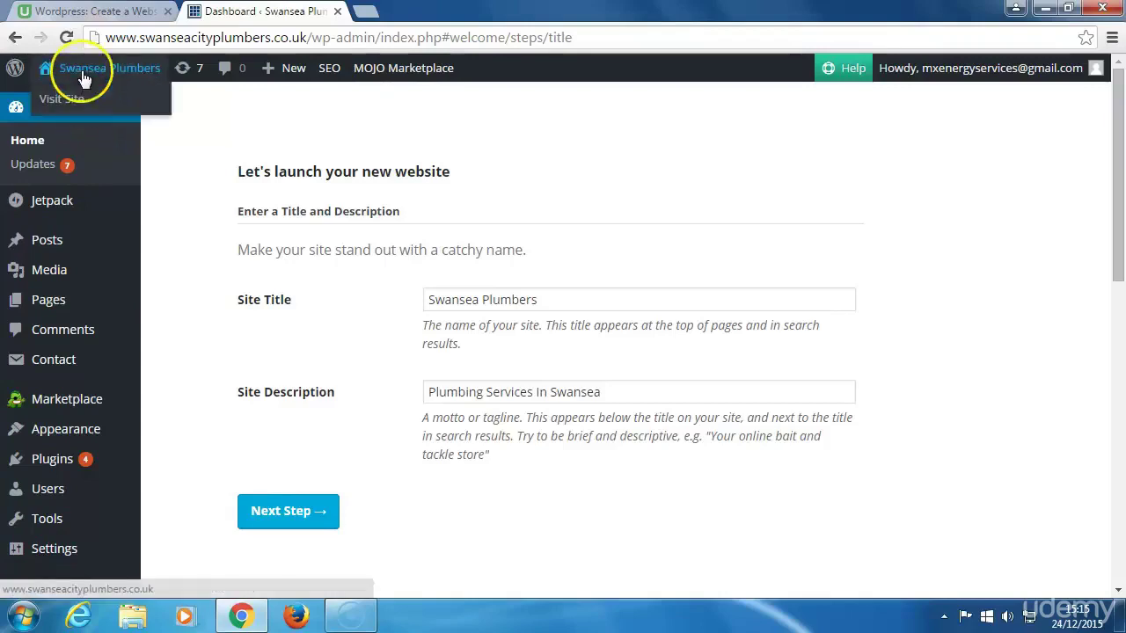
click(73, 99)
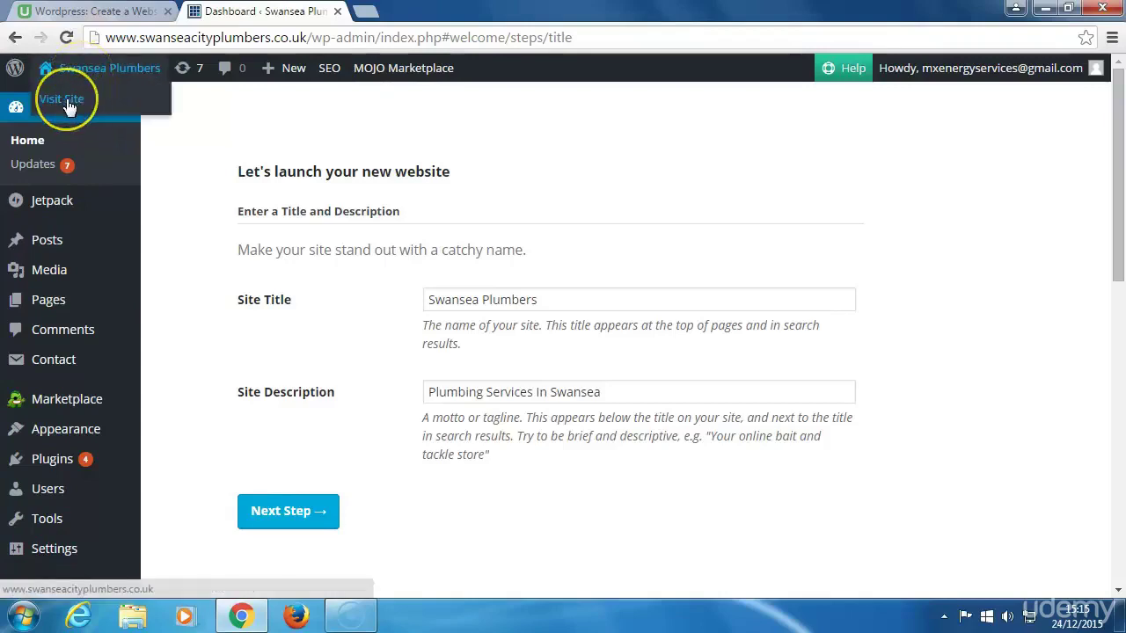
click(70, 104)
click(72, 106)
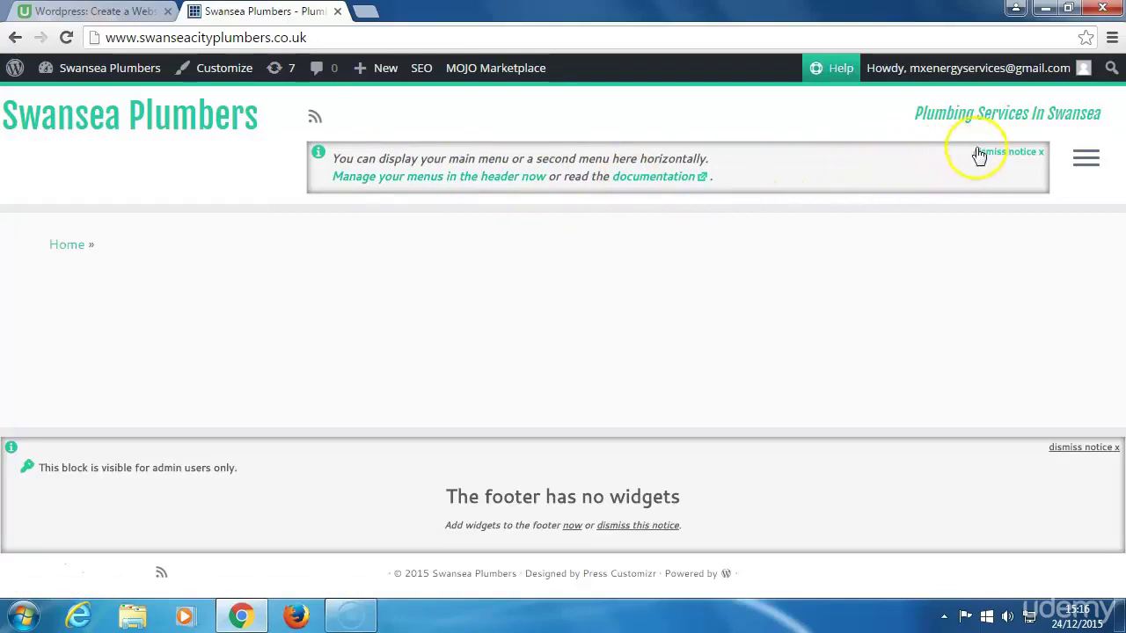
click(1039, 153)
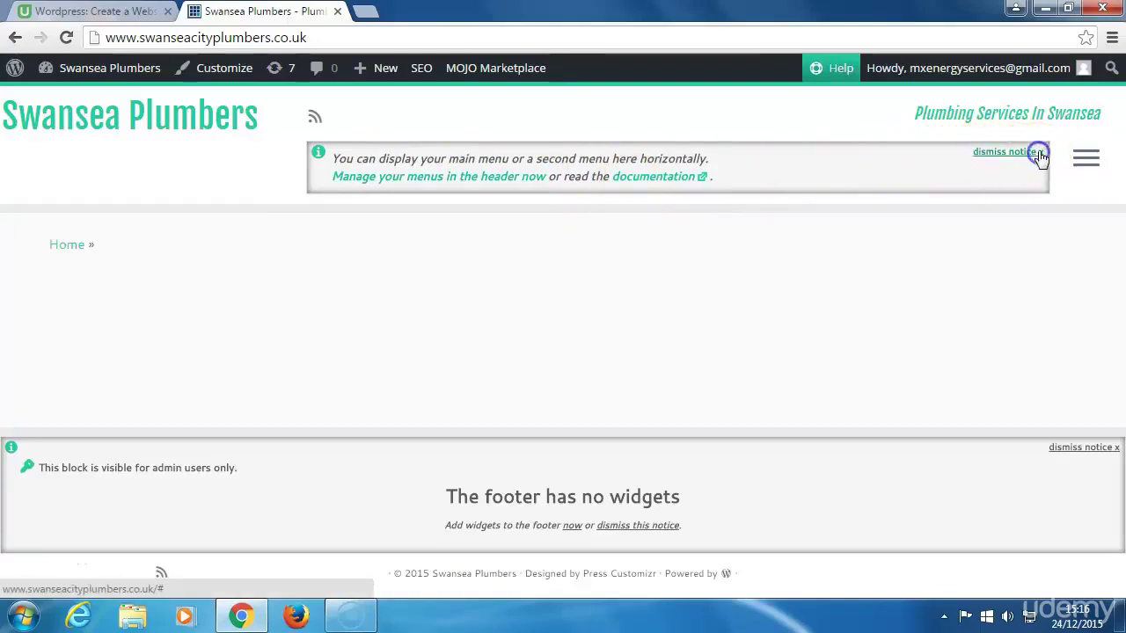
click(1042, 155)
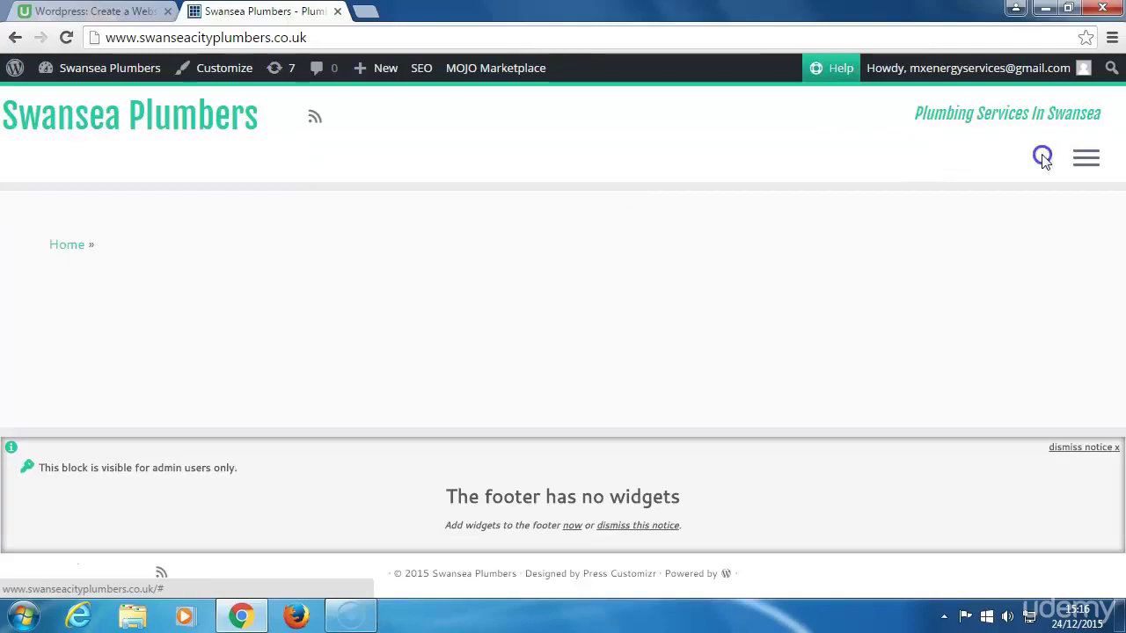
Step: Dismiss the default page menu notice in the side menu and the empty footer widgets notice, and close the side menu
click(1092, 167)
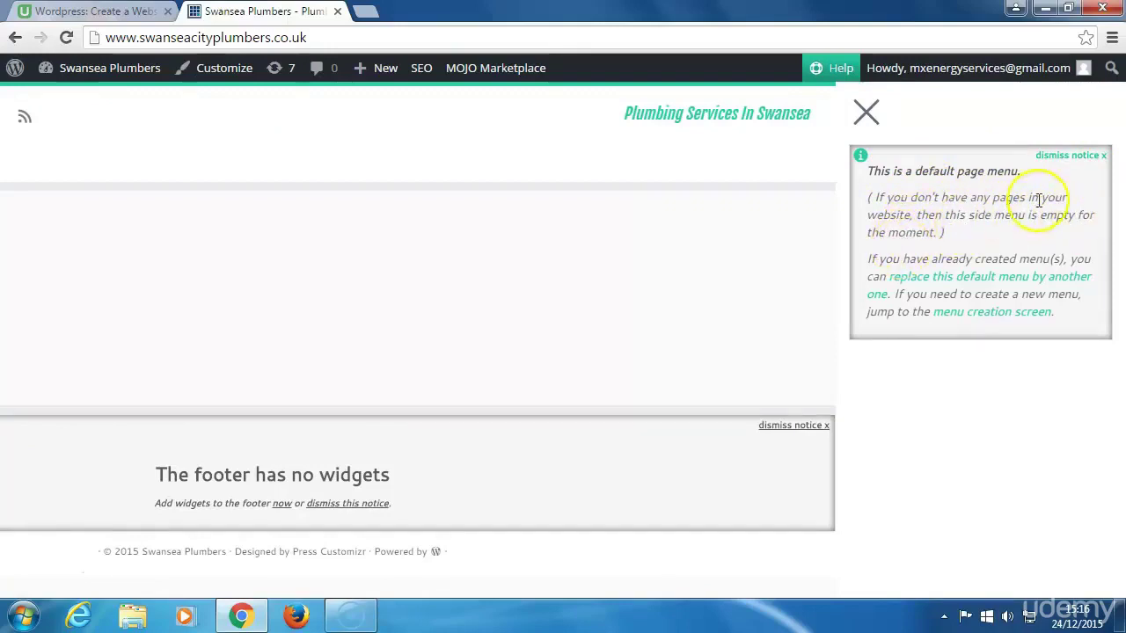
click(1099, 156)
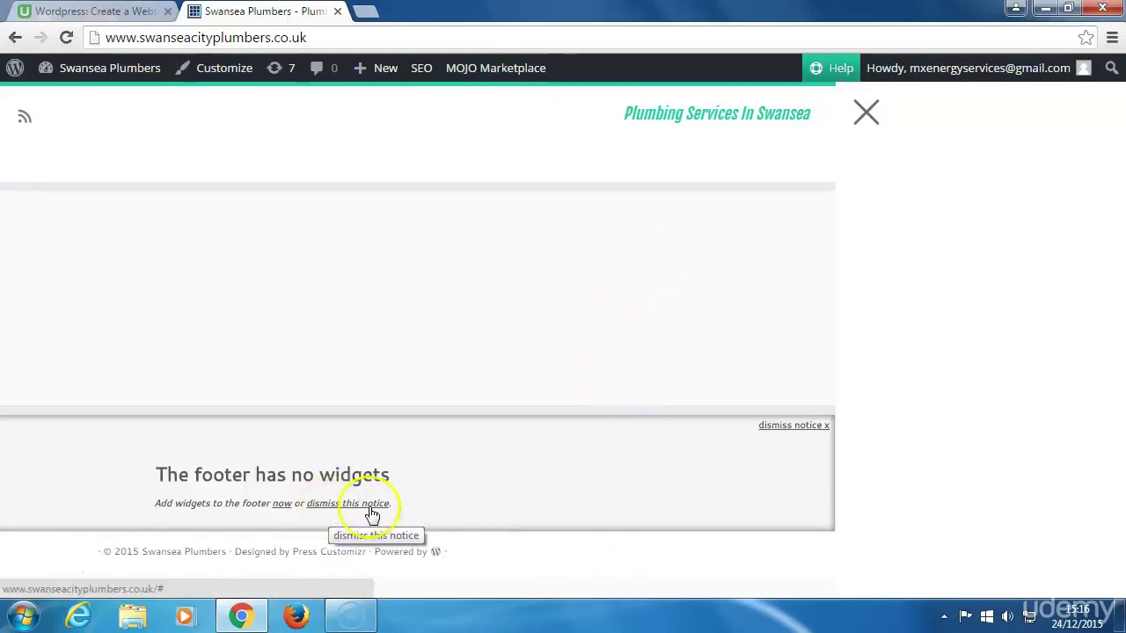
click(787, 428)
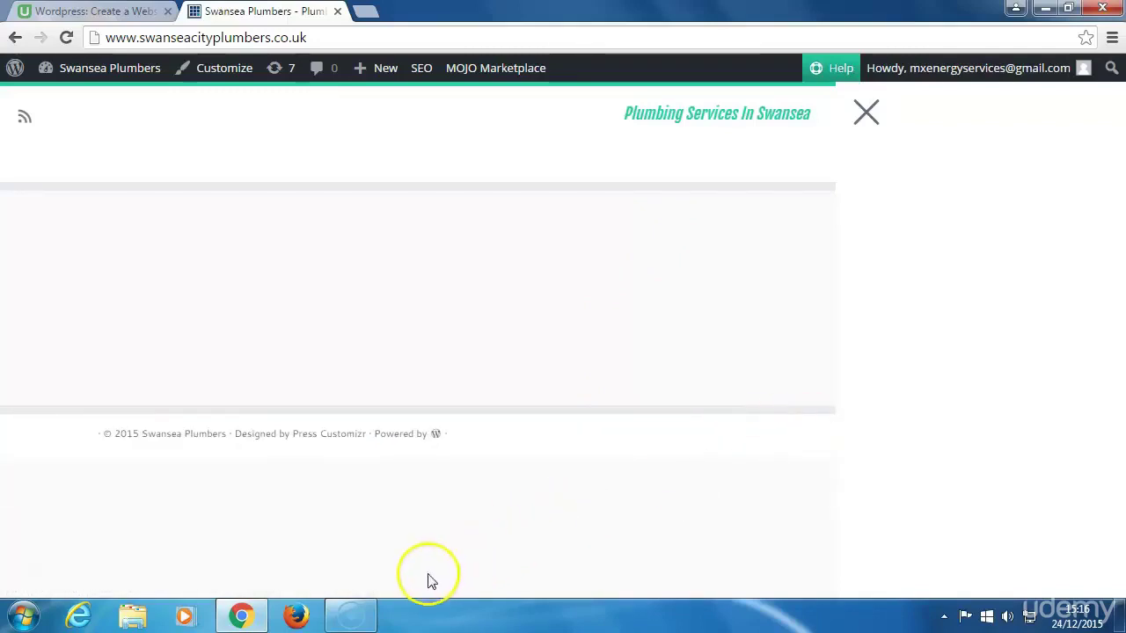
mouse_move(507, 81)
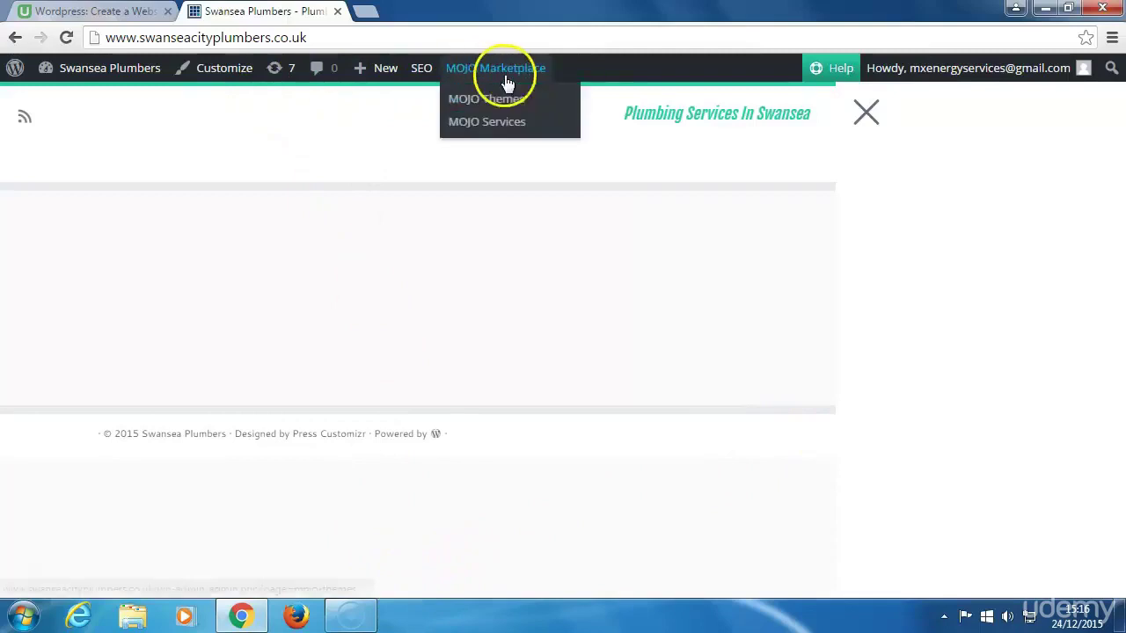
click(870, 119)
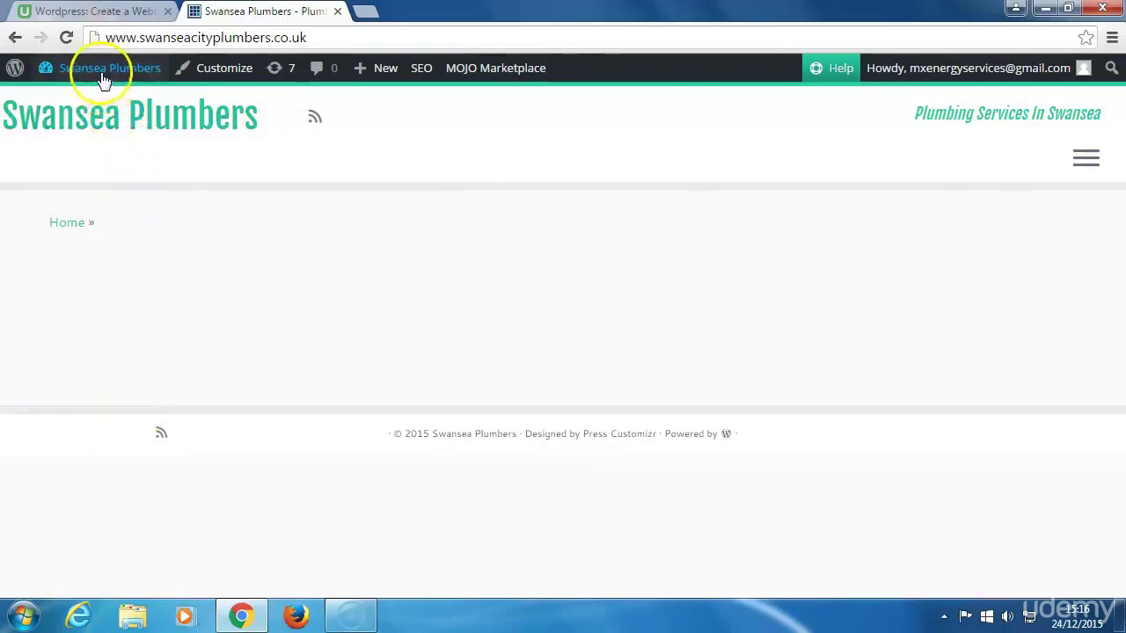
Step: Return to the dashboard and set the global default layout to Right sidebar in the customizer's Pages & Posts Layout settings
mouse_move(102, 79)
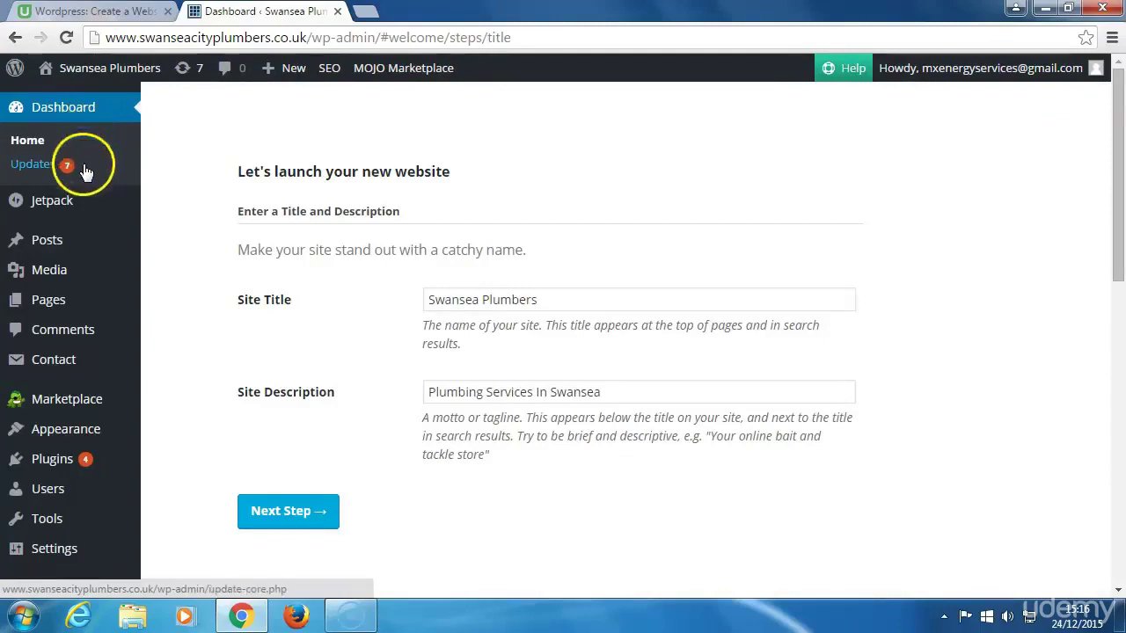
mouse_move(77, 218)
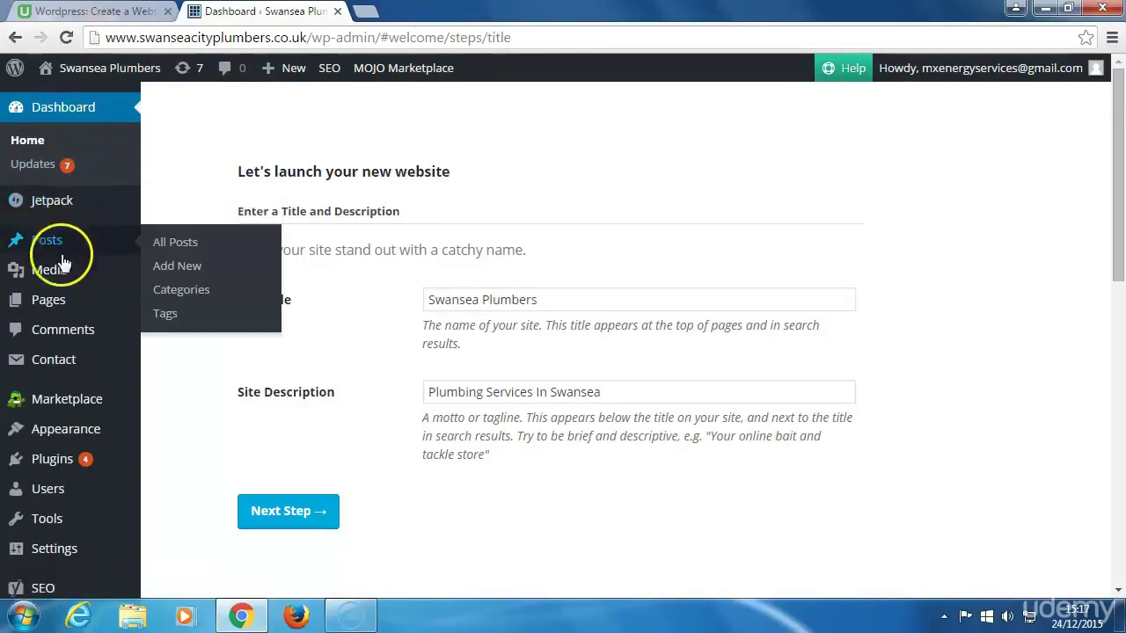
mouse_move(52, 280)
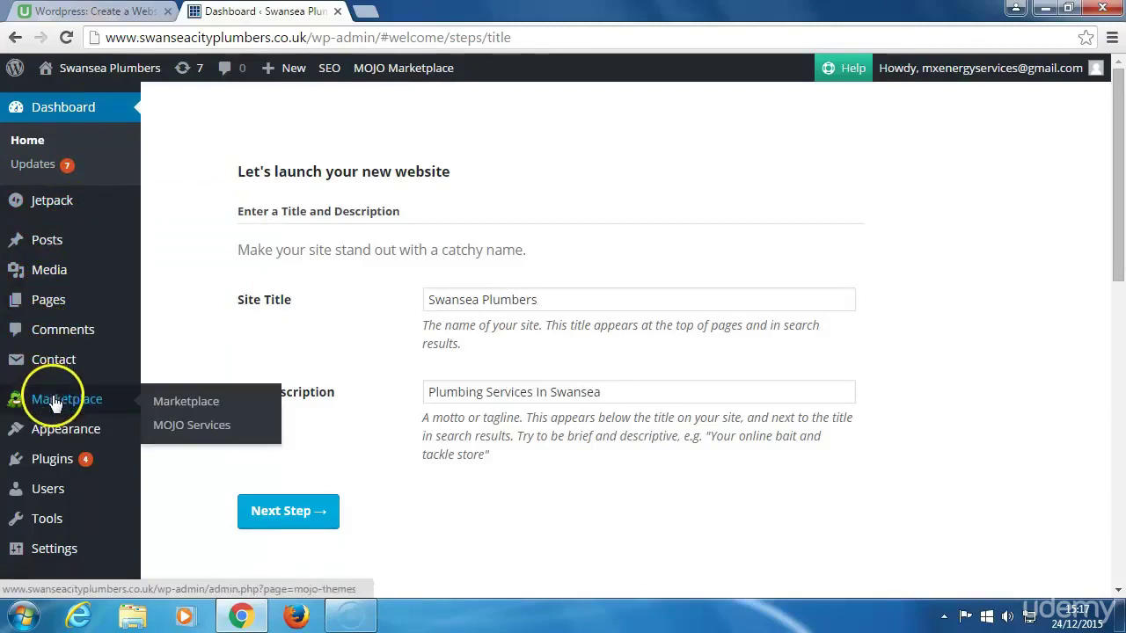
mouse_move(55, 432)
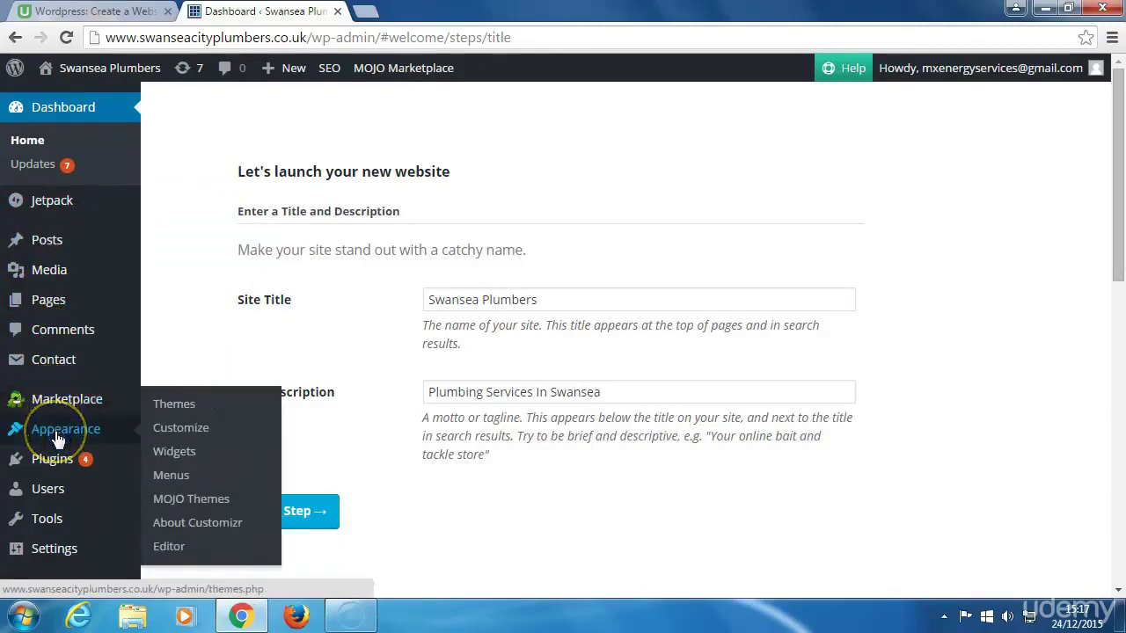
click(172, 430)
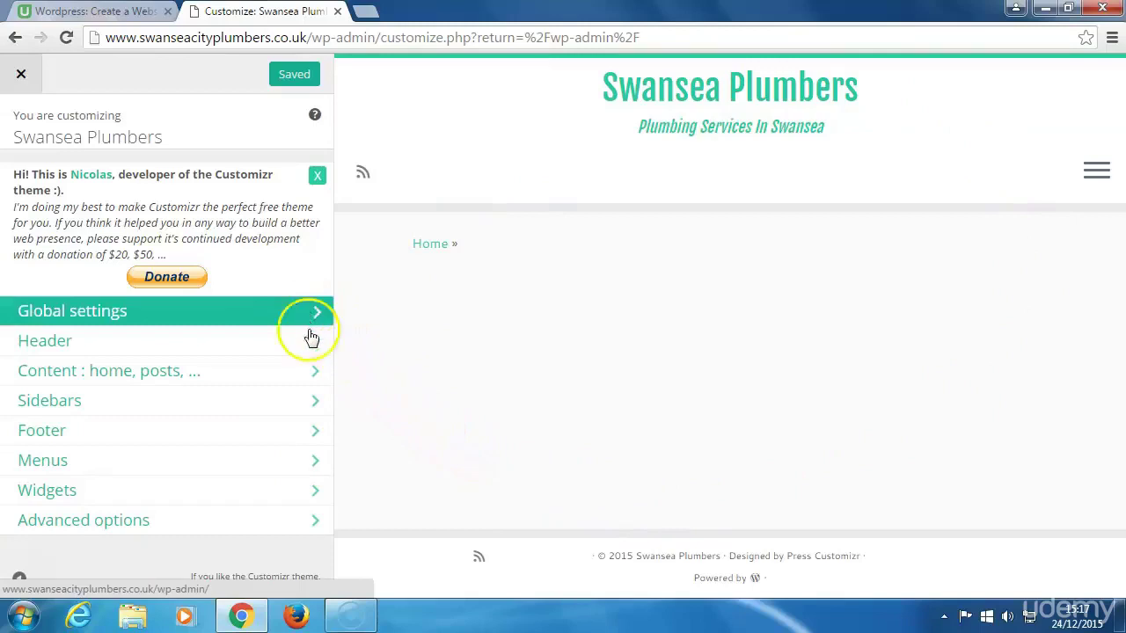
click(317, 378)
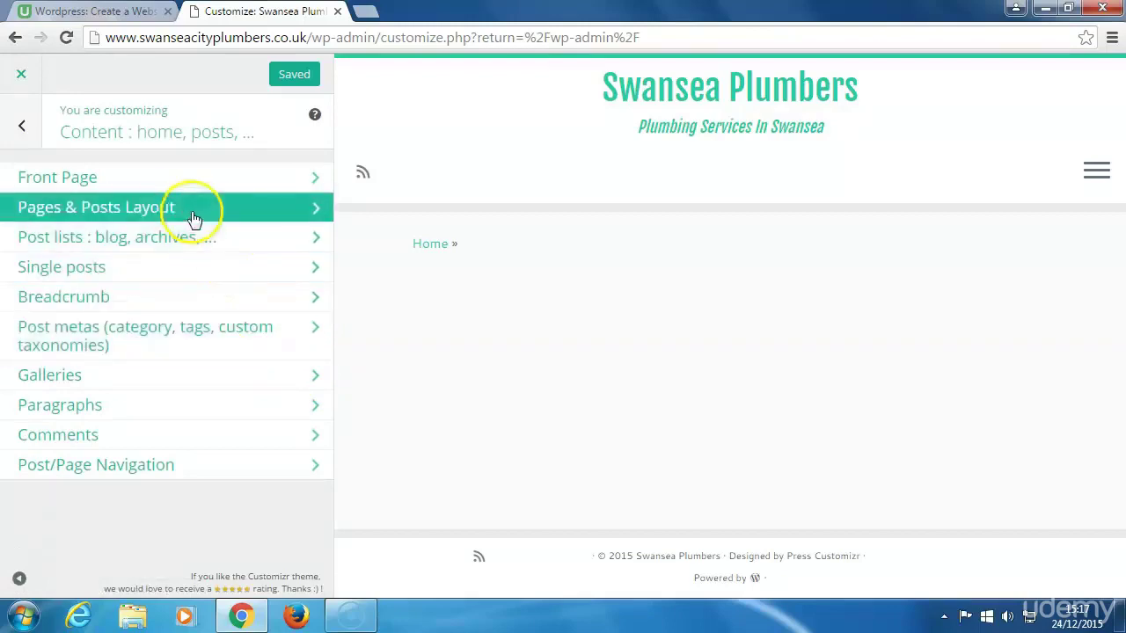
click(152, 208)
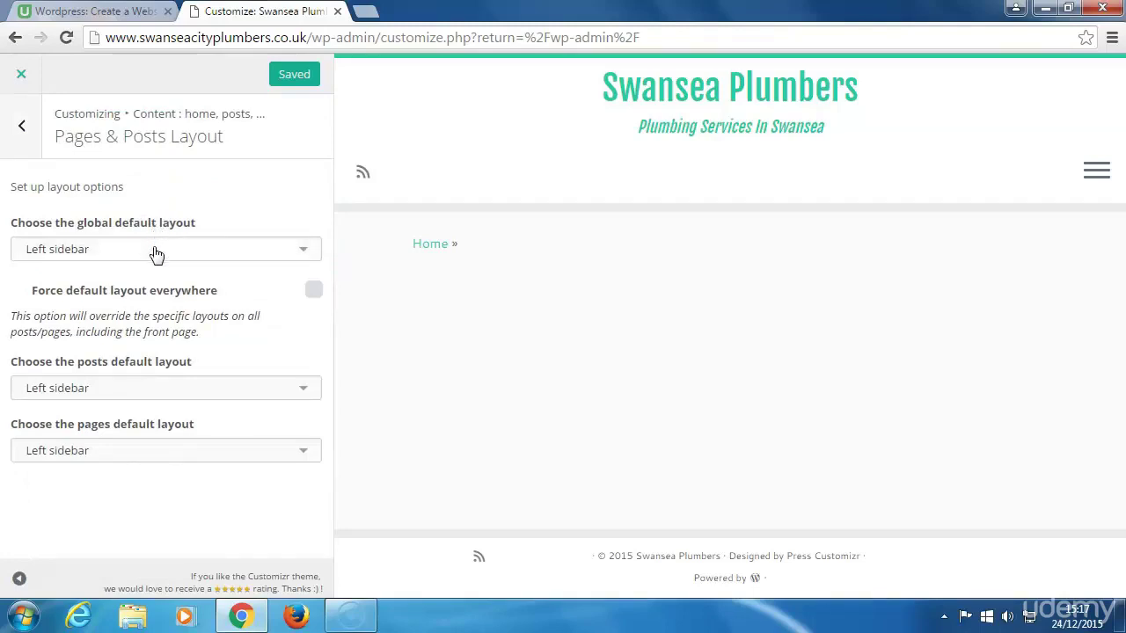
click(300, 251)
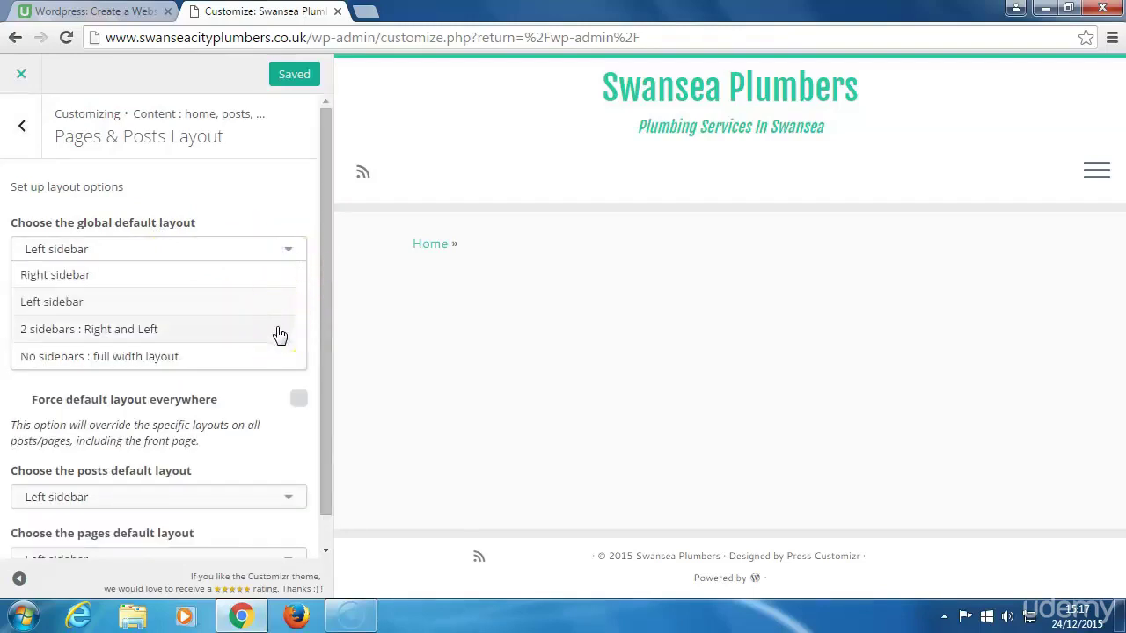
click(238, 287)
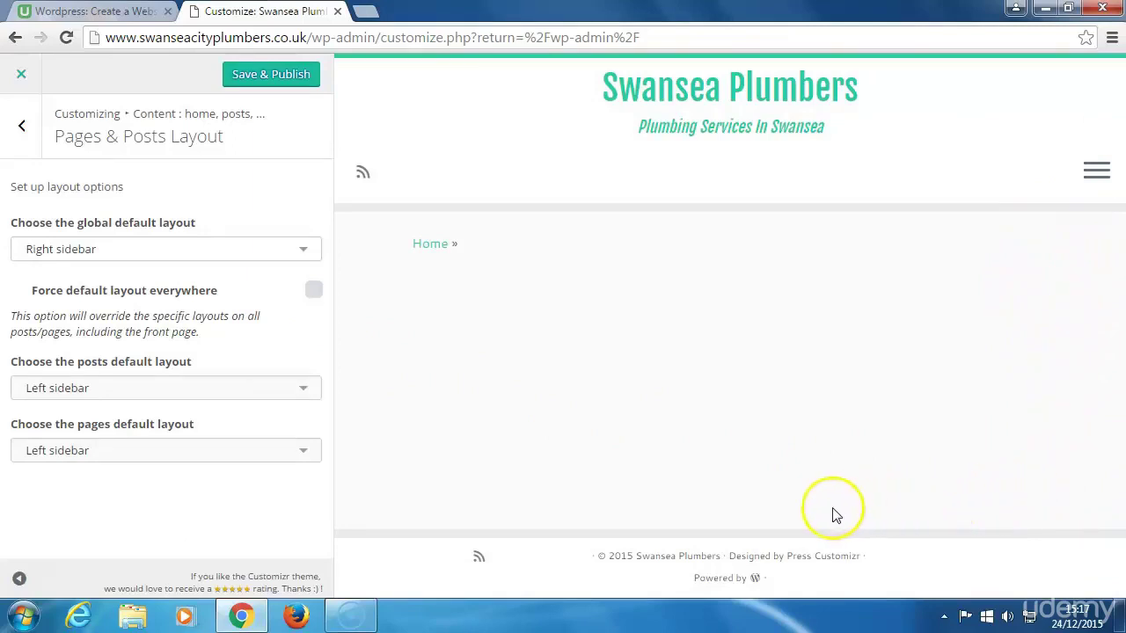
Step: Review the default layout options for posts and pages, keep Left sidebar for both, and publish the layout settings
click(303, 393)
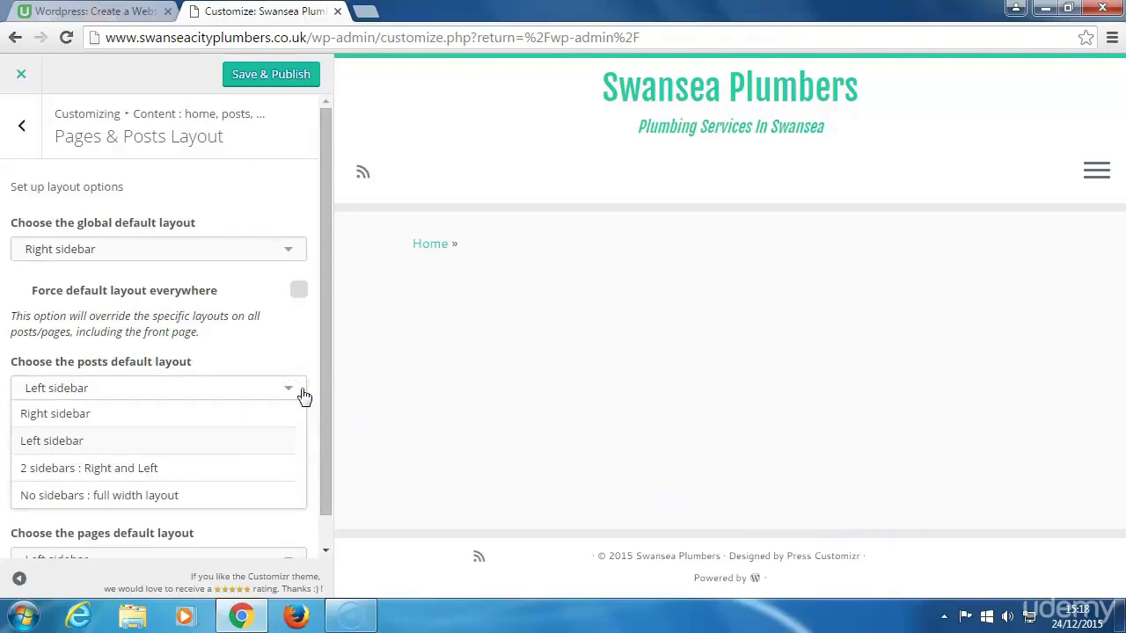
click(303, 393)
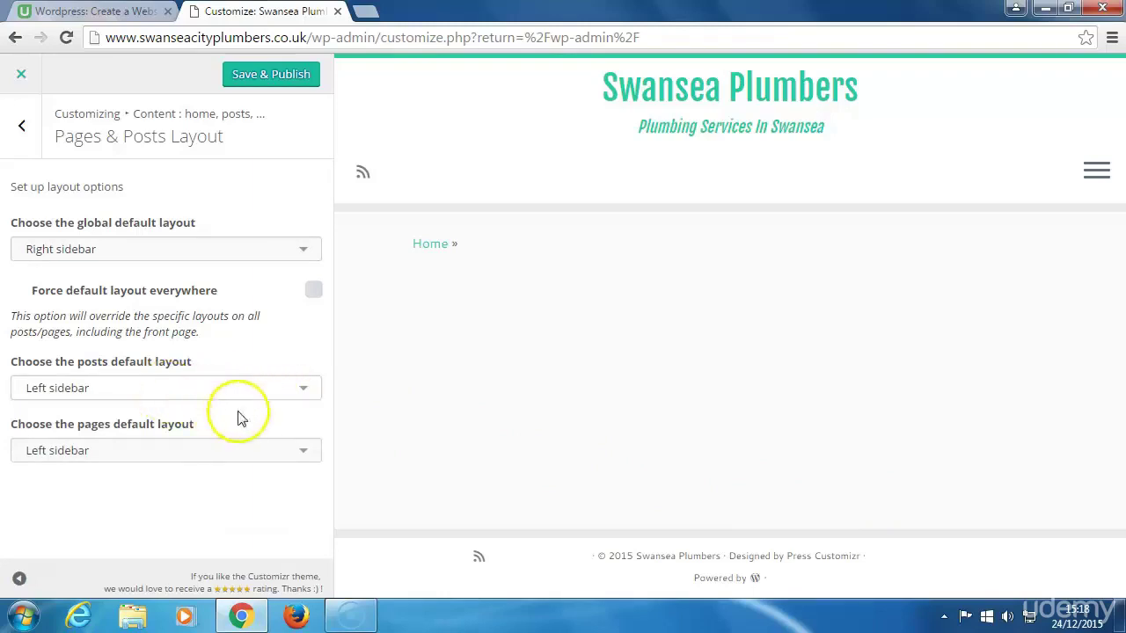
click(307, 449)
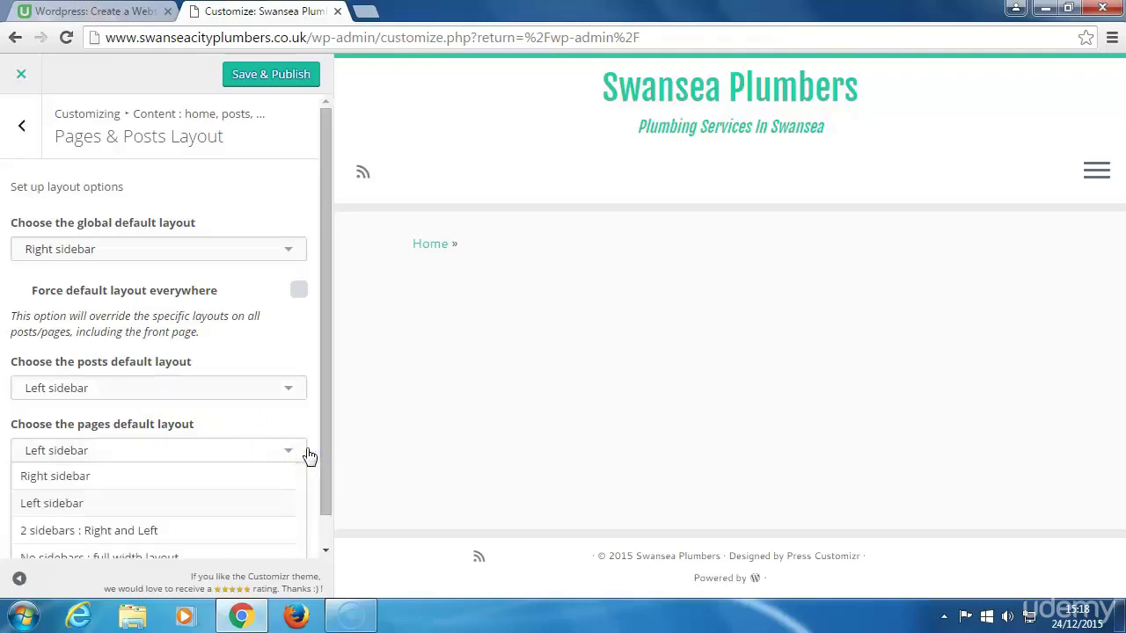
click(307, 452)
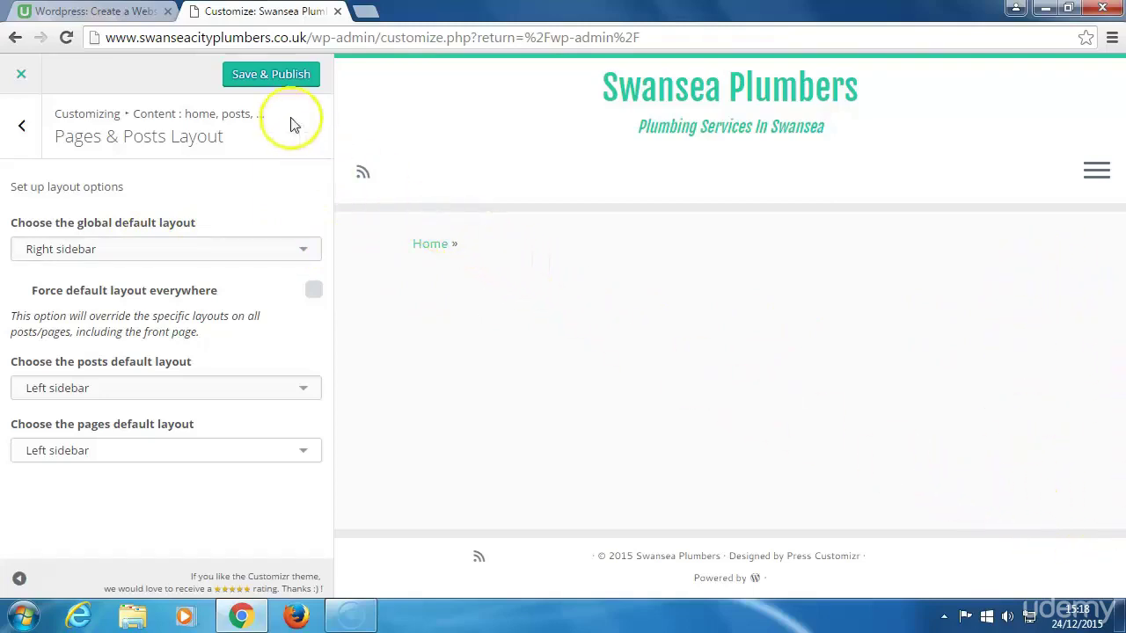
click(265, 76)
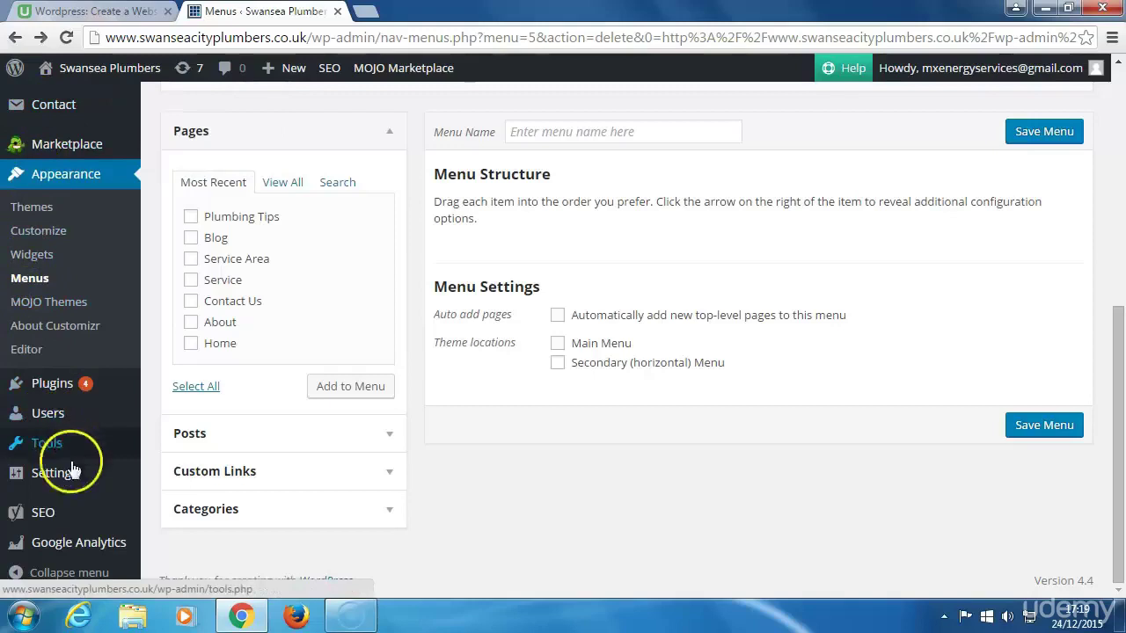
Step: Collapse the admin navigation menu and expand it again
mouse_move(52, 556)
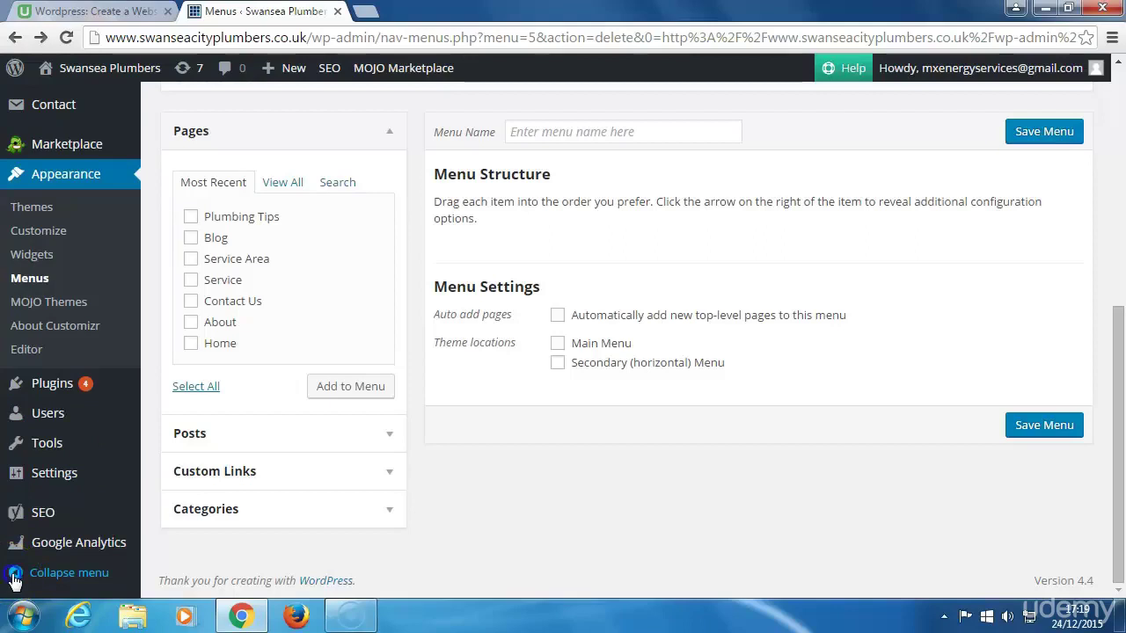
click(15, 576)
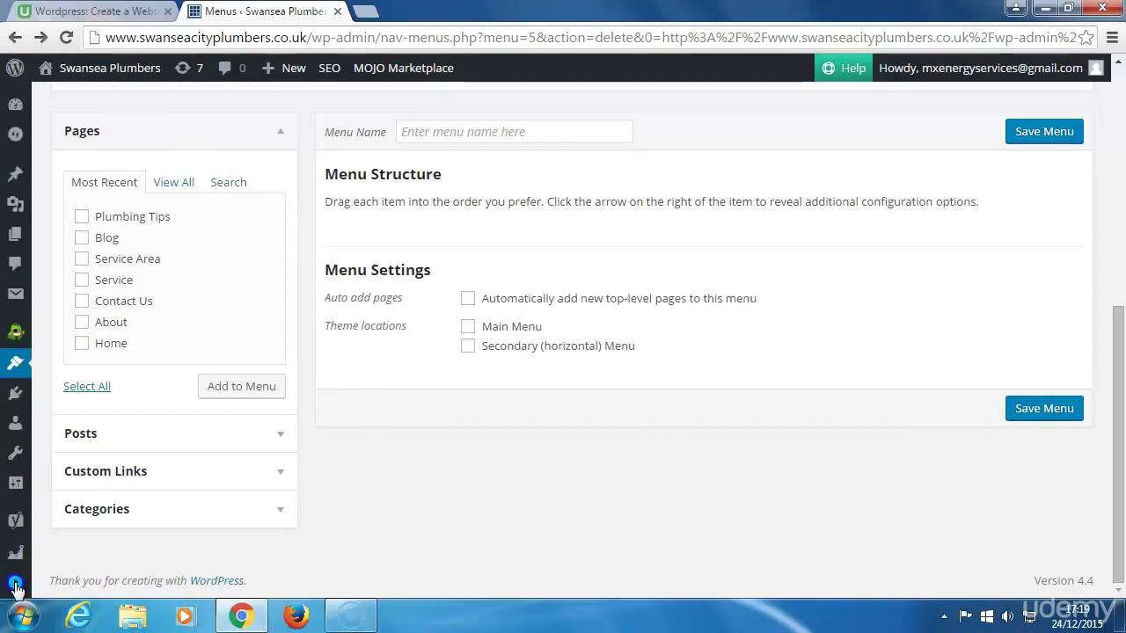
click(15, 584)
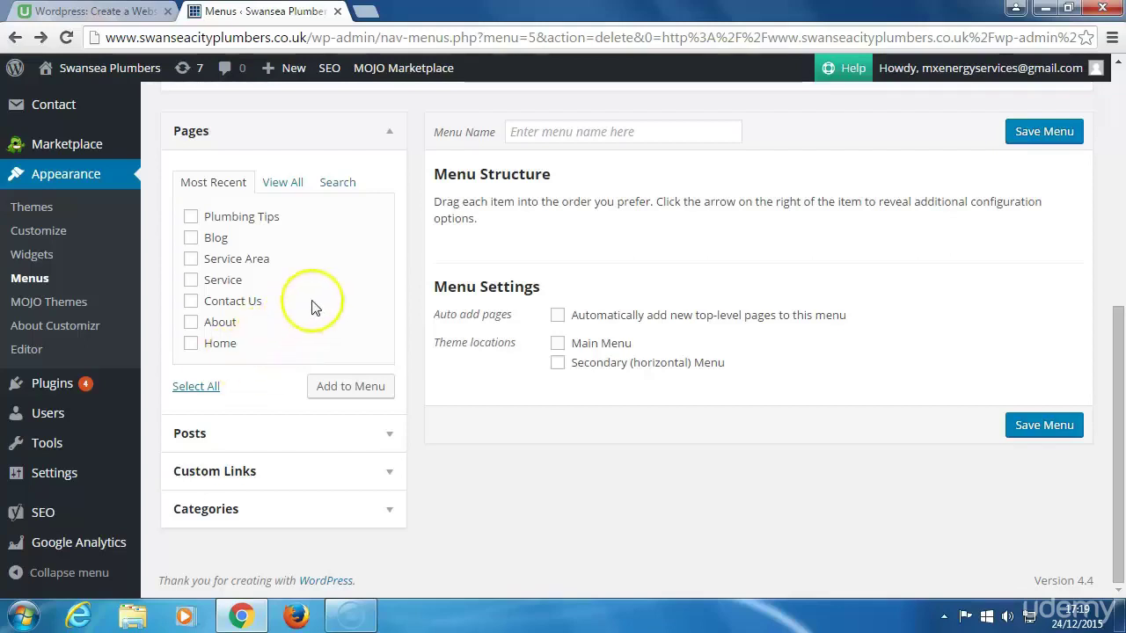
Step: Name the new navigation menu Main and save it
click(532, 134)
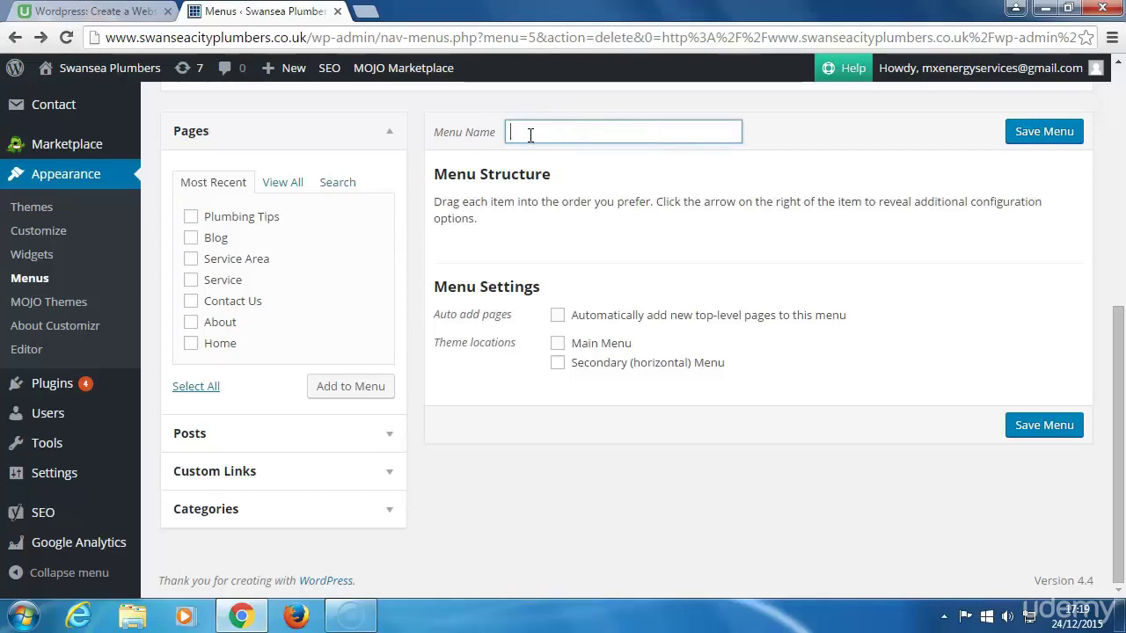
text(Main)
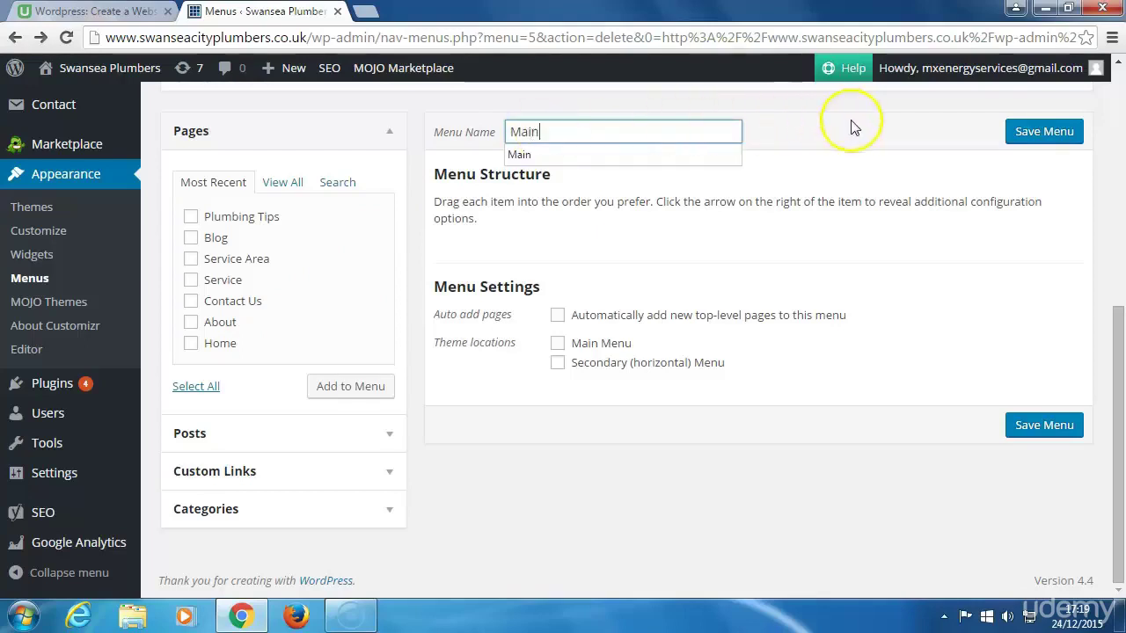
click(1025, 132)
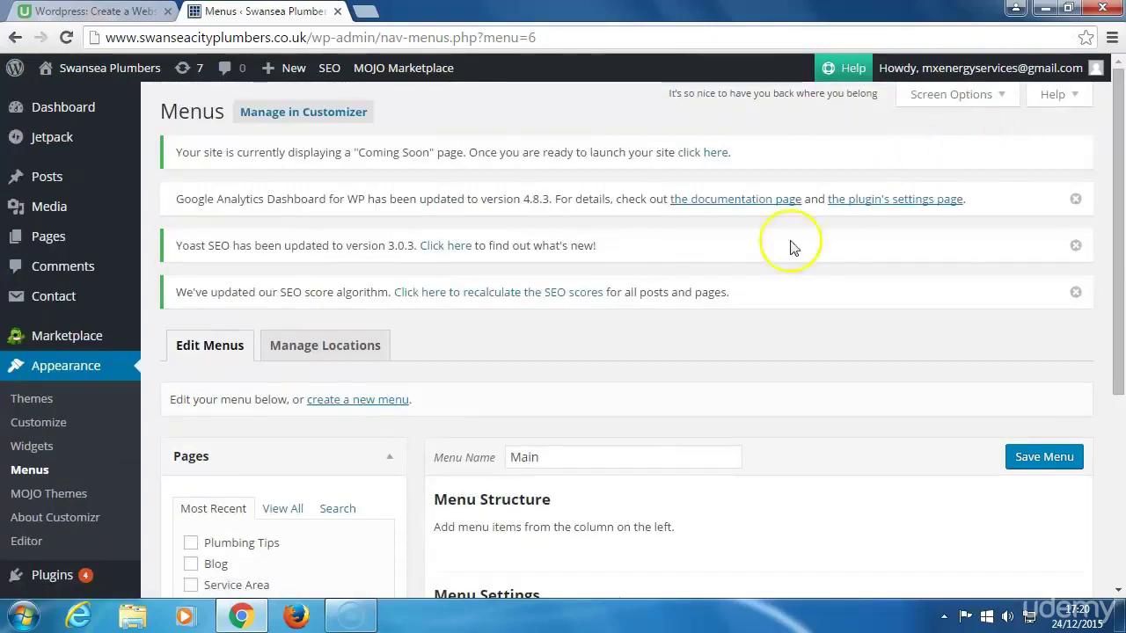
Step: Add all the listed pages, from Plumbing Tips to Home, to the Main menu
scroll(519, 453, down, 3)
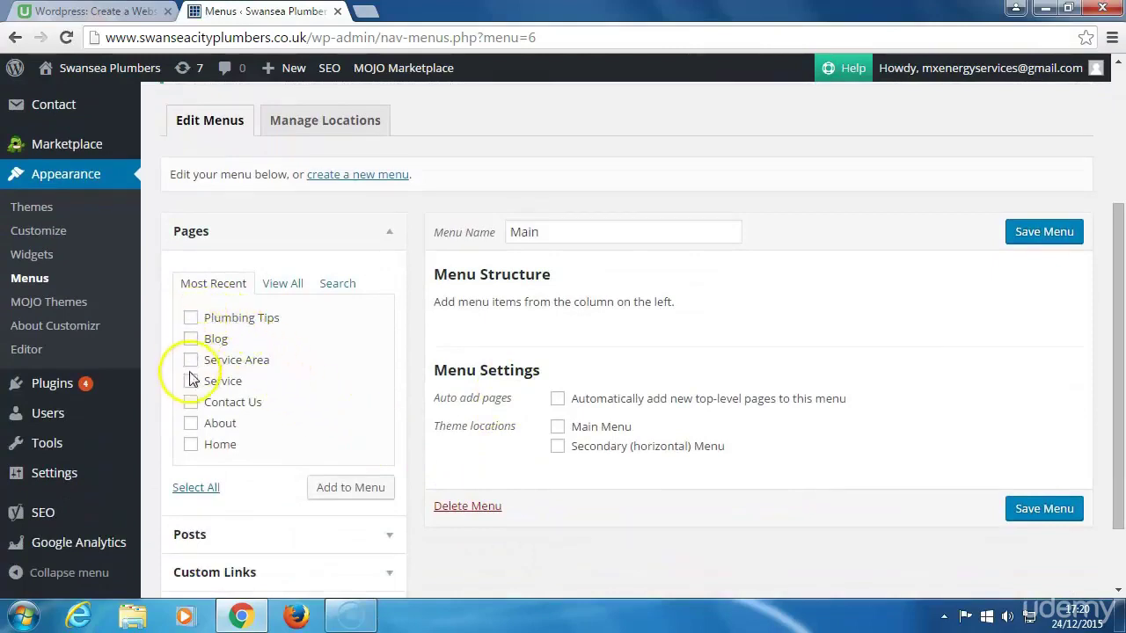
click(196, 488)
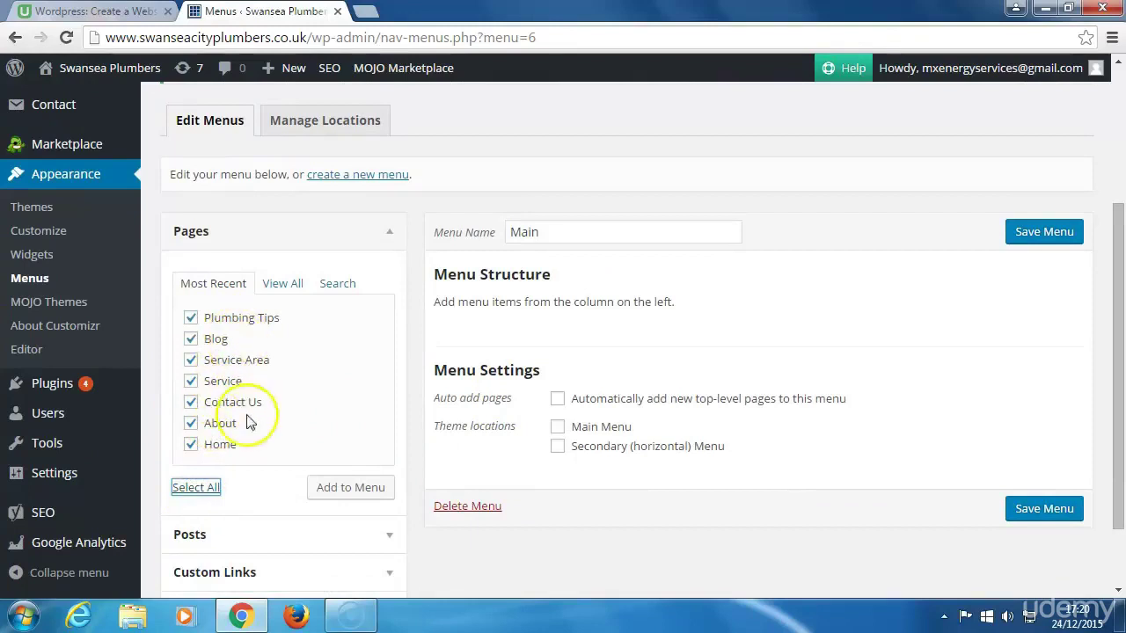
click(338, 493)
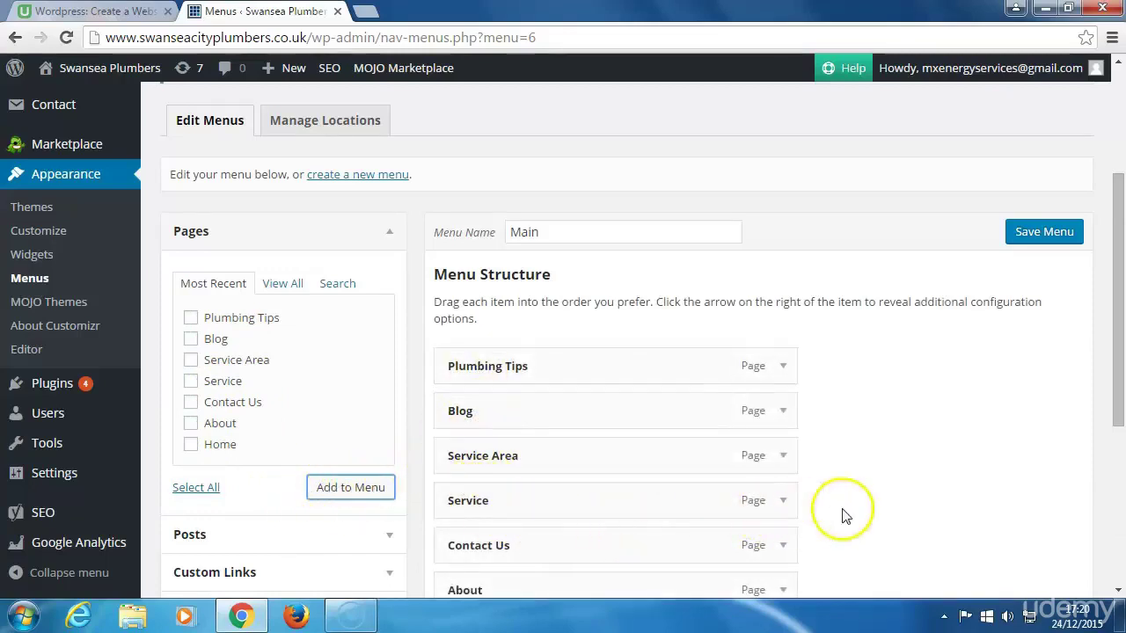
Step: Reorder the Main menu so Home comes first and About follows directly below it as a top-level item
scroll(844, 516, down, 3)
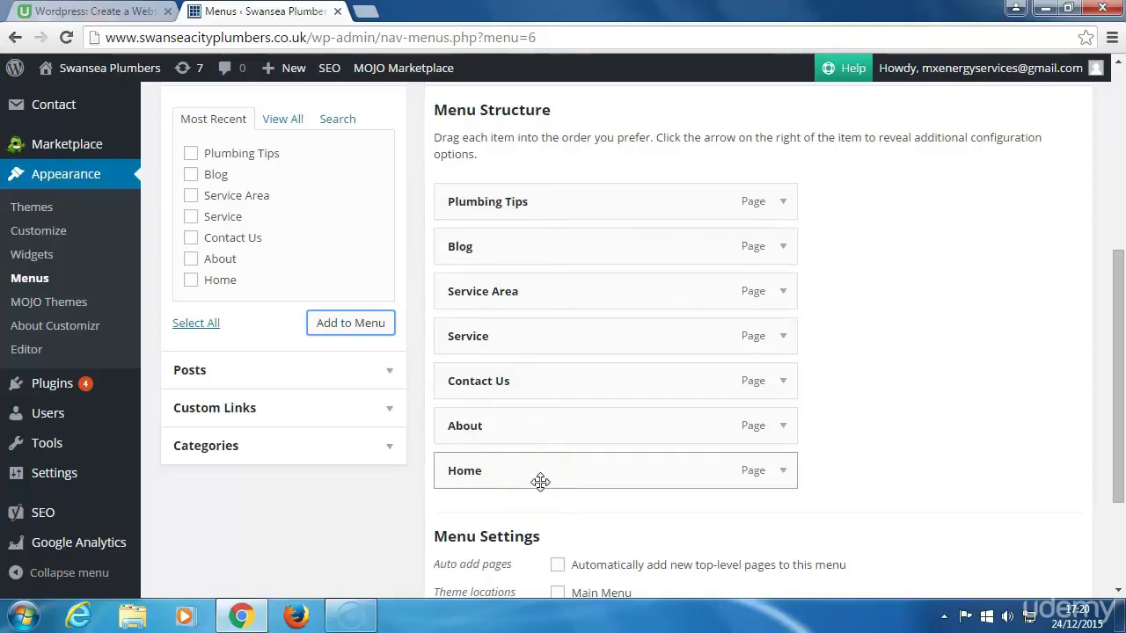
drag(540, 482, 540, 207)
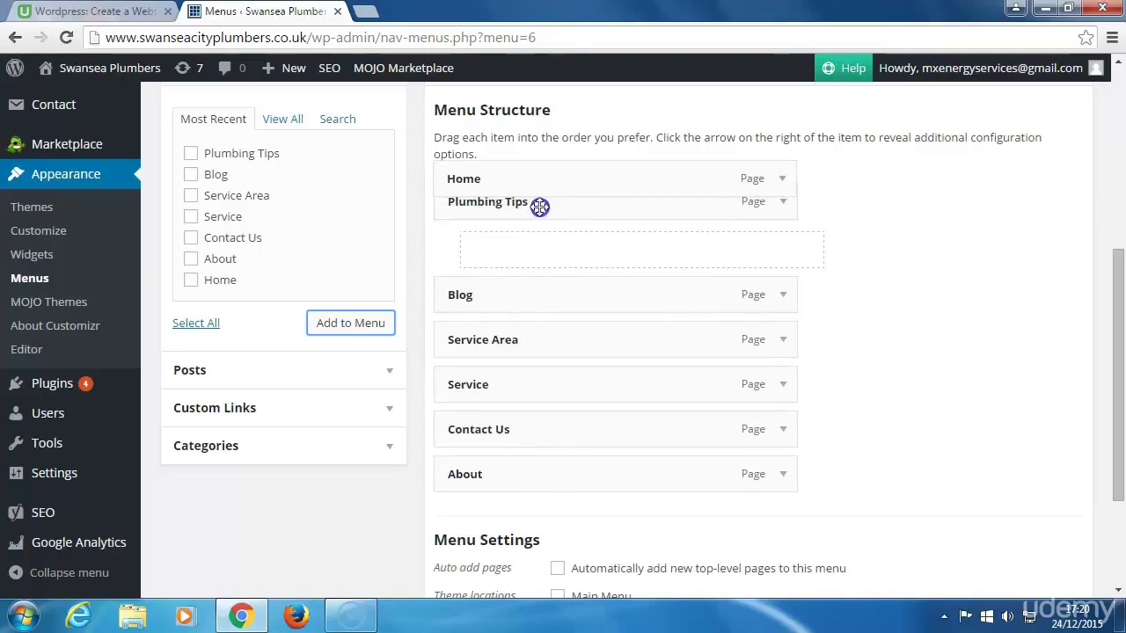
drag(540, 207, 499, 207)
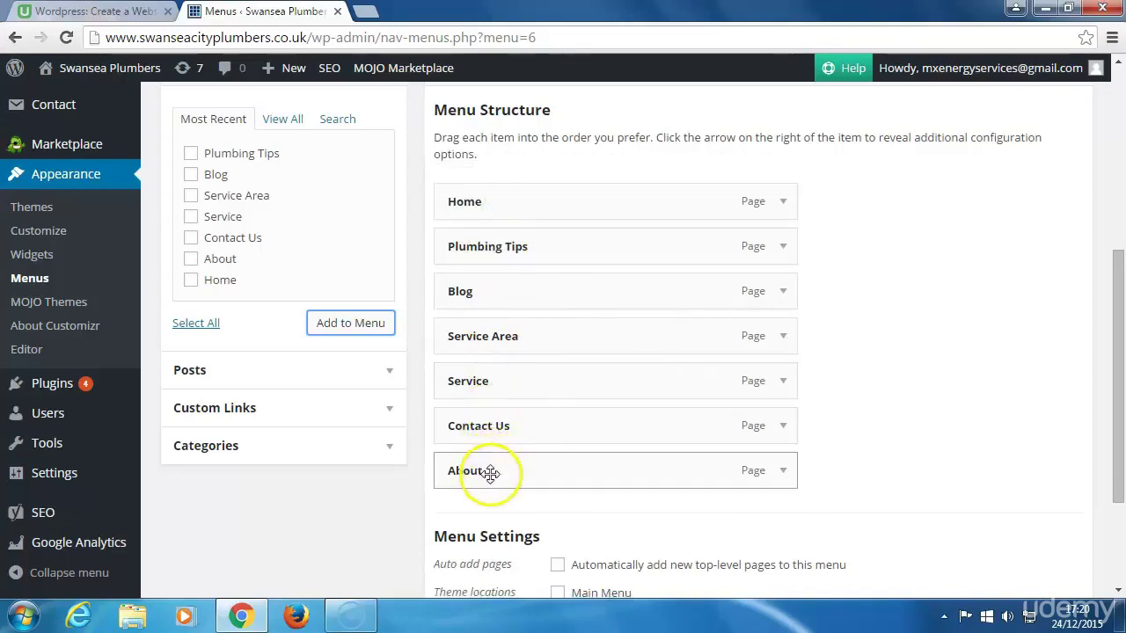
drag(490, 474, 488, 255)
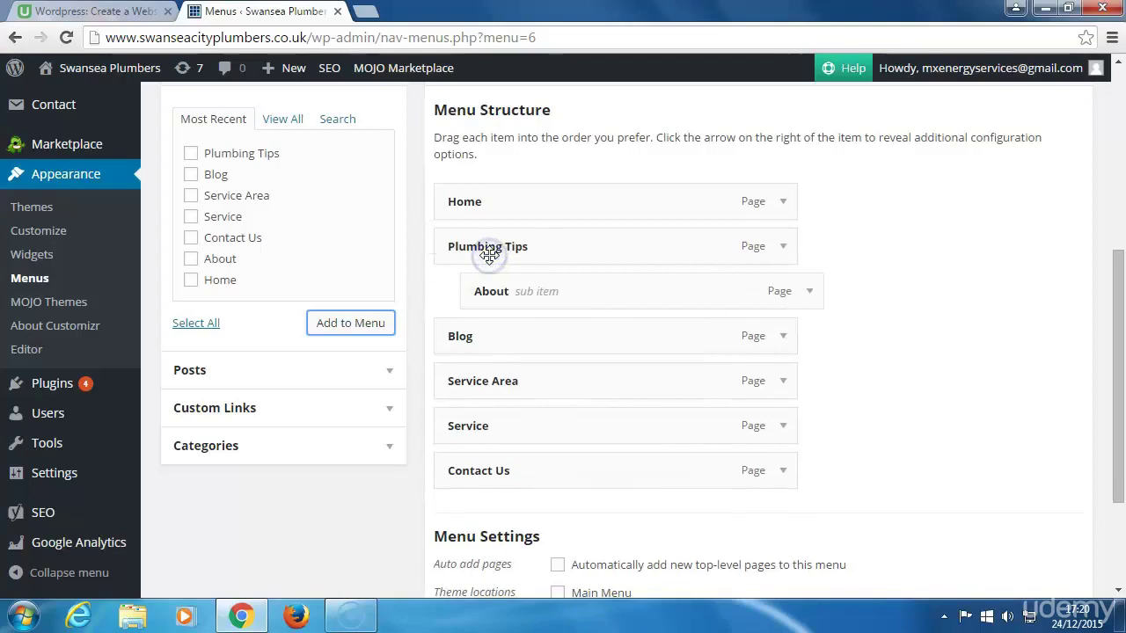
drag(455, 291, 453, 255)
drag(452, 255, 475, 254)
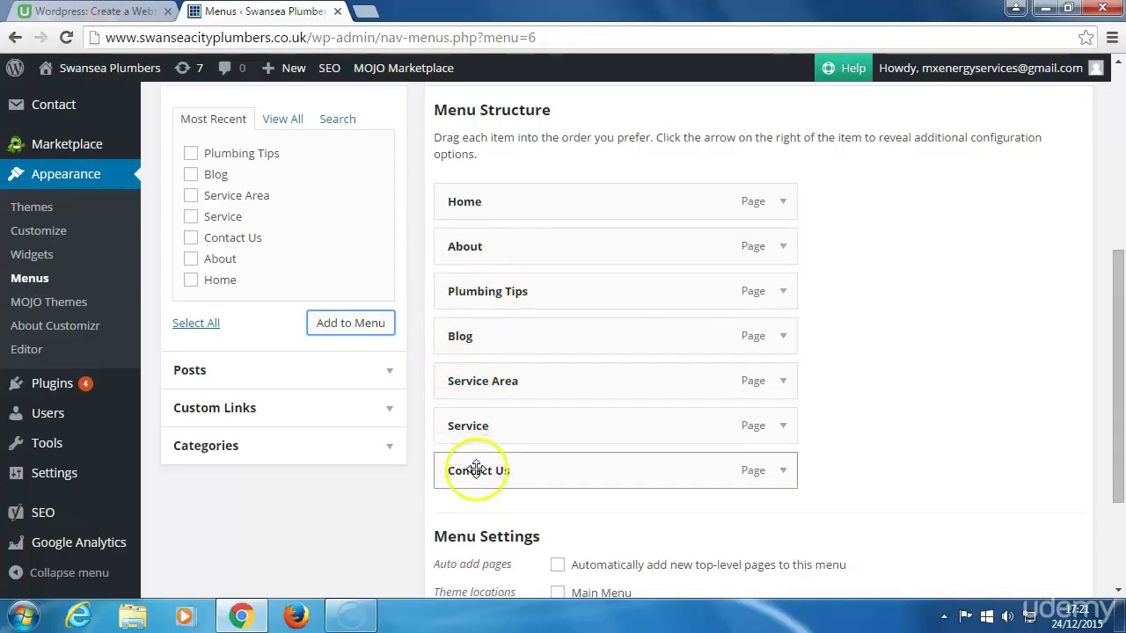
Step: Place Blog between Service and Contact Us in the Main menu structure and save the menu
drag(464, 338, 468, 454)
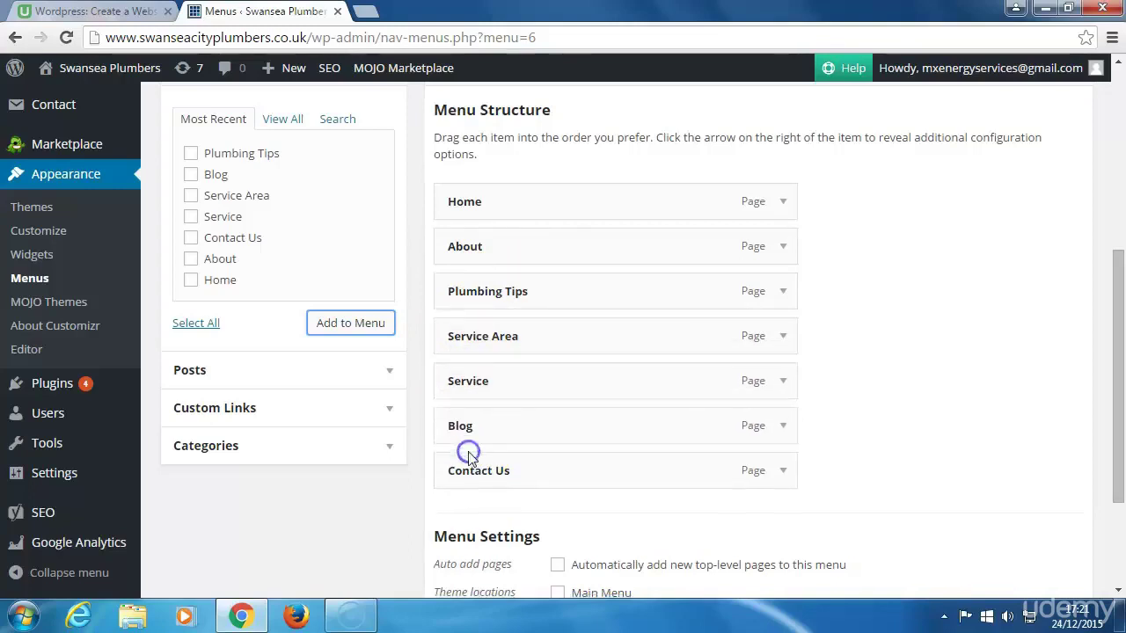
scroll(468, 453, down, 2)
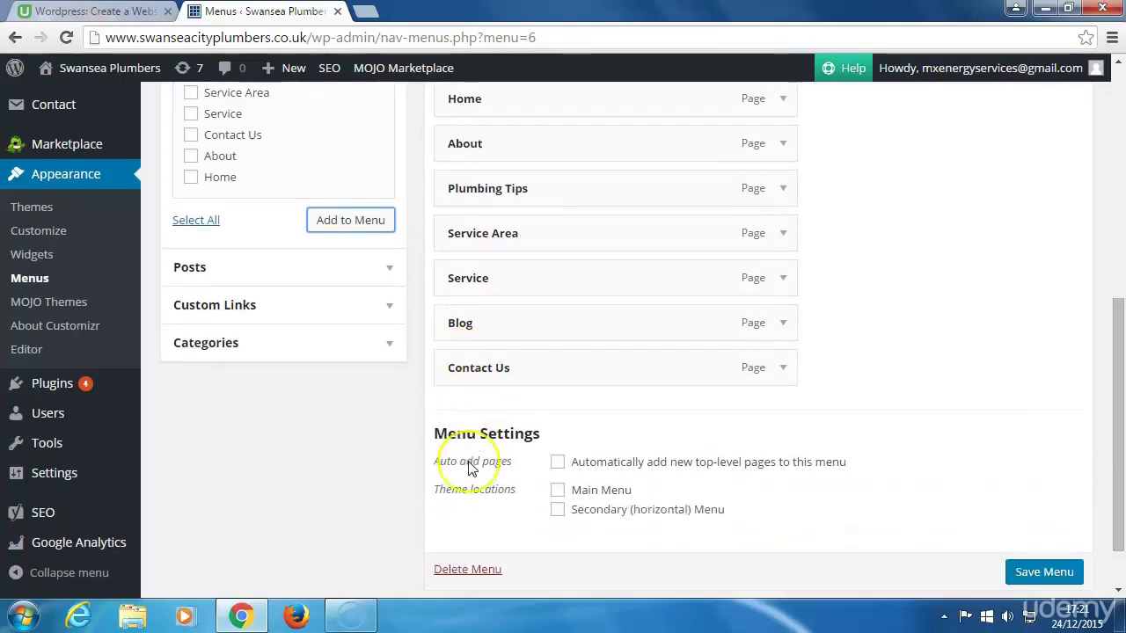
click(1030, 515)
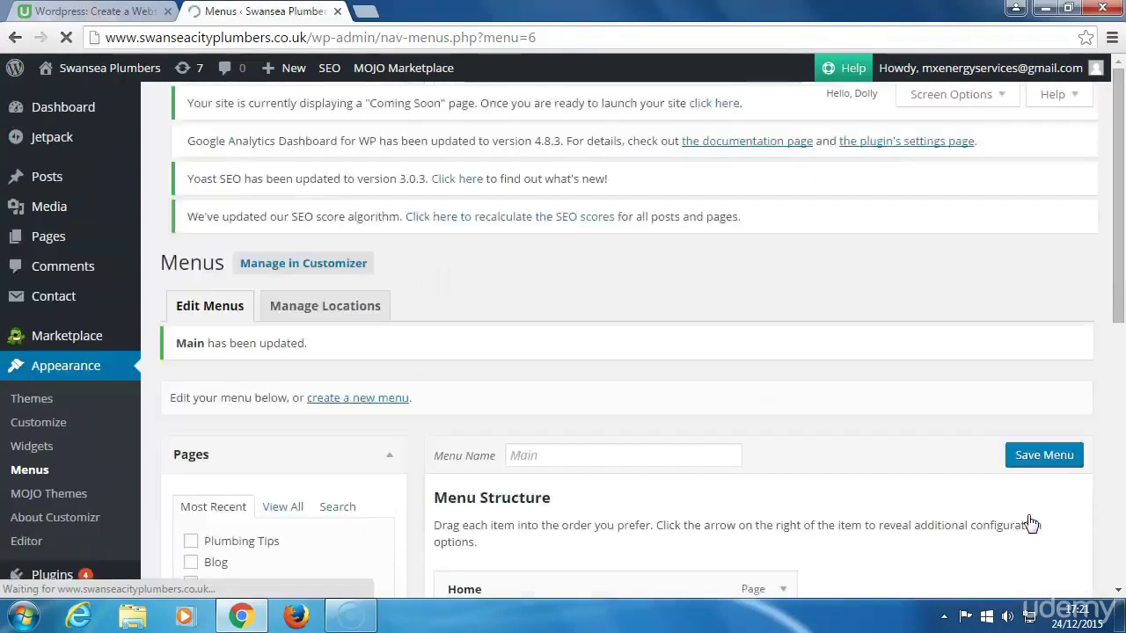
scroll(818, 505, down, 2)
scroll(818, 508, down, 2)
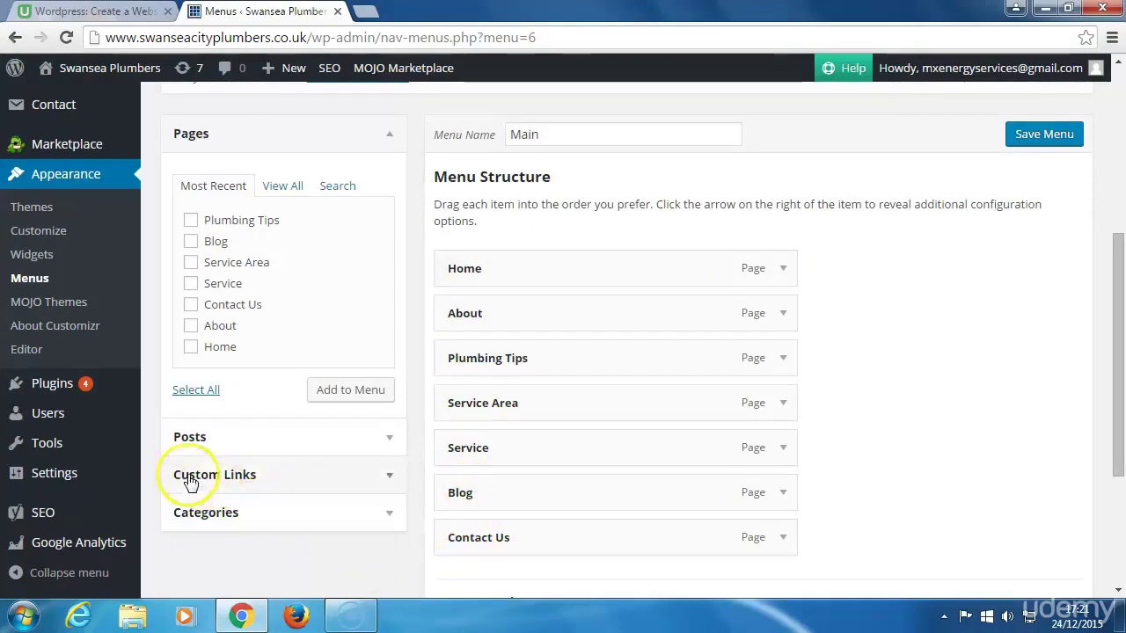
Step: Open the customizer's header Navigation Menus settings and assign the Main menu to the Main Menu location
click(44, 236)
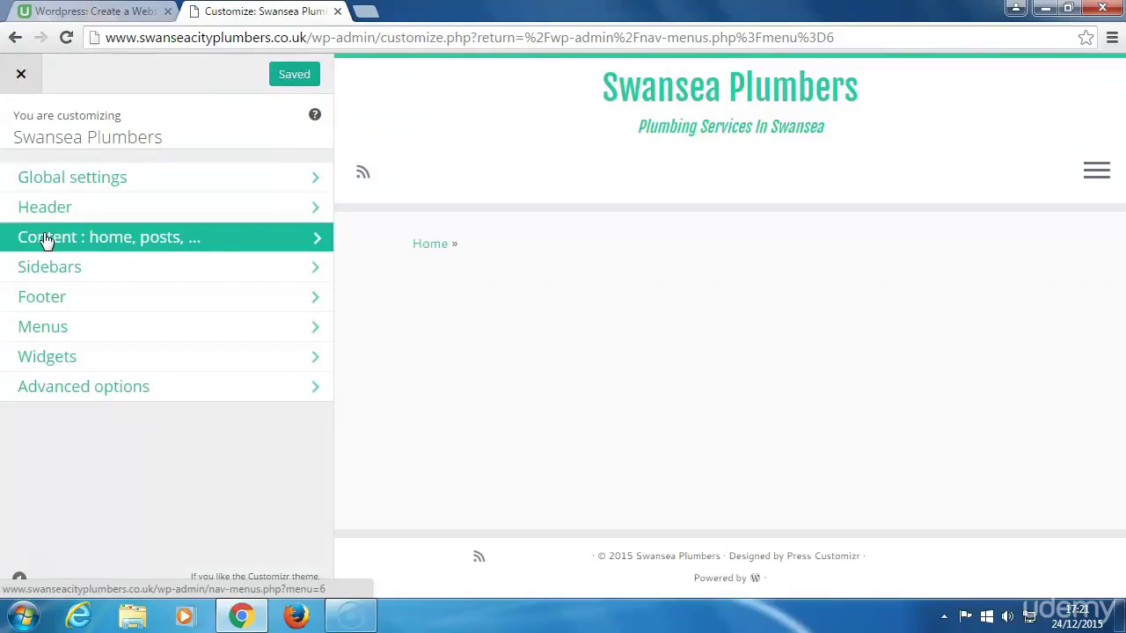
click(42, 328)
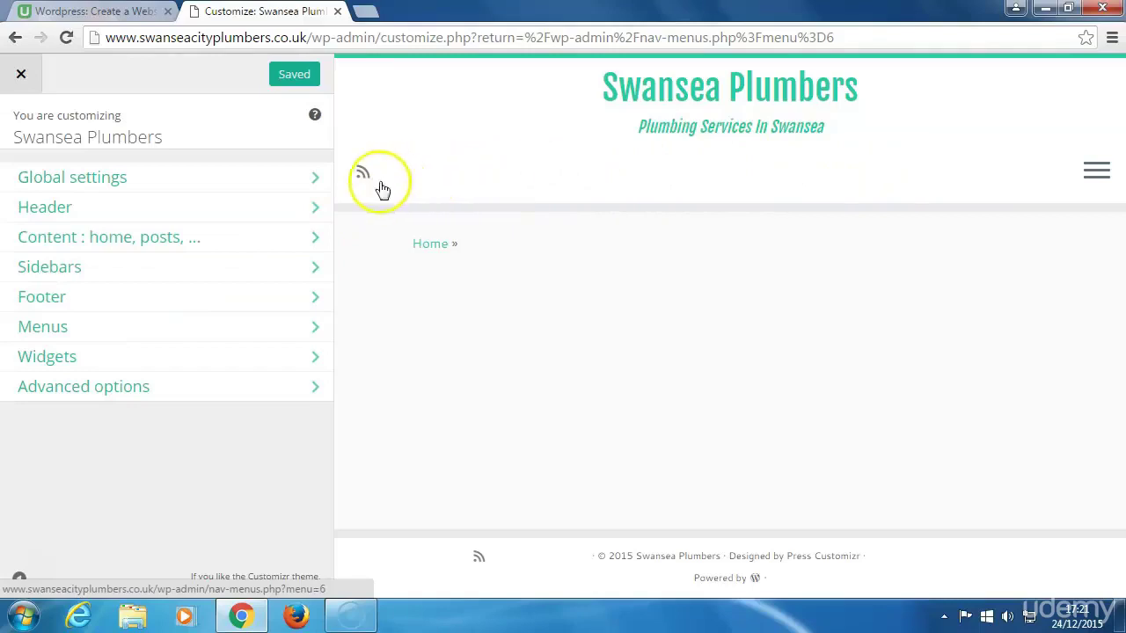
click(59, 212)
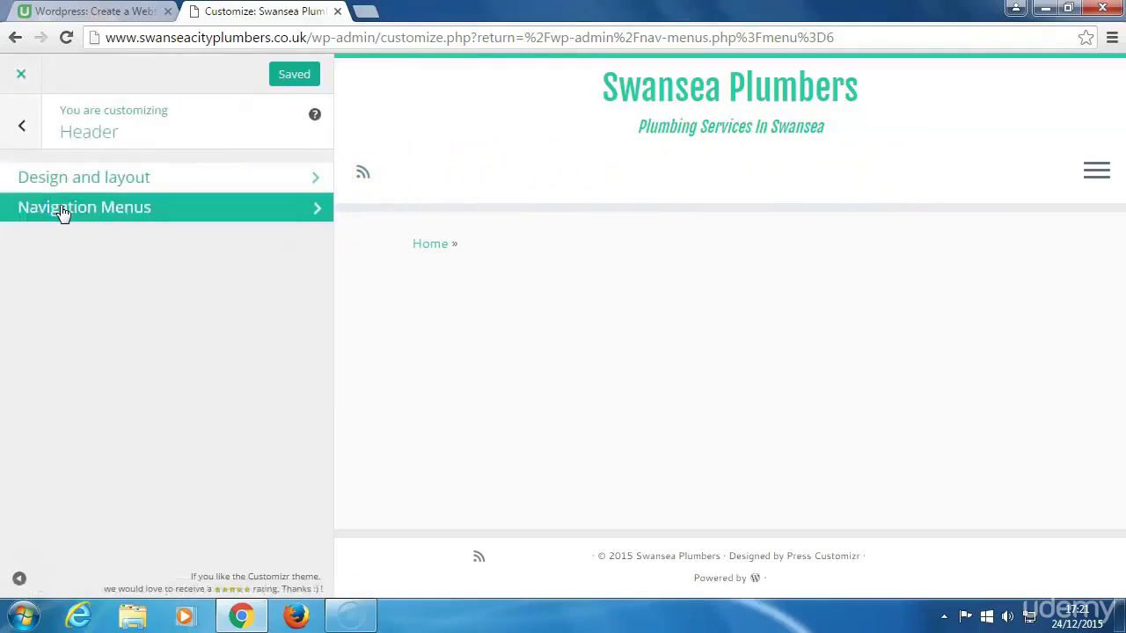
click(68, 285)
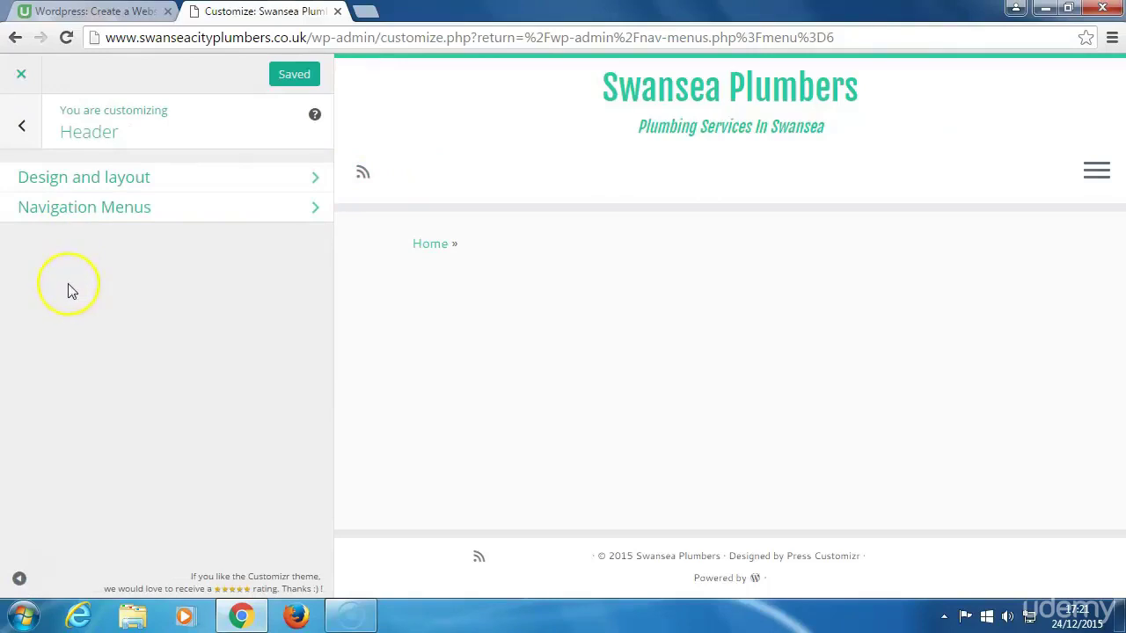
click(128, 217)
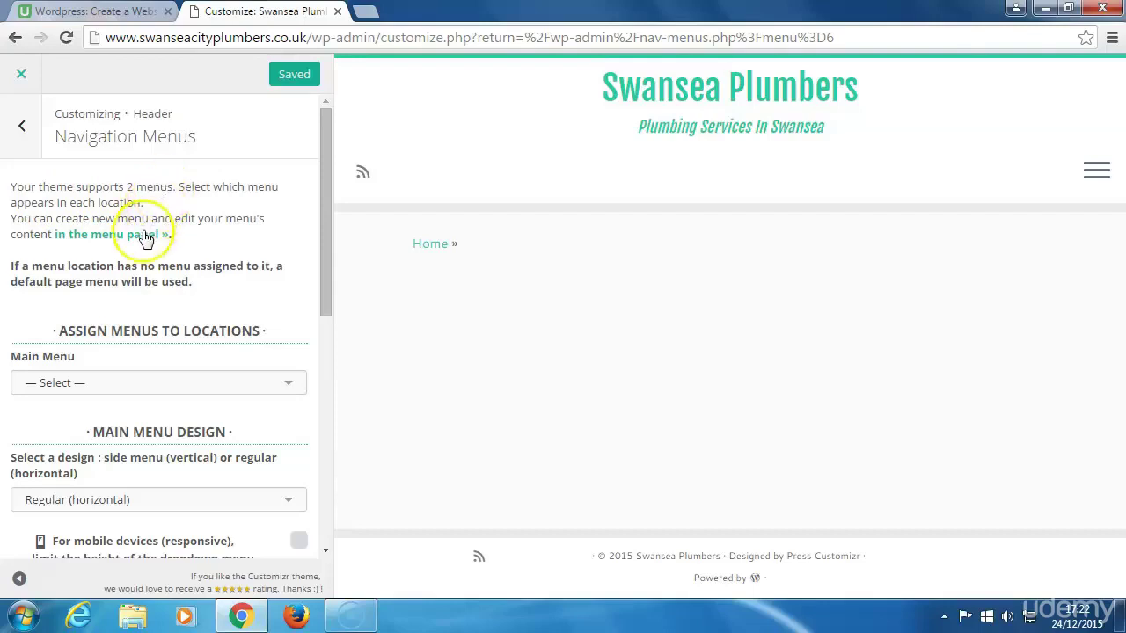
scroll(146, 327, down, 1)
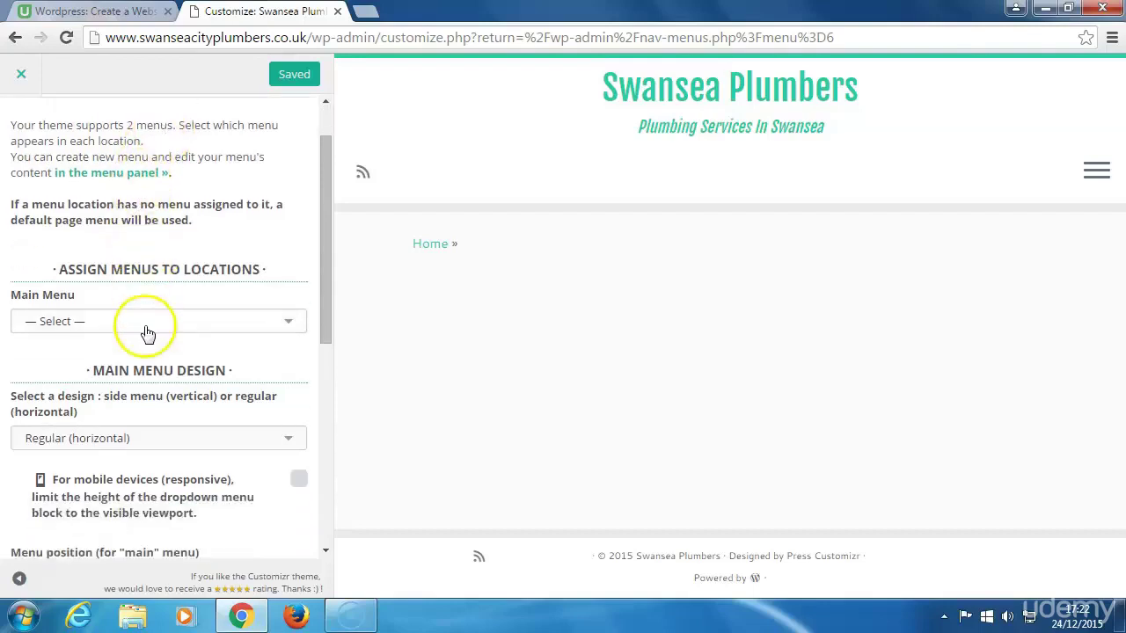
scroll(146, 328, down, 1)
click(289, 282)
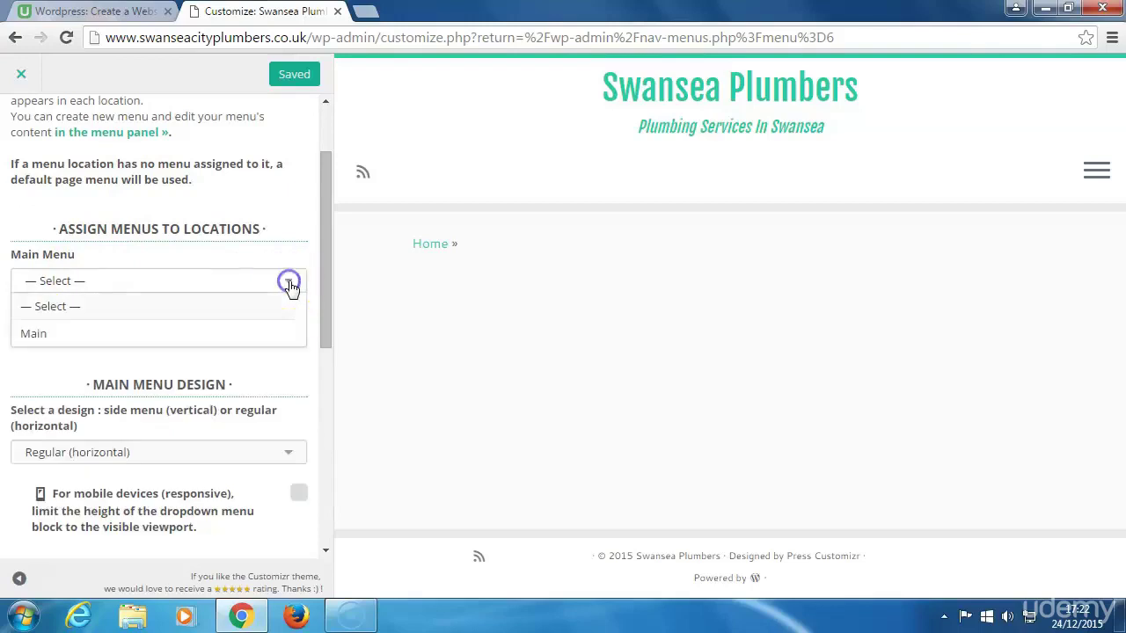
click(63, 335)
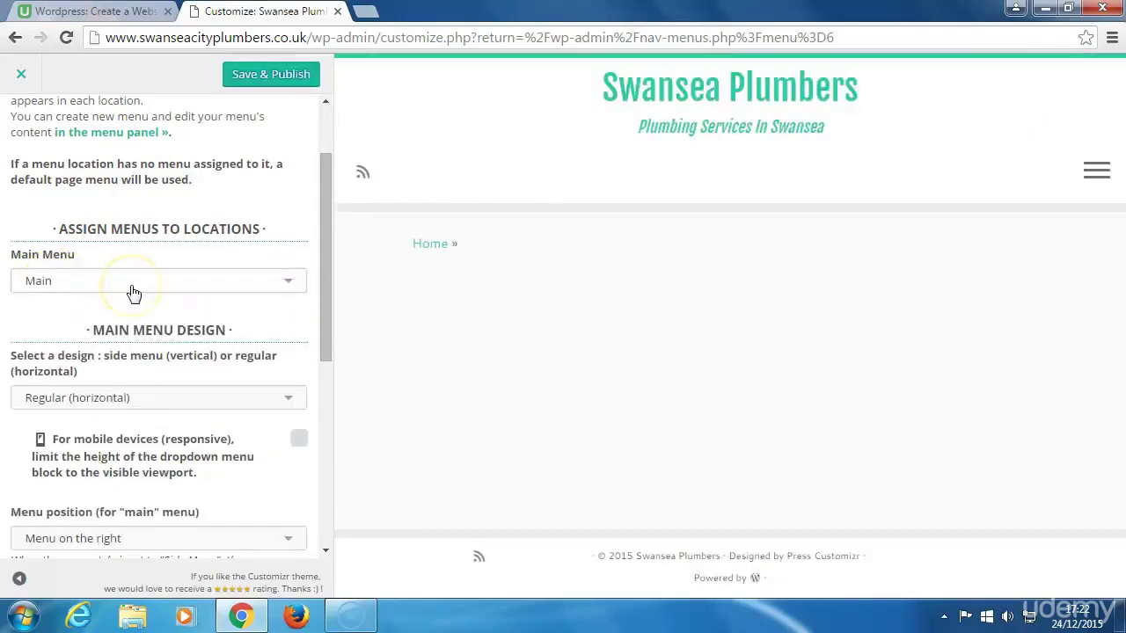
Step: Choose the Regular (horizontal) design for the main menu and go on to its menu position options
scroll(137, 295, down, 1)
click(132, 304)
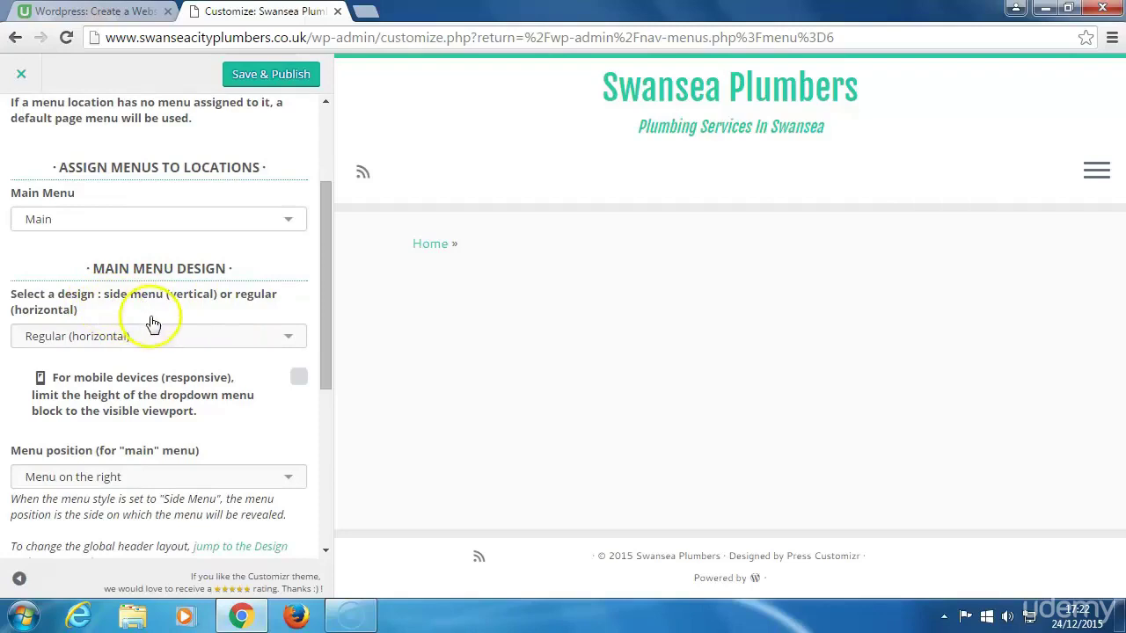
click(290, 339)
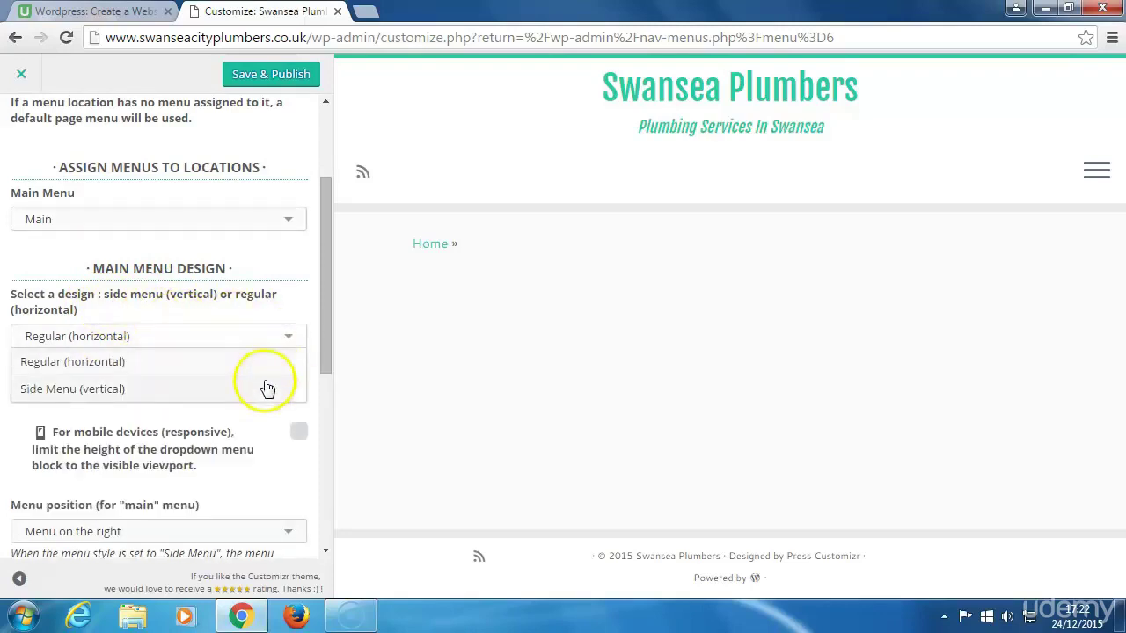
click(179, 362)
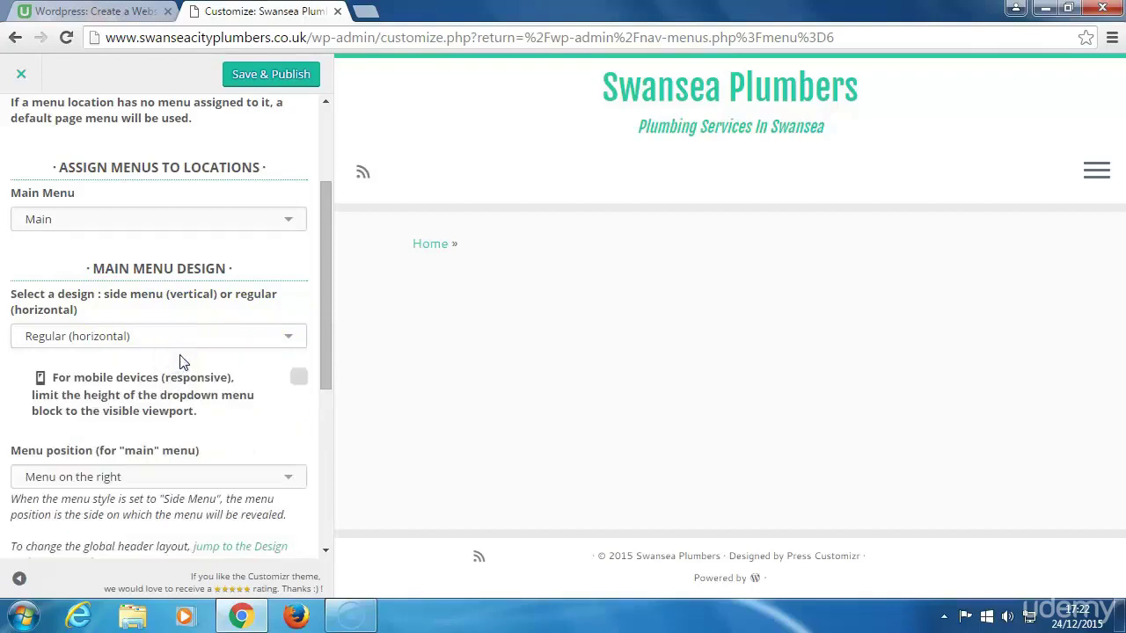
scroll(178, 362, down, 3)
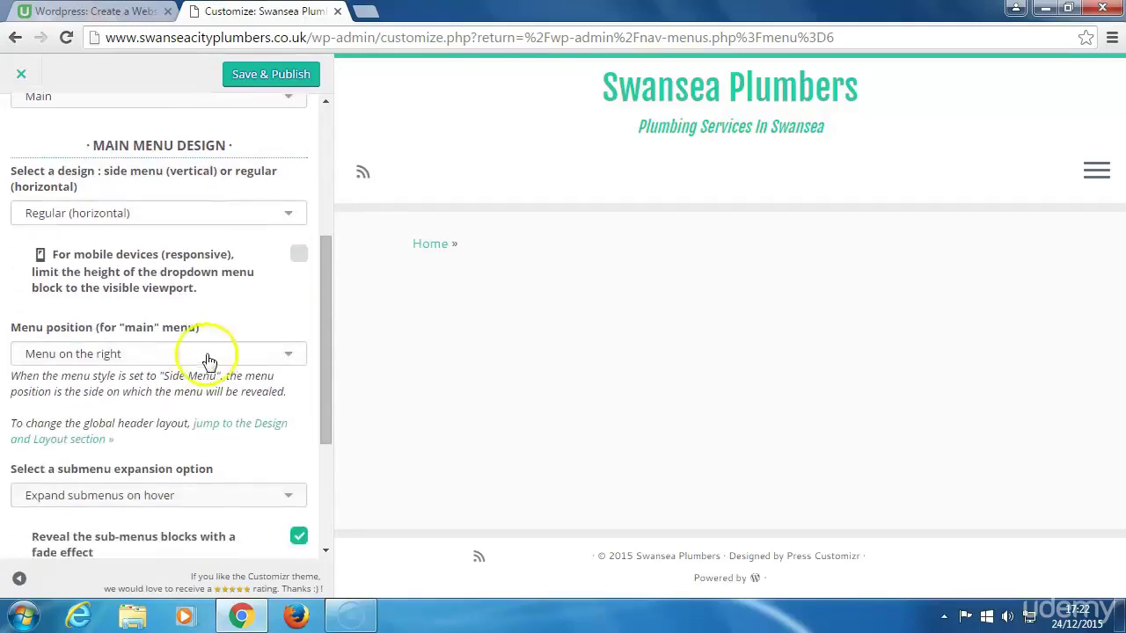
Step: Keep the main menu's position as Menu on the right, review the submenu options, and save and publish the menu settings
click(290, 355)
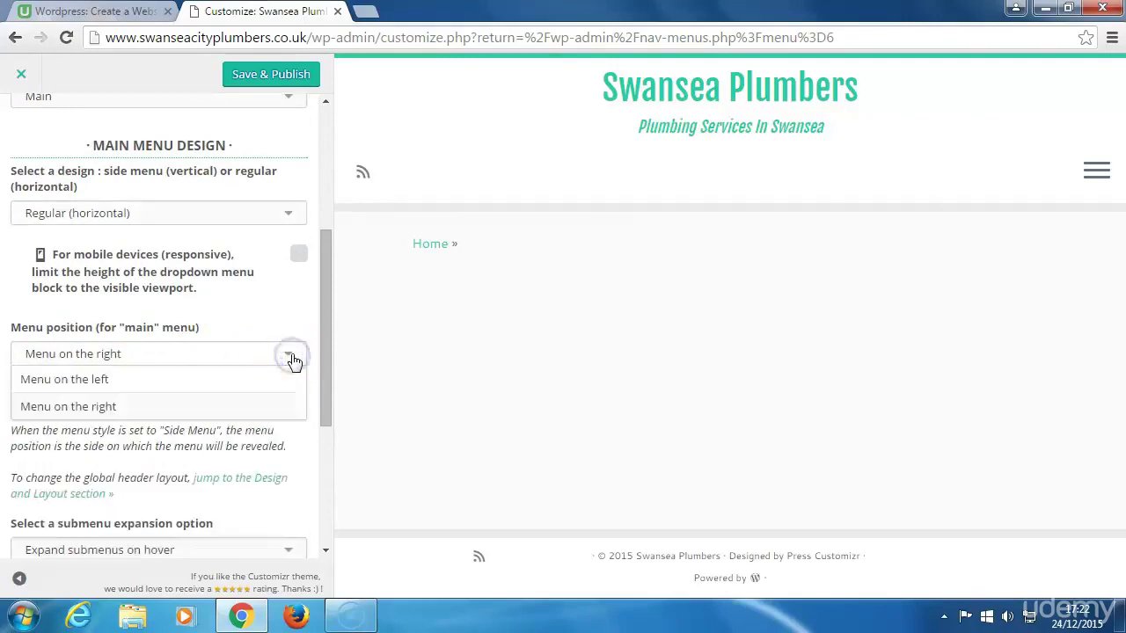
click(293, 360)
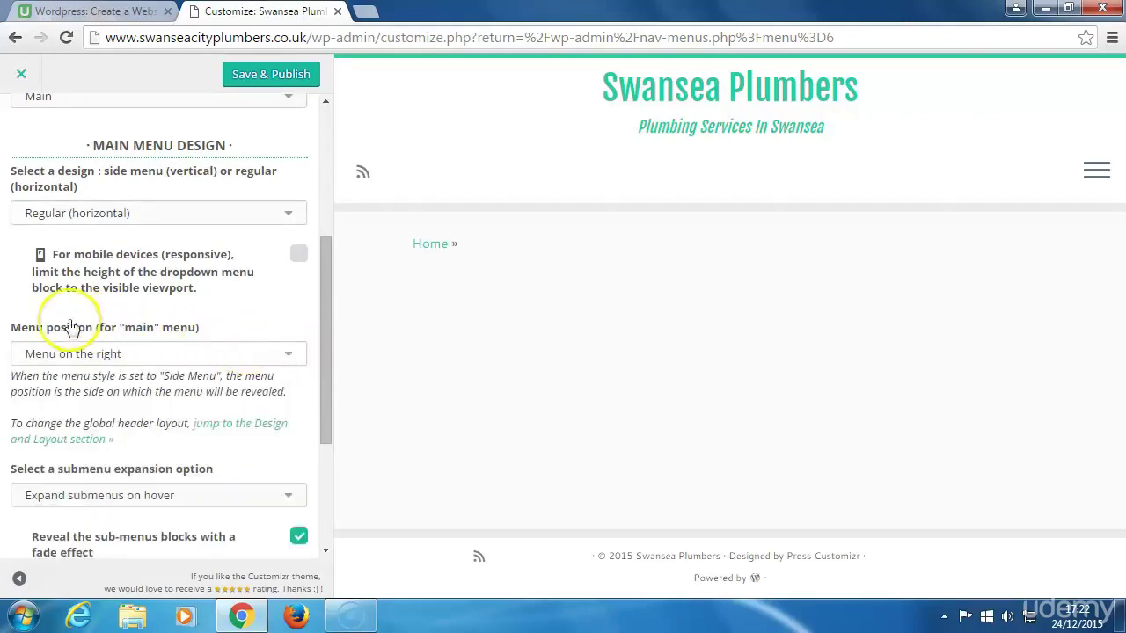
scroll(132, 400, down, 5)
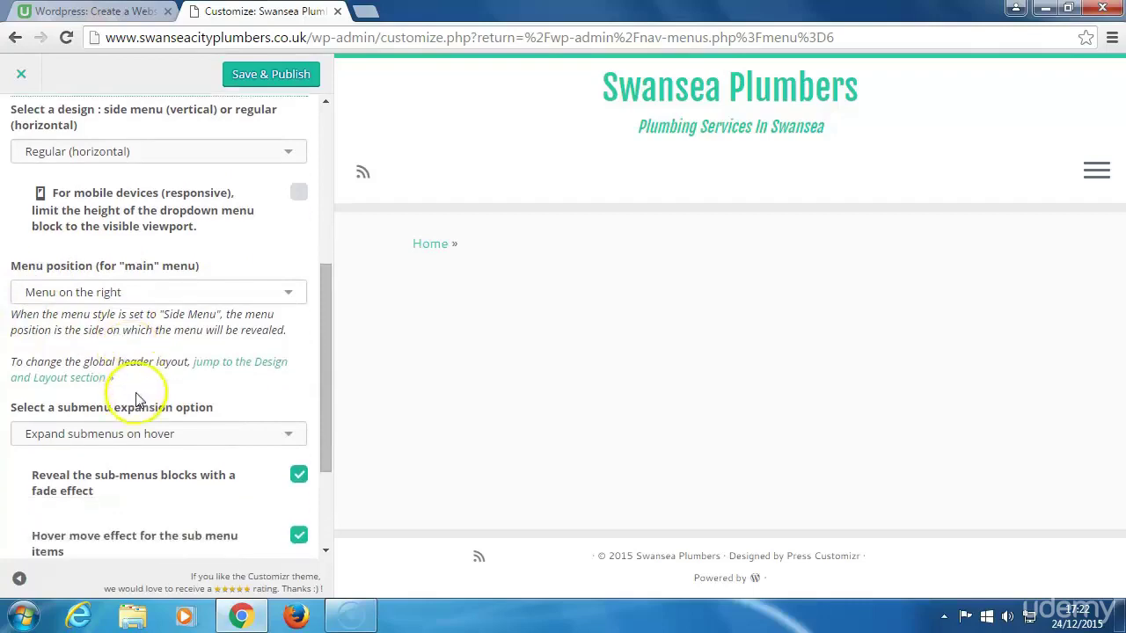
scroll(140, 400, down, 1)
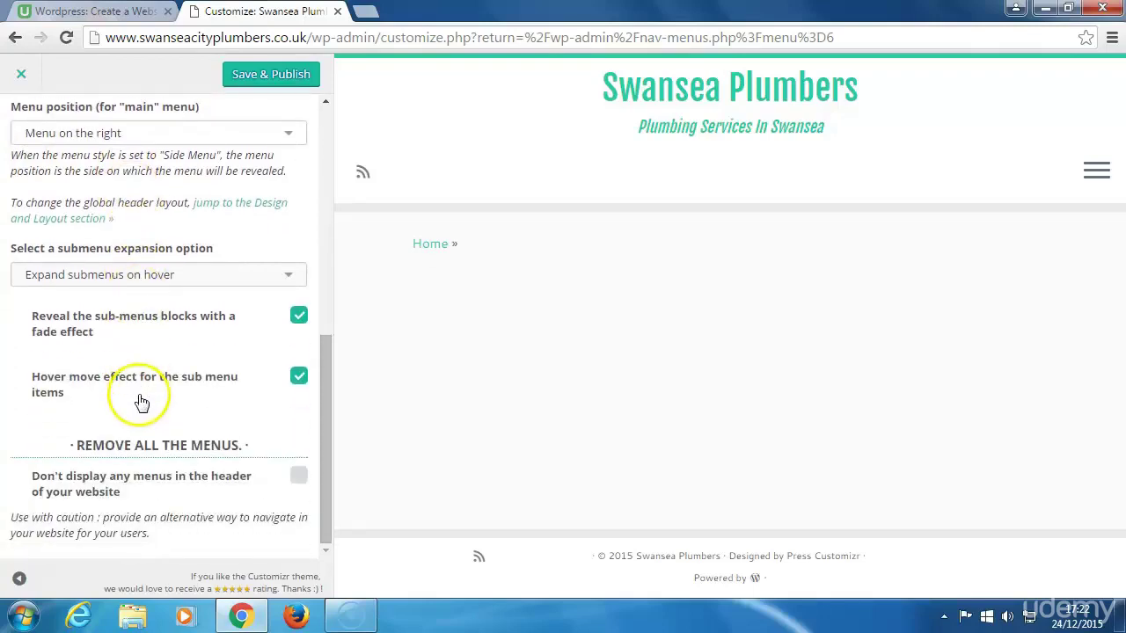
scroll(141, 402, up, 8)
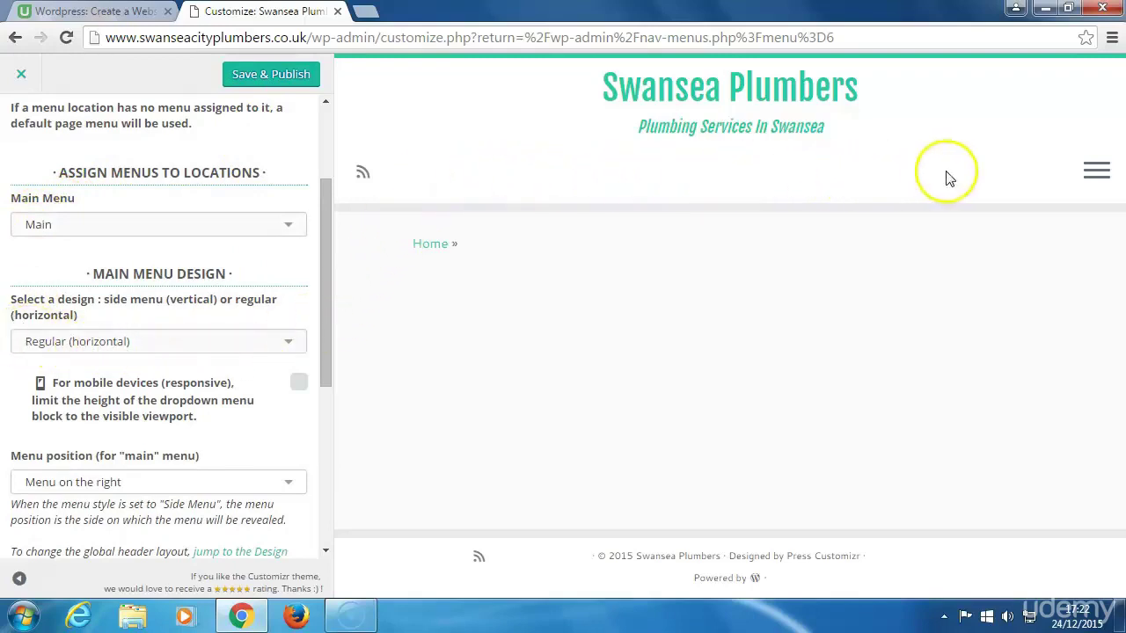
click(281, 76)
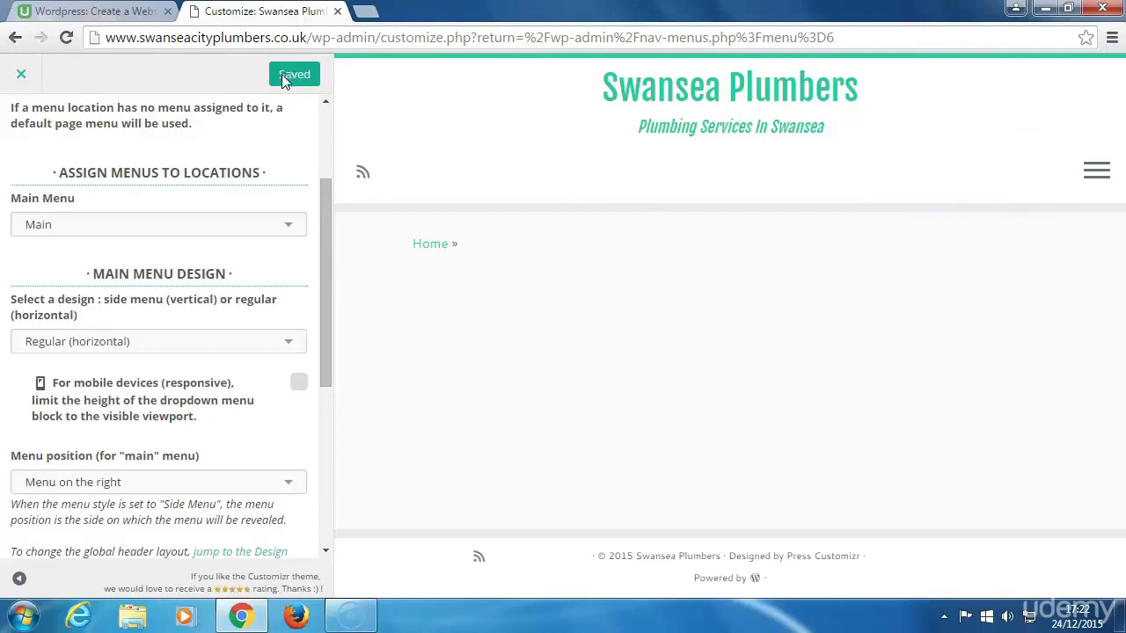
Step: Leave the customizer, visit the live Swansea Plumbers site and view its Home page through the header navigation
click(18, 39)
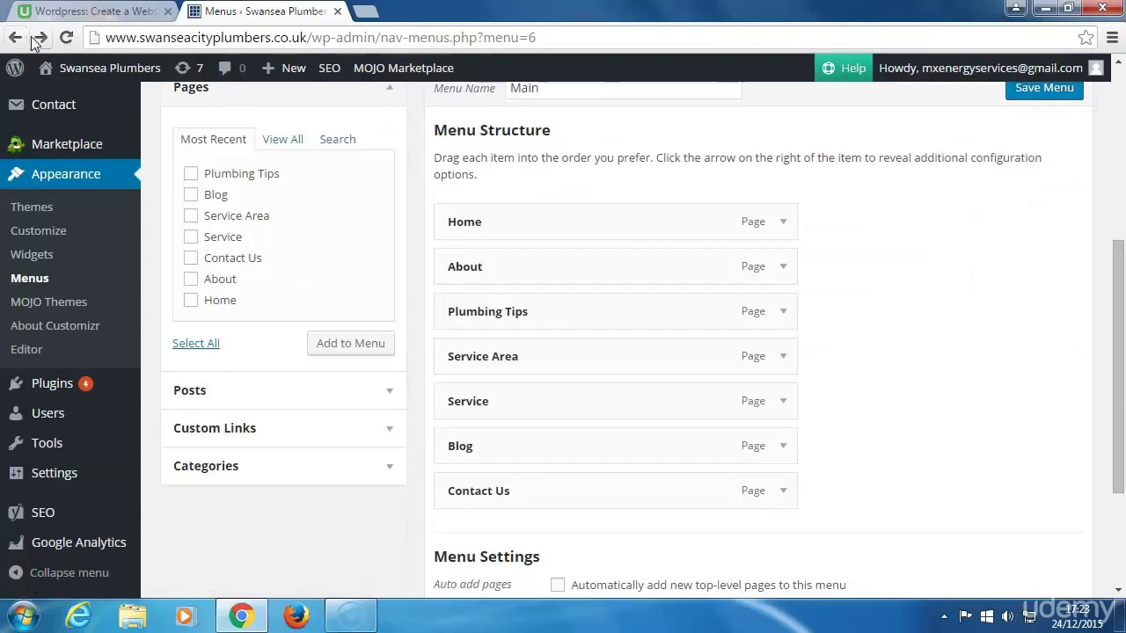
mouse_move(79, 75)
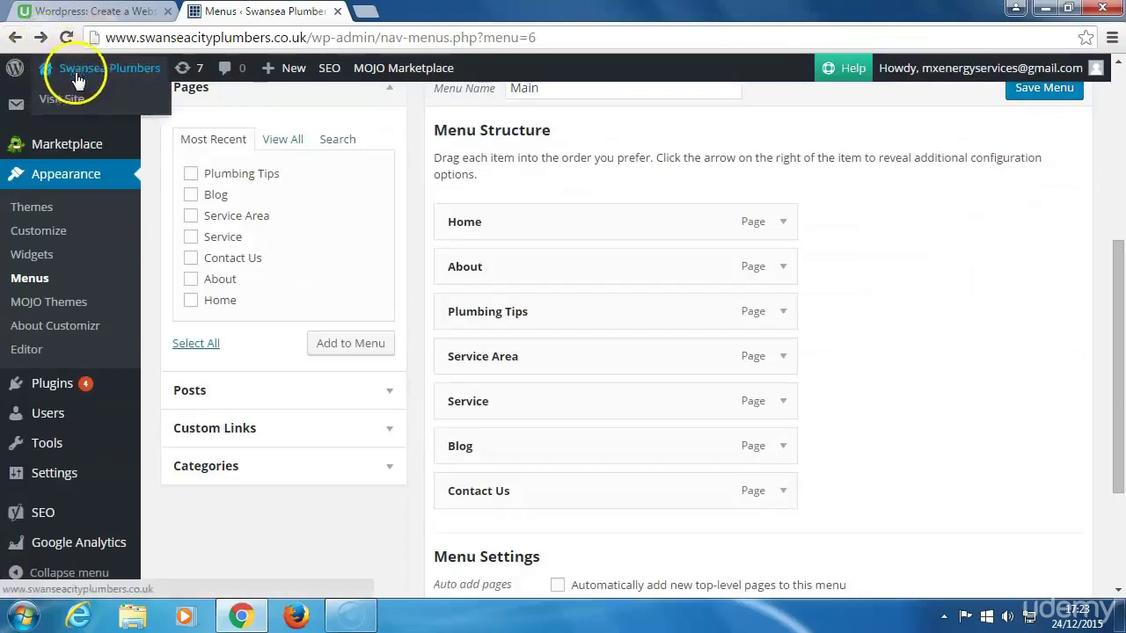
click(65, 99)
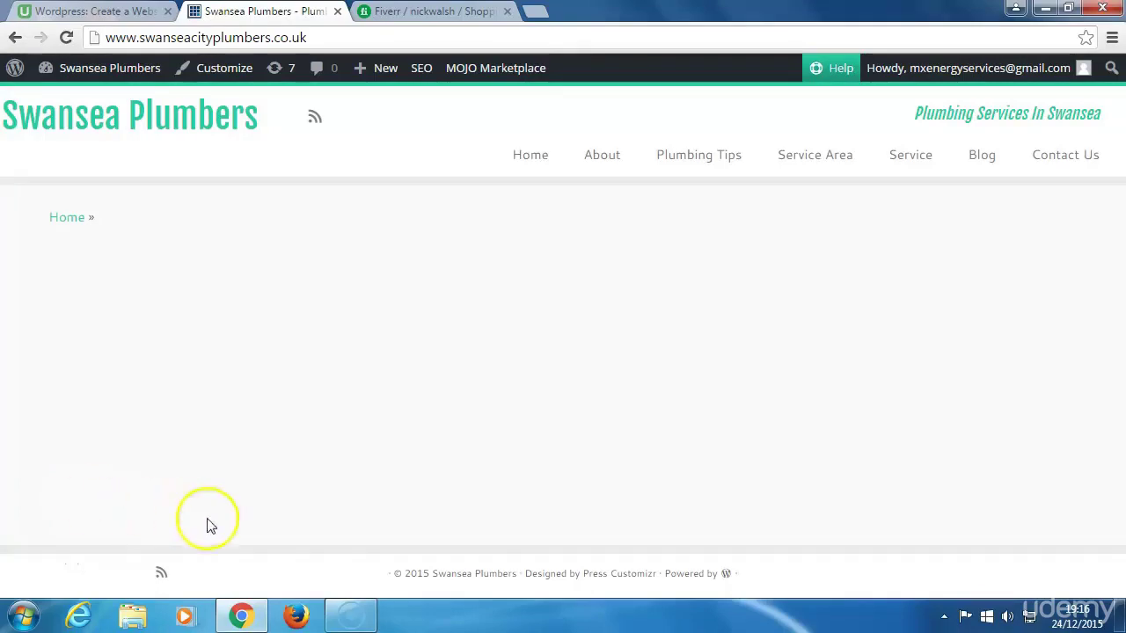
click(528, 156)
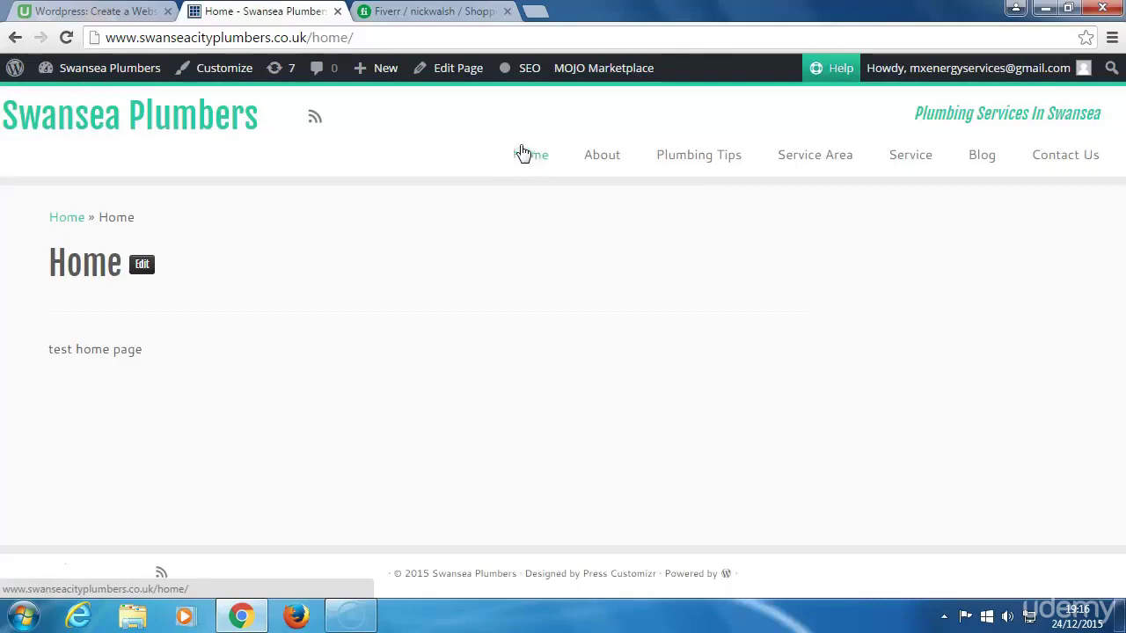
Step: Return to the site's dashboard and open the Home page for editing from the list of all pages
mouse_move(117, 77)
click(81, 102)
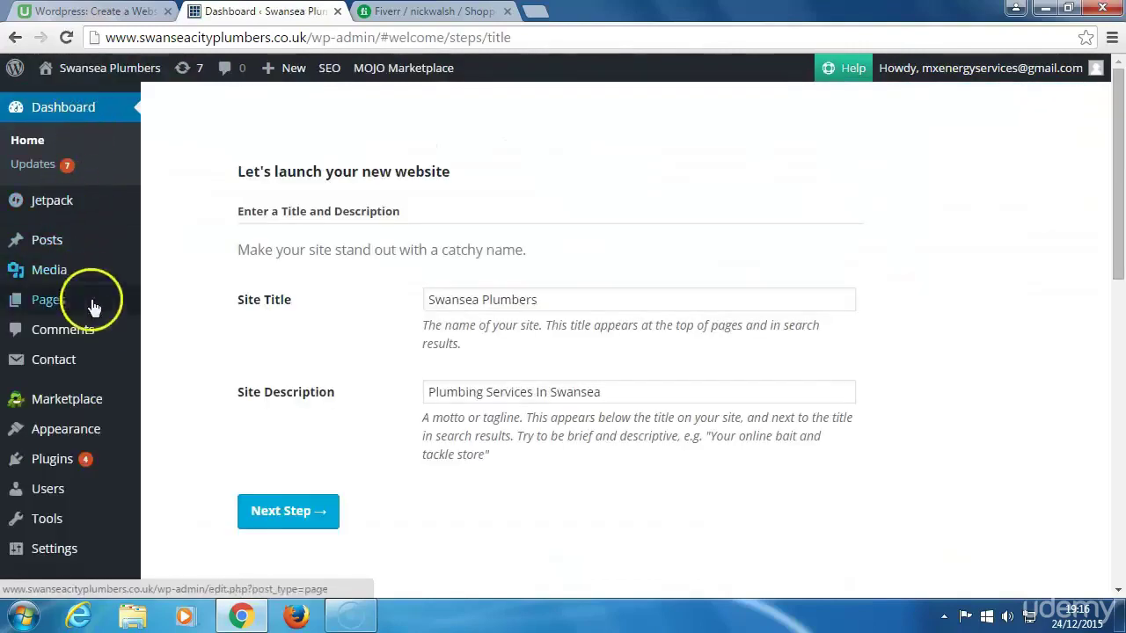
mouse_move(61, 391)
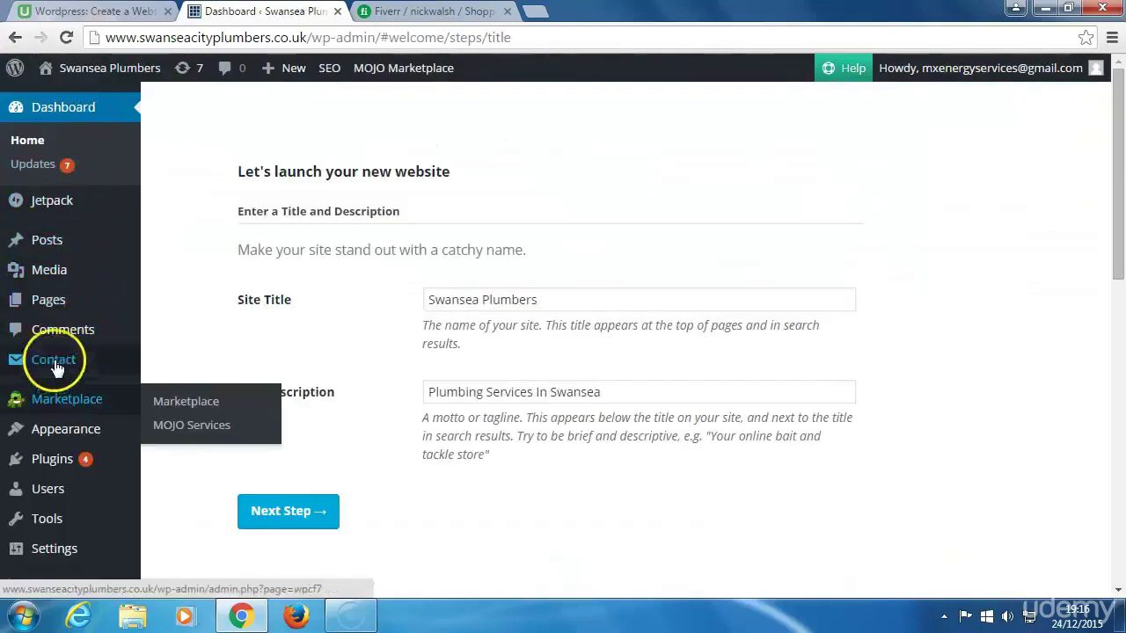
mouse_move(51, 305)
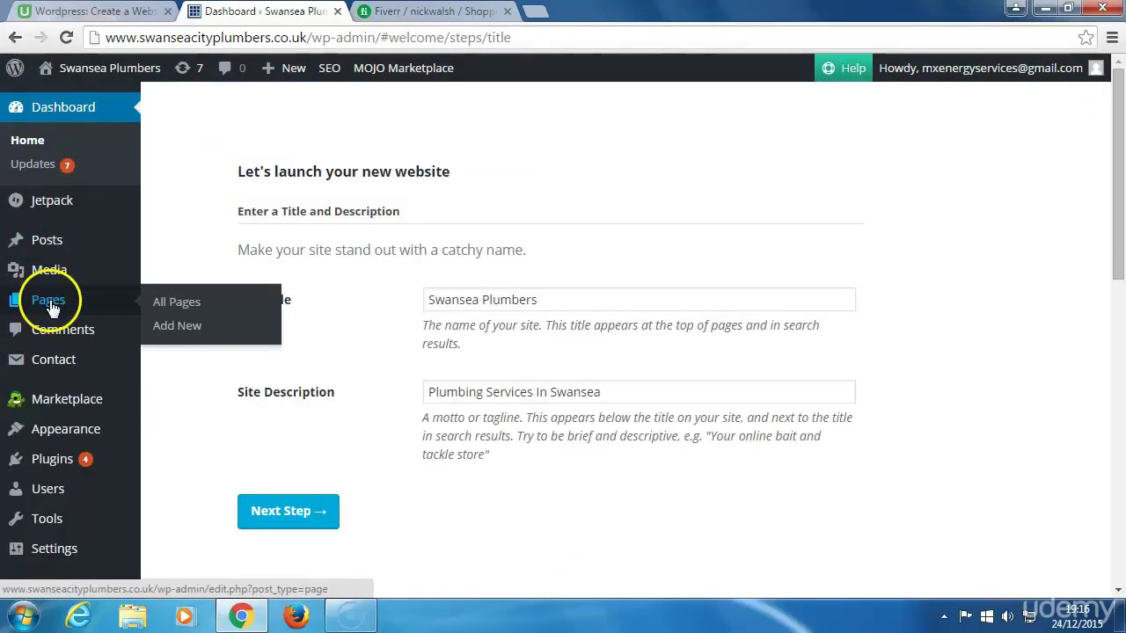
click(171, 302)
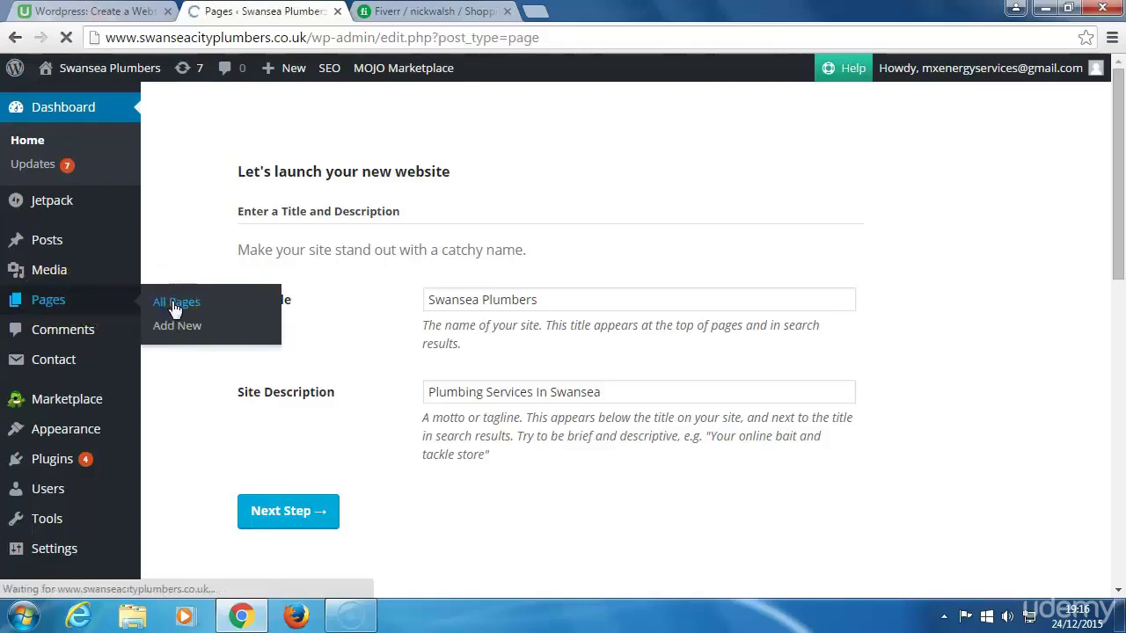
scroll(176, 414, down, 2)
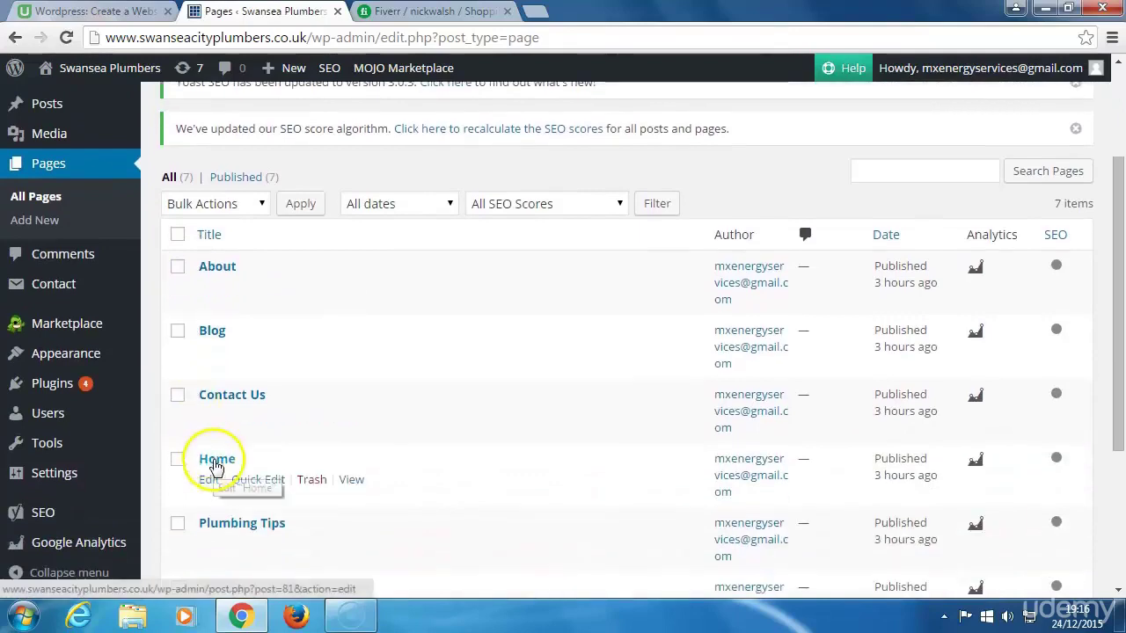
click(209, 481)
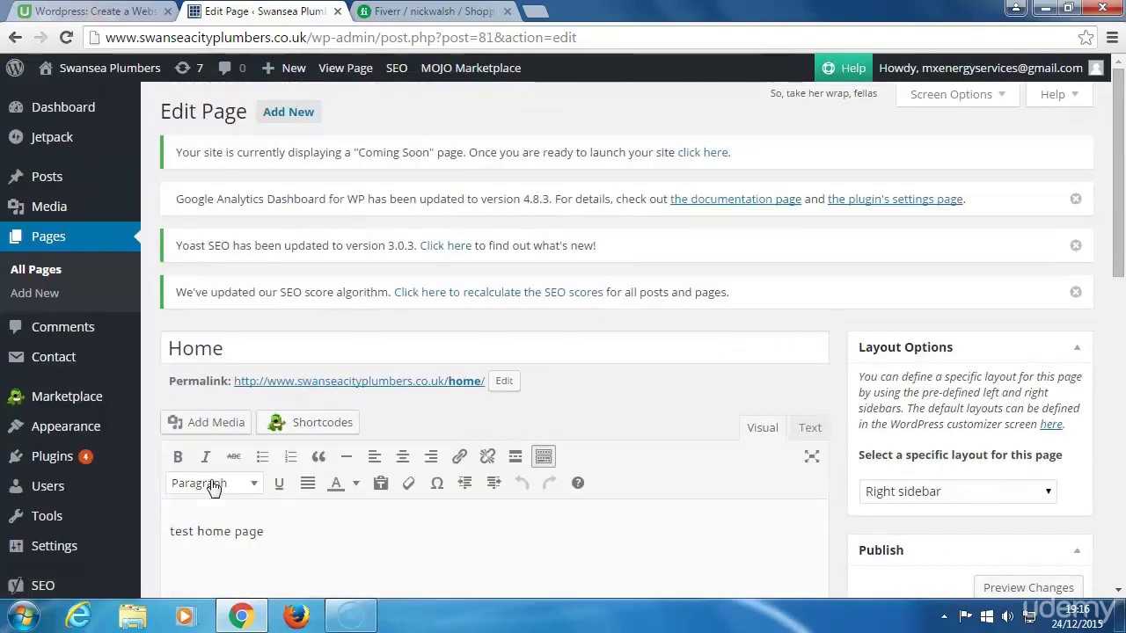
Step: Delete the placeholder text "test home page" from the Home page's content
scroll(212, 483, down, 3)
click(277, 405)
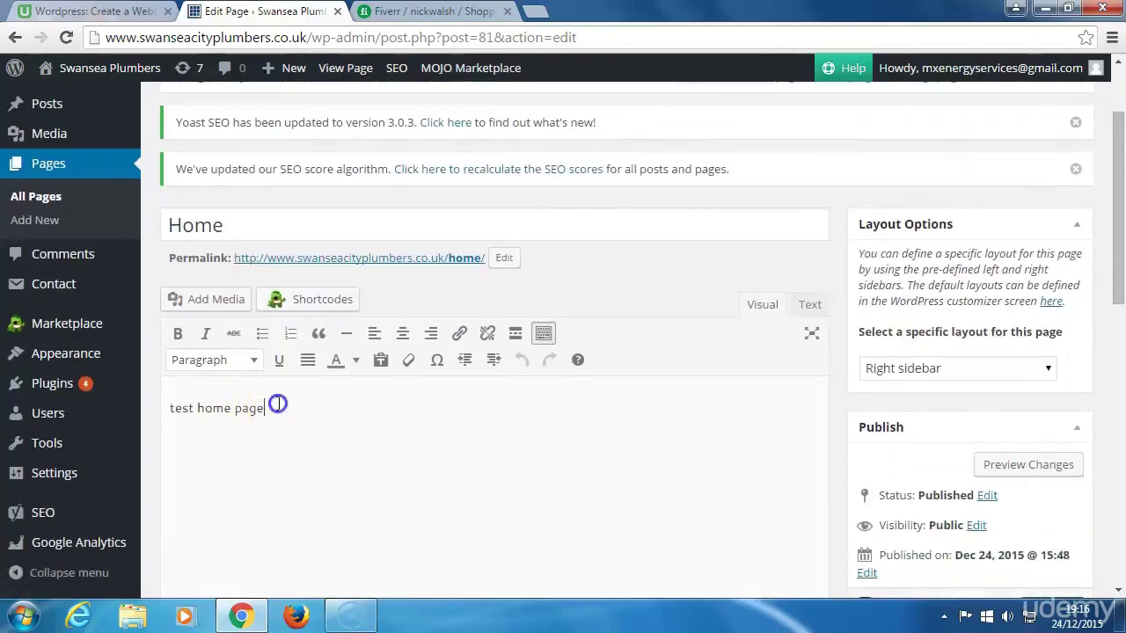
key(BackSpace)
key(BackSpace)
key(BackSpace)
key(BackSpace)
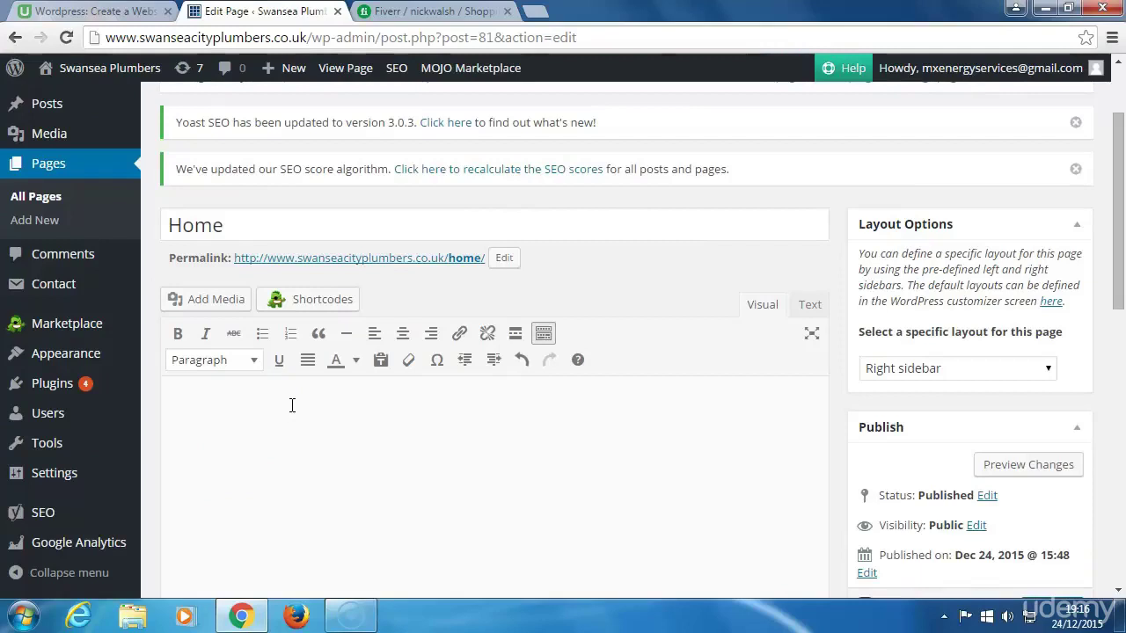
Step: Look at the completed article orders on Fiverr and paste the copied plumbing and heating article into the Home page's empty body
click(454, 13)
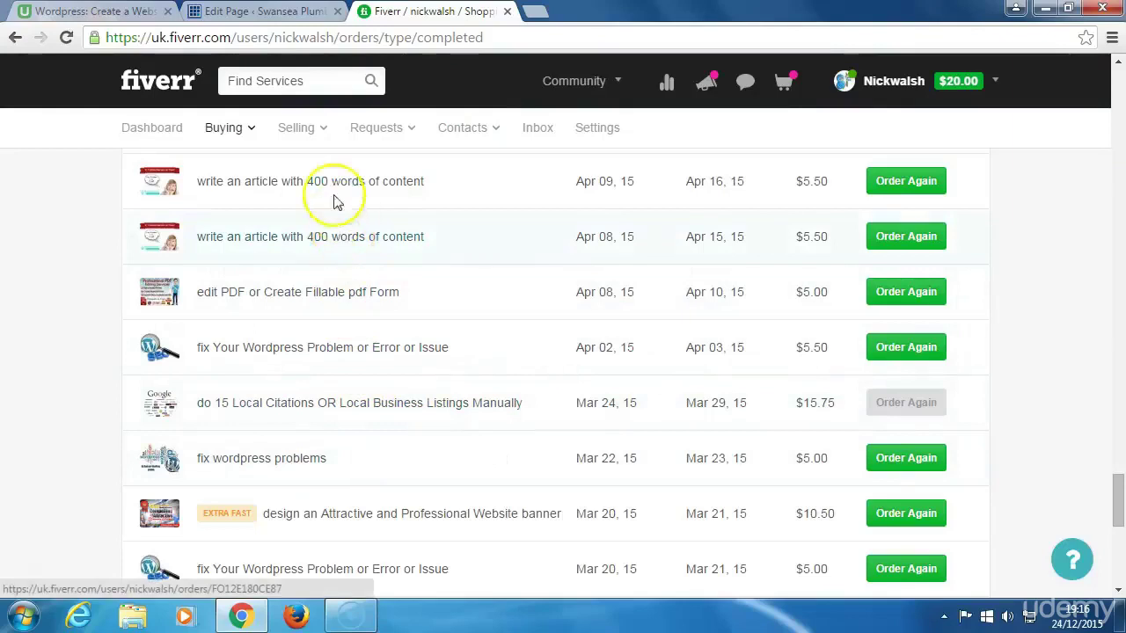
click(256, 12)
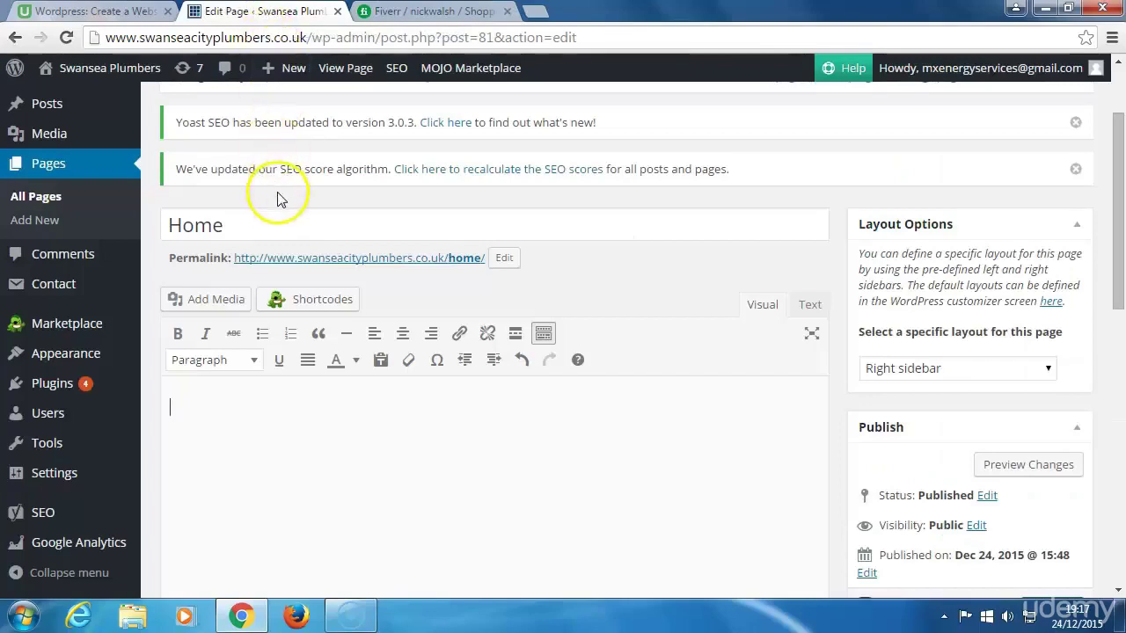
click(212, 413)
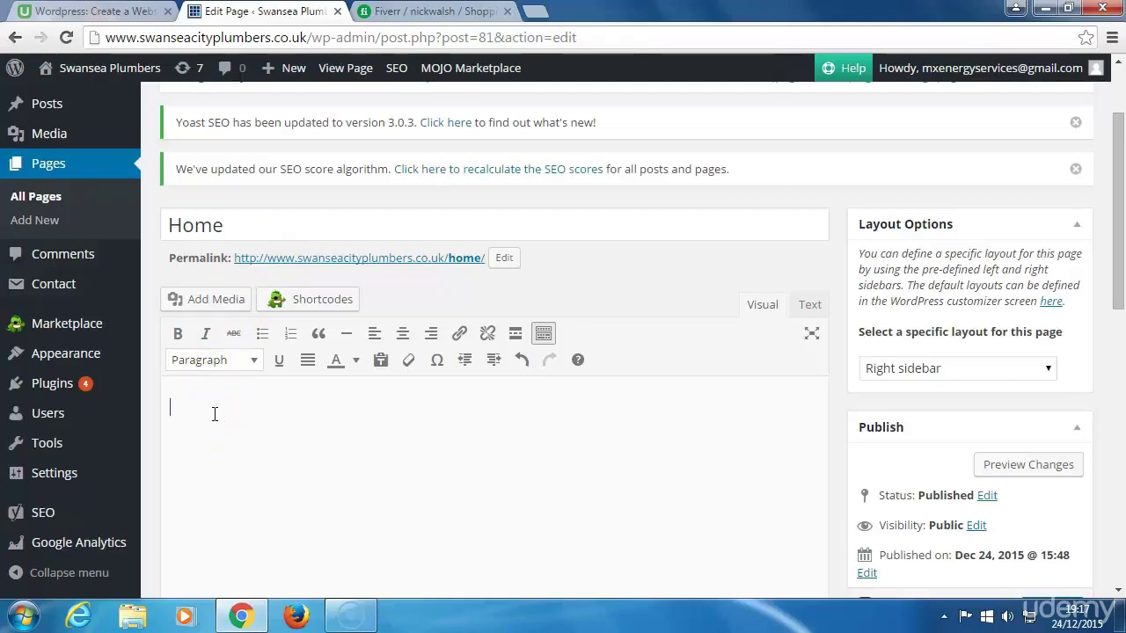
right_click(214, 413)
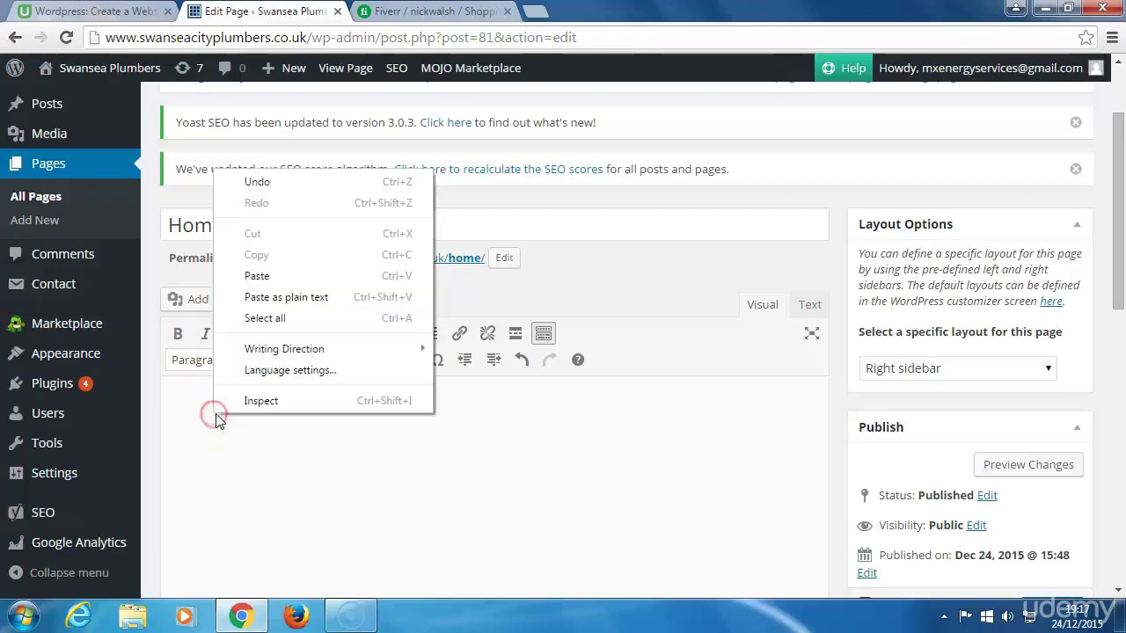
click(266, 286)
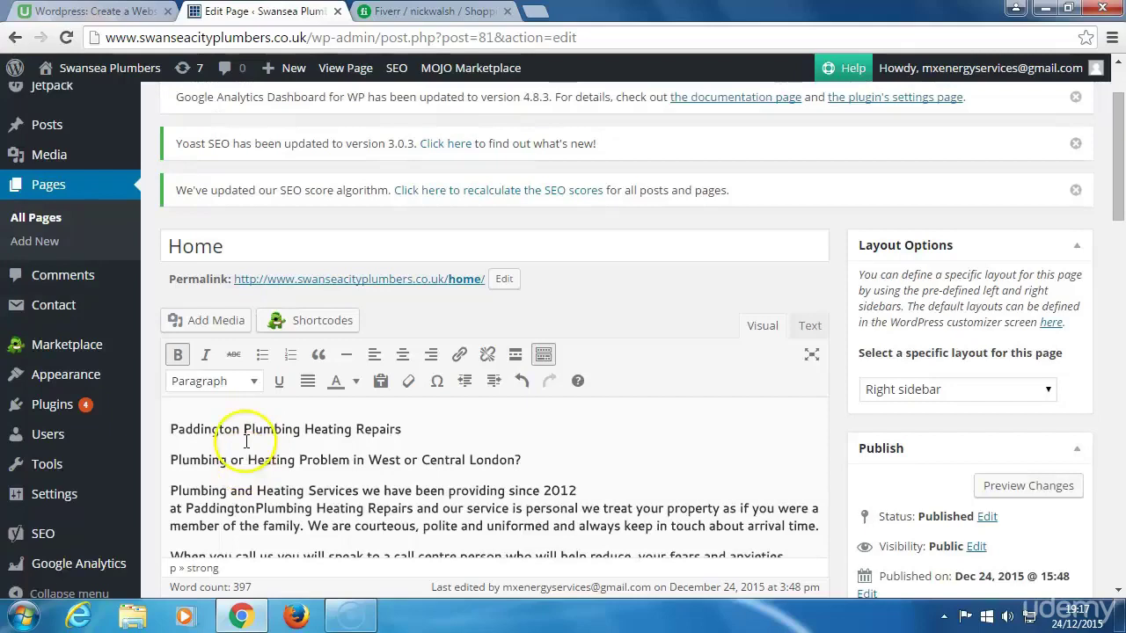
Step: Look through the pasted article and insert an empty line above its first line, "Paddington Plumbing Heating Repairs", with the cursor placed there
scroll(251, 453, down, 3)
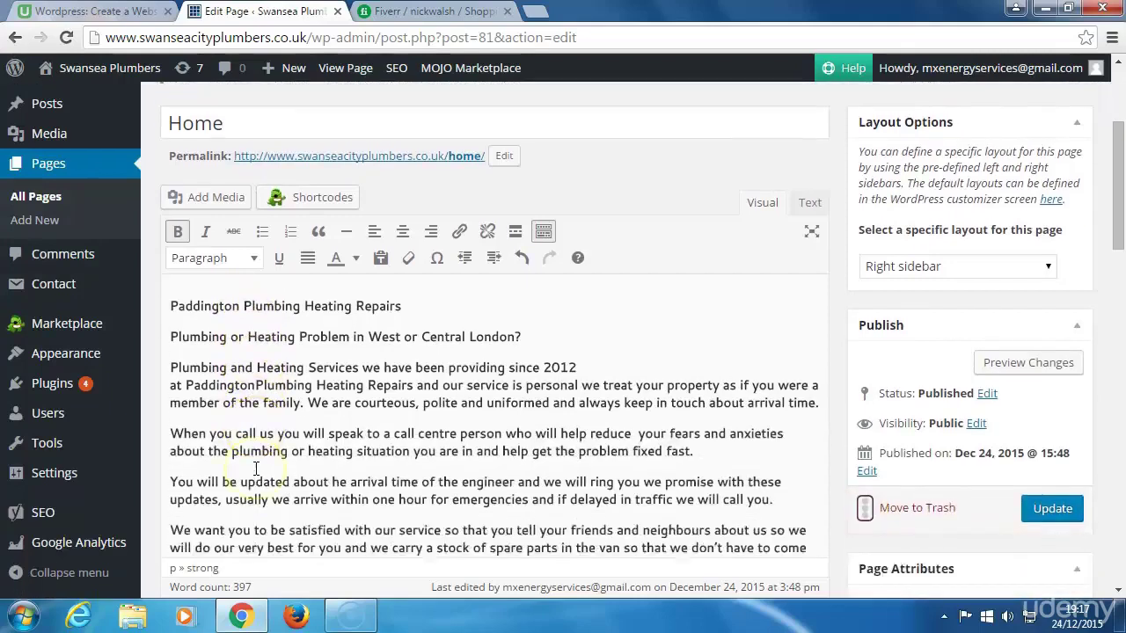
scroll(255, 468, down, 4)
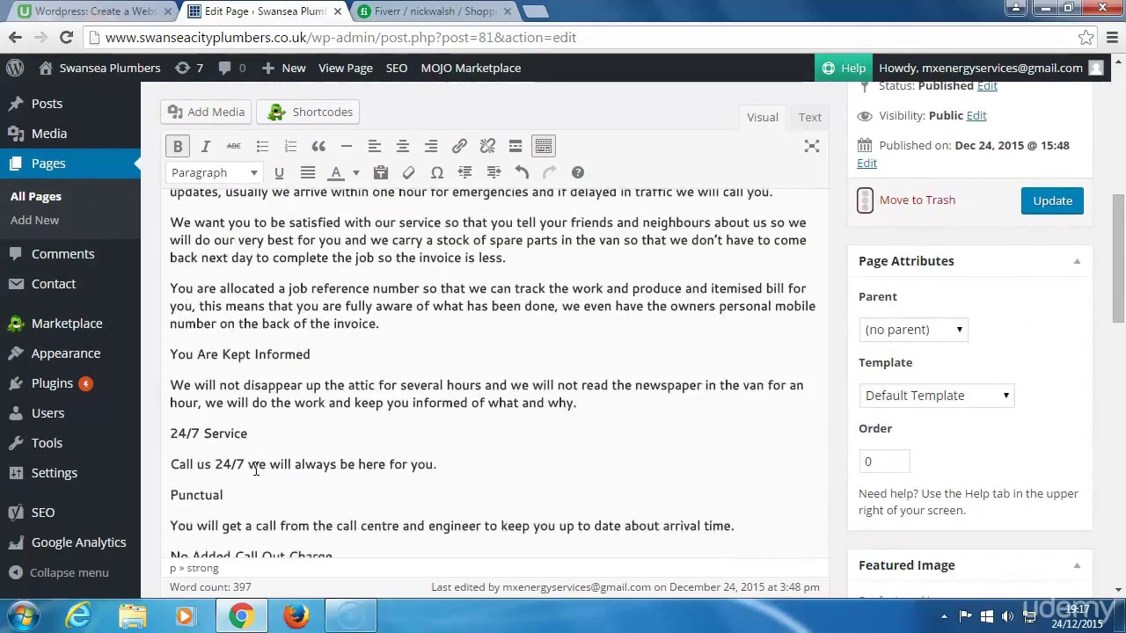
scroll(255, 469, down, 5)
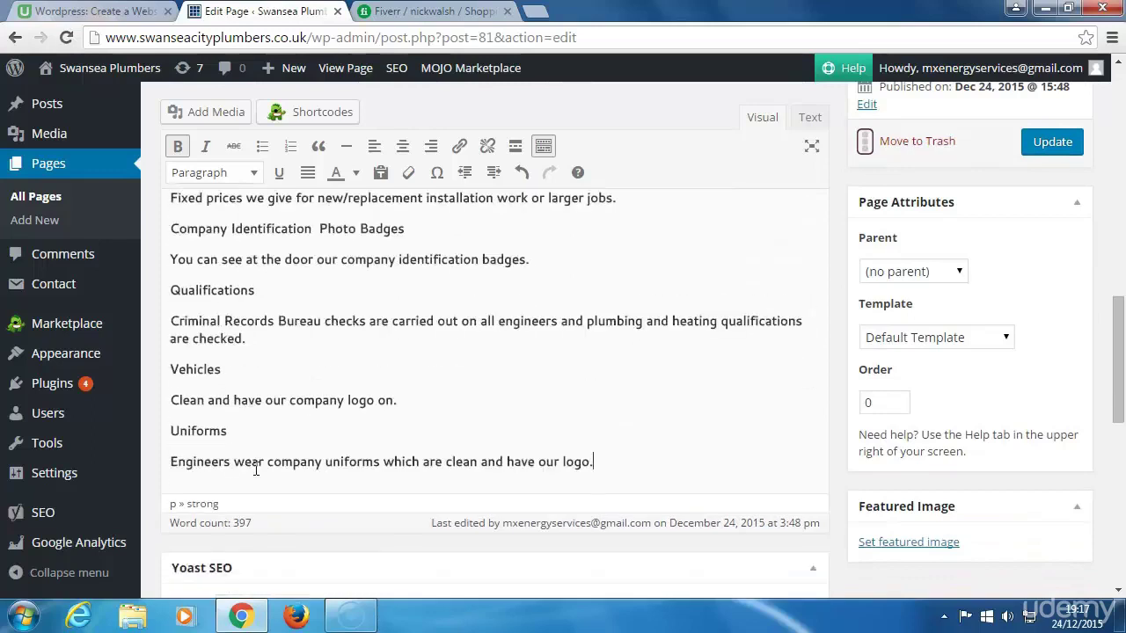
scroll(255, 469, down, 2)
scroll(255, 469, up, 5)
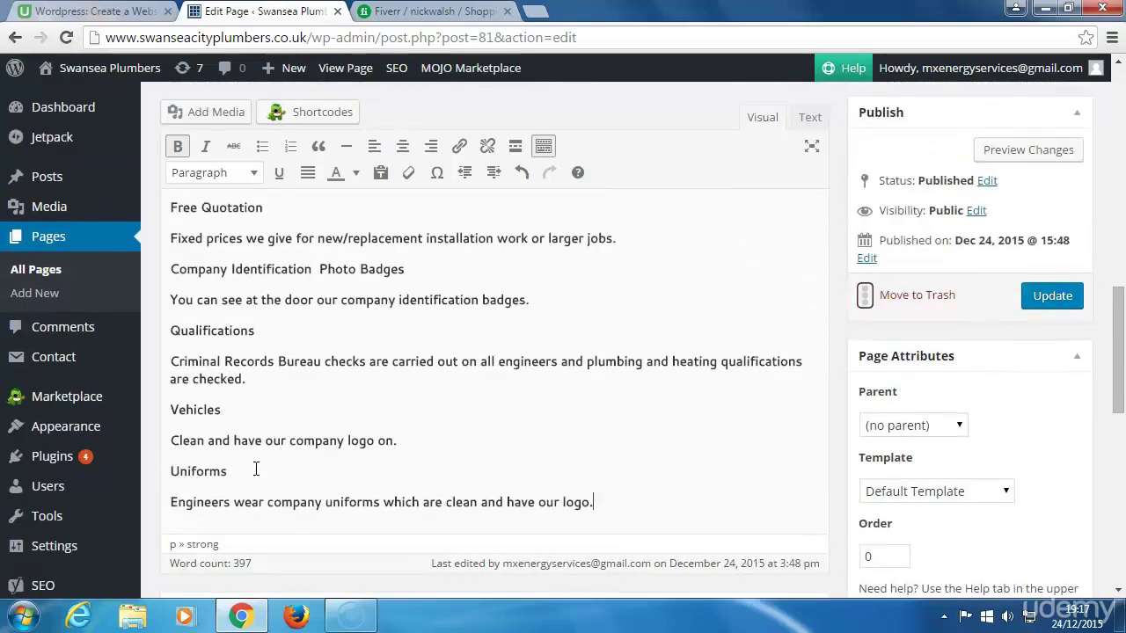
scroll(255, 469, up, 6)
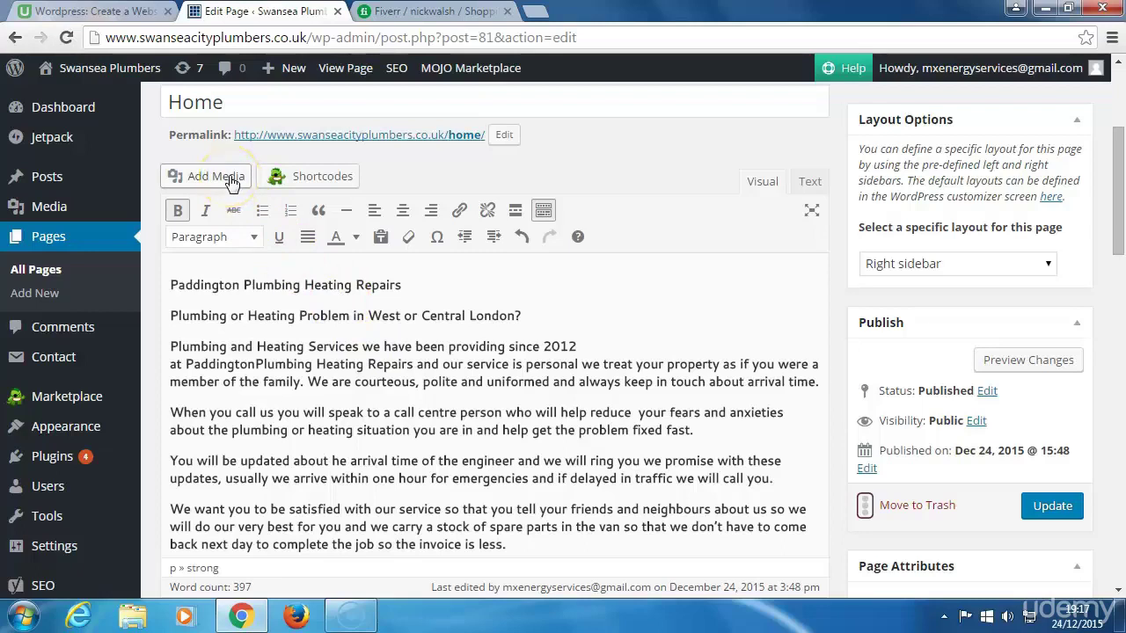
click(174, 282)
key(Return)
click(193, 253)
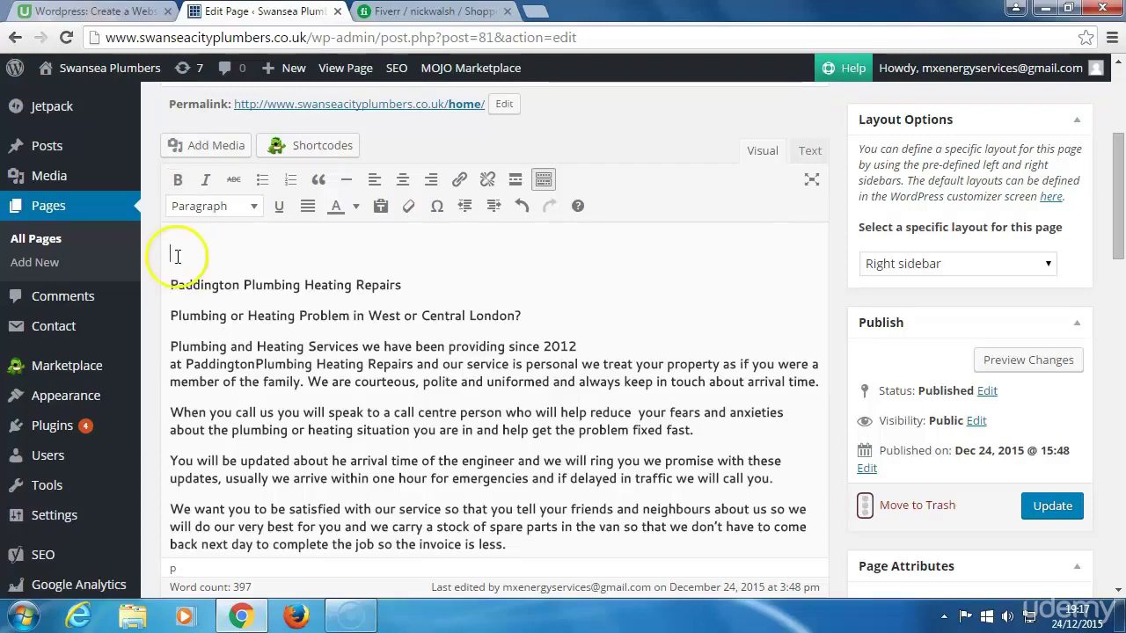
Step: Start adding media to the Home page and select the plumber.jpg image from the media library
click(208, 148)
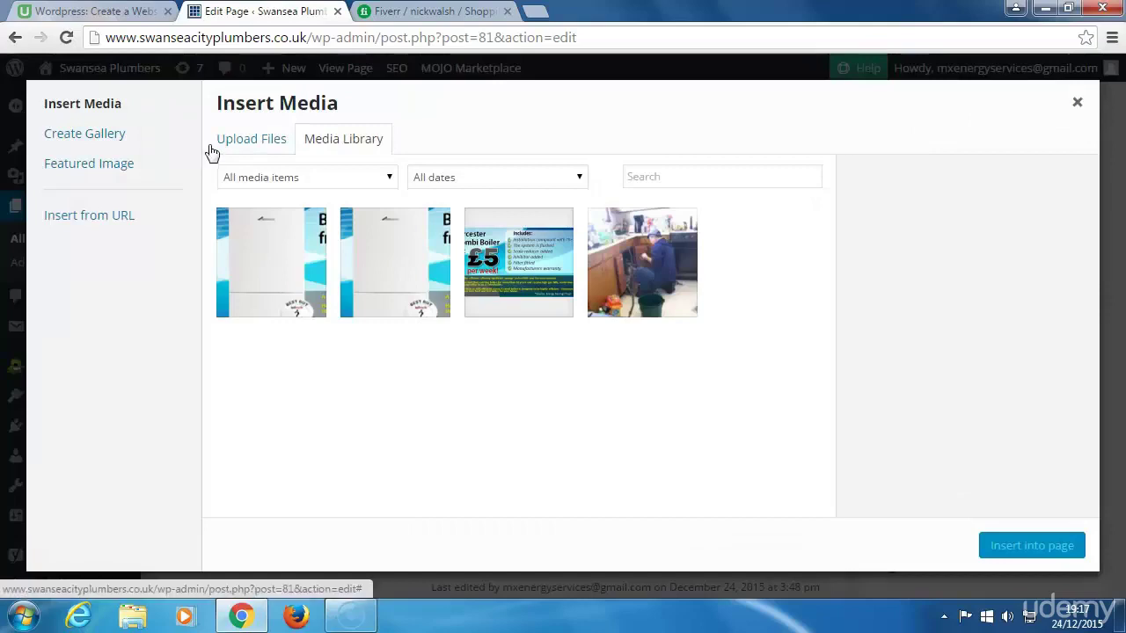
click(226, 145)
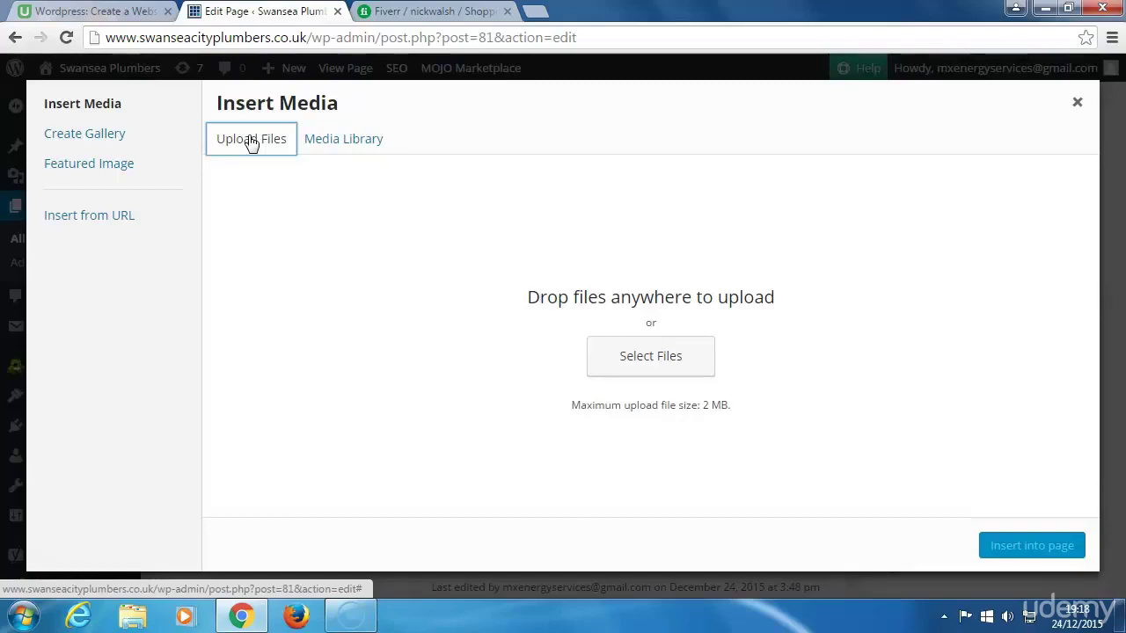
click(309, 141)
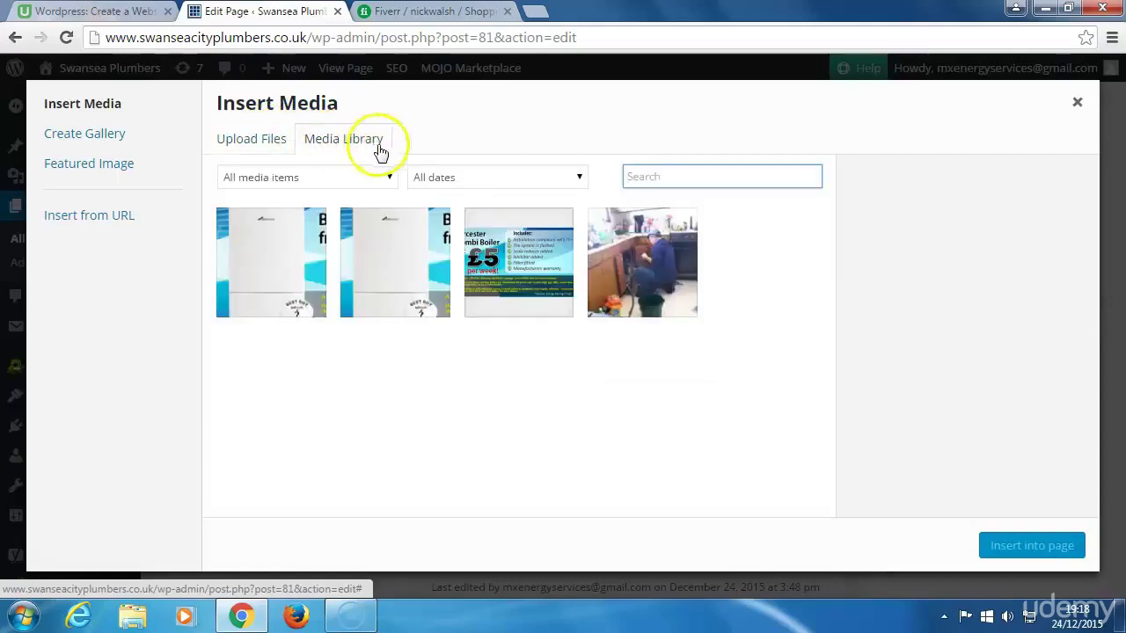
click(628, 264)
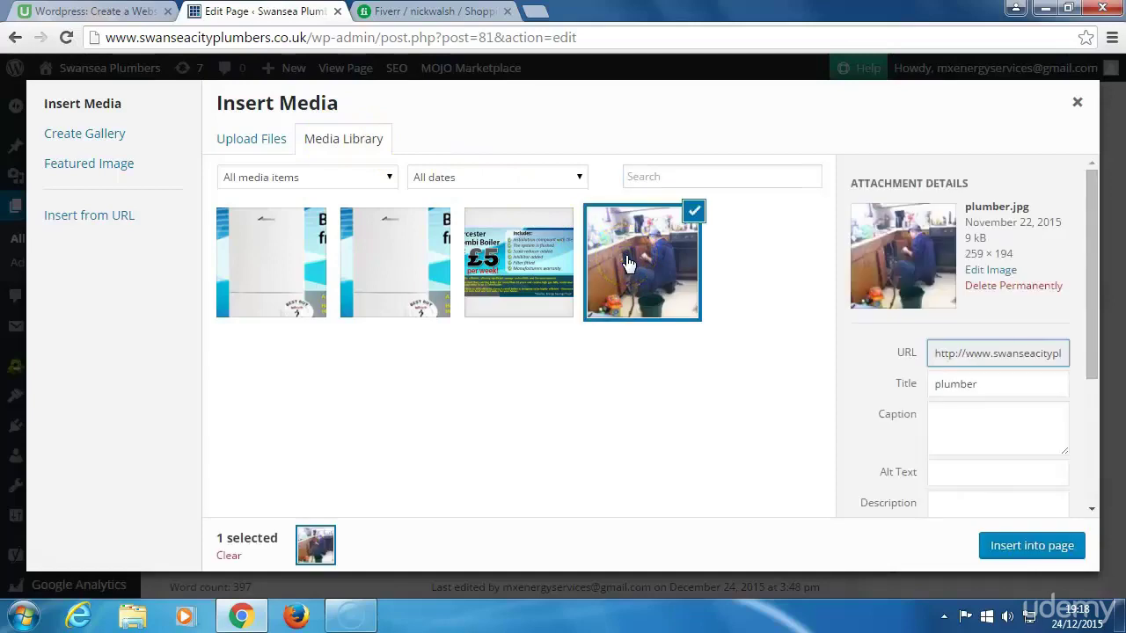
Step: Set the alt text of the plumber image to "swansea plumber"
click(957, 474)
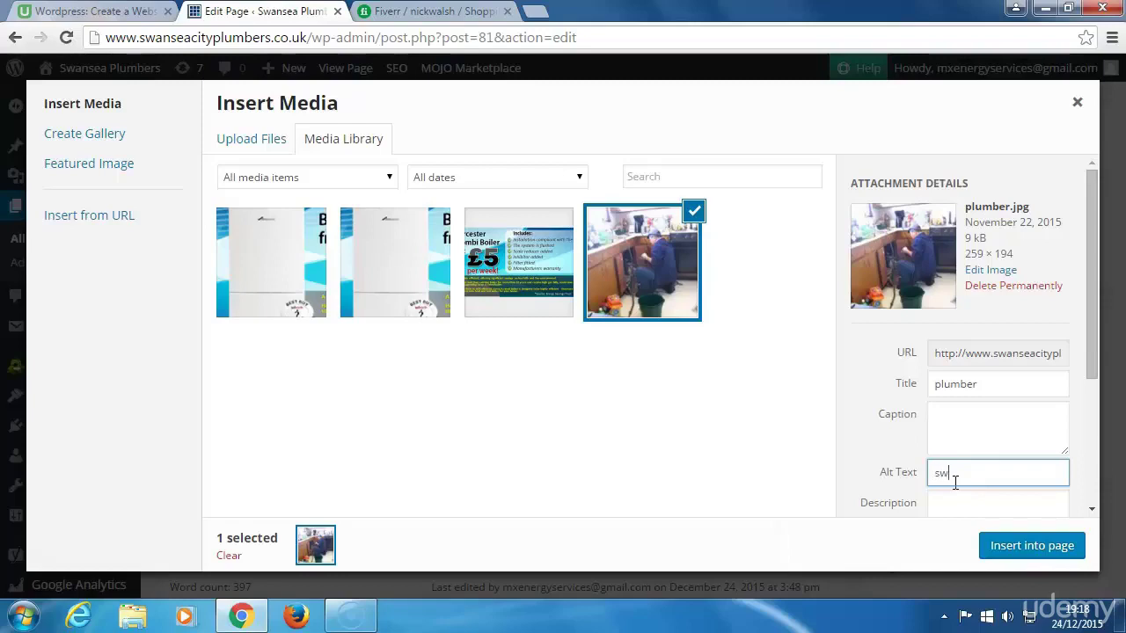
text(ea plumber)
click(955, 479)
click(894, 481)
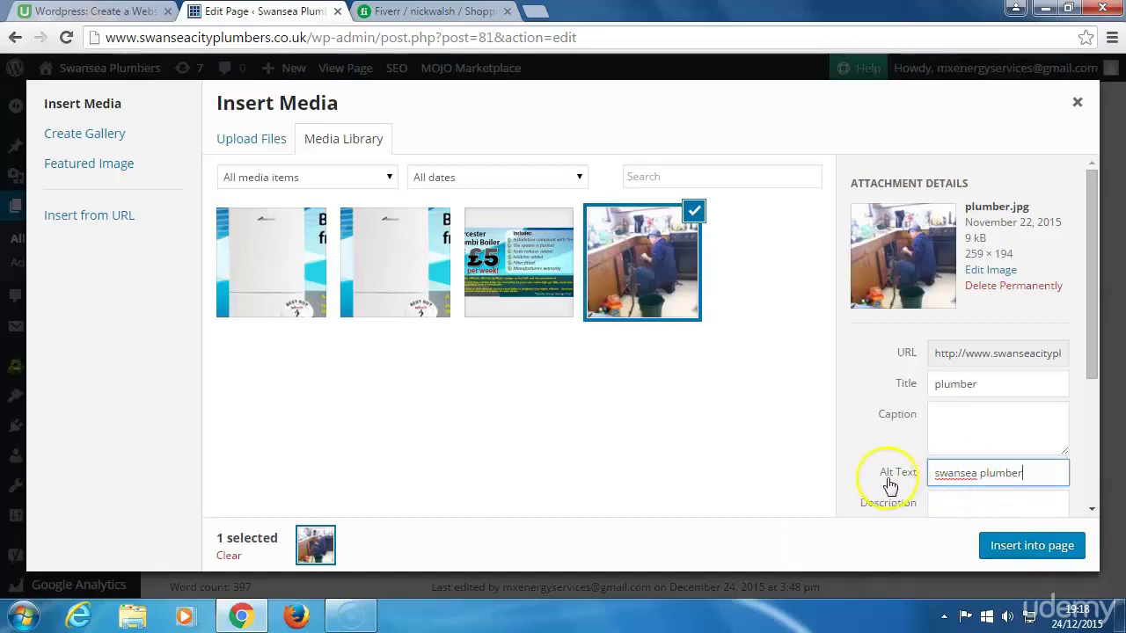
double_click(966, 472)
click(949, 472)
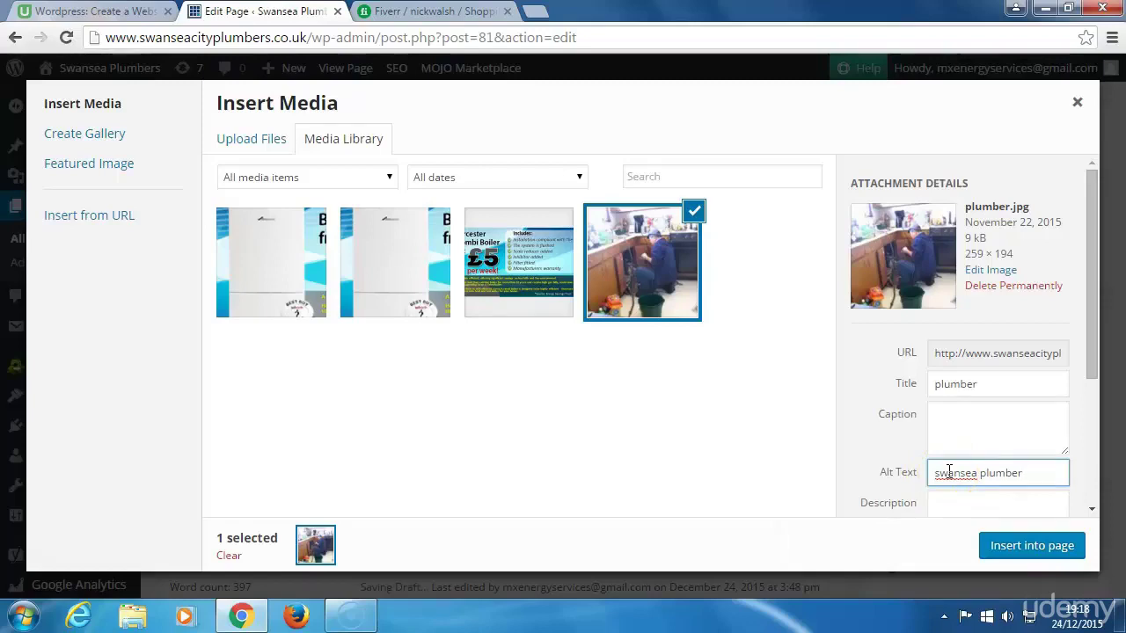
click(1023, 467)
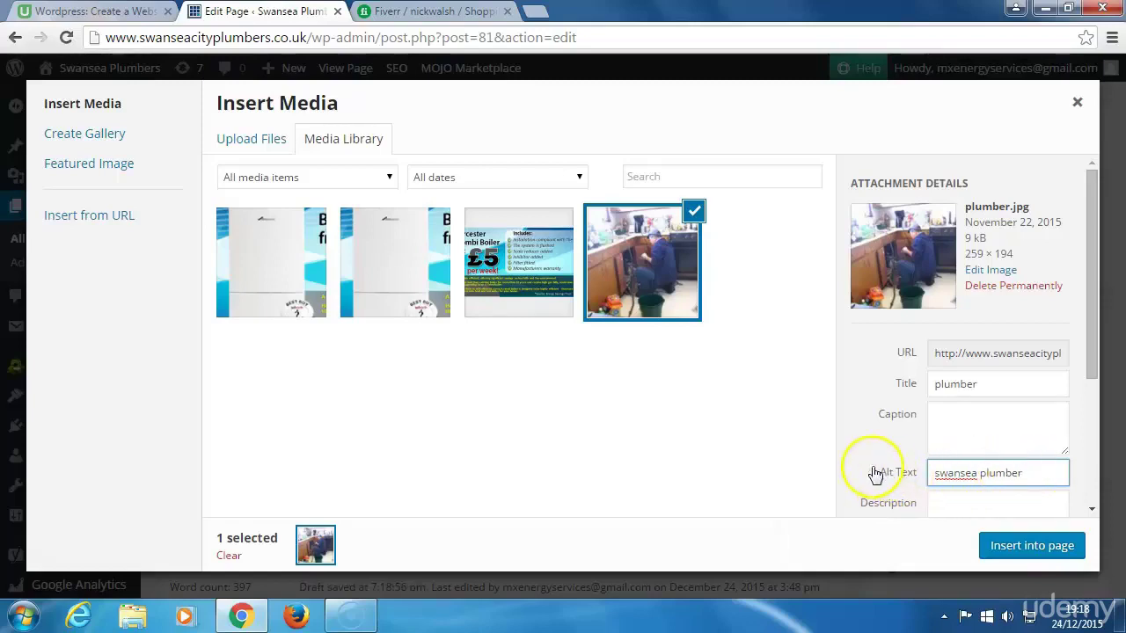
click(1028, 477)
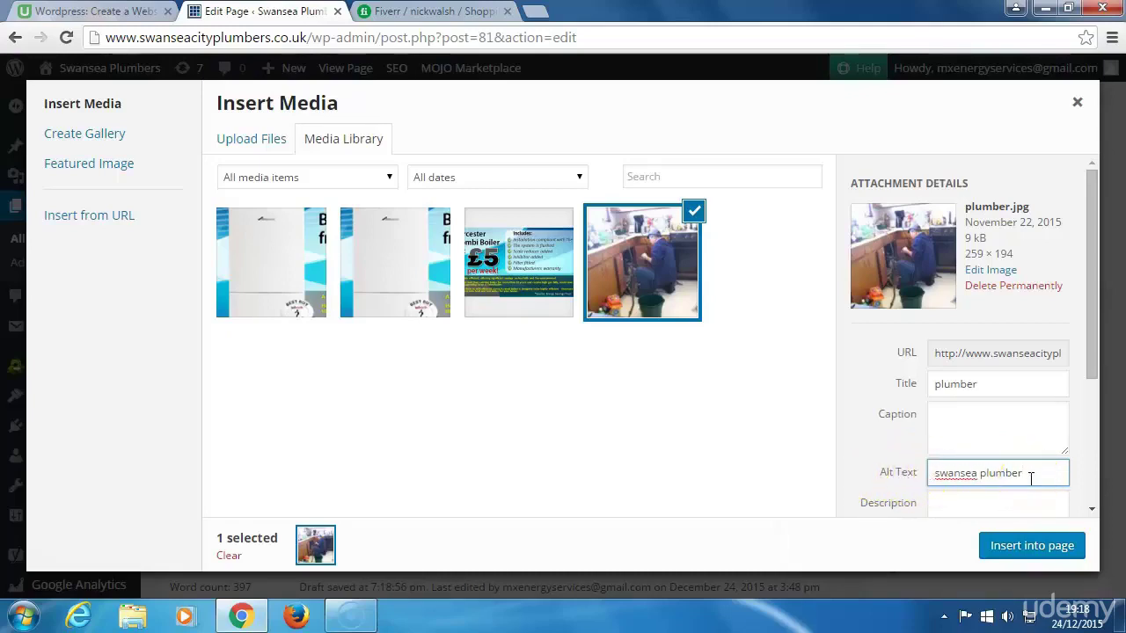
double_click(967, 473)
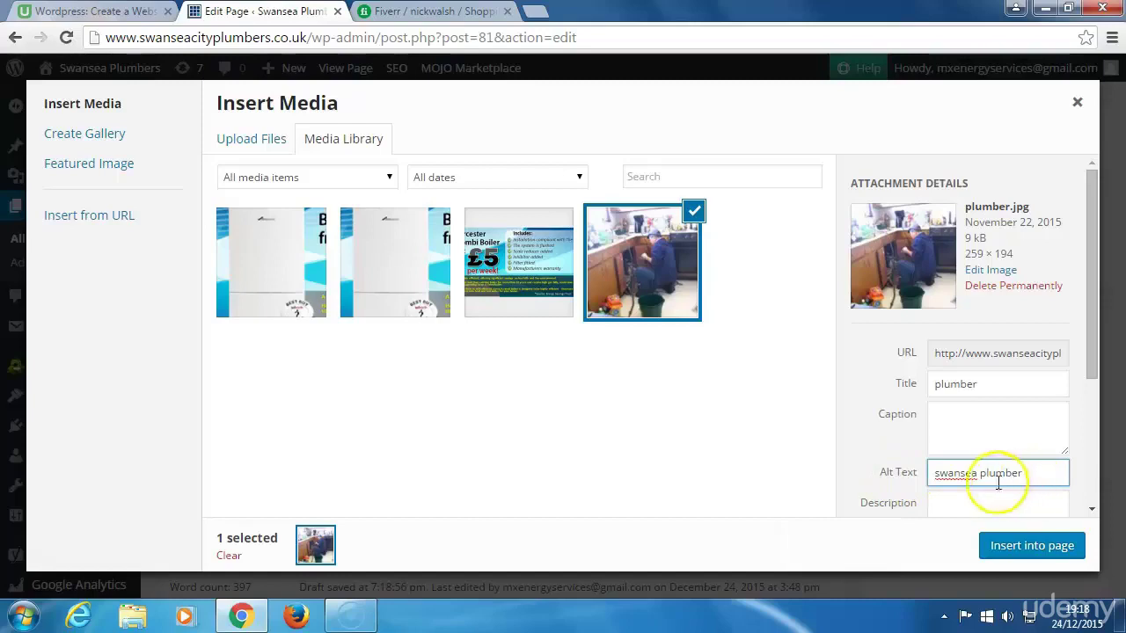
click(967, 473)
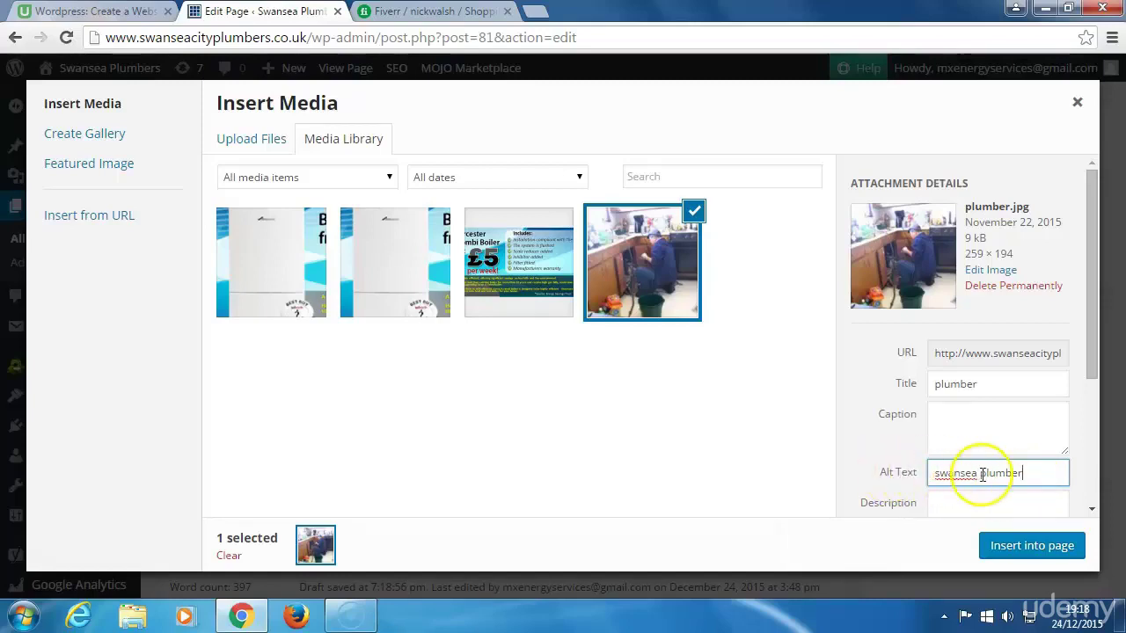
Step: Insert the plumber image into the Home page, try right and center alignment, and settle on left alignment beside the article text
click(1024, 549)
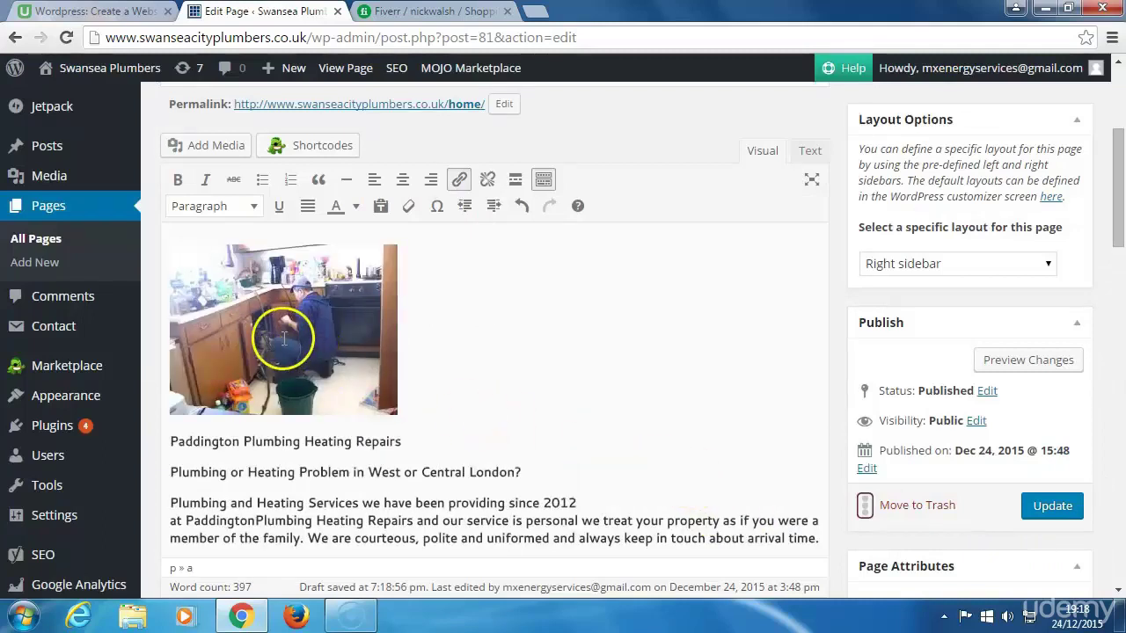
click(284, 339)
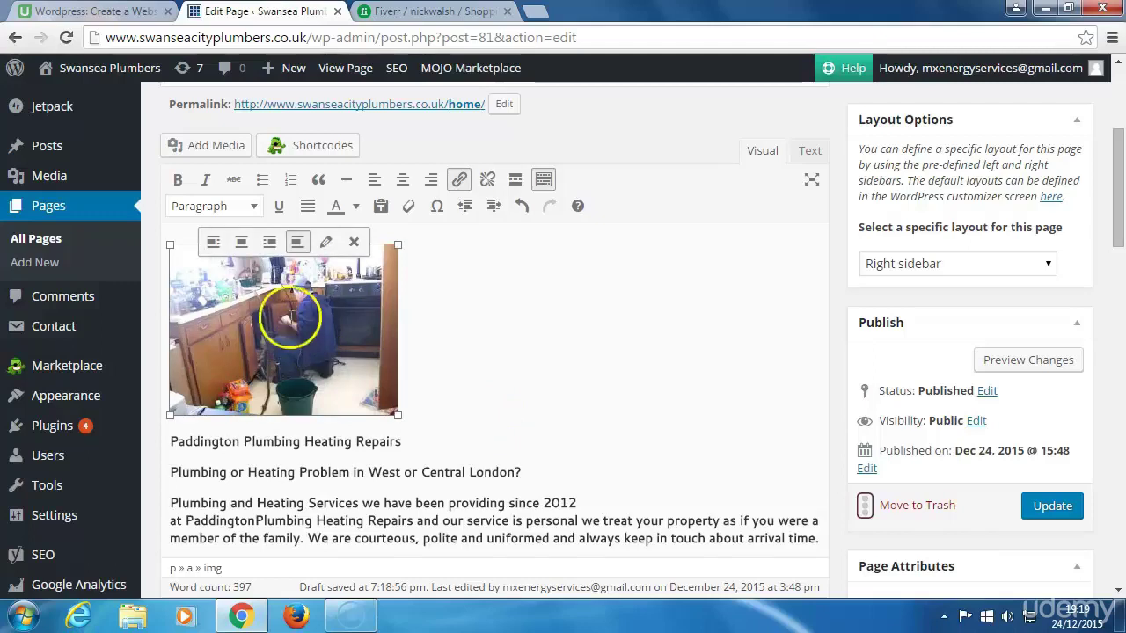
click(269, 243)
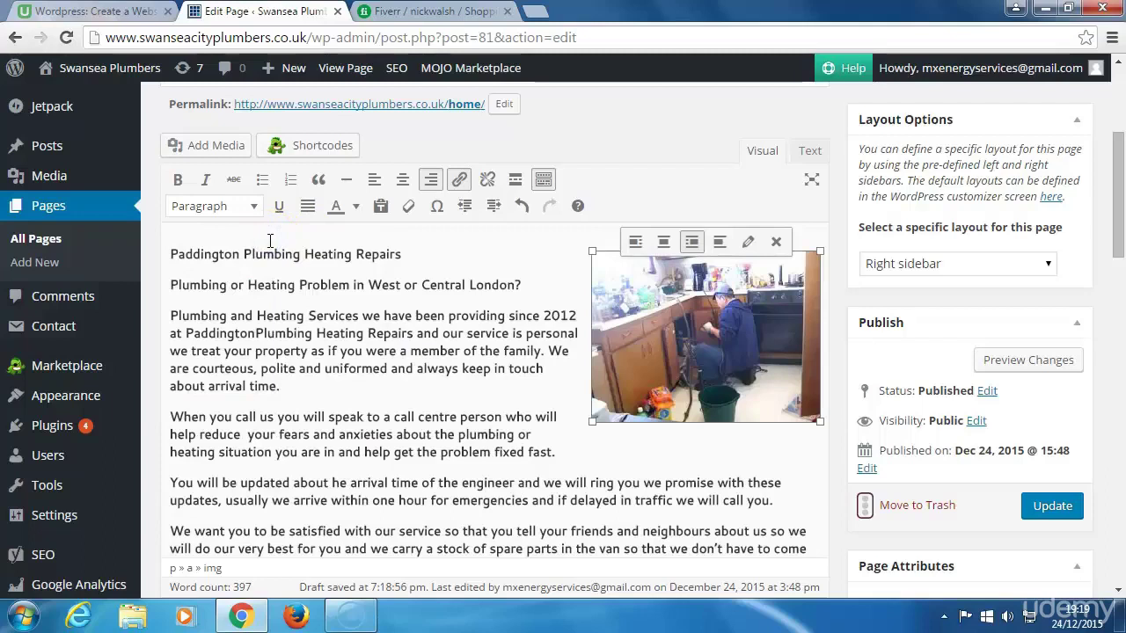
click(665, 243)
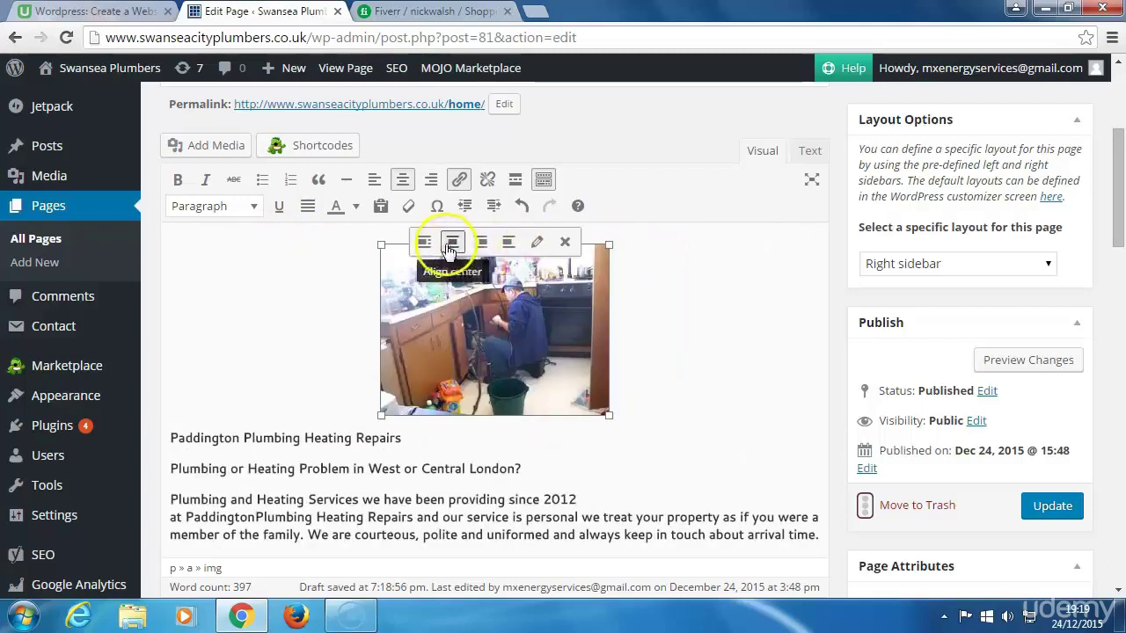
click(425, 243)
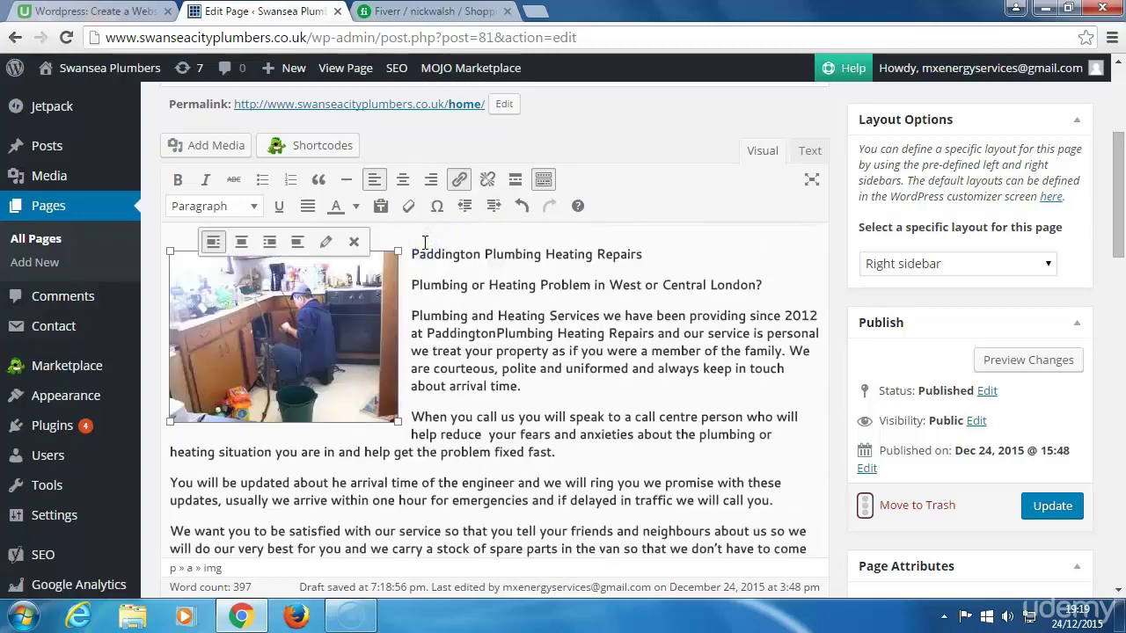
Step: Keep the plumber image at Full Size – 259 × 194 in its image details and apply the settings
click(327, 246)
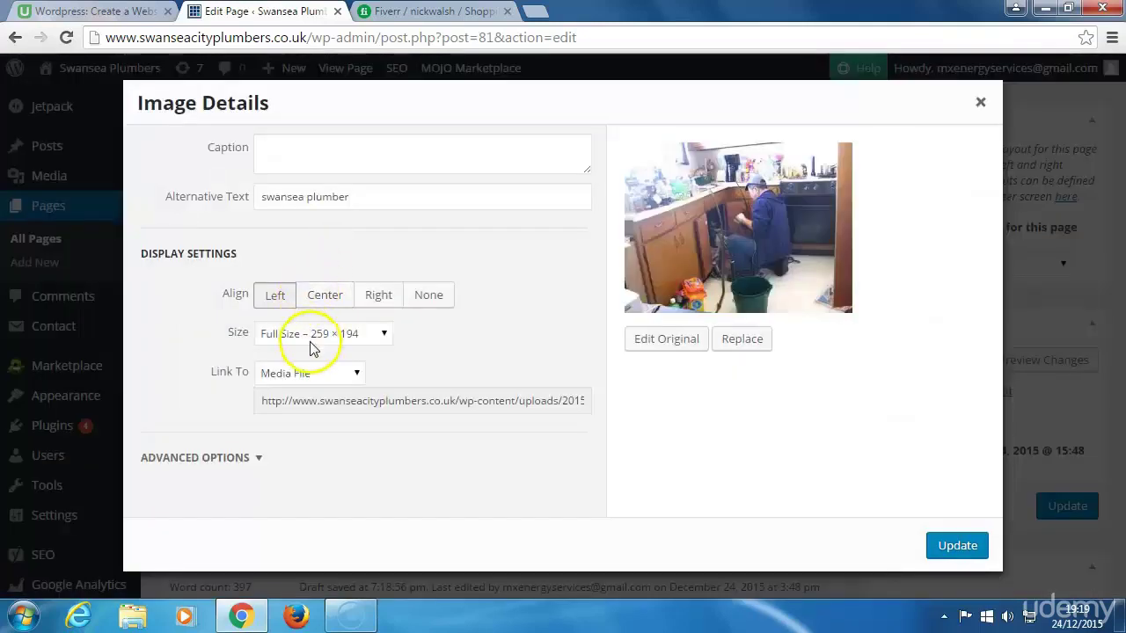
click(382, 338)
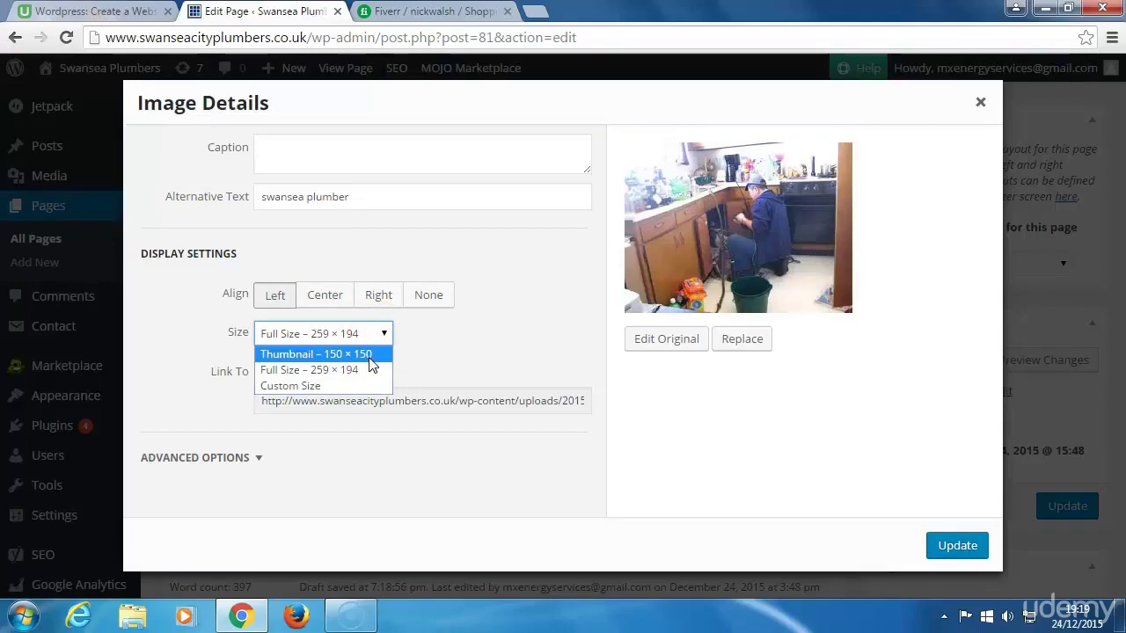
click(357, 369)
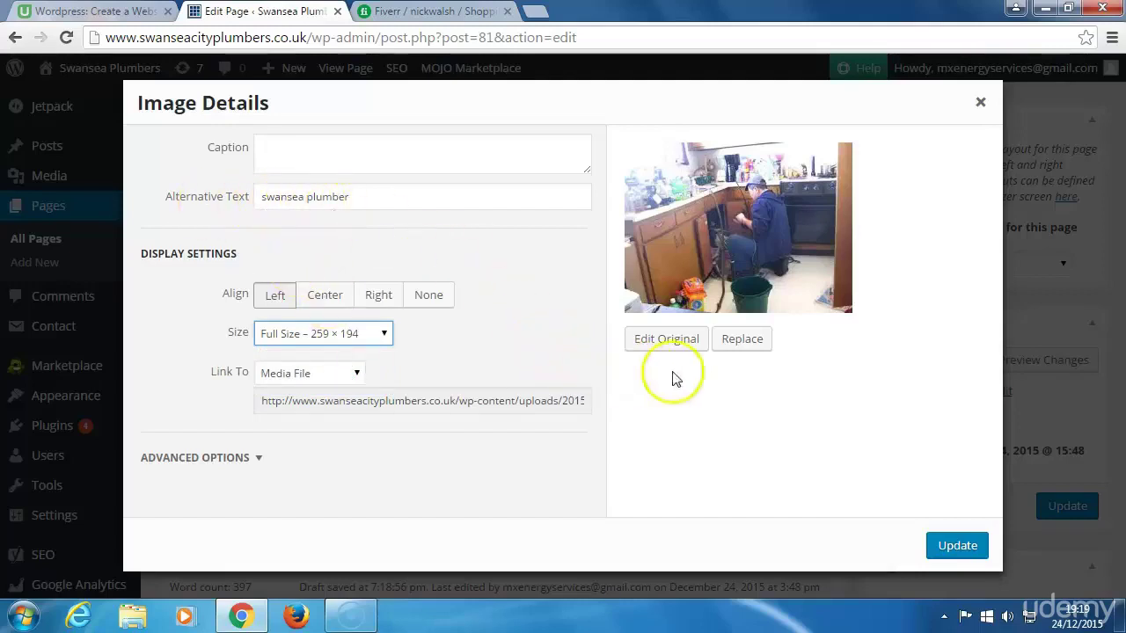
click(948, 547)
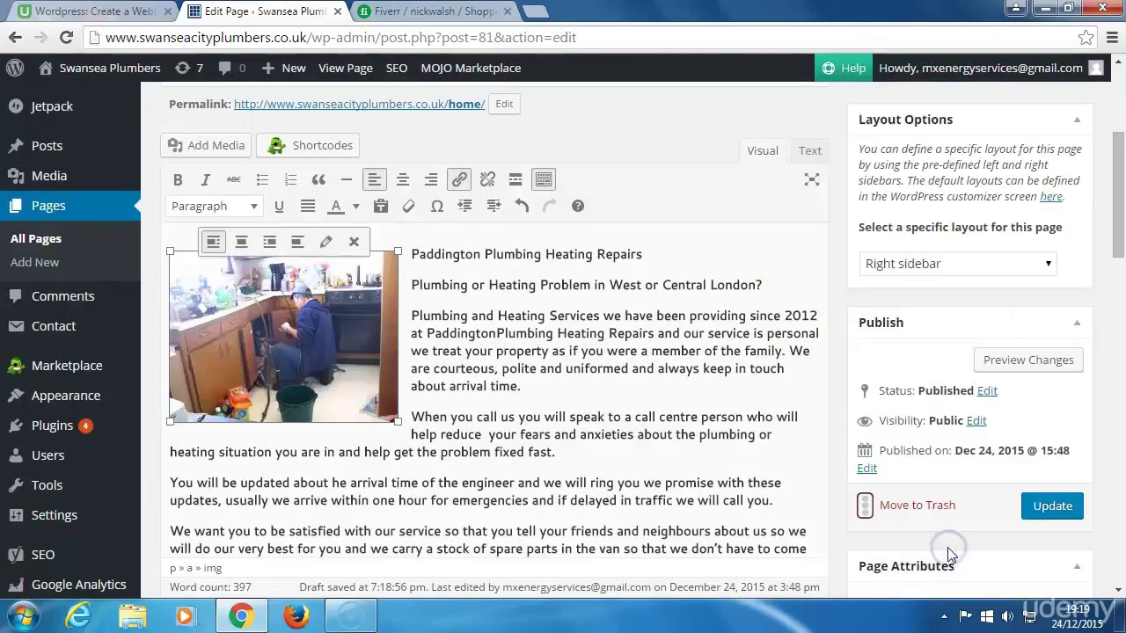
Step: Insert an empty line above "You Are Kept Informed" in the article and start adding media there through file upload
click(431, 315)
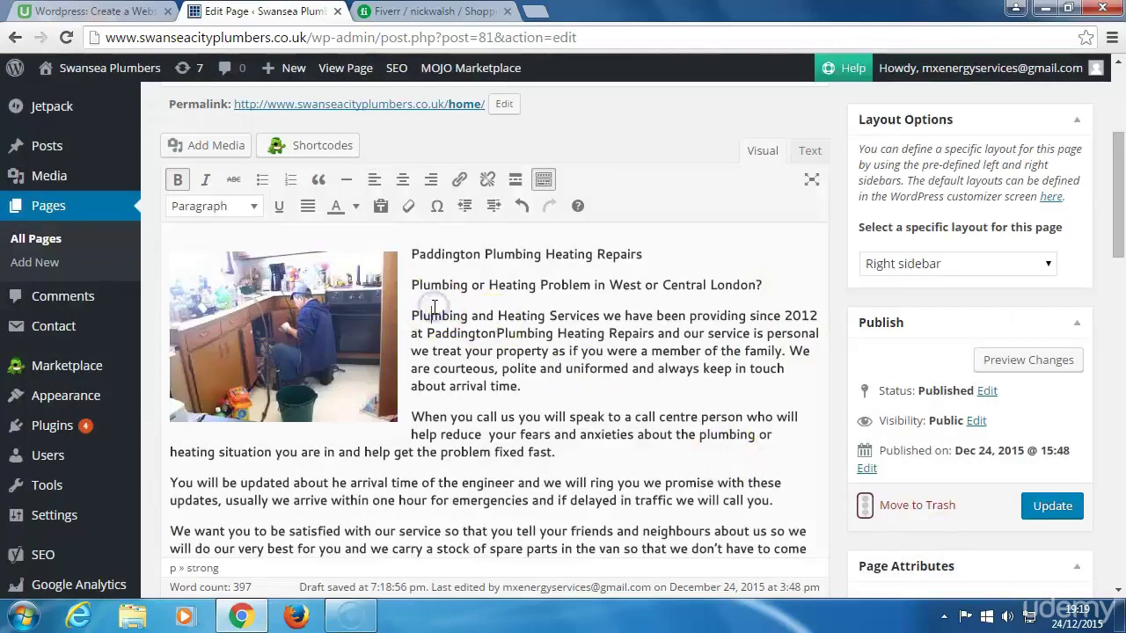
scroll(317, 484, down, 3)
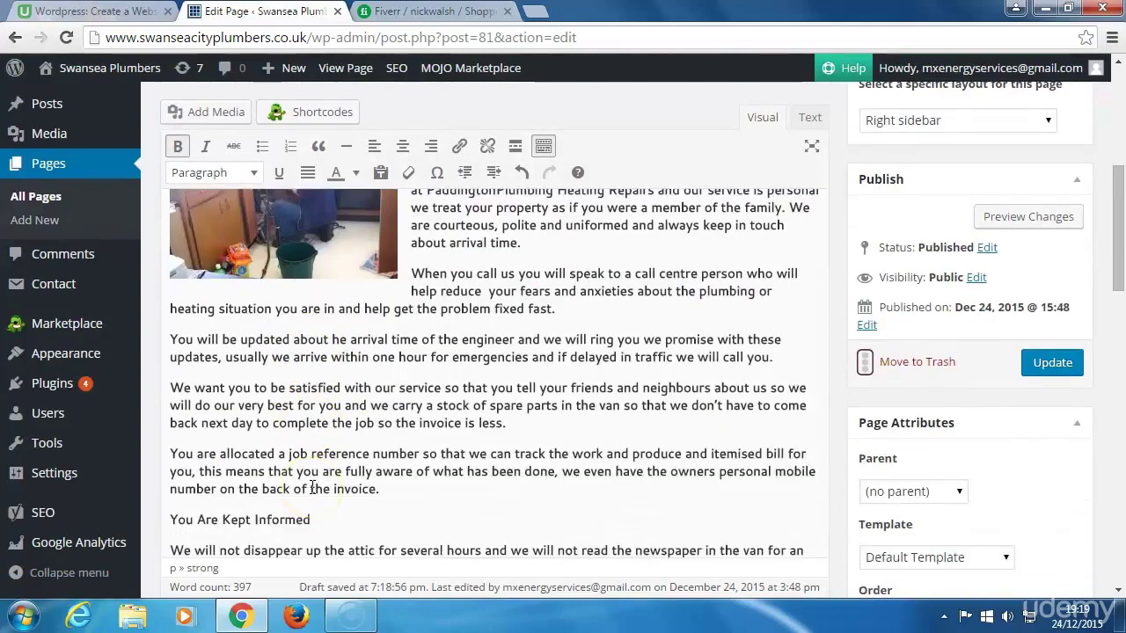
scroll(313, 486, down, 1)
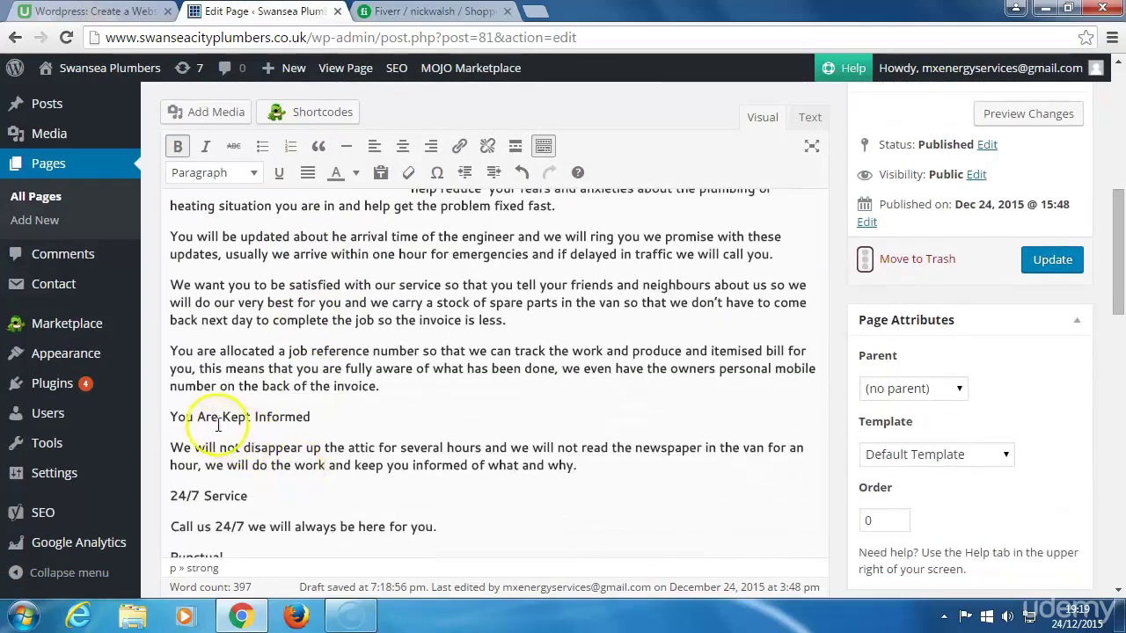
click(186, 416)
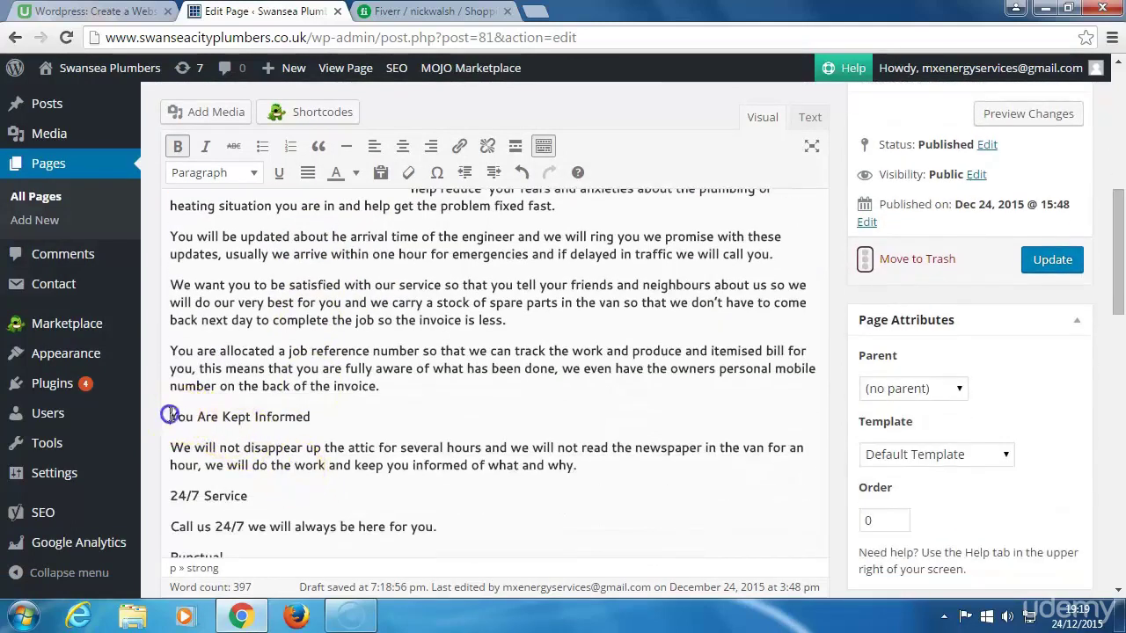
key(Return)
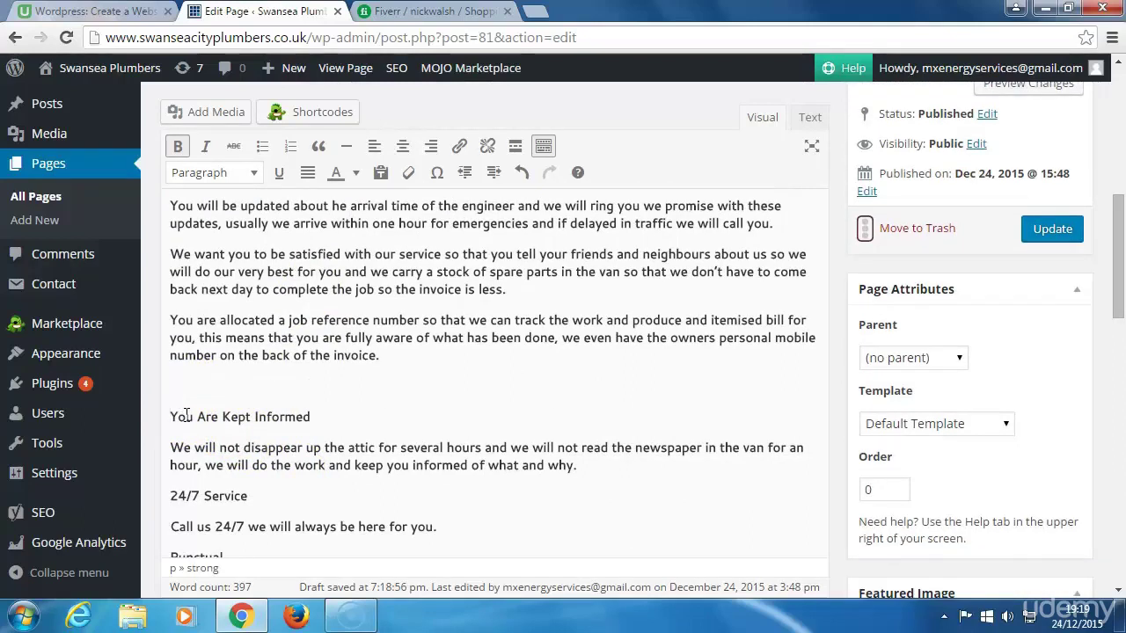
click(184, 393)
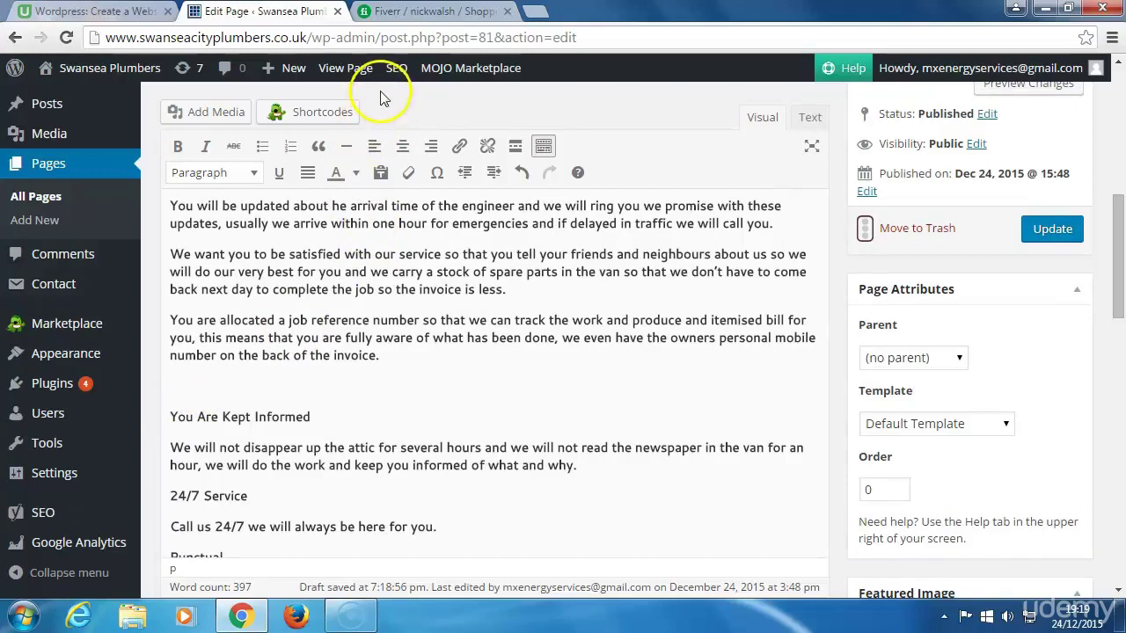
click(203, 115)
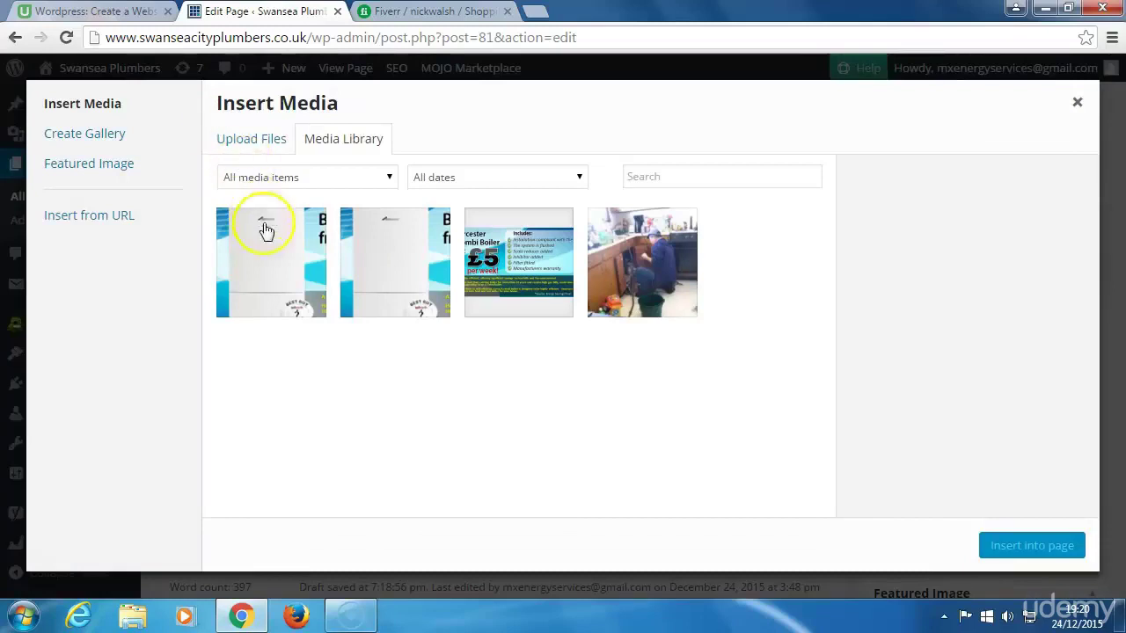
click(263, 148)
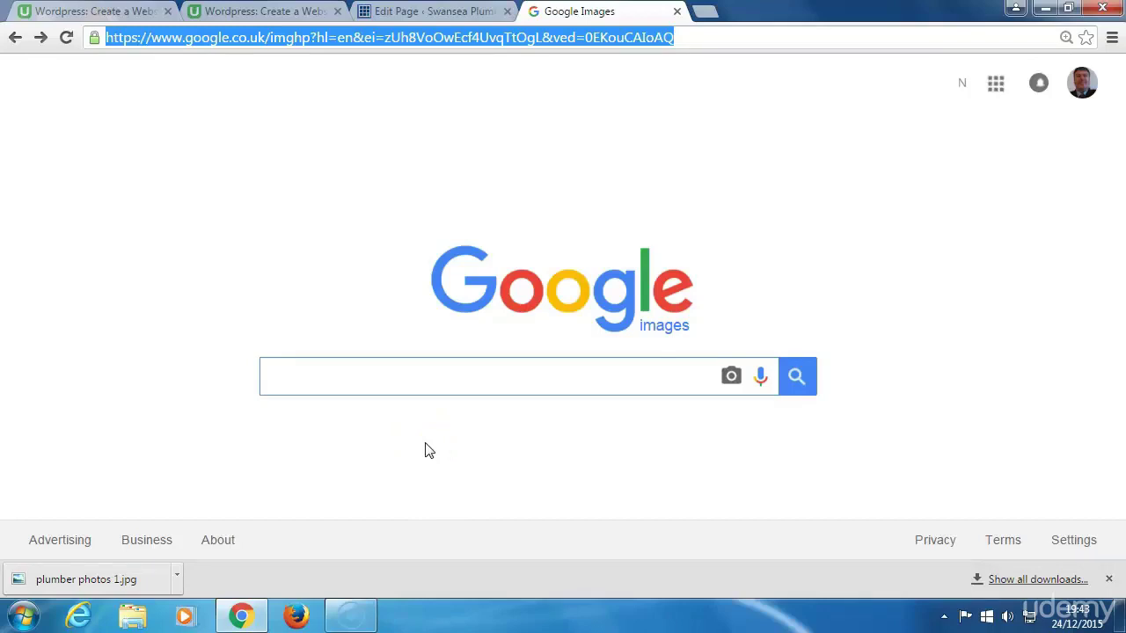
Step: Search Google Images for "plumber photos"
click(430, 379)
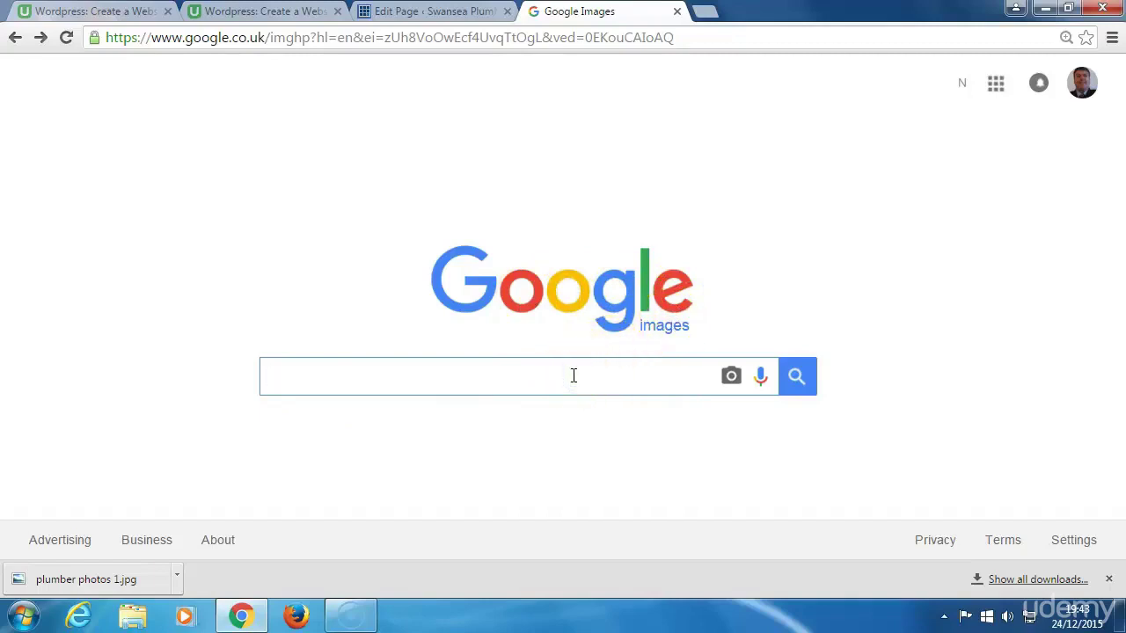
text(lumb)
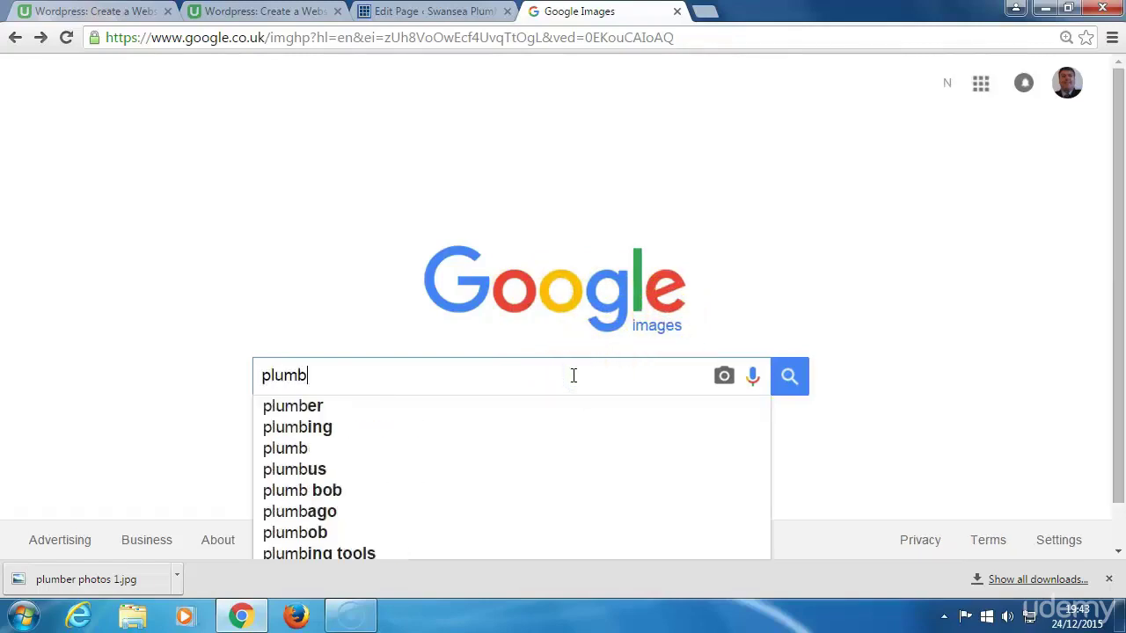
text(er p)
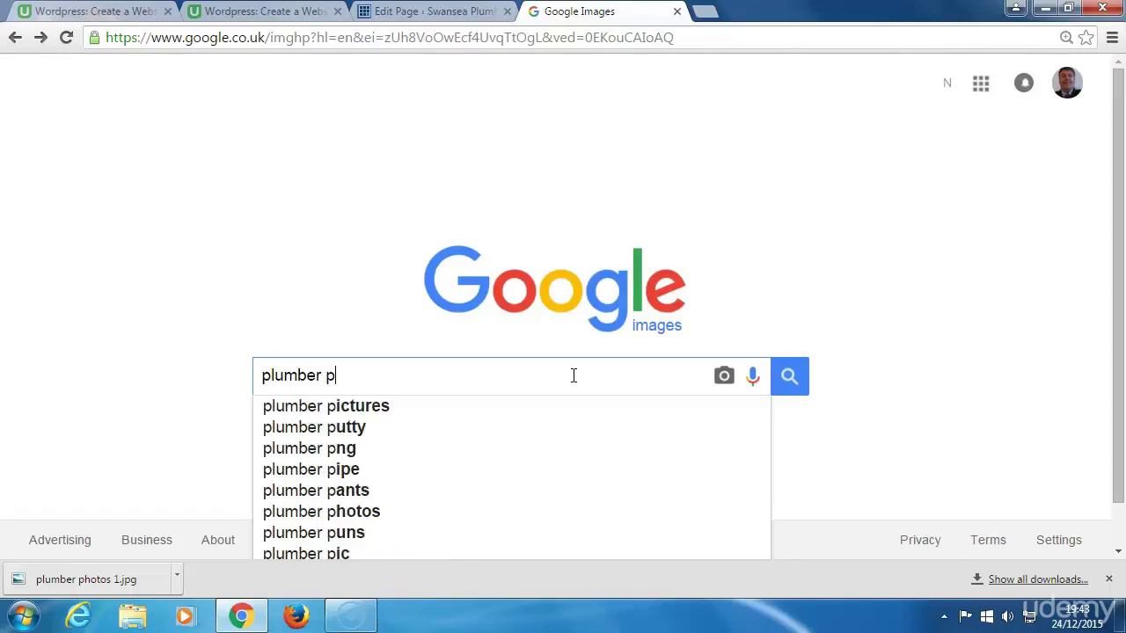
text(hoto)
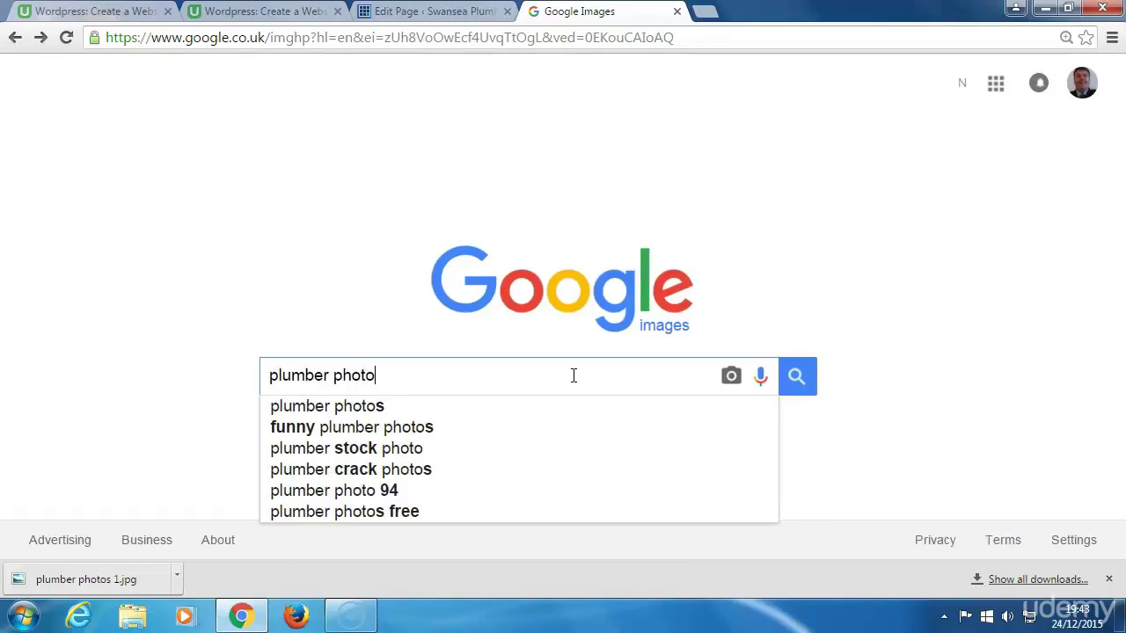
text(s)
click(807, 380)
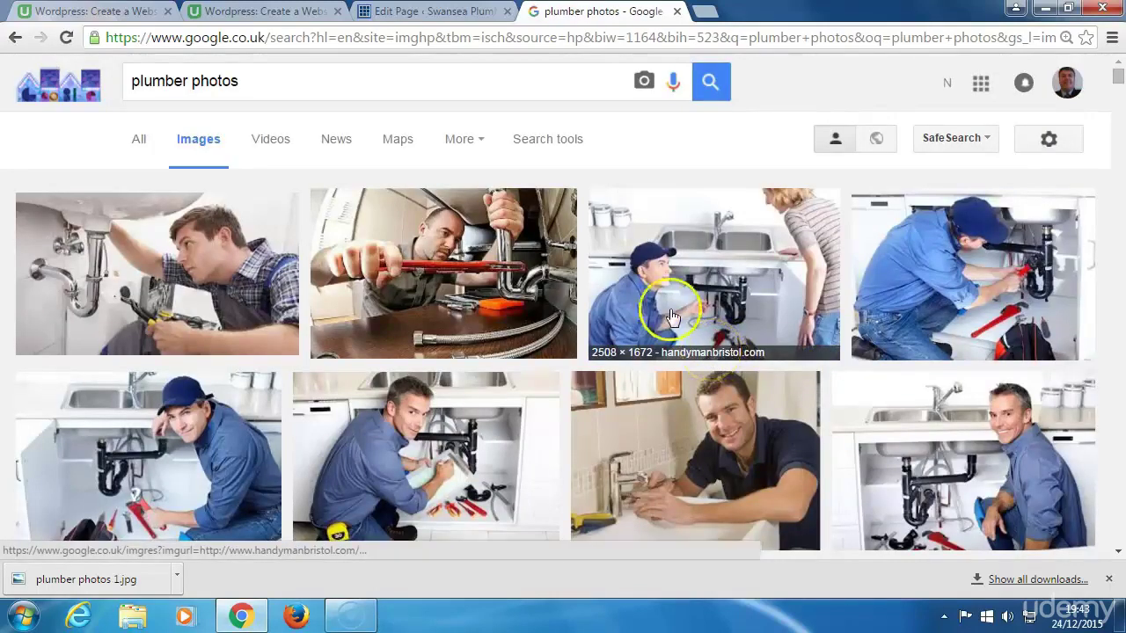
Step: Filter the plumber photo results by usage rights to those labeled for reuse
click(546, 150)
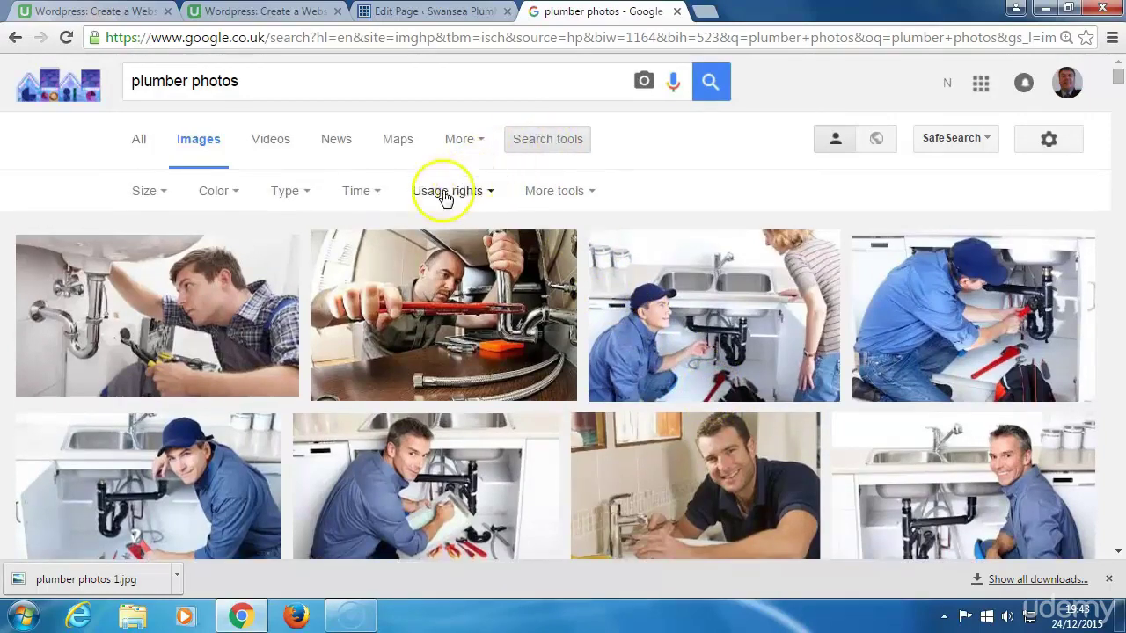
click(481, 196)
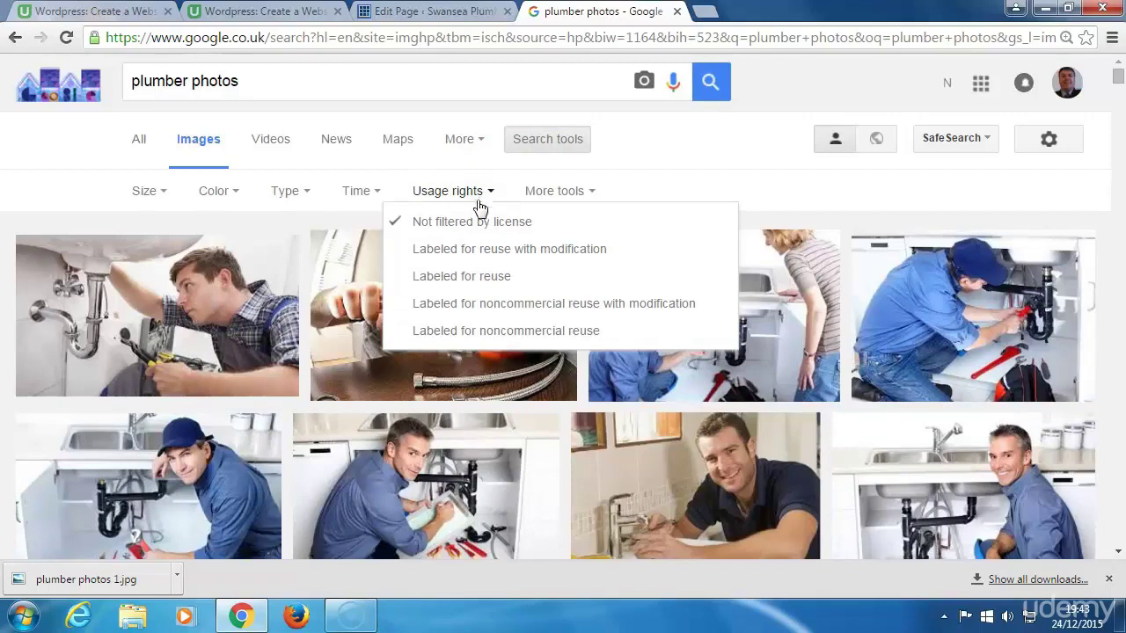
click(462, 277)
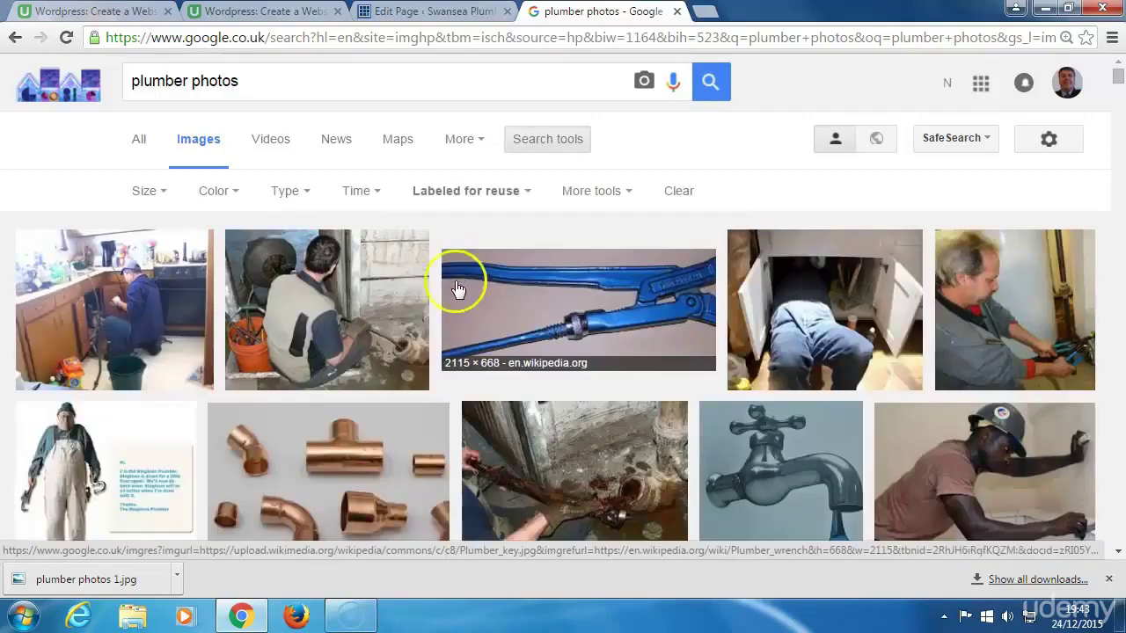
Step: Look through the reusable plumber photos, preview the Flickr photo of a plumber in a blue shirt and black cap, and close the preview
scroll(402, 383, down, 3)
scroll(402, 398, down, 6)
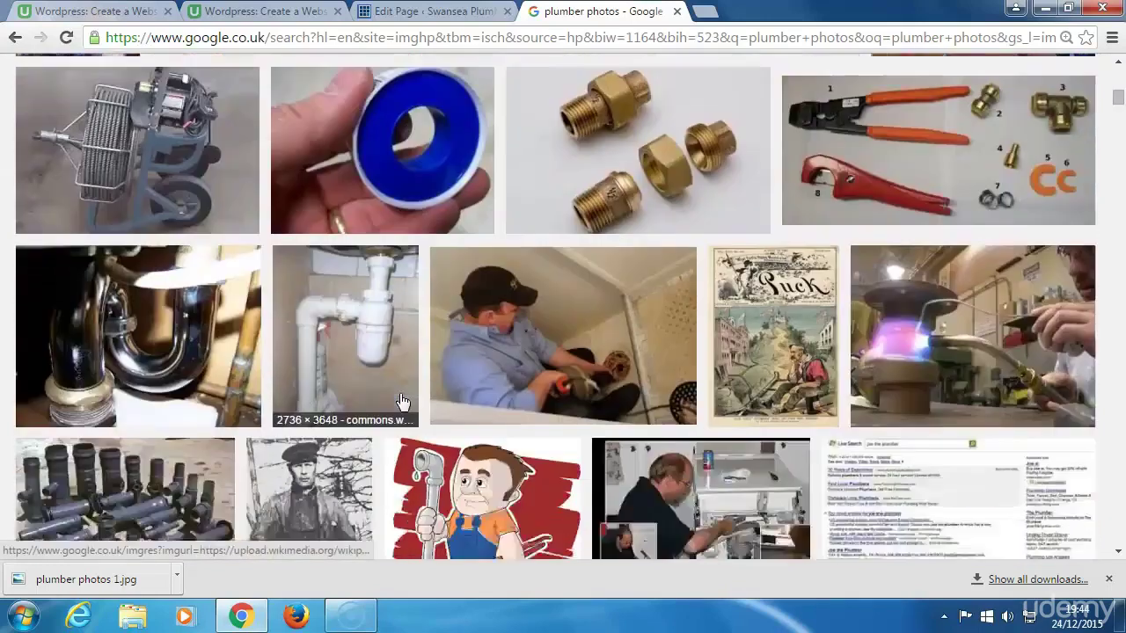
scroll(402, 401, down, 2)
scroll(402, 400, down, 2)
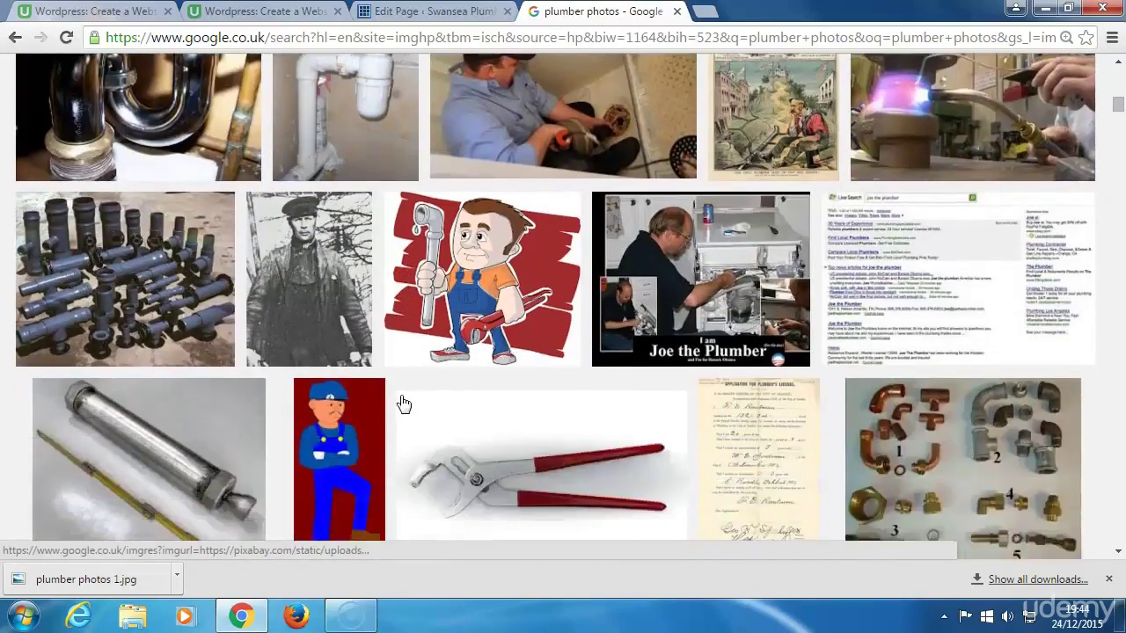
scroll(401, 402, up, 2)
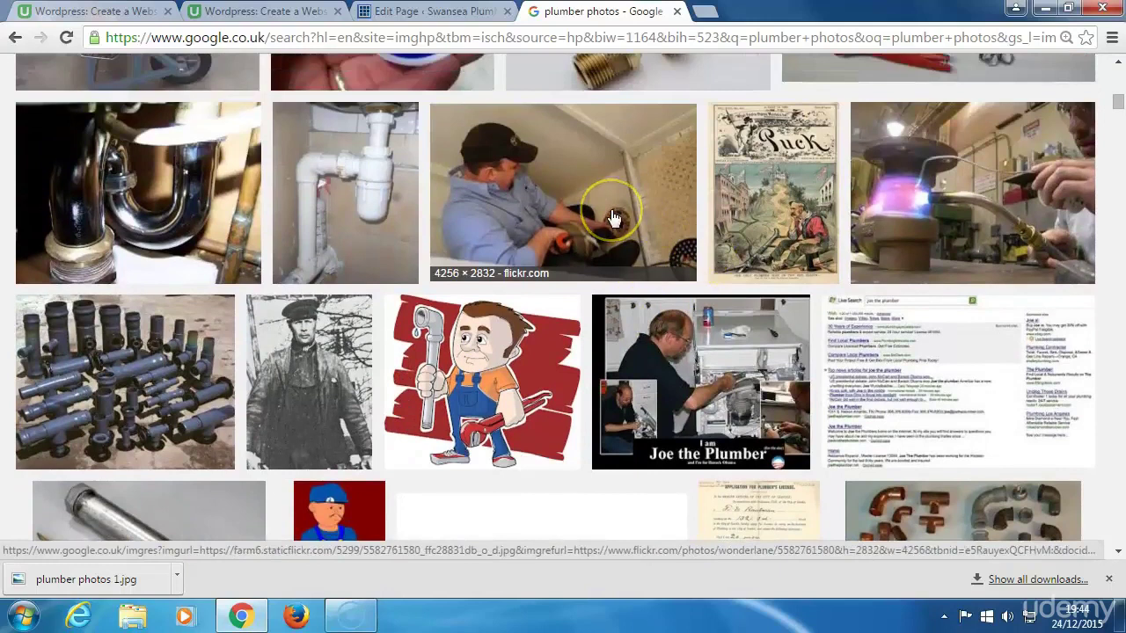
click(613, 218)
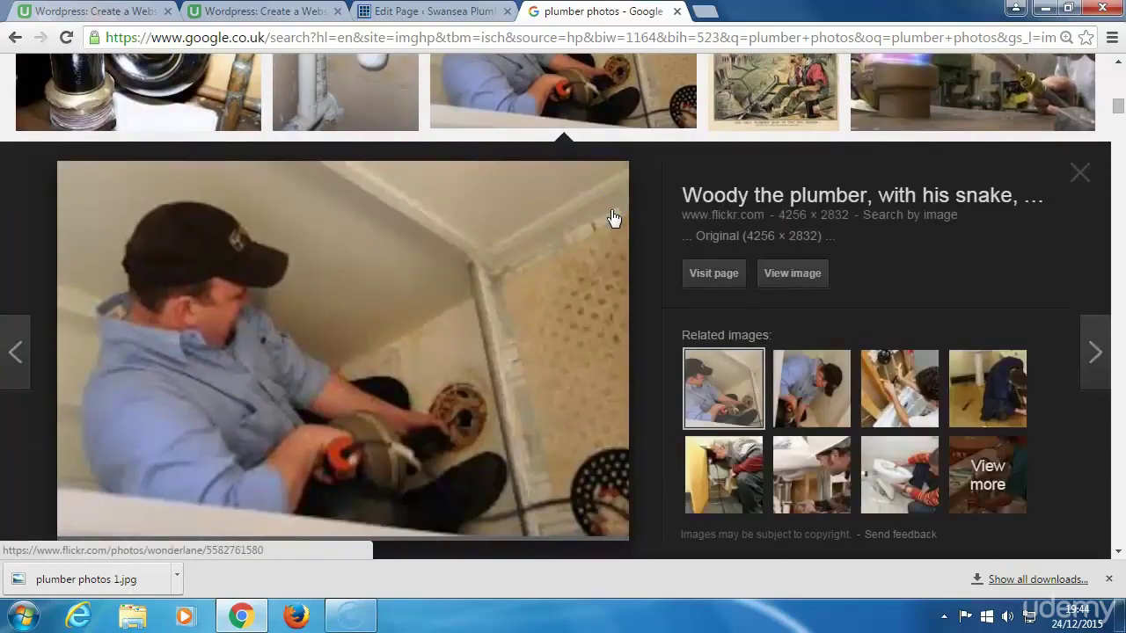
click(573, 123)
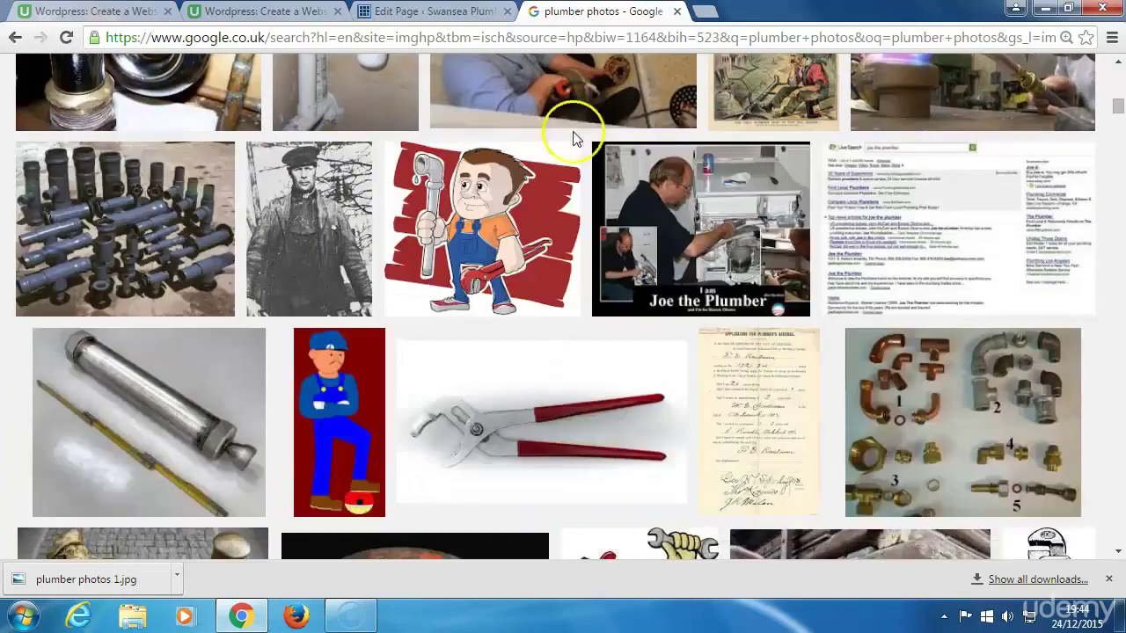
Step: Save the photo of the plumber in a blue shirt and black cap to Downloads as "plumber image 1"
scroll(573, 139, up, 1)
right_click(582, 180)
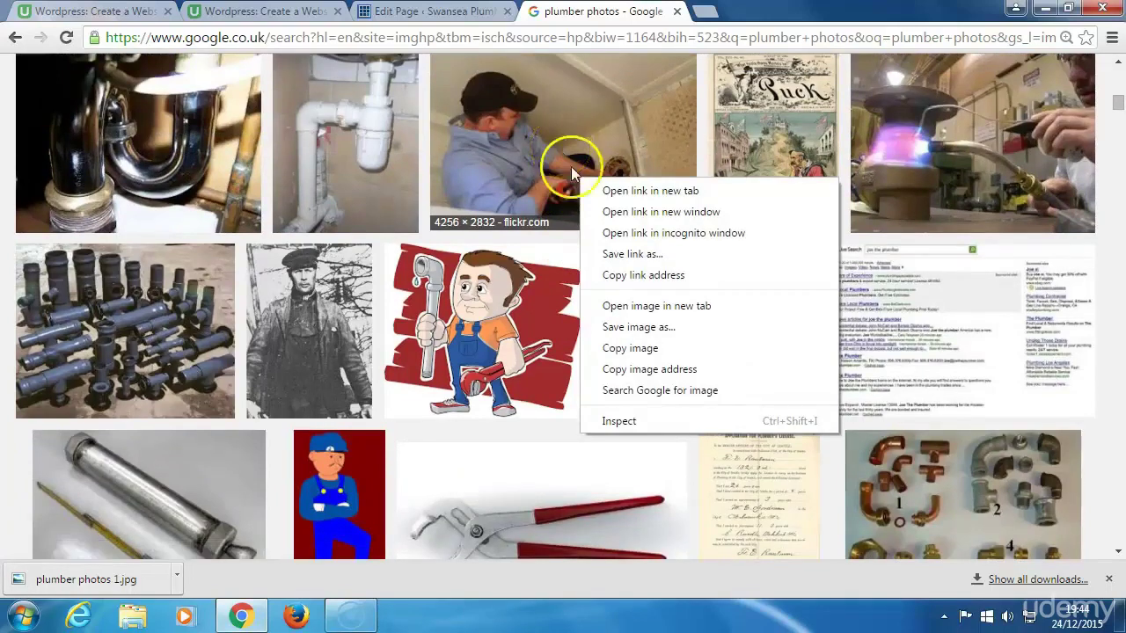
click(638, 328)
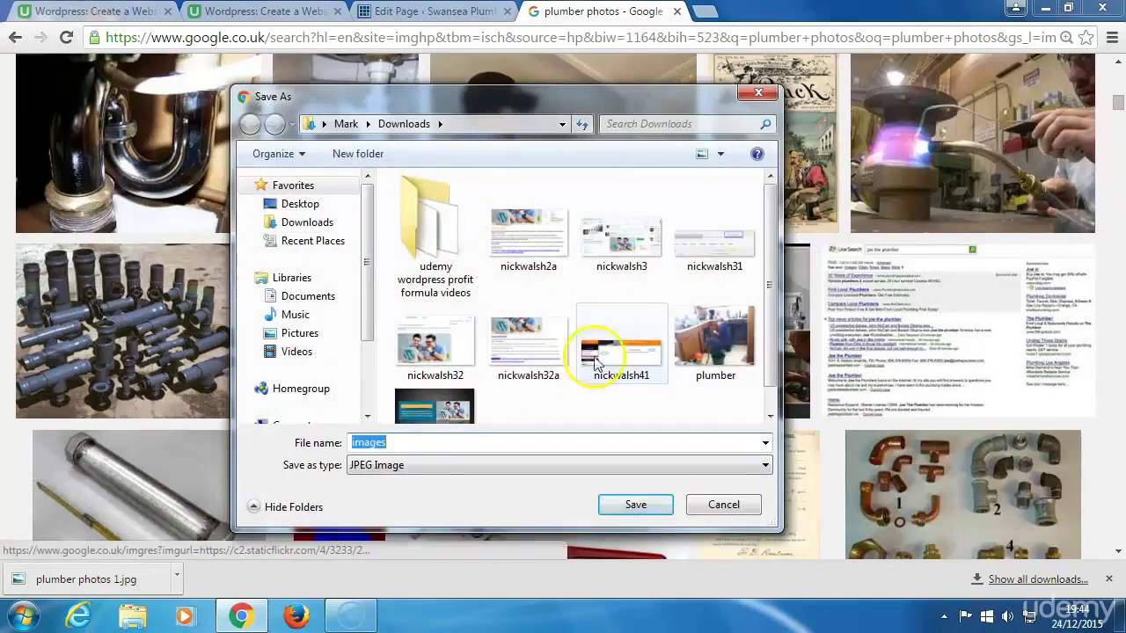
click(434, 444)
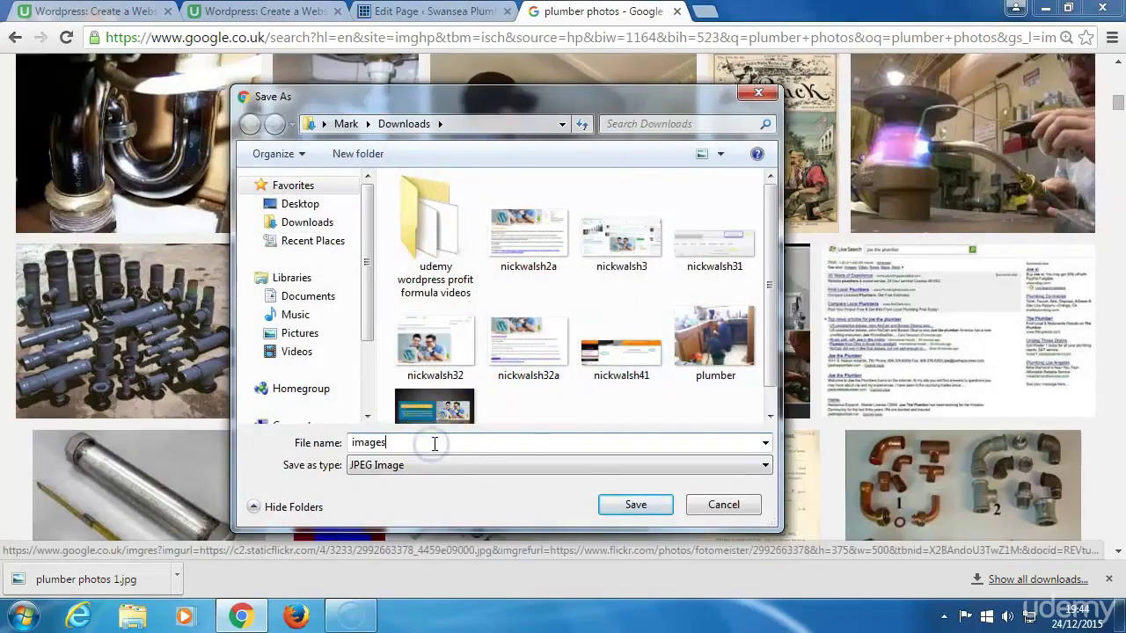
key(BackSpace)
key(BackSpace)
key(BackSpace)
key(BackSpace)
key(BackSpace)
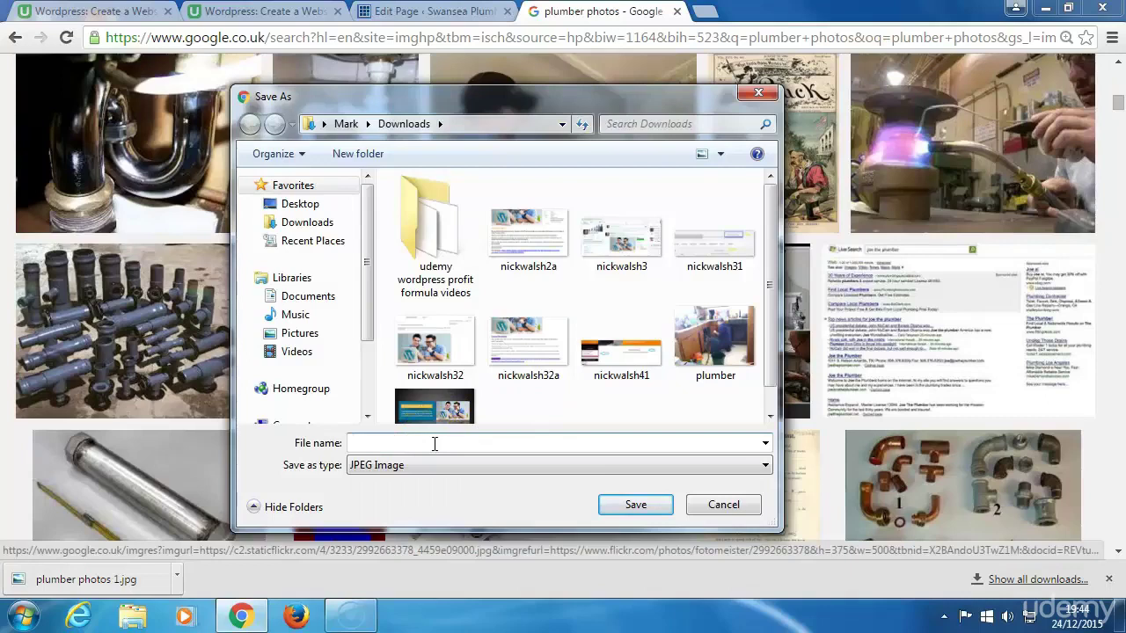
text(plumber )
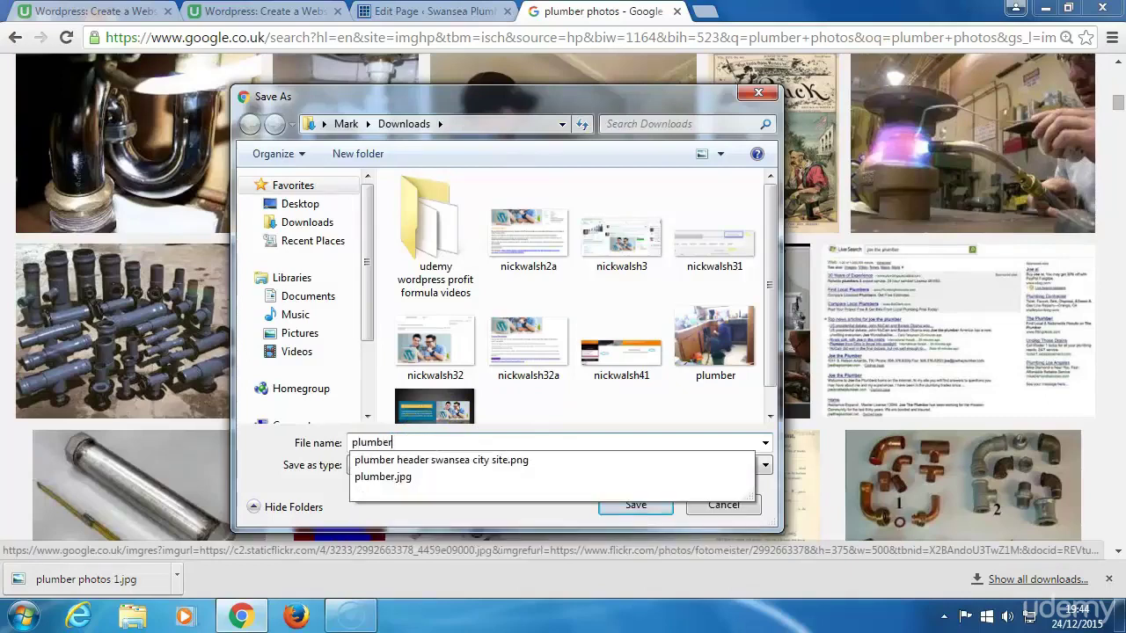
text(im)
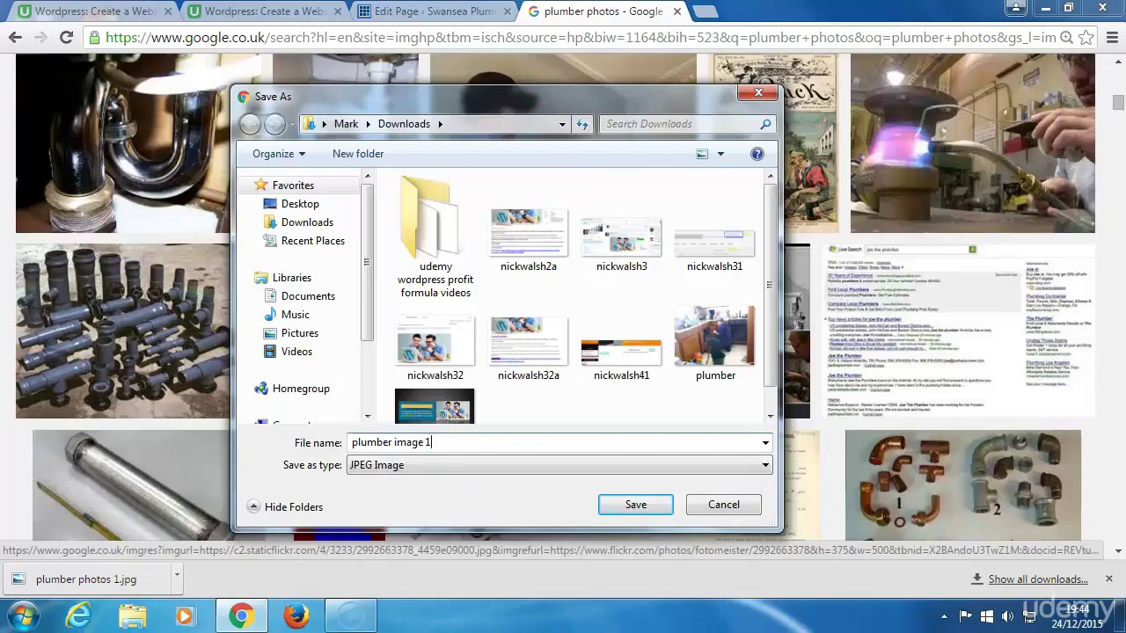
text(age 1)
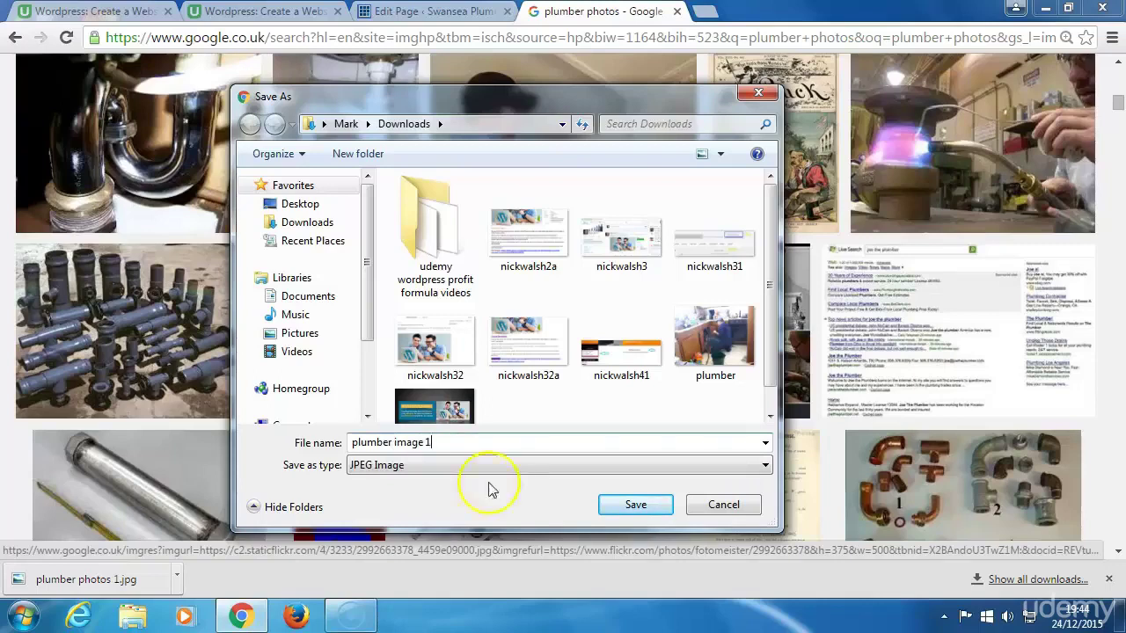
click(635, 506)
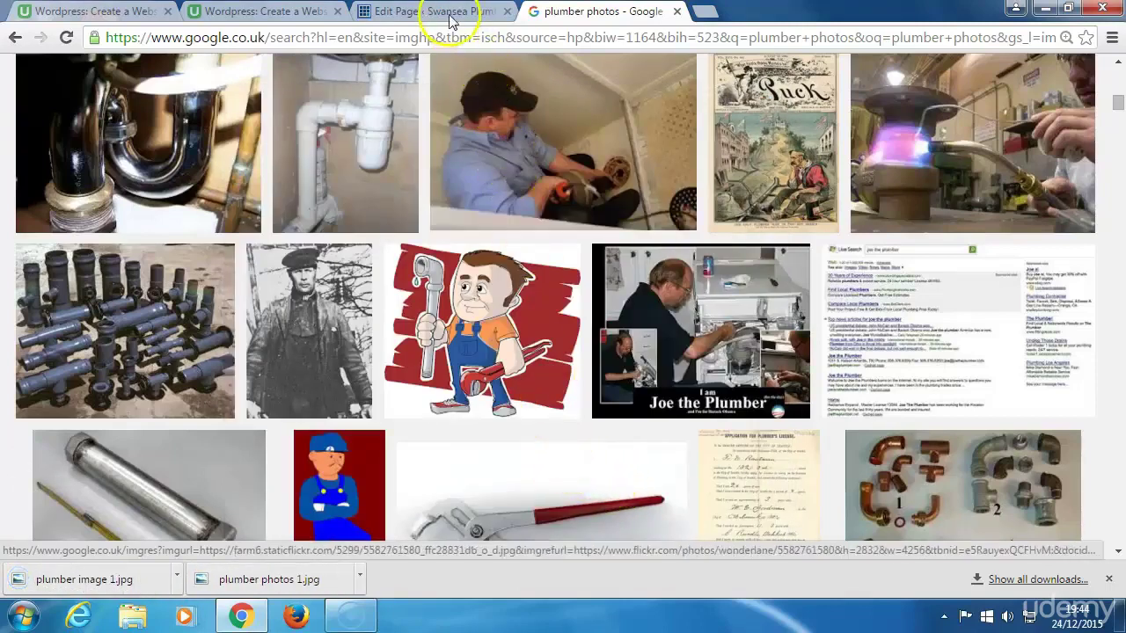
Step: Return to the Home page editor, dismiss the media dialog and place the cursor on the empty line above "You Are Kept Informed"
click(393, 12)
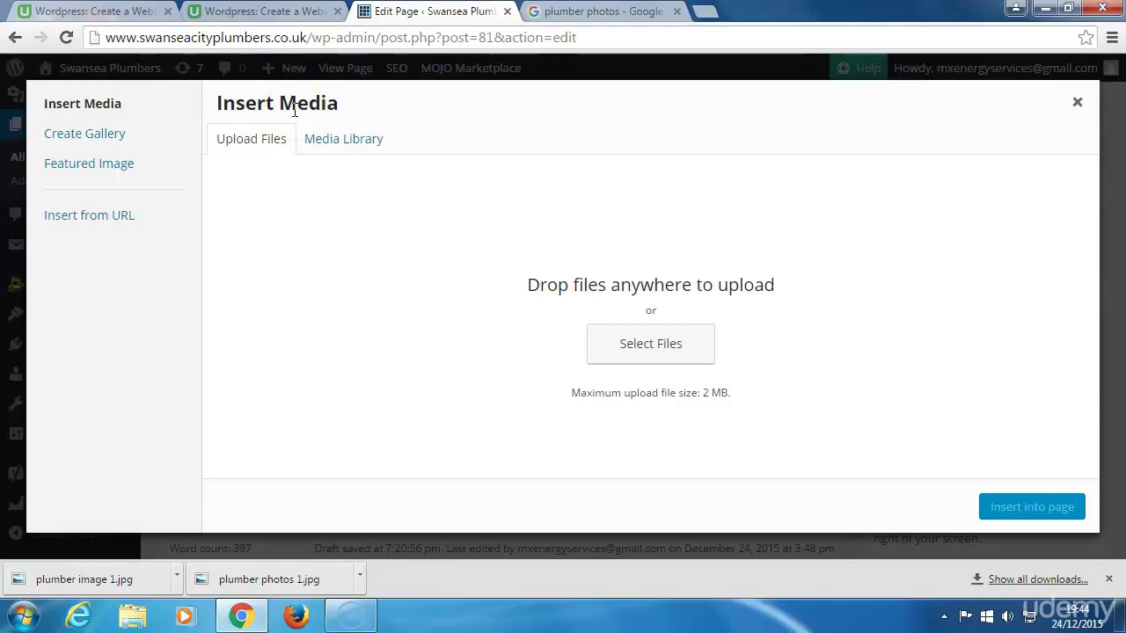
click(1079, 104)
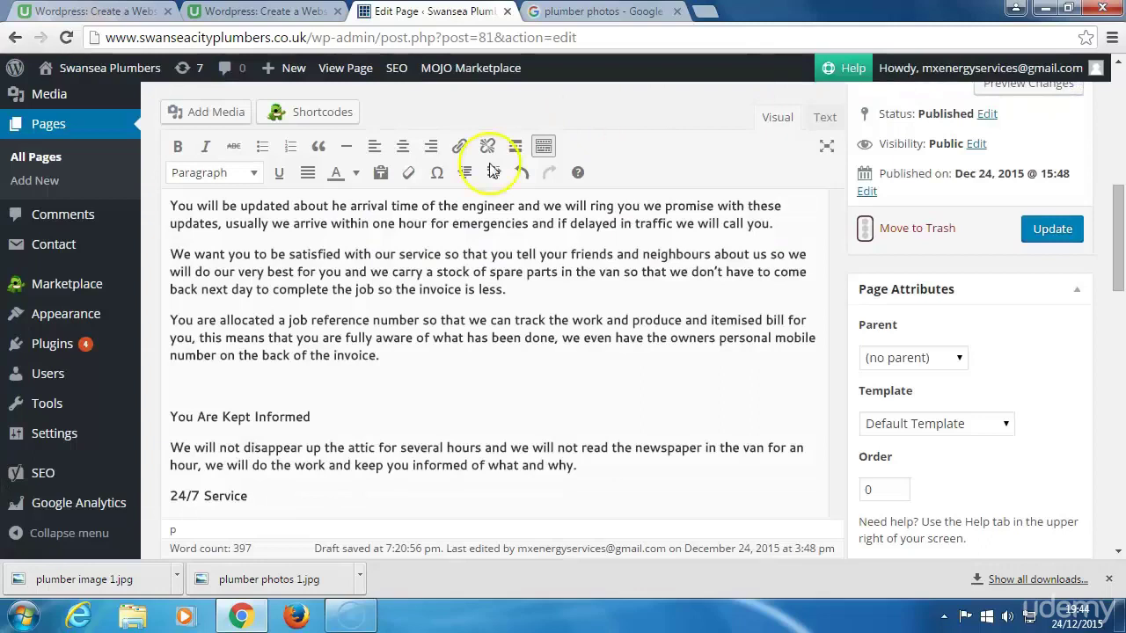
scroll(294, 380, up, 3)
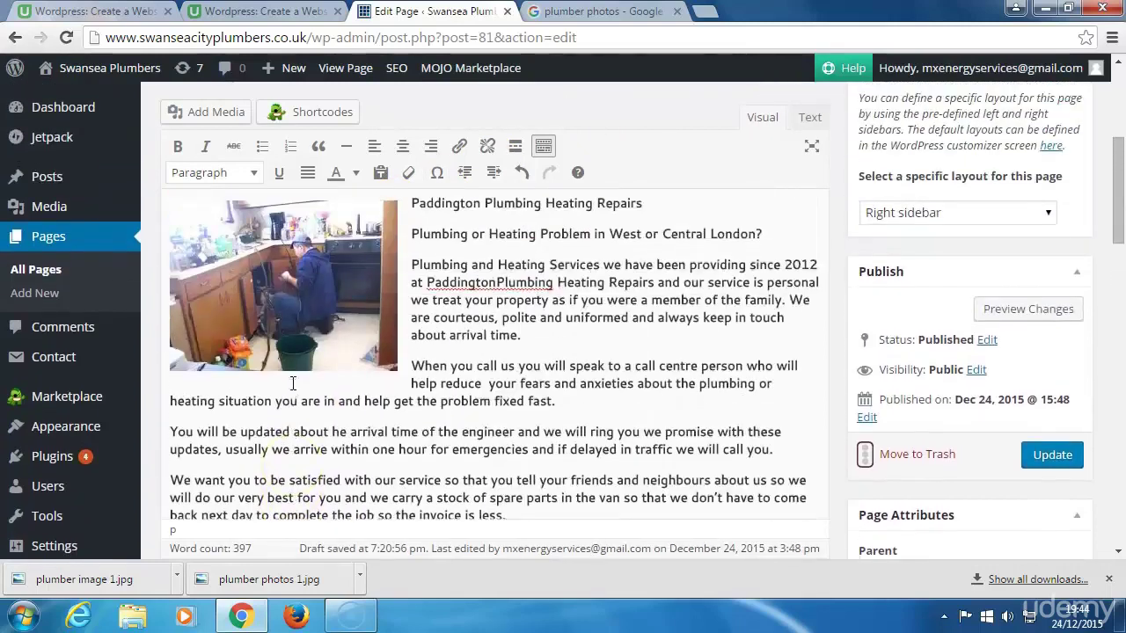
scroll(293, 384, up, 1)
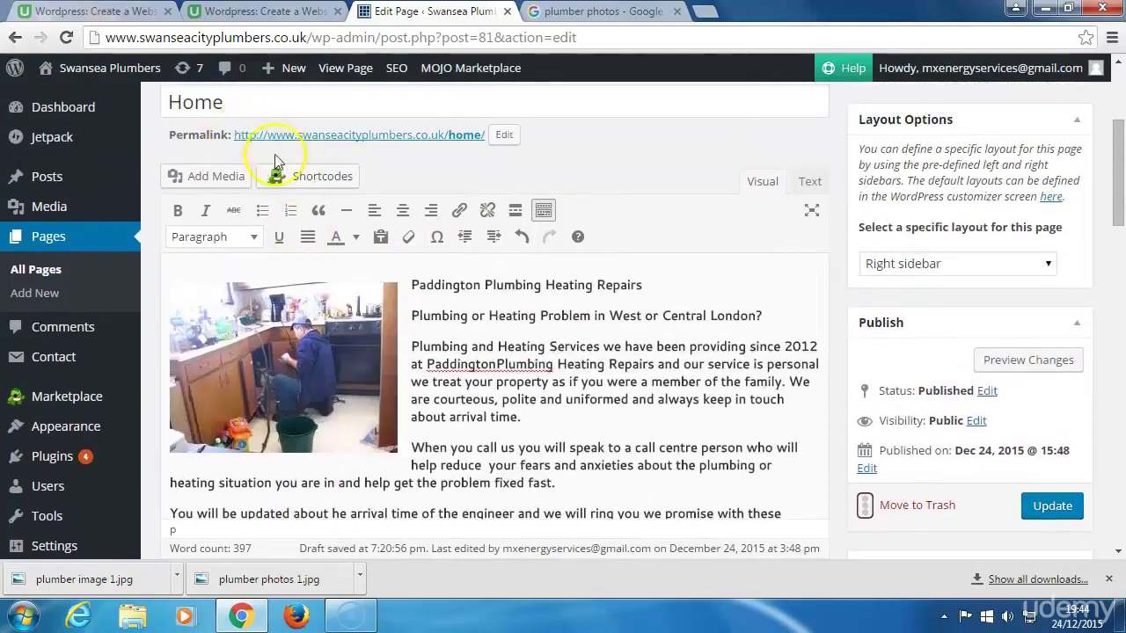
scroll(277, 440, down, 3)
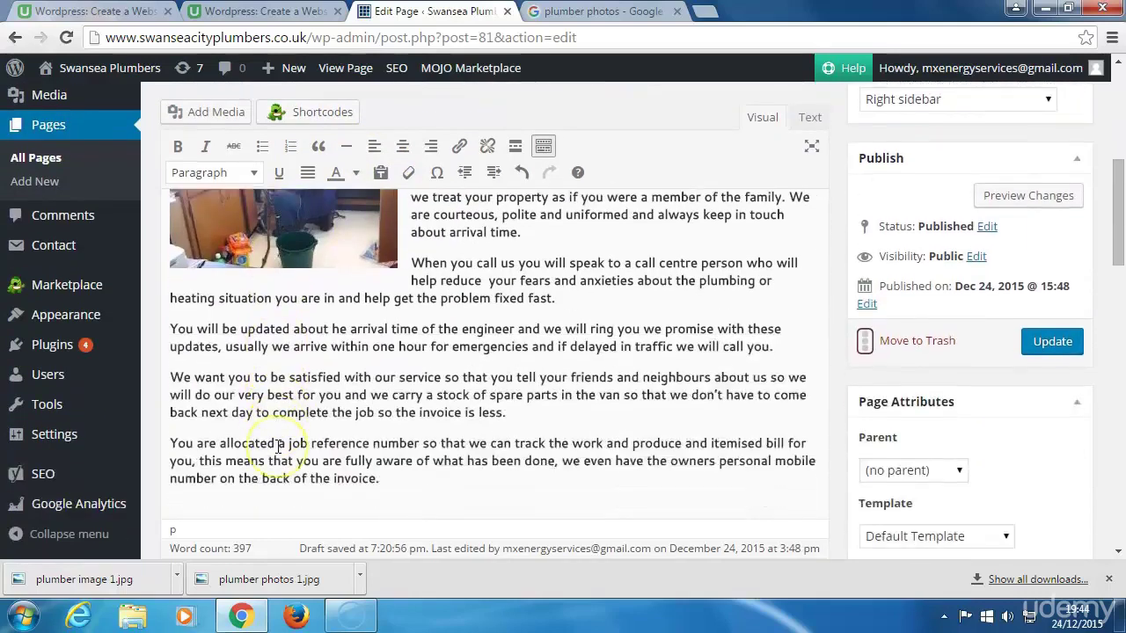
scroll(277, 446, down, 1)
click(222, 432)
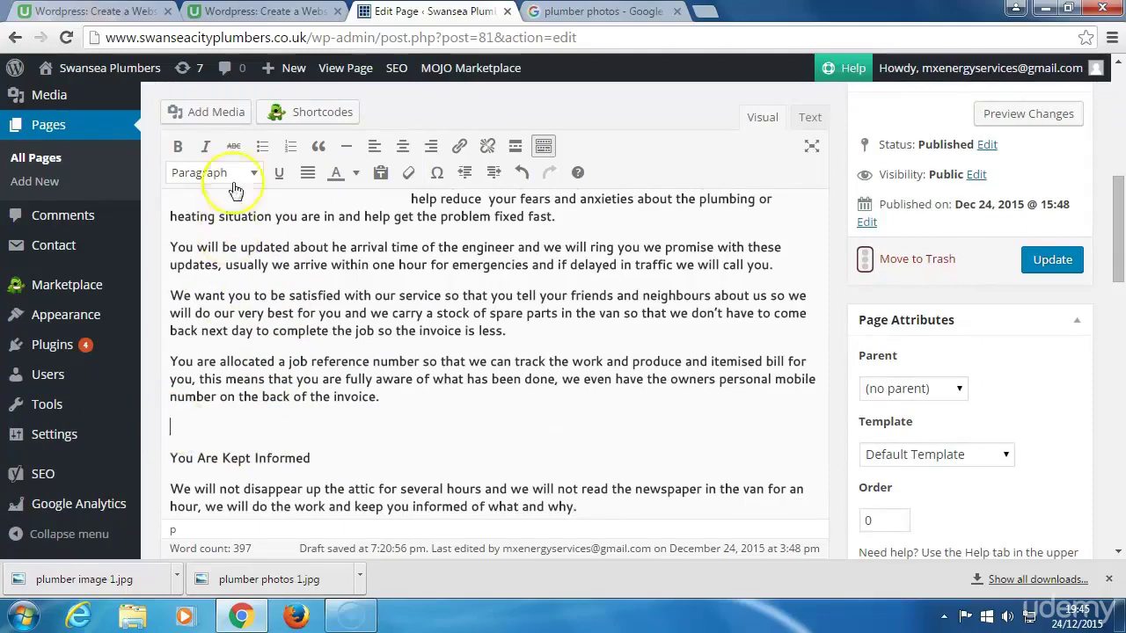
Step: Find "plumber image 1" in Downloads and upload it through the page's Add Media dialog
click(220, 111)
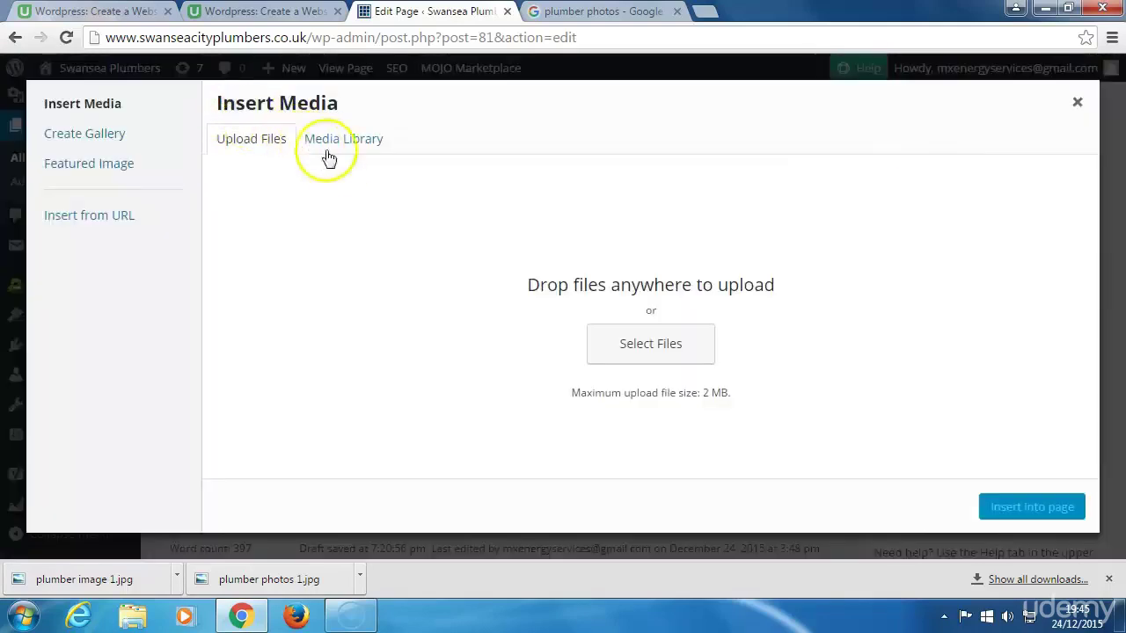
click(623, 343)
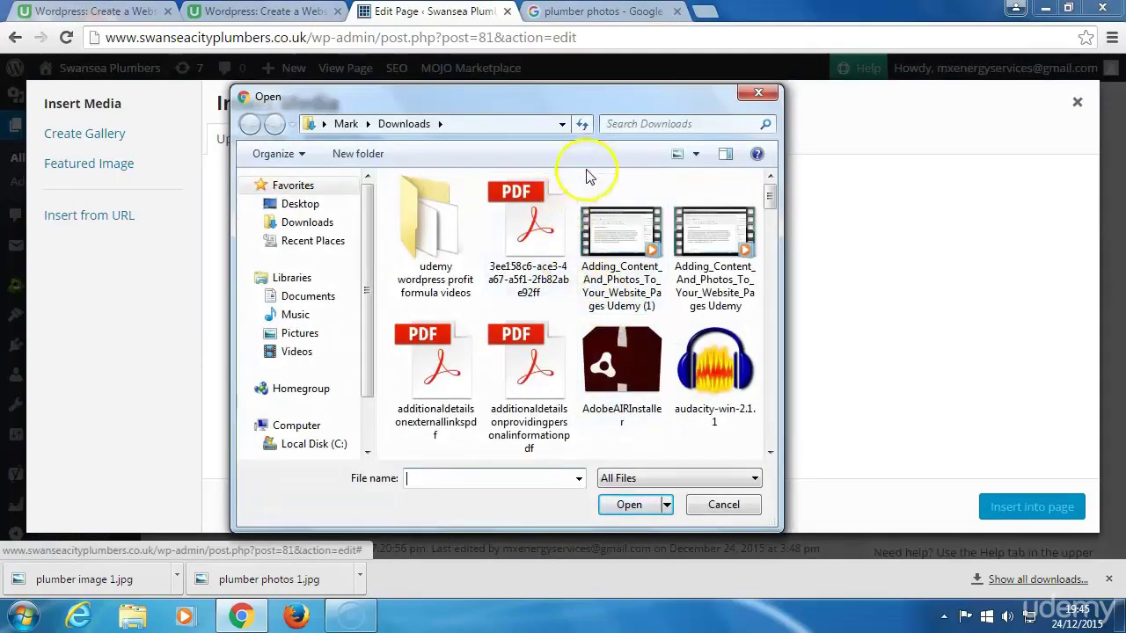
click(616, 124)
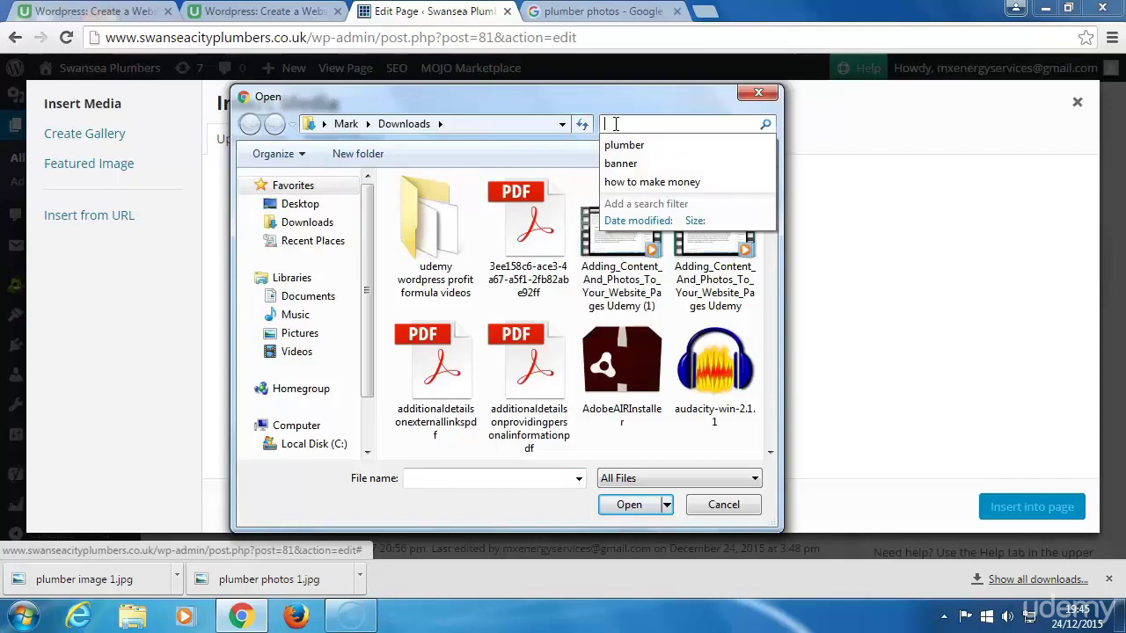
text(plumber image 1)
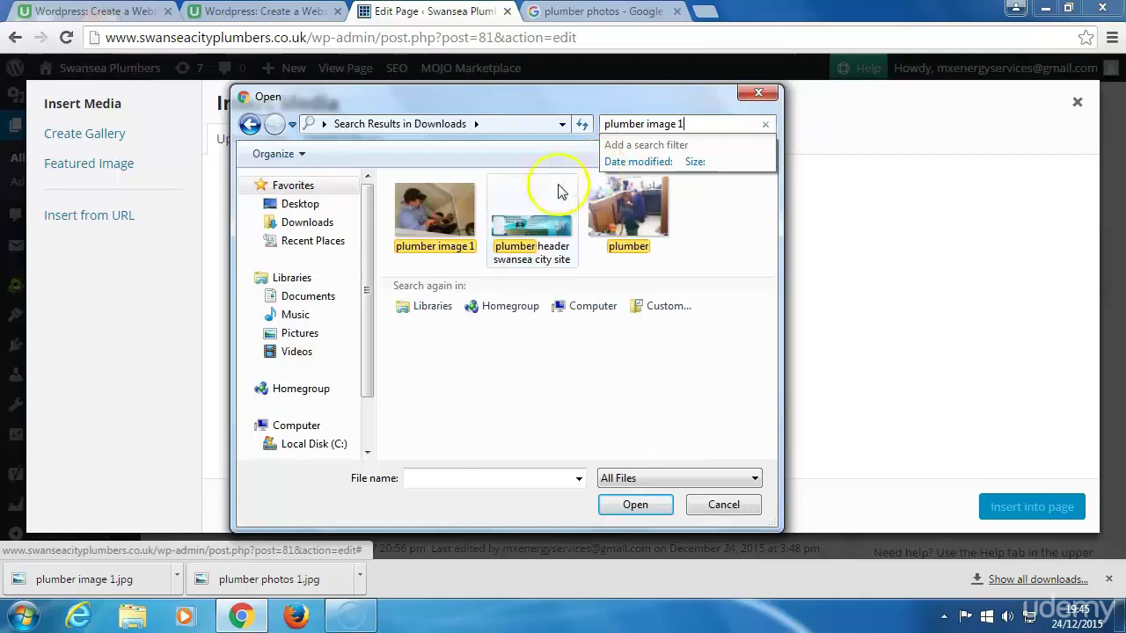
click(429, 226)
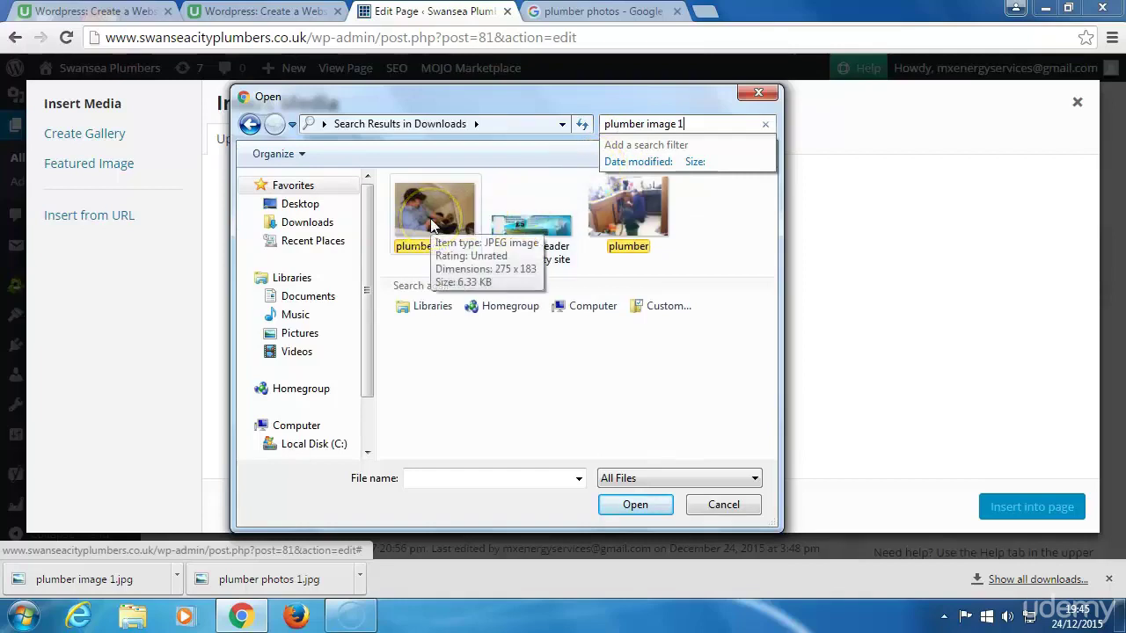
click(433, 226)
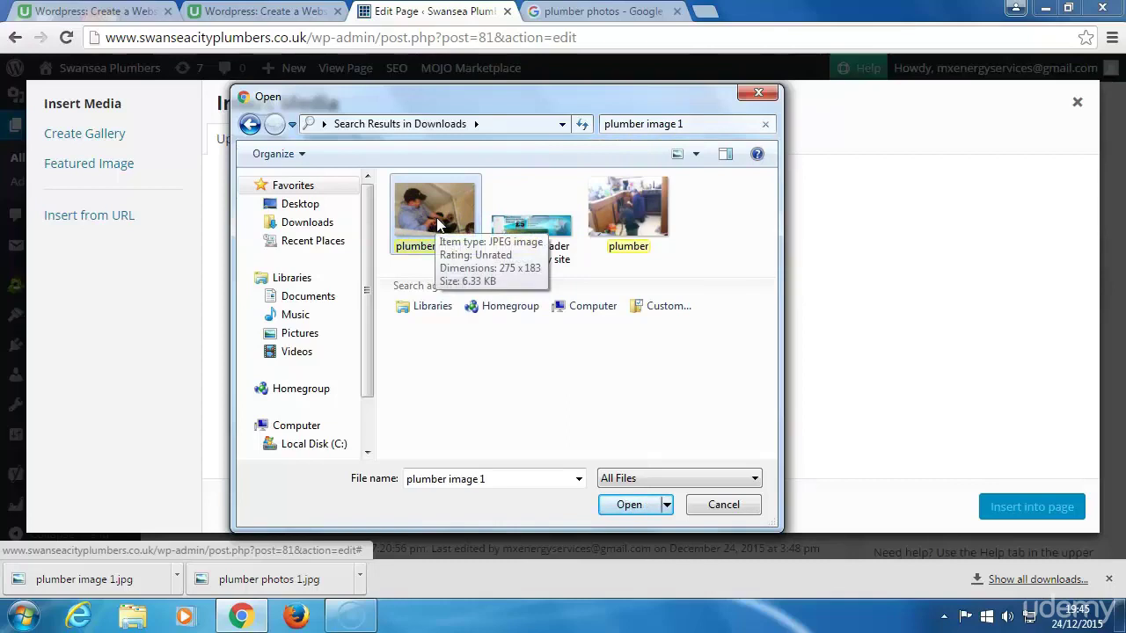
click(626, 504)
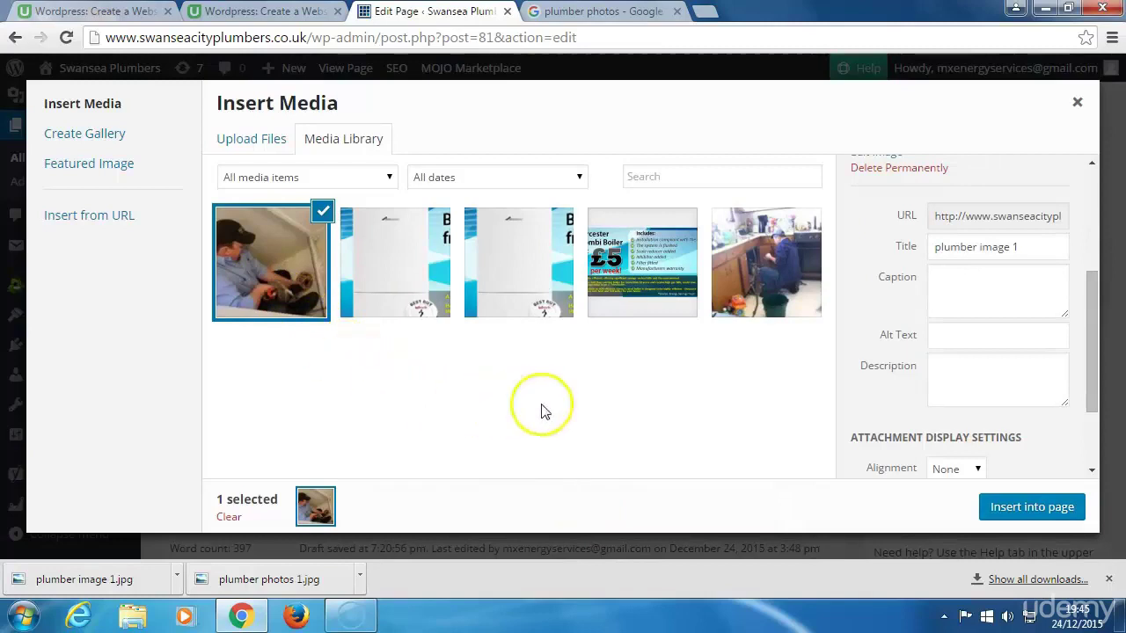
Step: Set the uploaded photo's alt text to "swansea plumbing" and insert the photo into the page
click(946, 334)
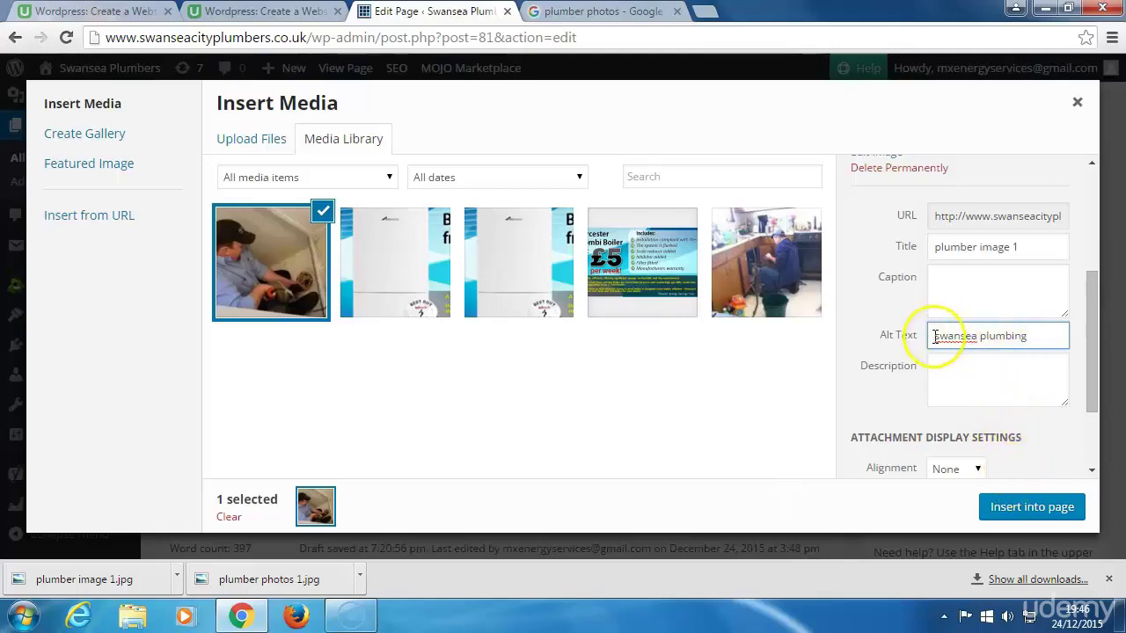
click(1033, 333)
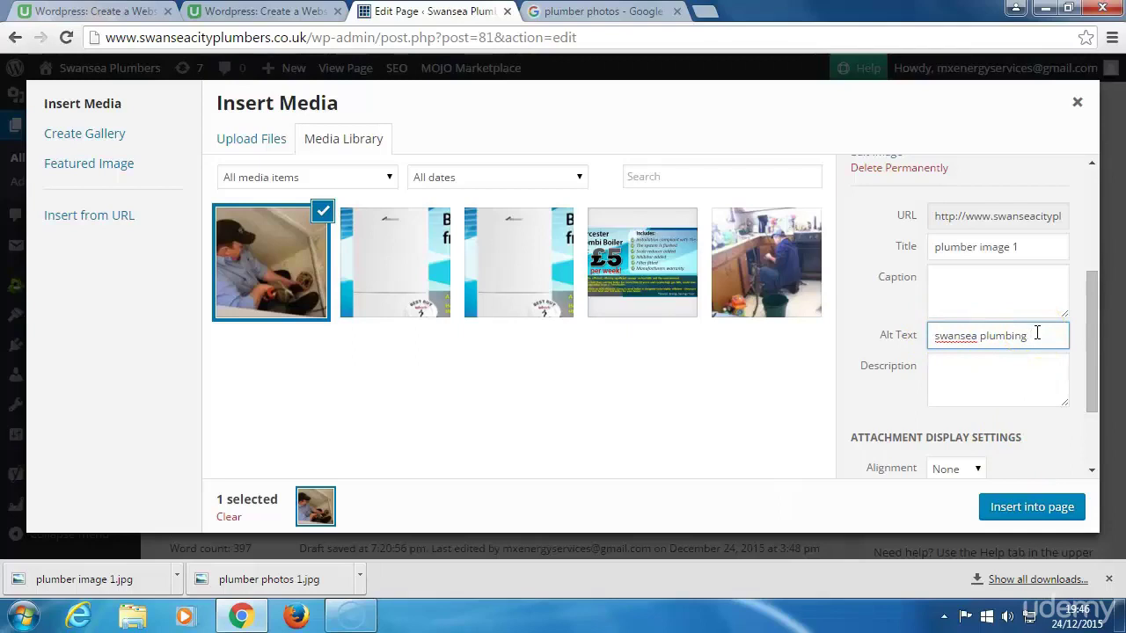
click(1033, 510)
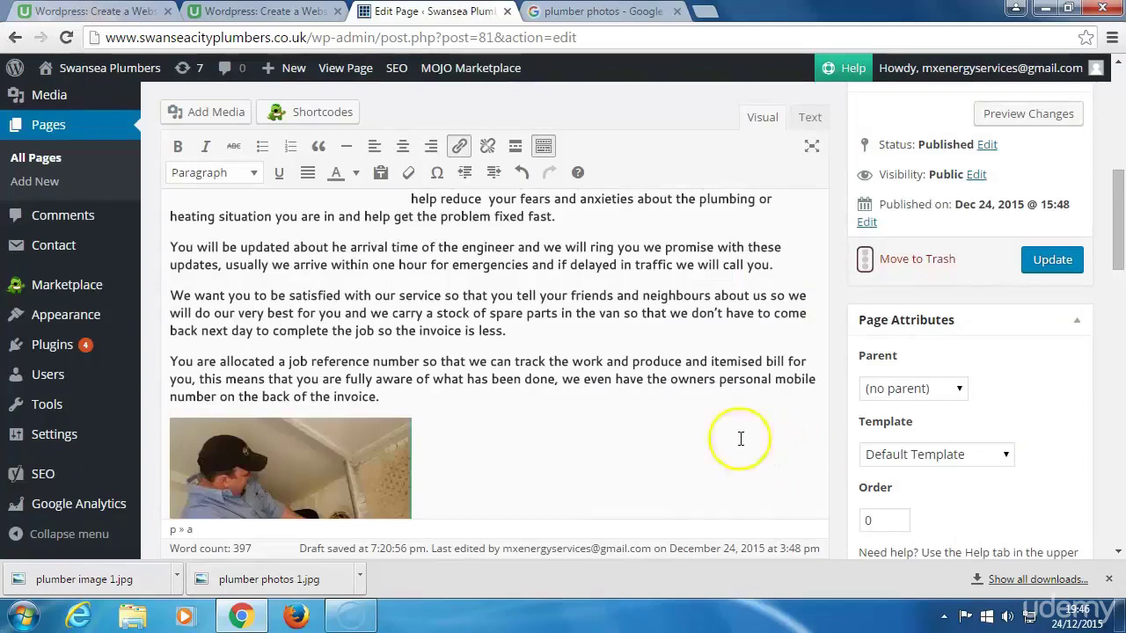
Step: Align the inserted plumber photo left so the "You Are Kept Informed" text wraps beside it
scroll(400, 466, down, 1)
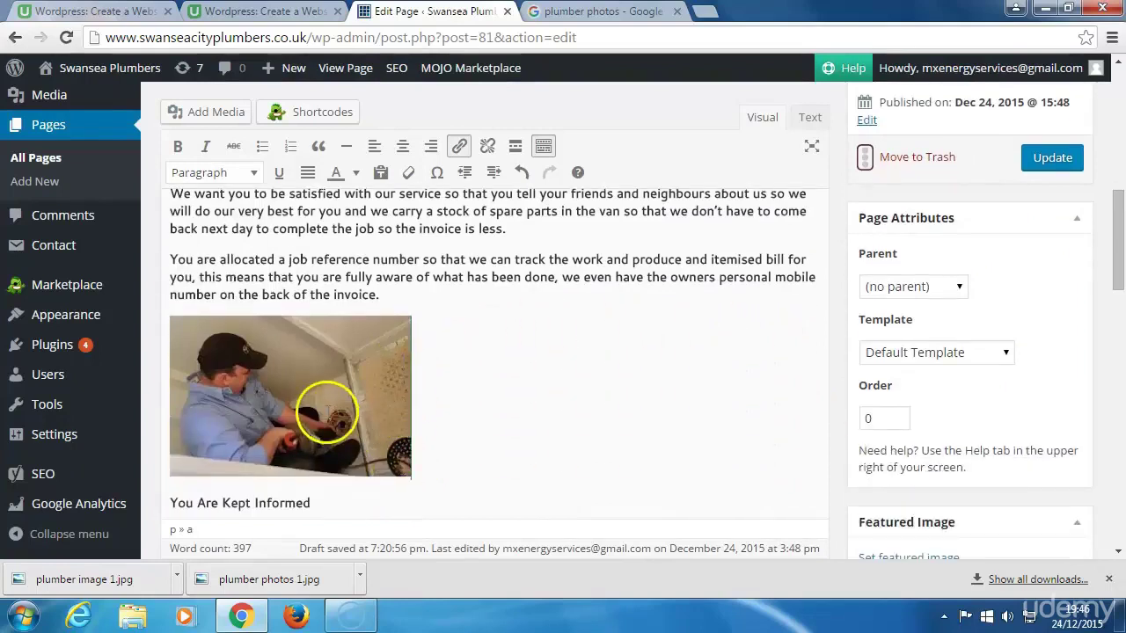
scroll(321, 396, down, 1)
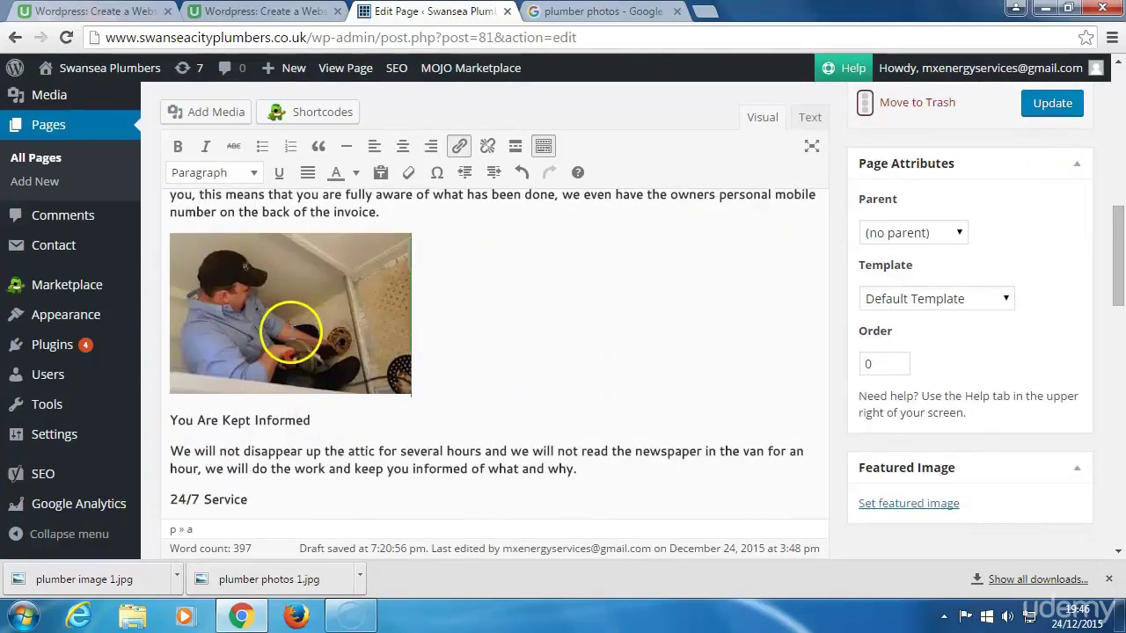
right_click(291, 332)
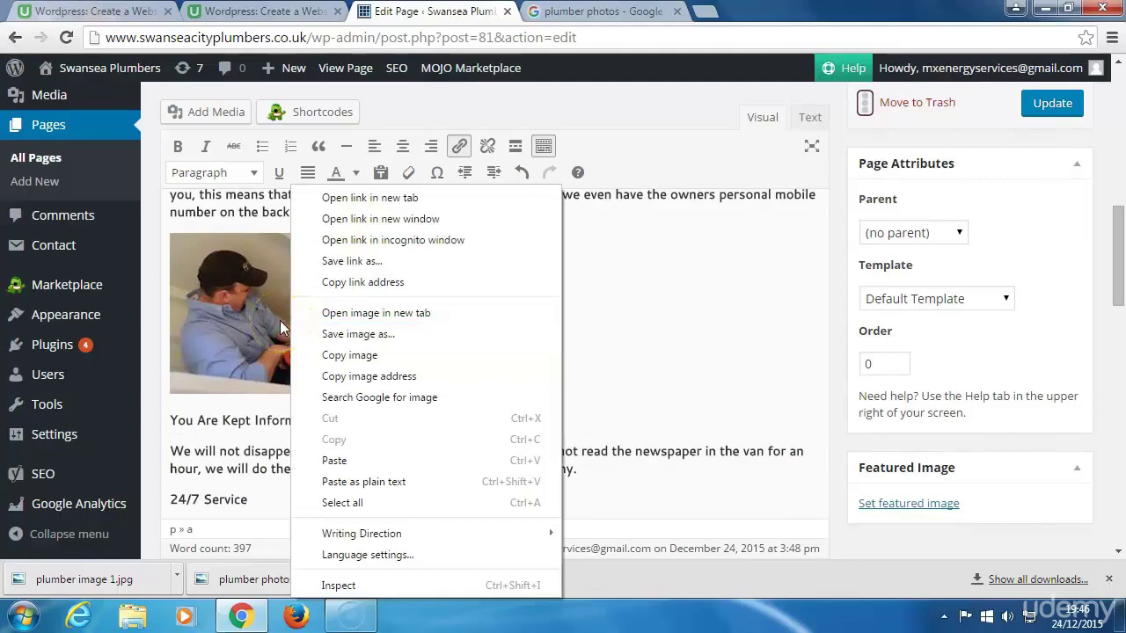
click(279, 320)
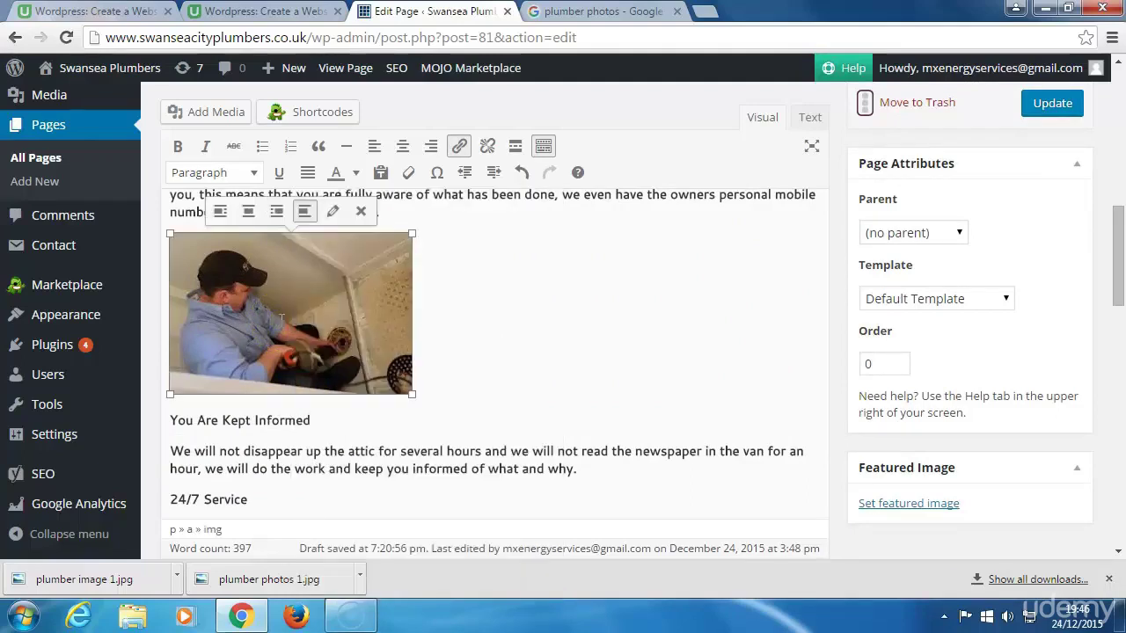
click(222, 213)
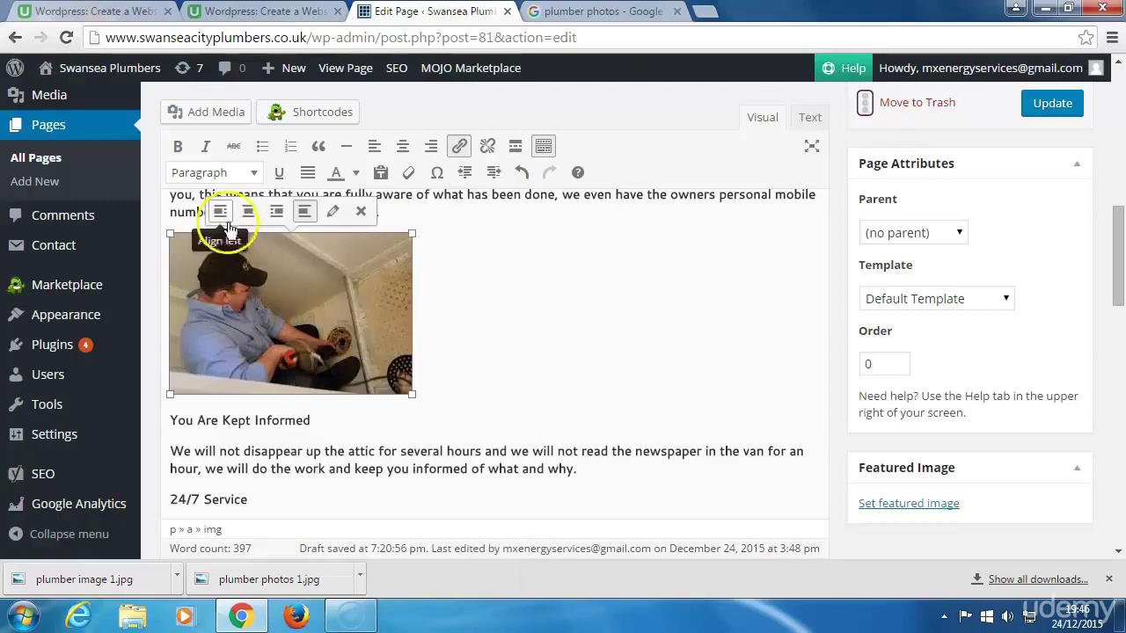
click(222, 213)
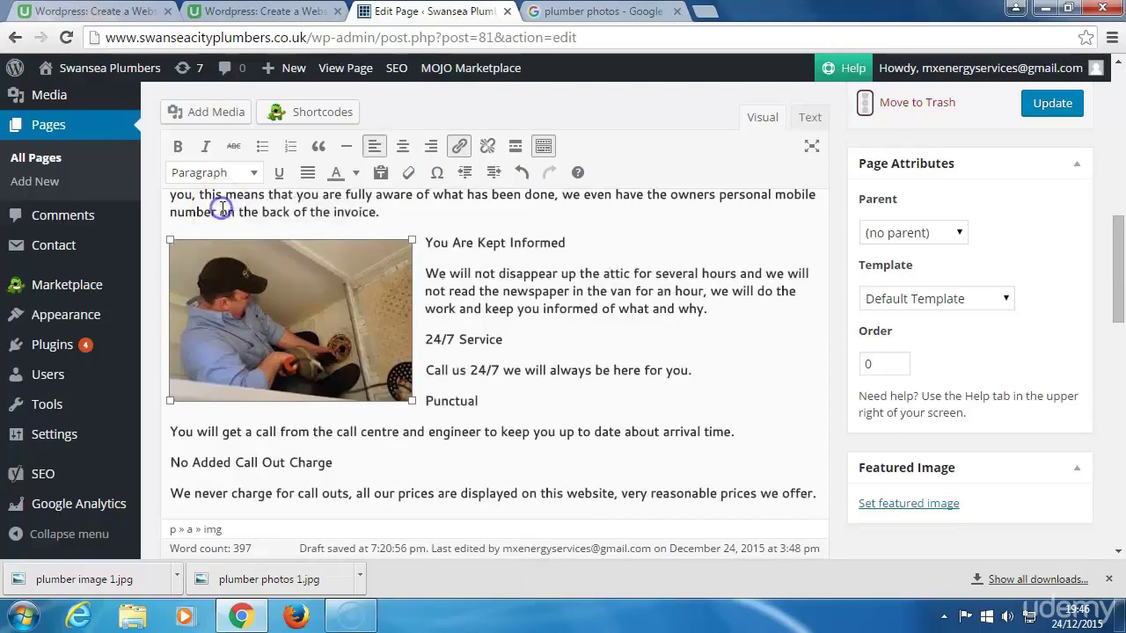
Step: Try centre and no alignment on the plumber photo, restore left alignment and review the surrounding article text
click(249, 218)
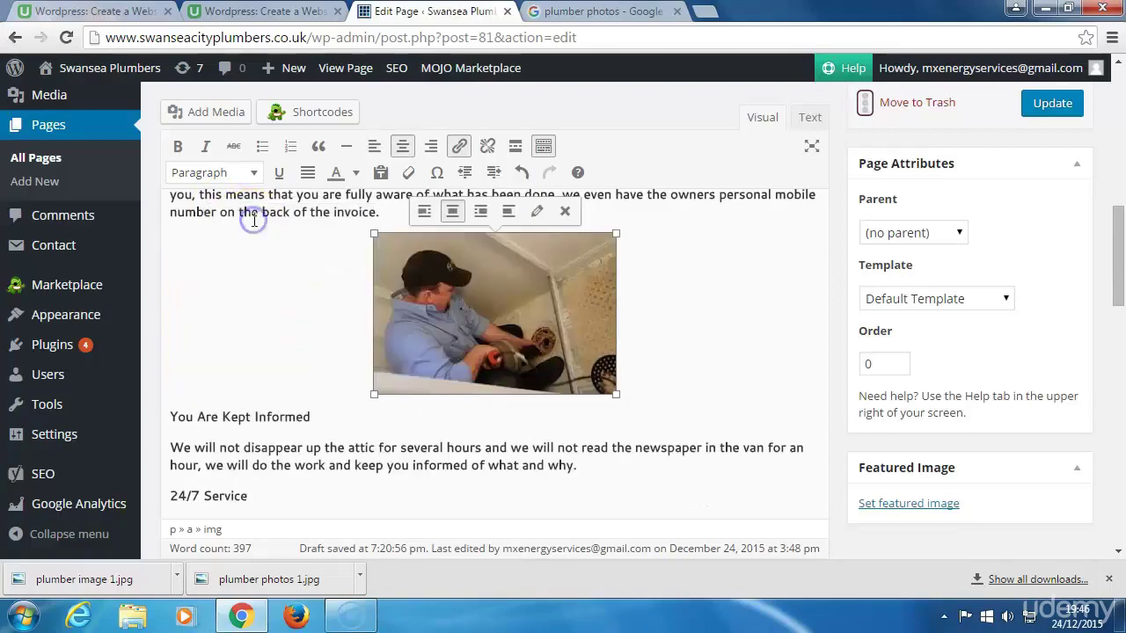
click(506, 214)
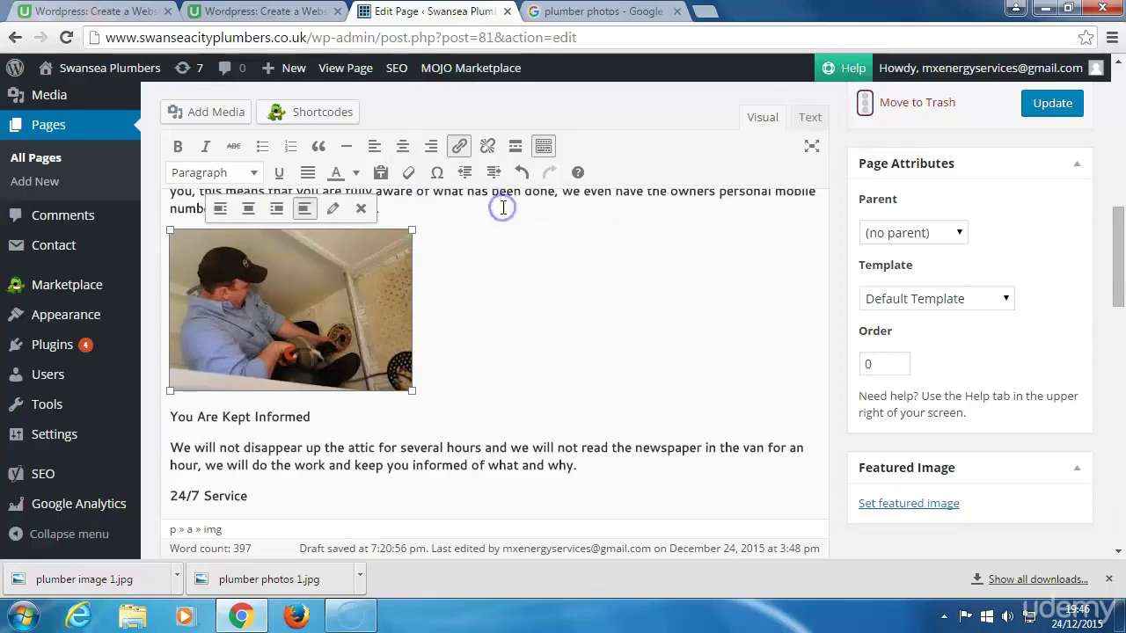
click(220, 214)
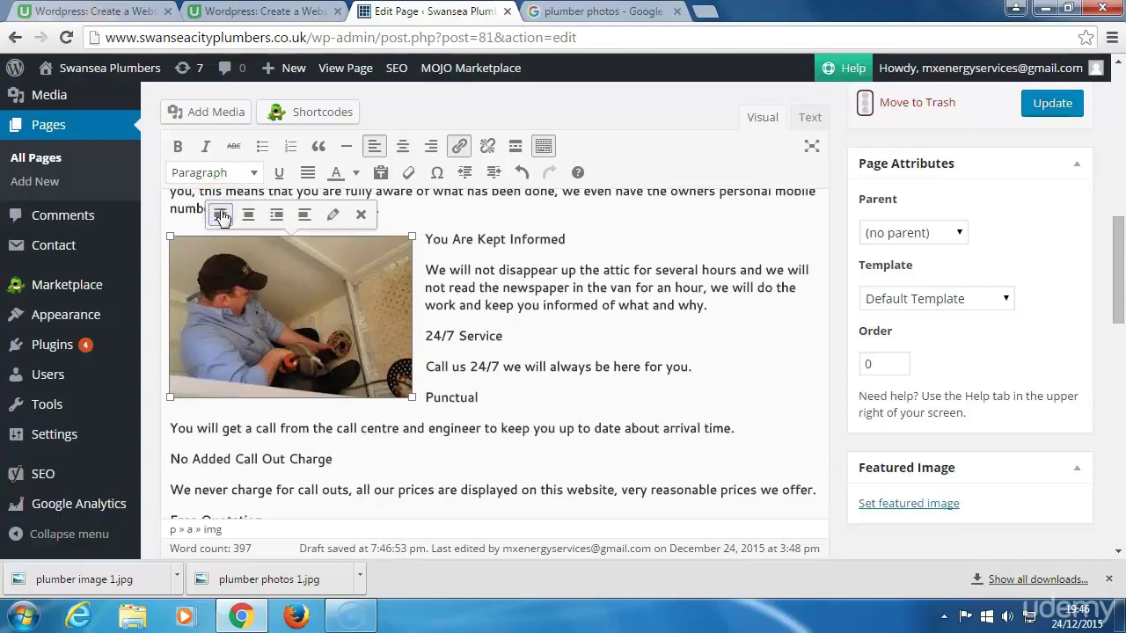
click(236, 307)
click(457, 347)
scroll(433, 426, down, 1)
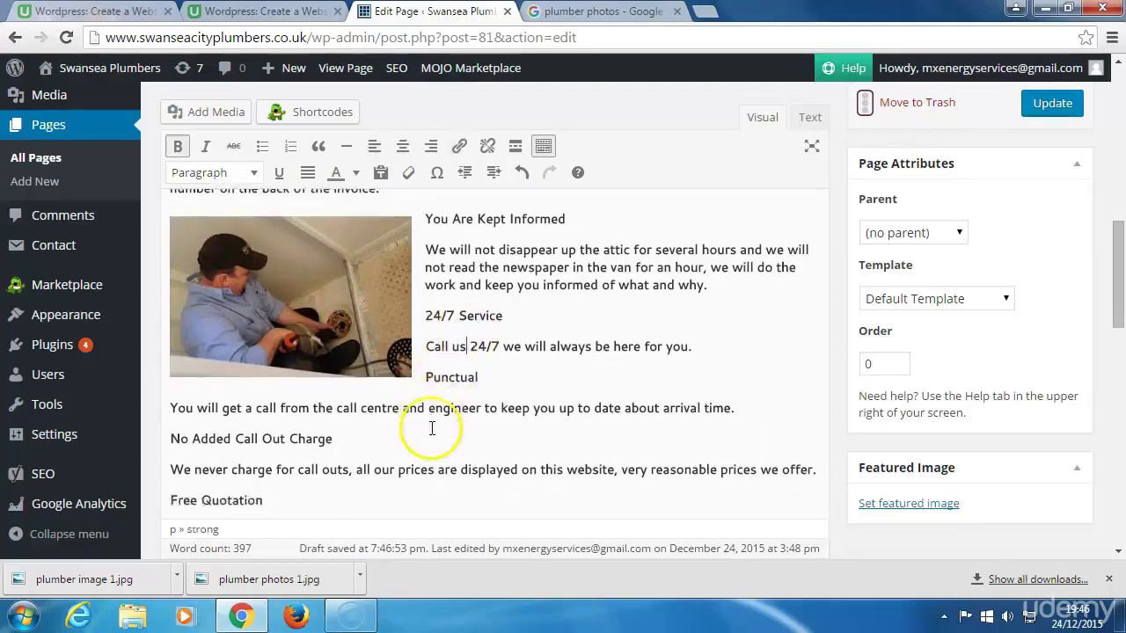
scroll(409, 422, up, 3)
scroll(402, 420, down, 5)
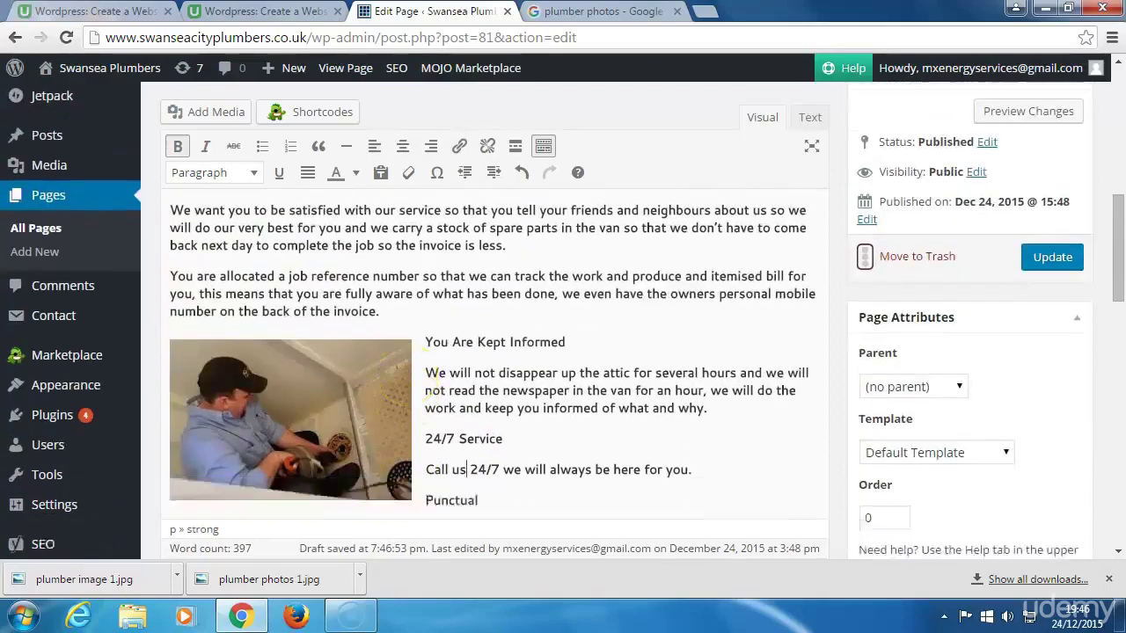
Step: Check the remaining Home page text below the plumber photo and update the page
scroll(441, 393, down, 2)
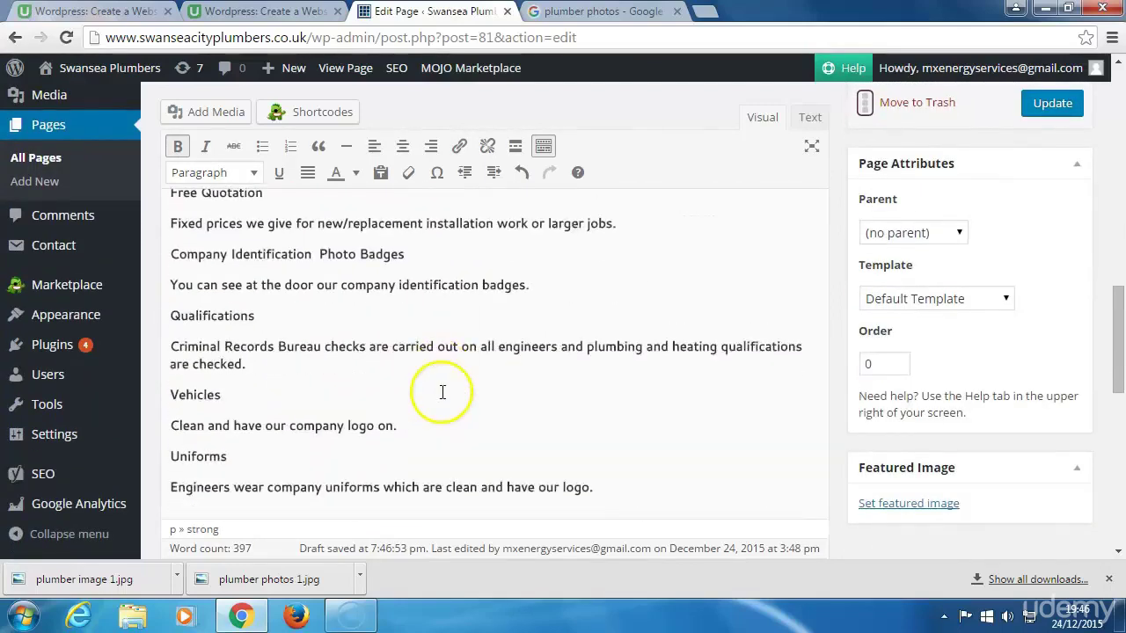
scroll(633, 354, up, 4)
scroll(1020, 294, up, 1)
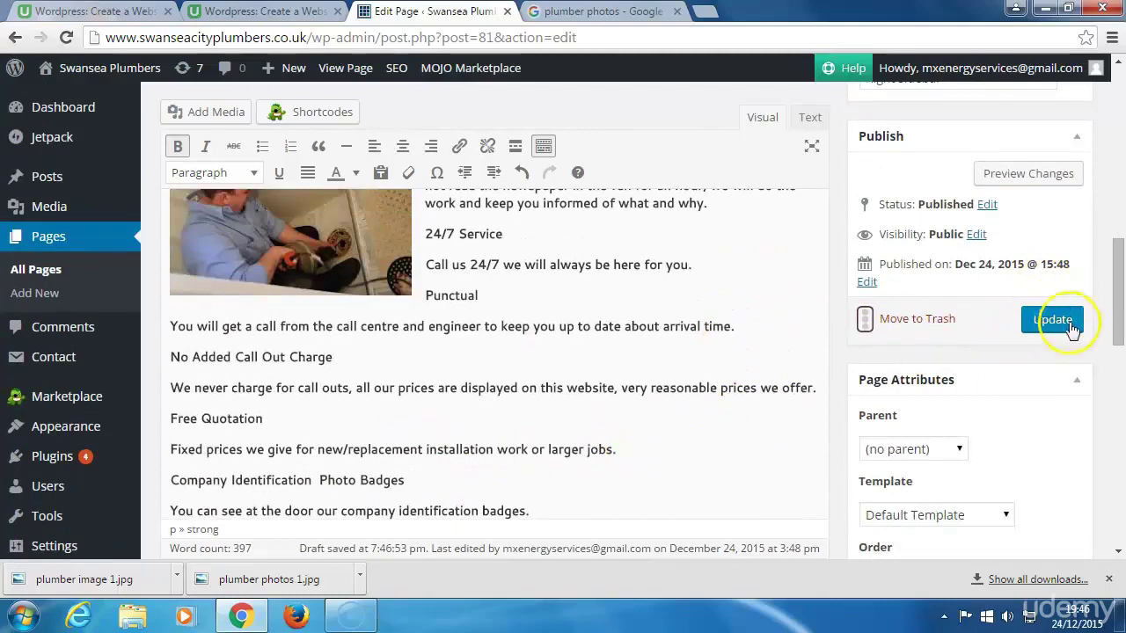
click(1052, 320)
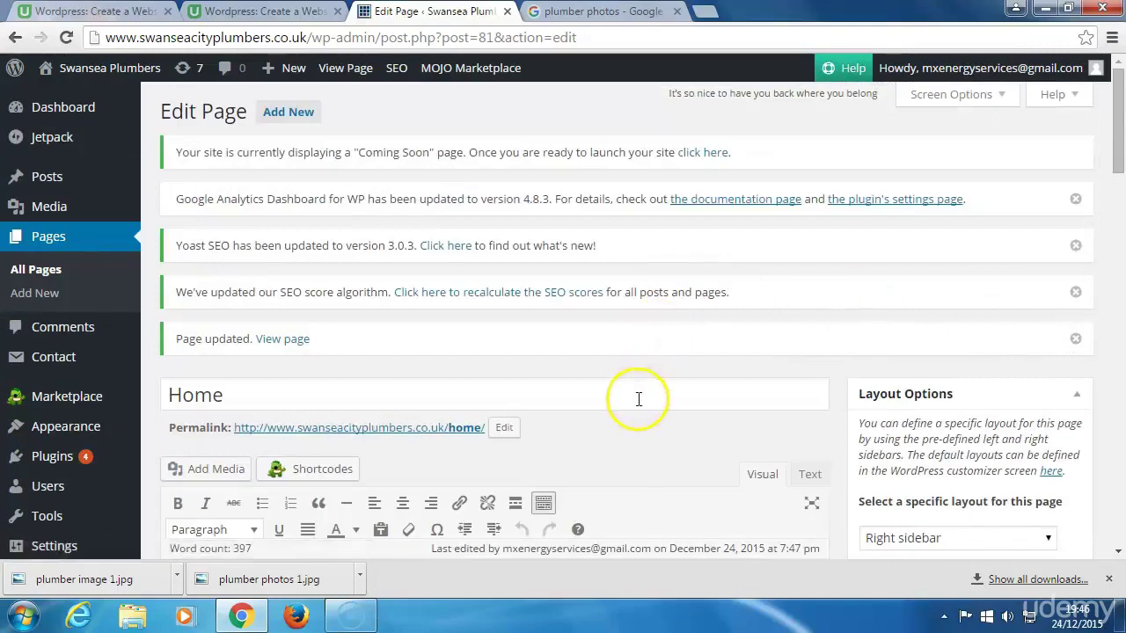
Step: Open the Home page on the live site and dismiss the notice about deferring image loading
scroll(638, 400, down, 2)
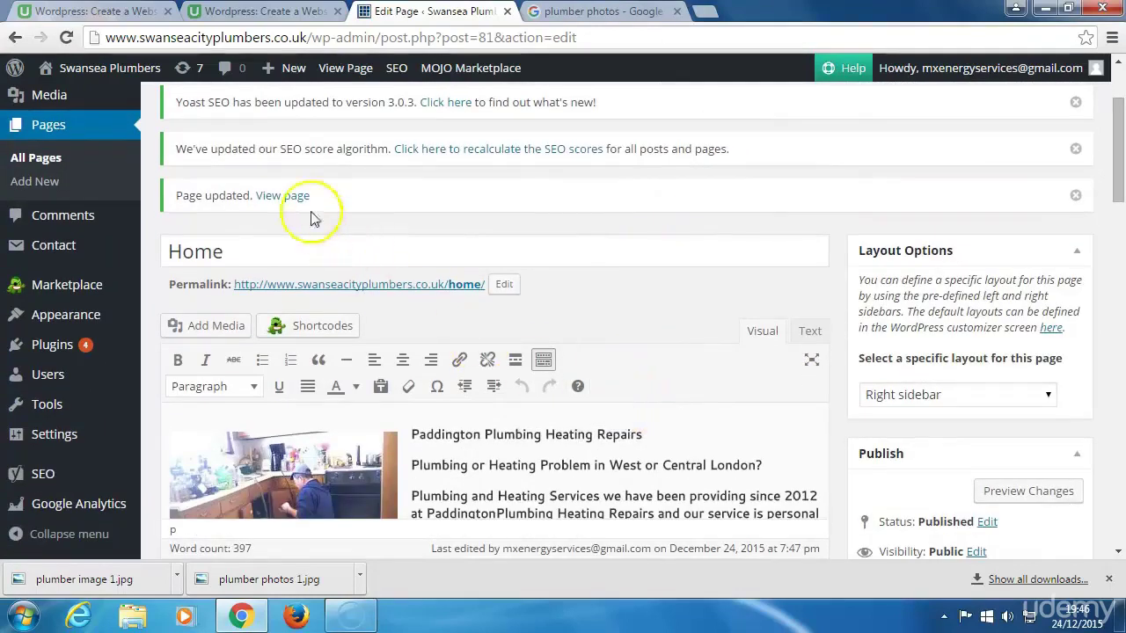
mouse_move(110, 76)
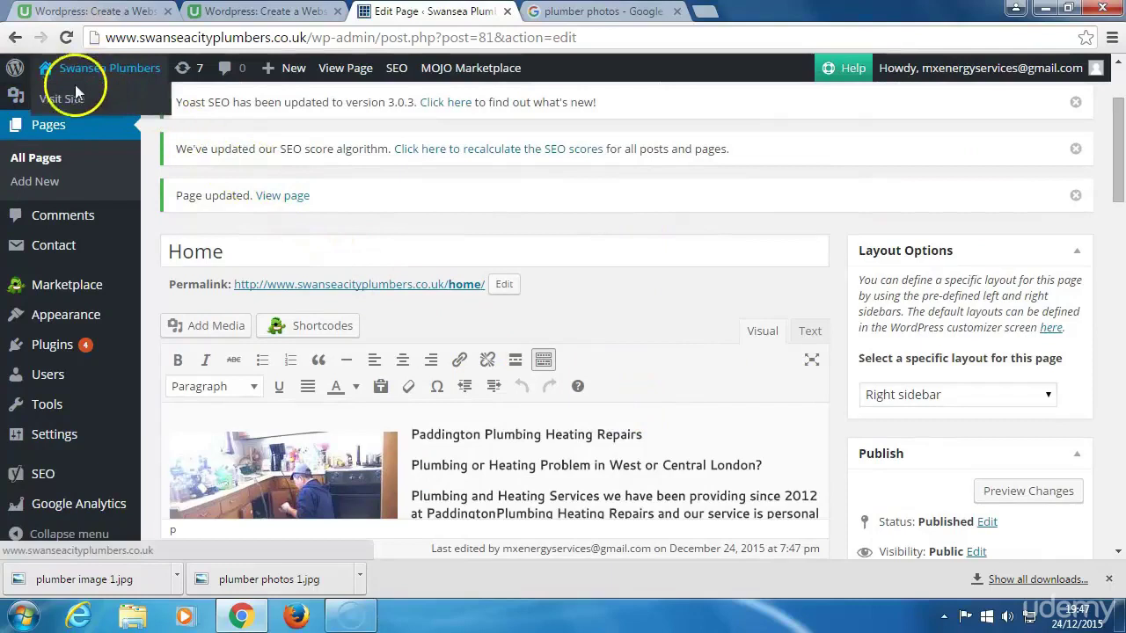
click(70, 100)
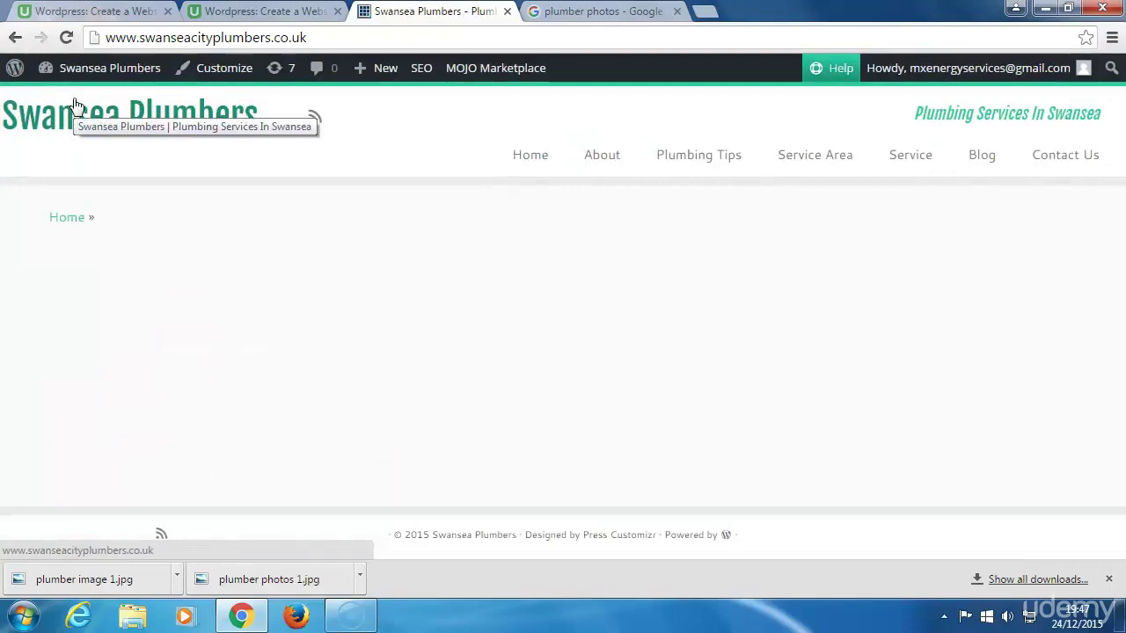
click(526, 163)
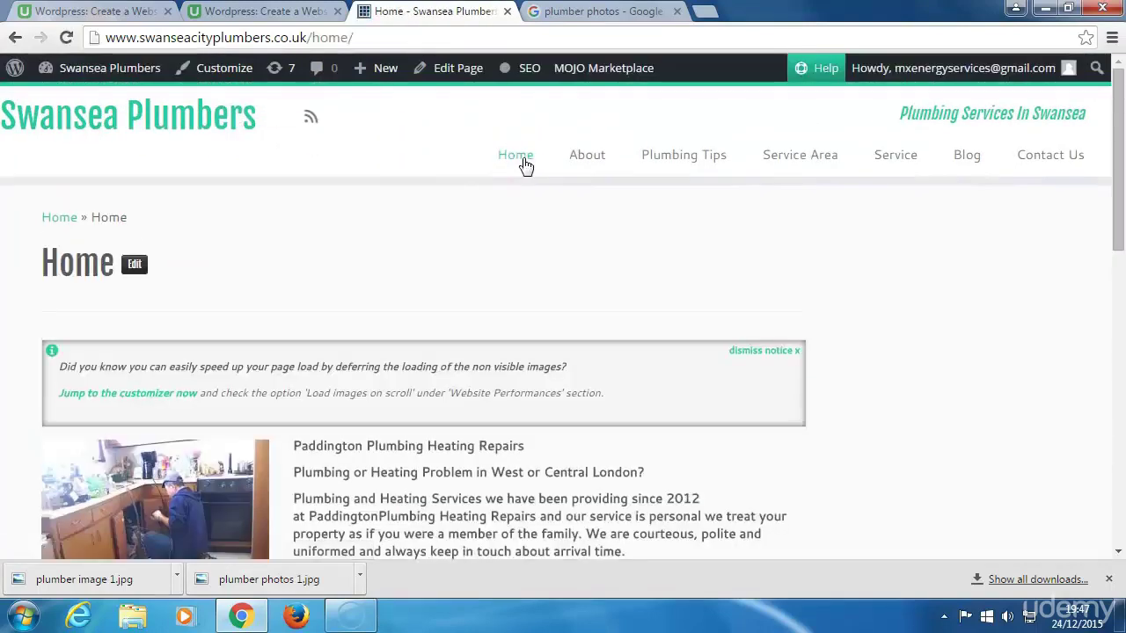
scroll(491, 421, down, 1)
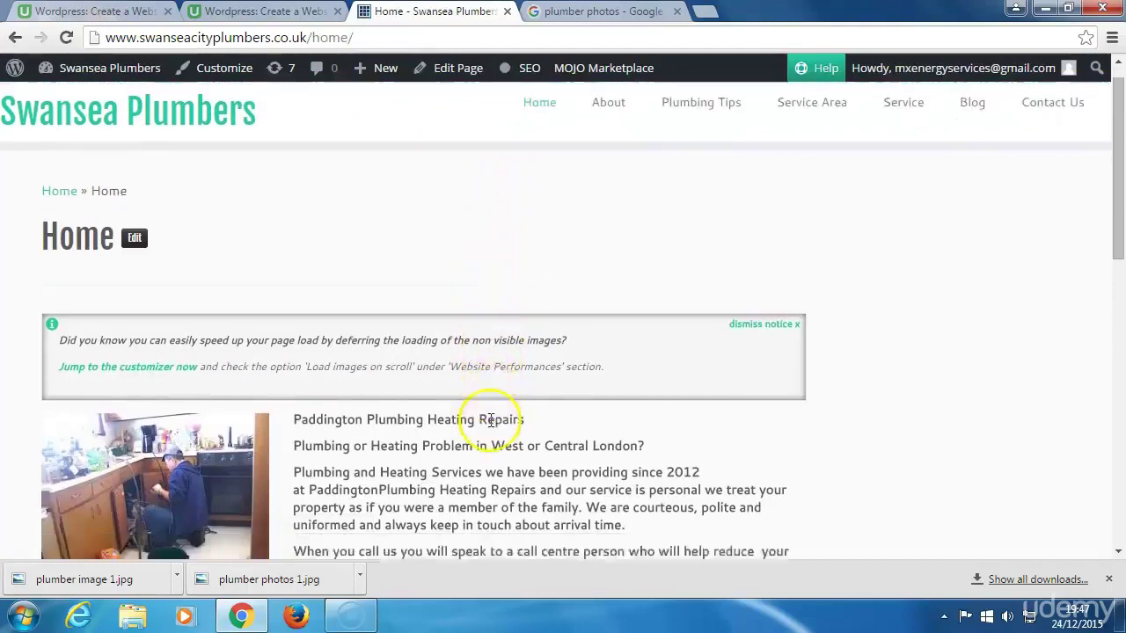
scroll(491, 421, down, 1)
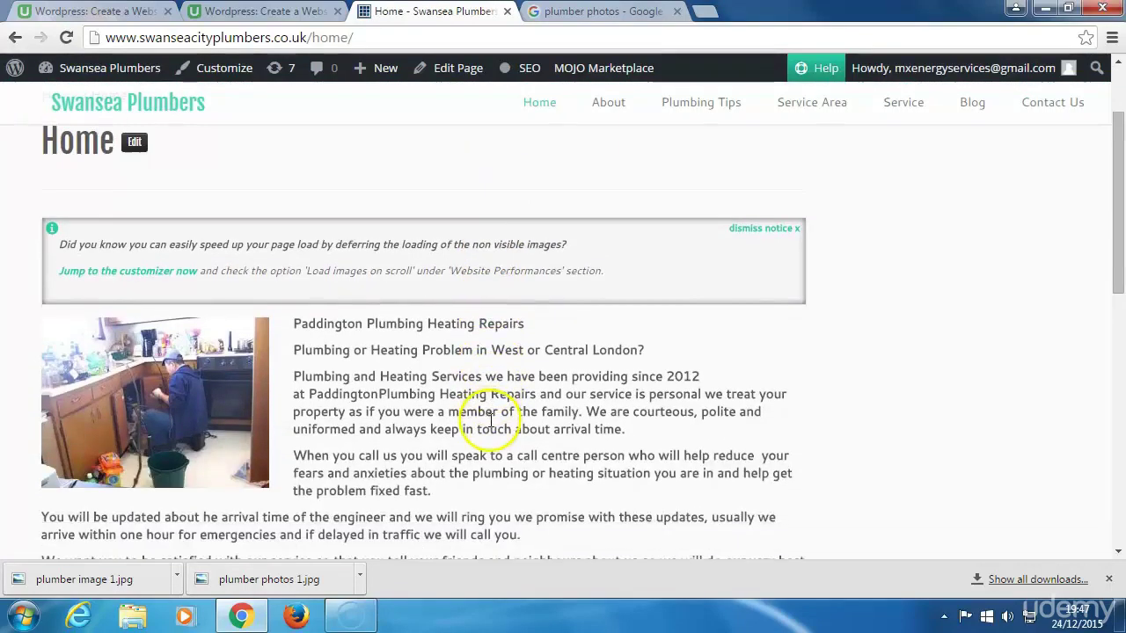
click(792, 231)
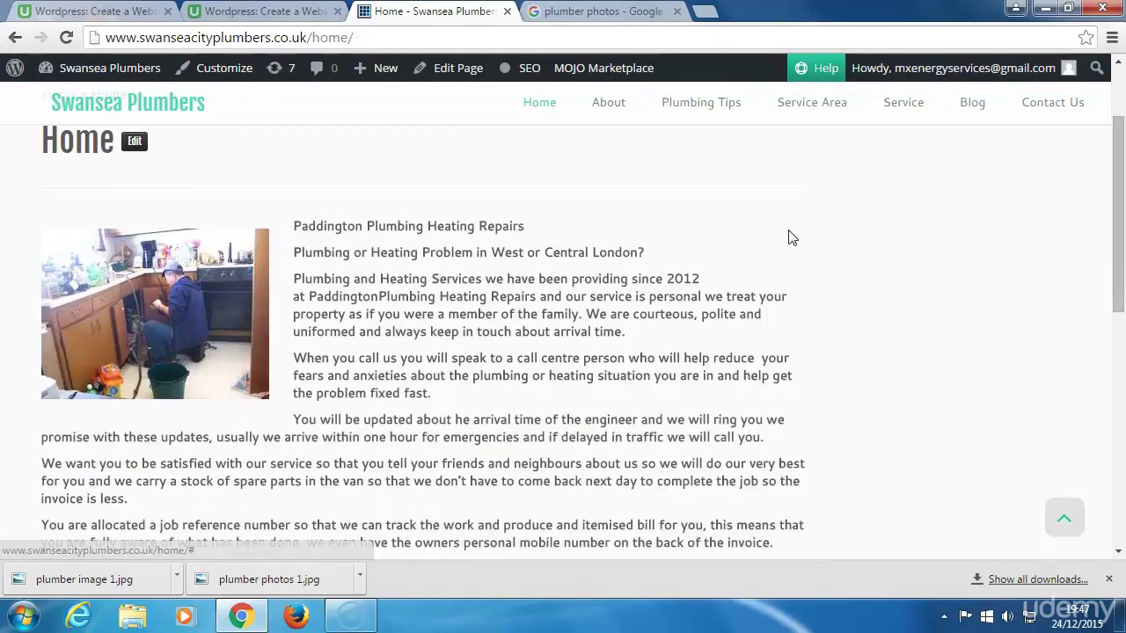
Step: Review how the plumber photos sit beside the article text on the live Home page
scroll(599, 383, down, 2)
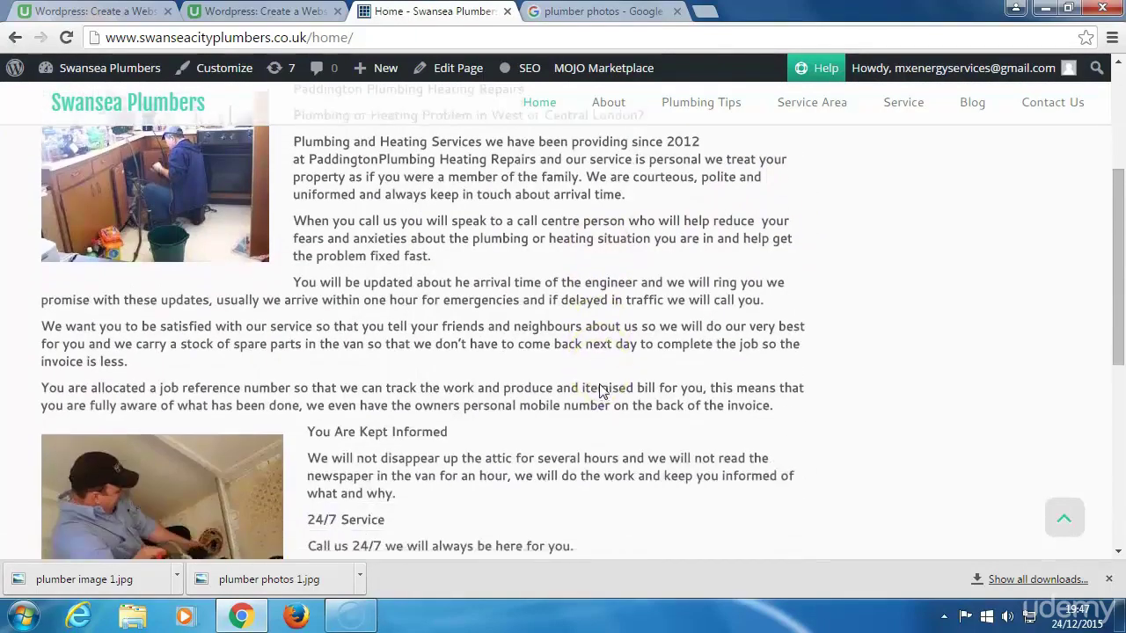
scroll(599, 390, down, 4)
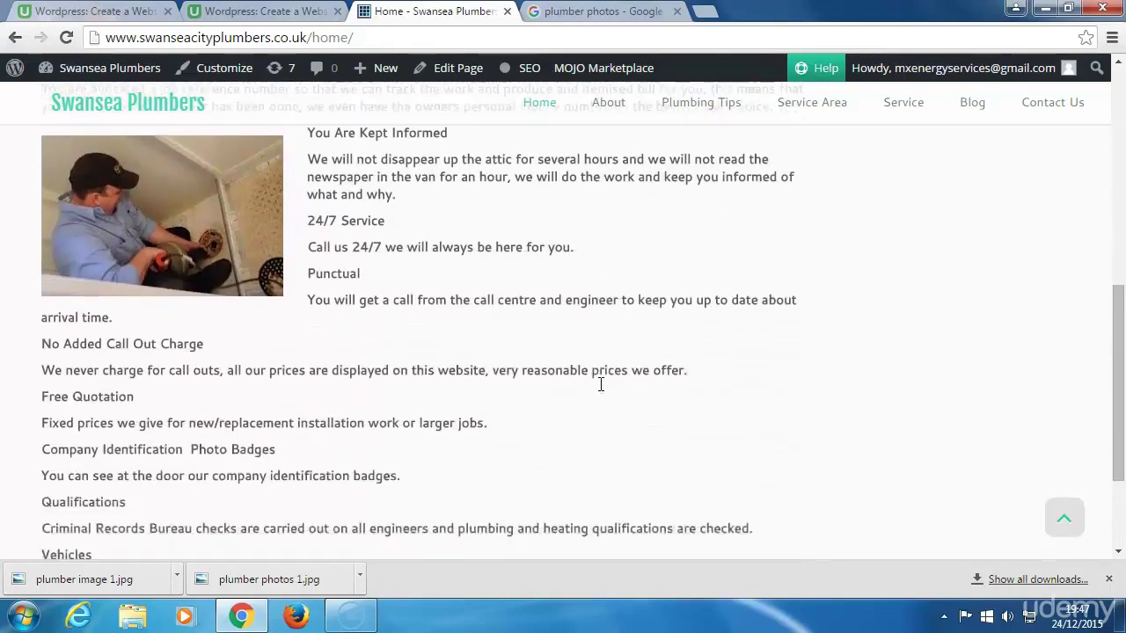
scroll(599, 383, down, 1)
scroll(599, 383, up, 1)
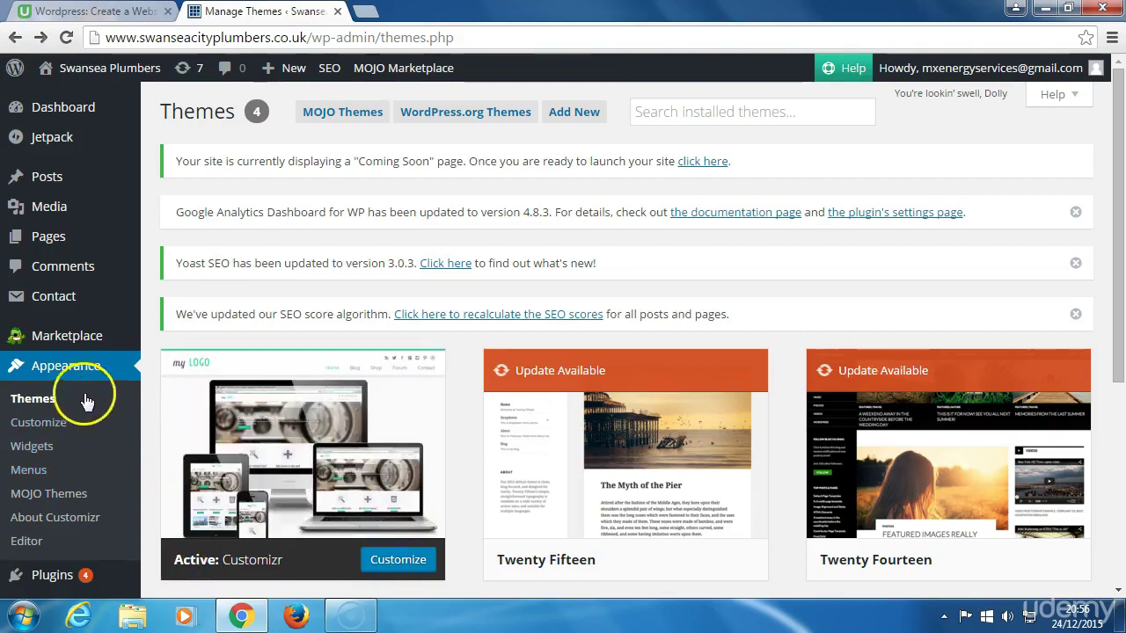
Step: Upload the M_XPlumbers image from Downloads as the site logo in the theme's Logo & Favicon settings and publish the change
click(36, 426)
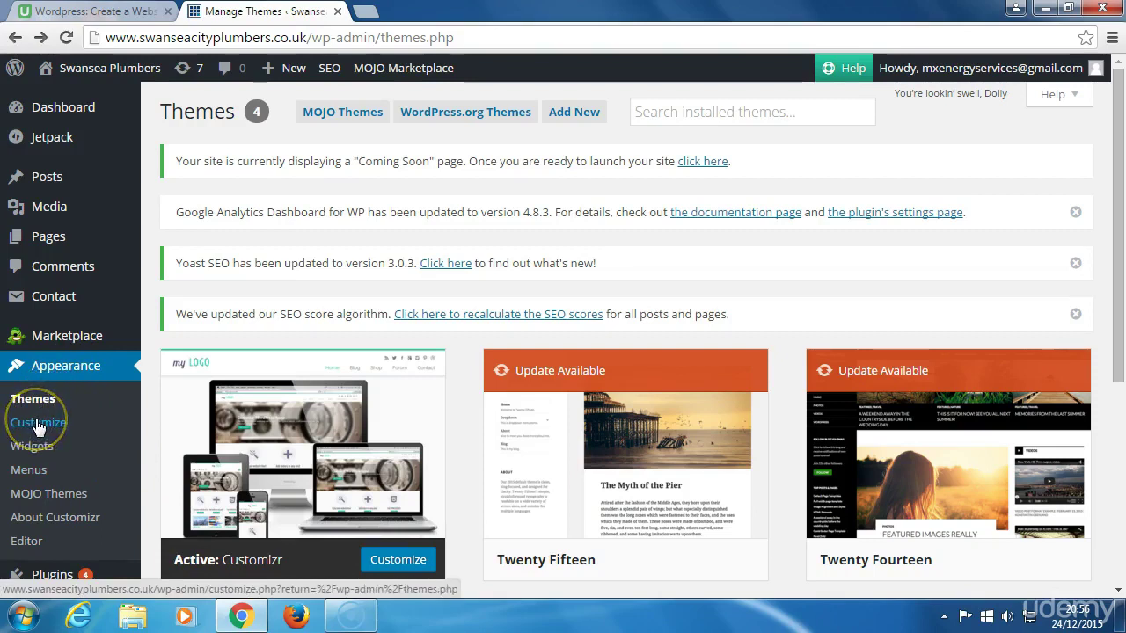
click(36, 425)
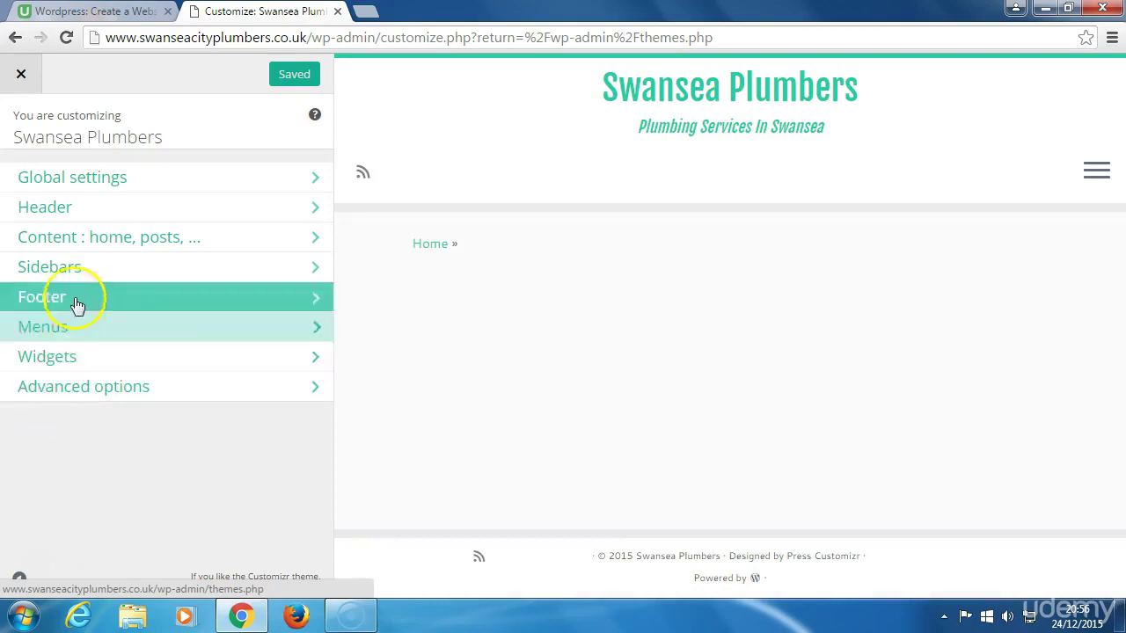
click(64, 185)
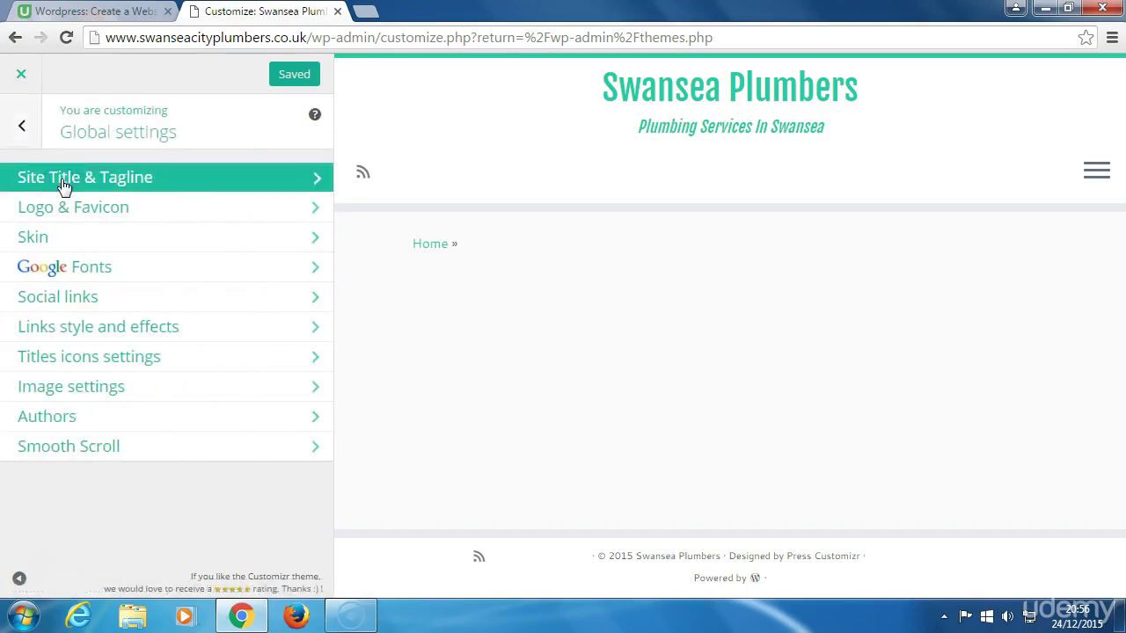
click(43, 211)
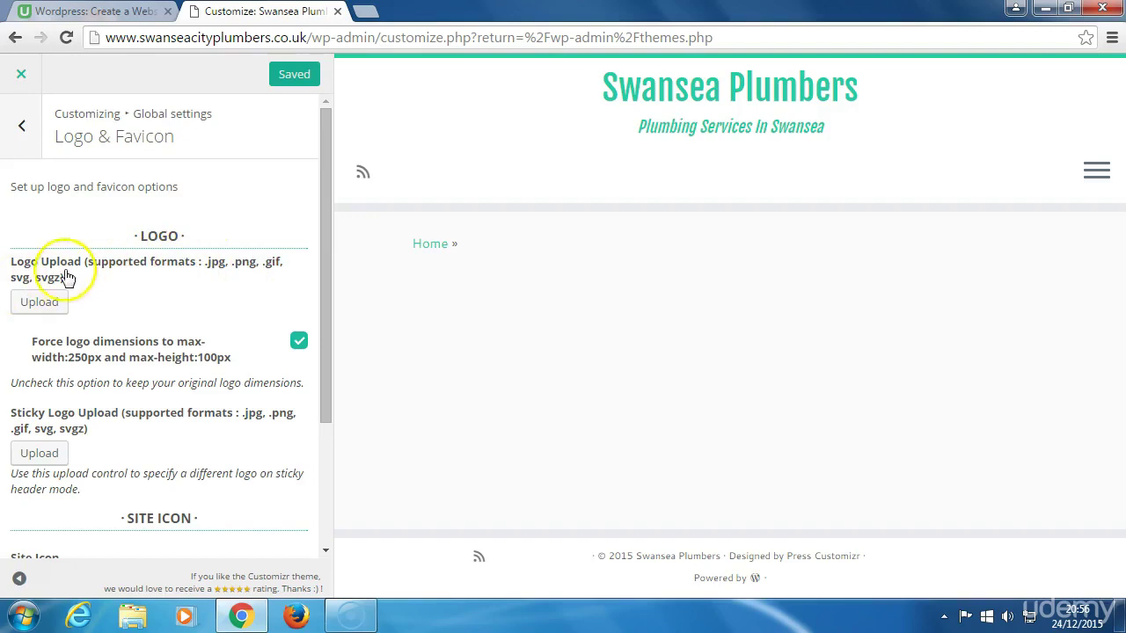
click(35, 302)
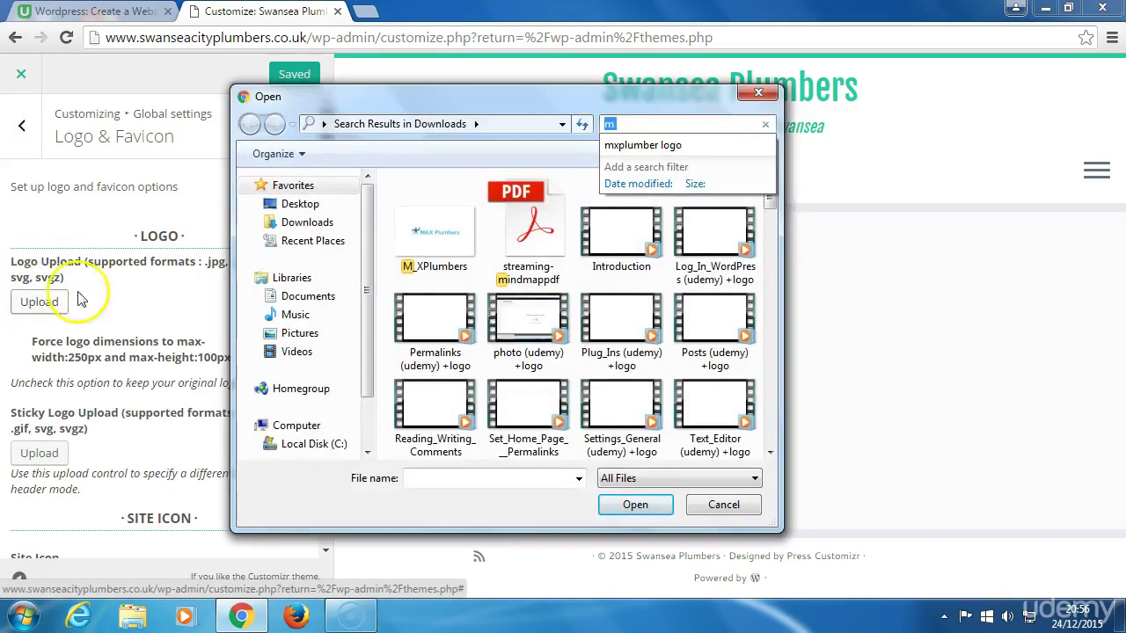
click(431, 231)
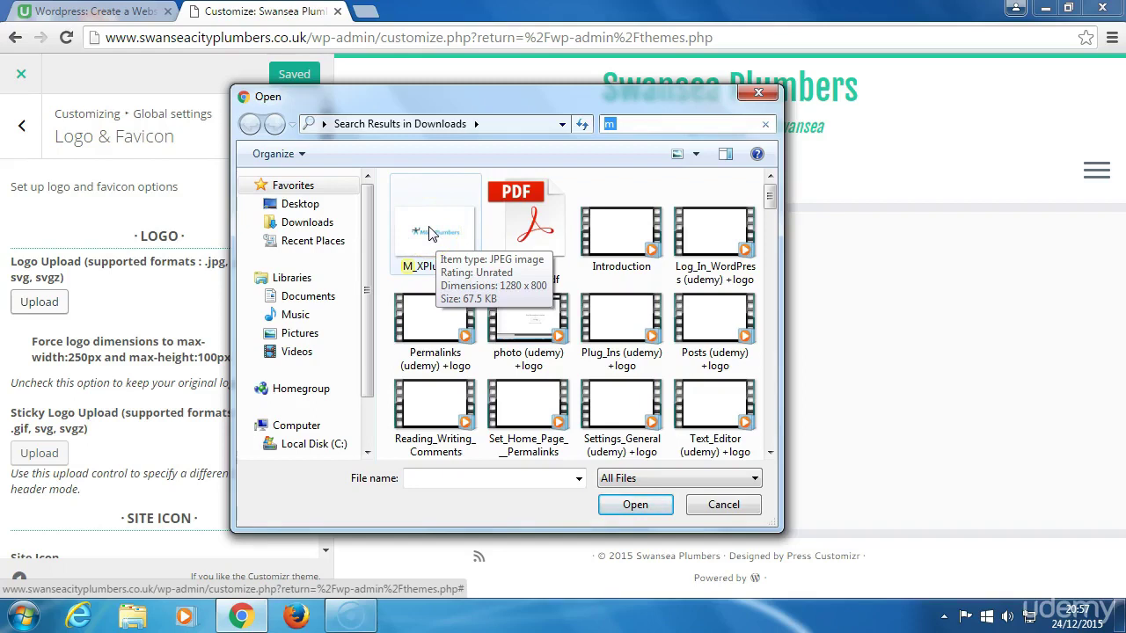
click(445, 248)
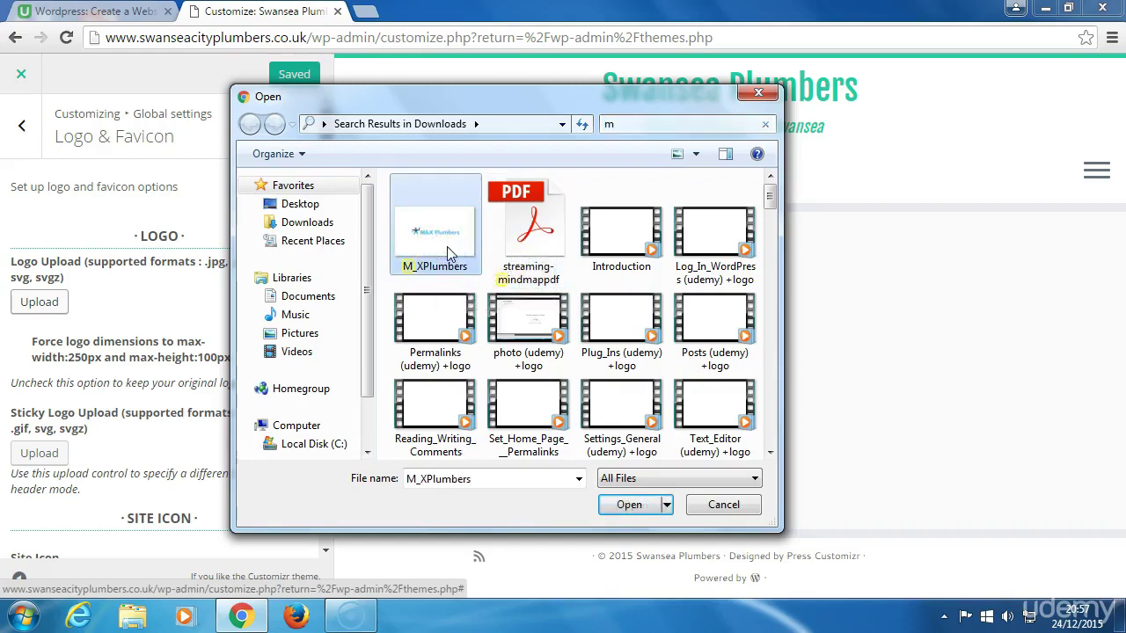
click(628, 508)
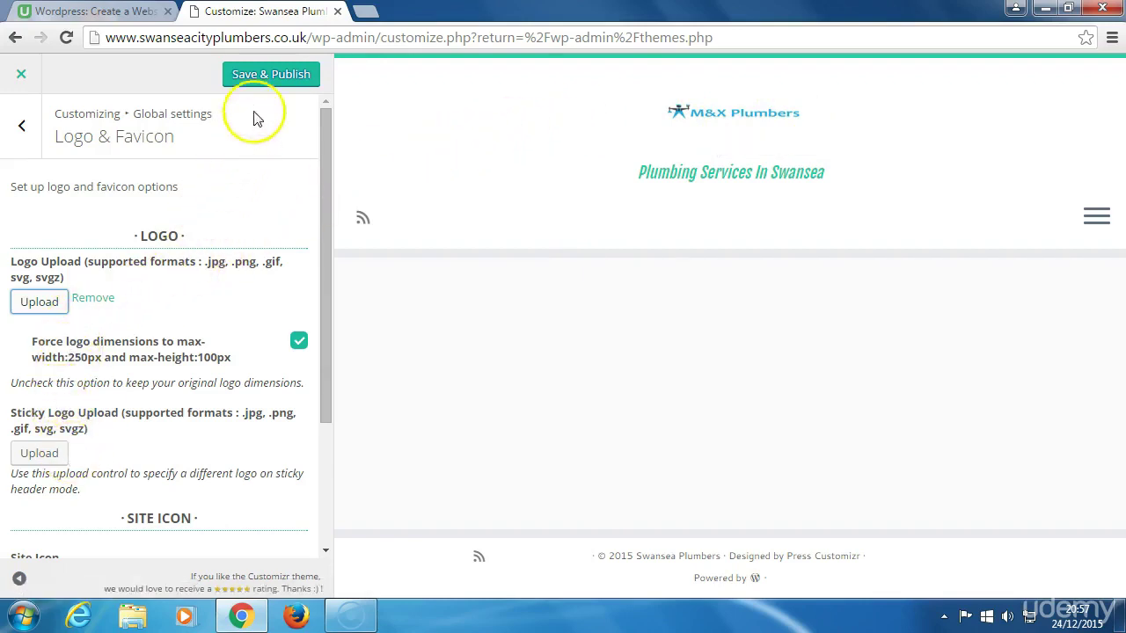
click(264, 77)
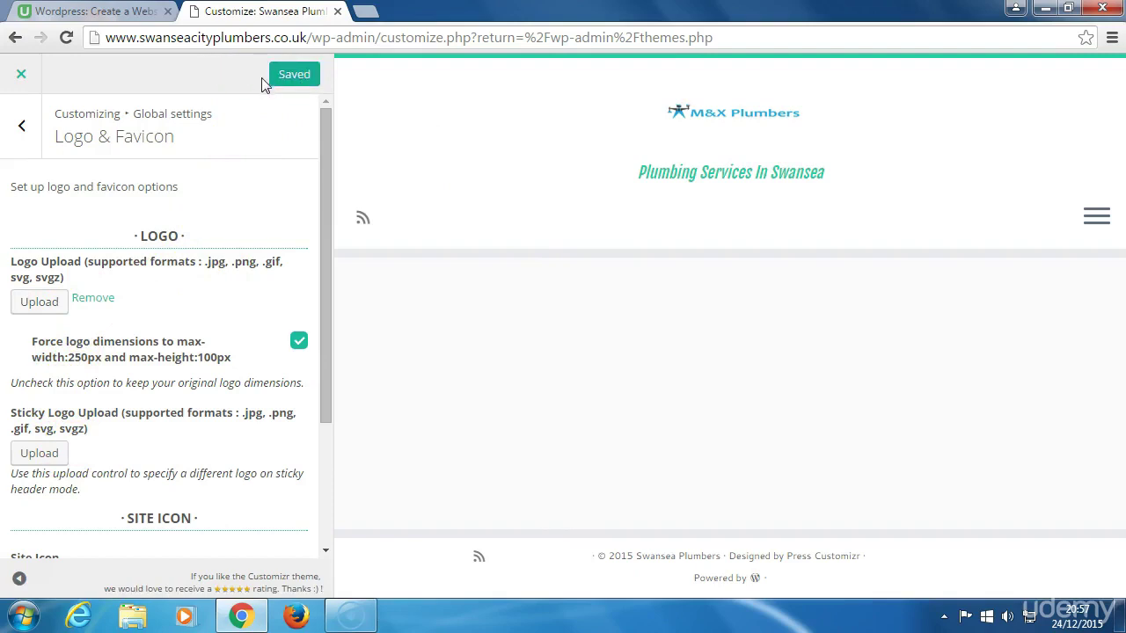
Step: Close the theme customizer and check the new logo and the page navigation on the live site
click(23, 76)
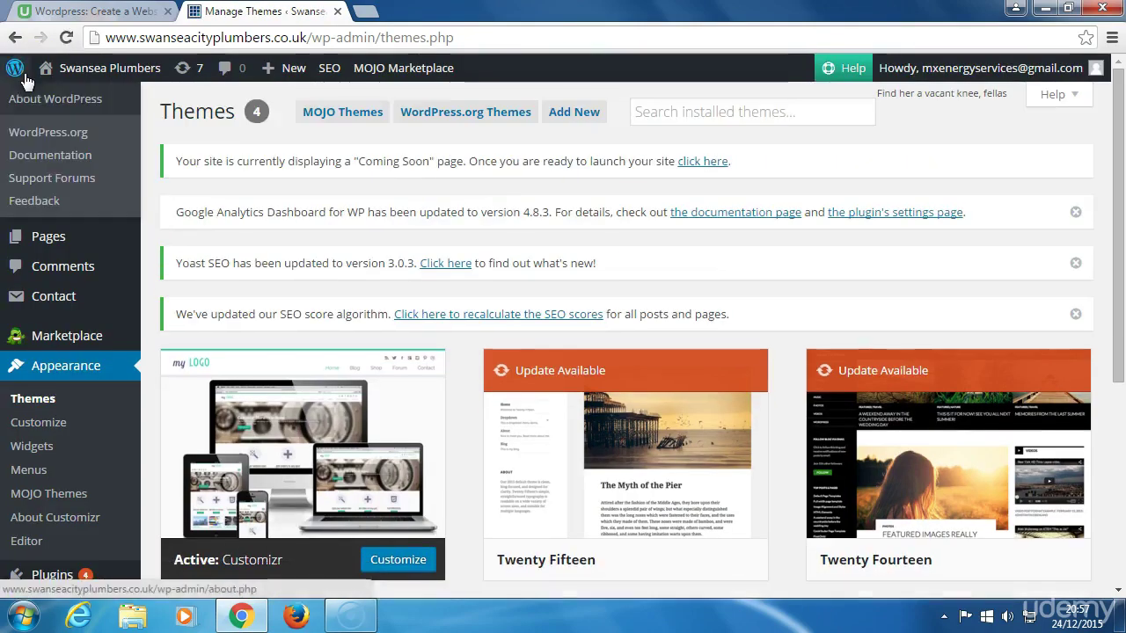
mouse_move(77, 81)
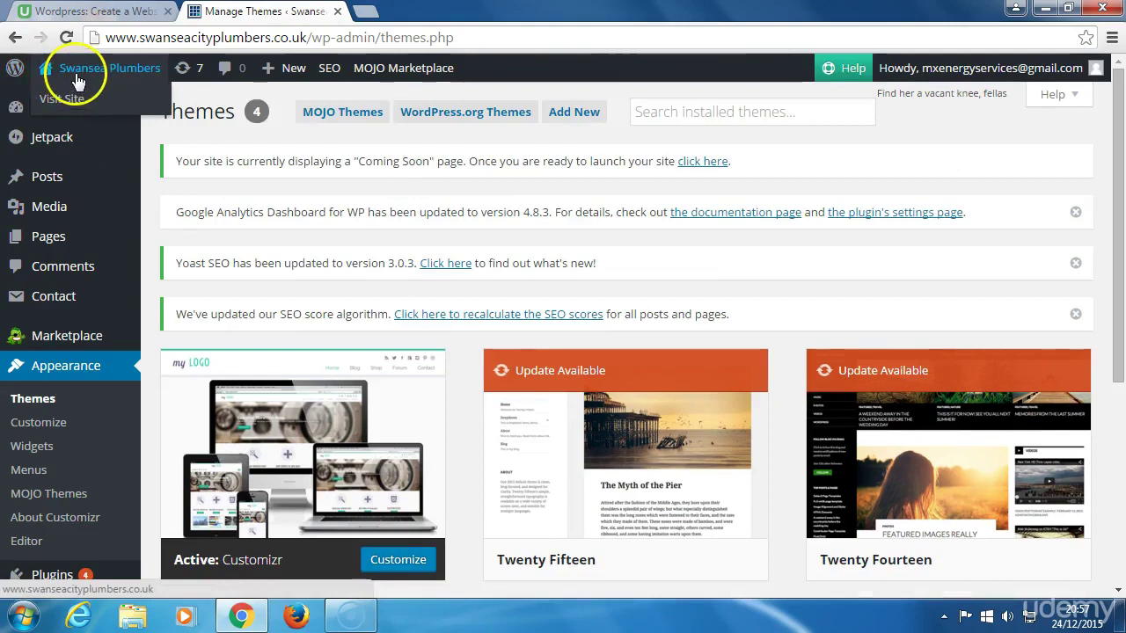
click(64, 101)
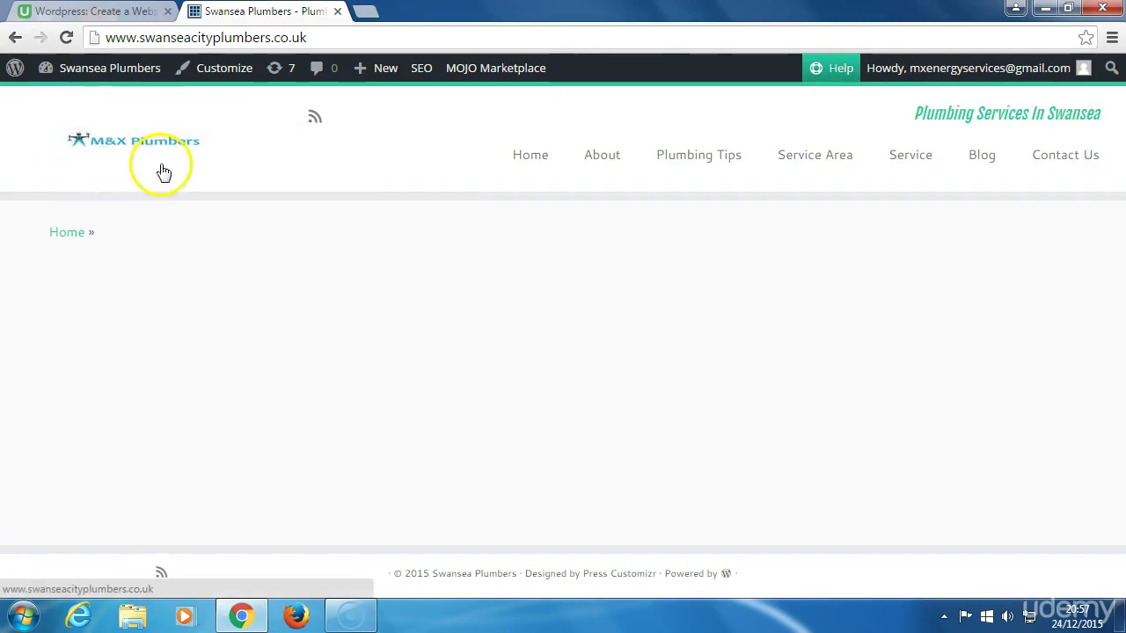
click(517, 169)
click(602, 165)
click(689, 161)
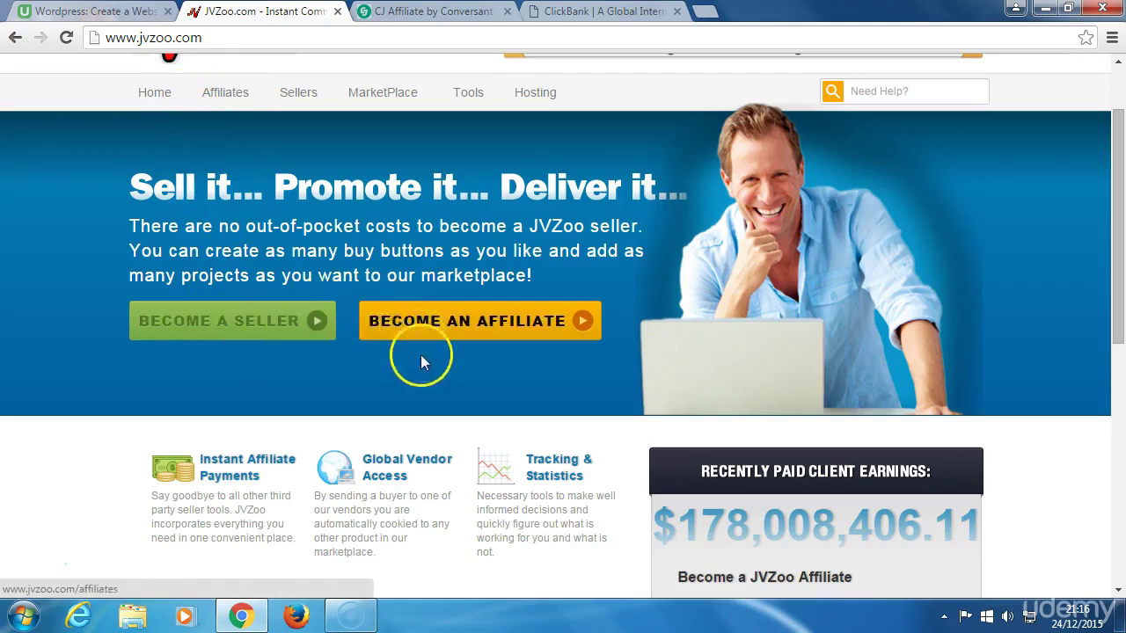
Step: Review the feature overview on JVZoo's home page and open the details on becoming an affiliate
scroll(422, 378, down, 2)
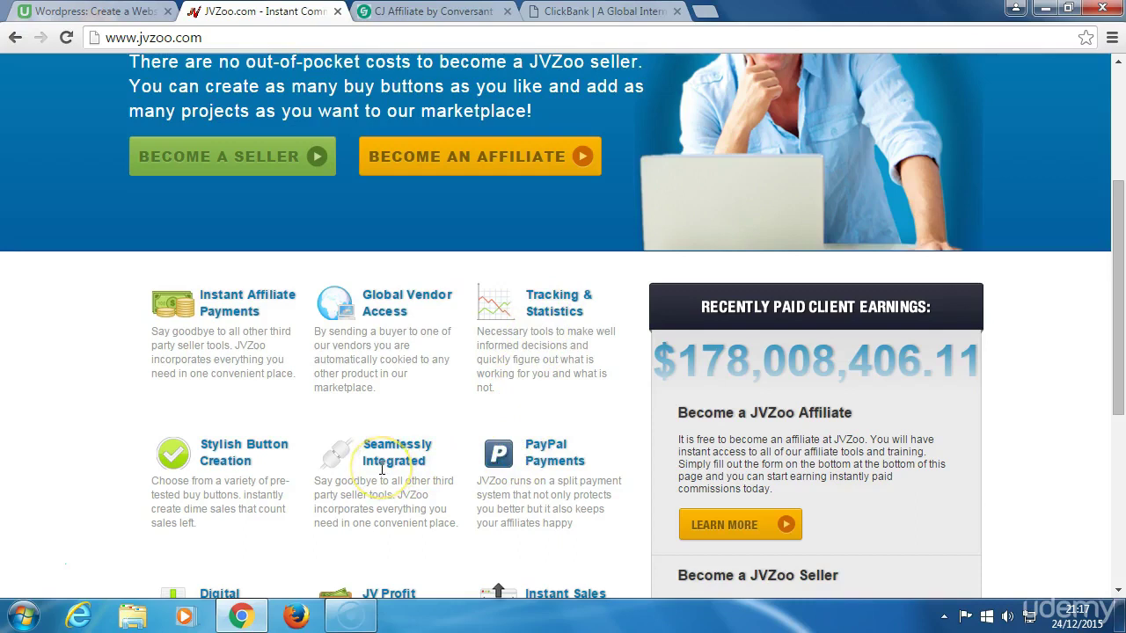
scroll(382, 469, down, 2)
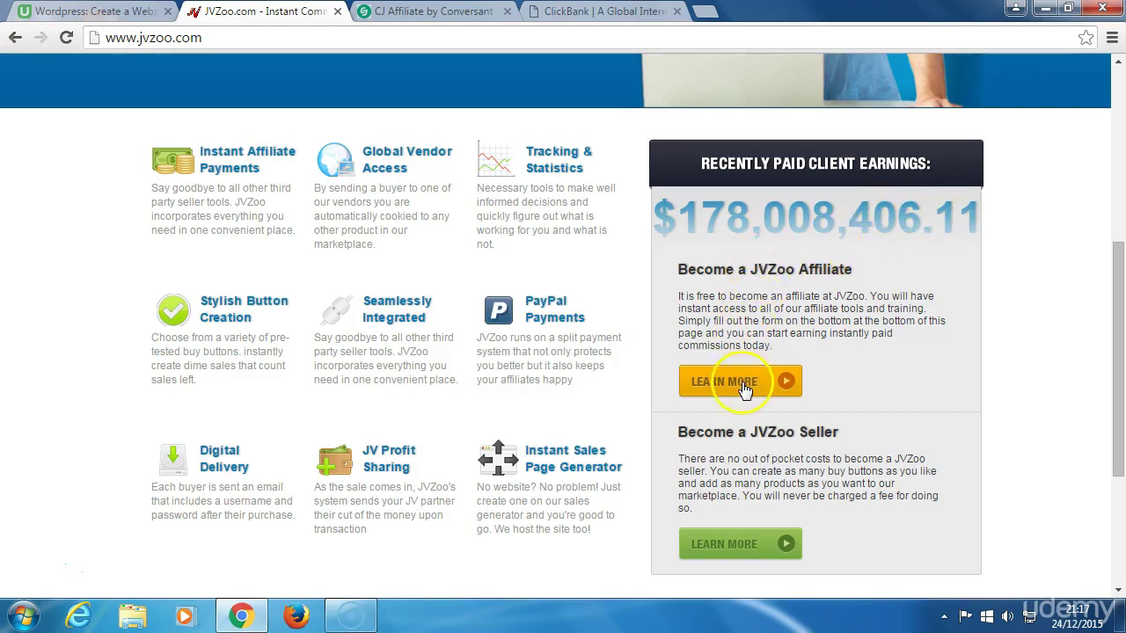
scroll(729, 452, down, 2)
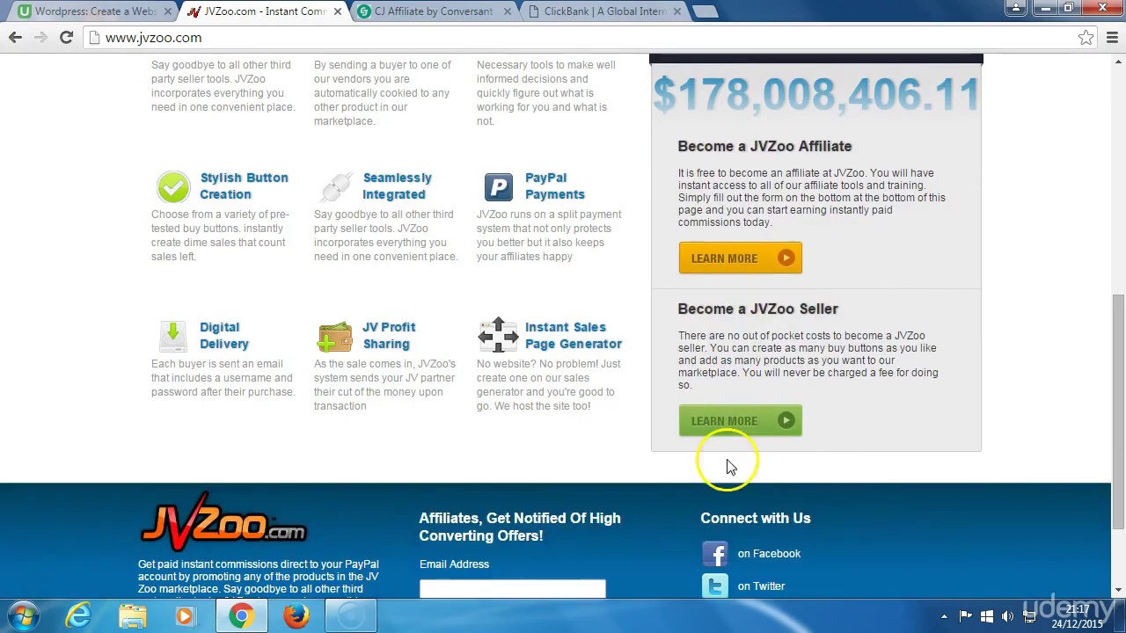
click(761, 261)
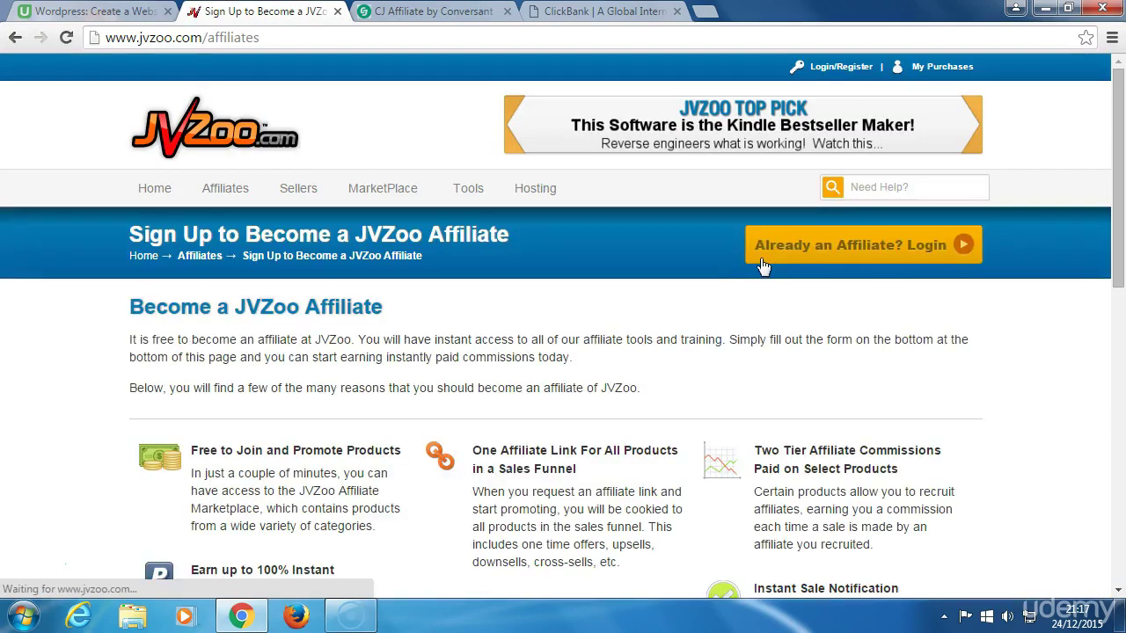
Step: Read through JVZoo's affiliate benefits down to the free sign-up offer and open the seller information page
scroll(749, 354, down, 4)
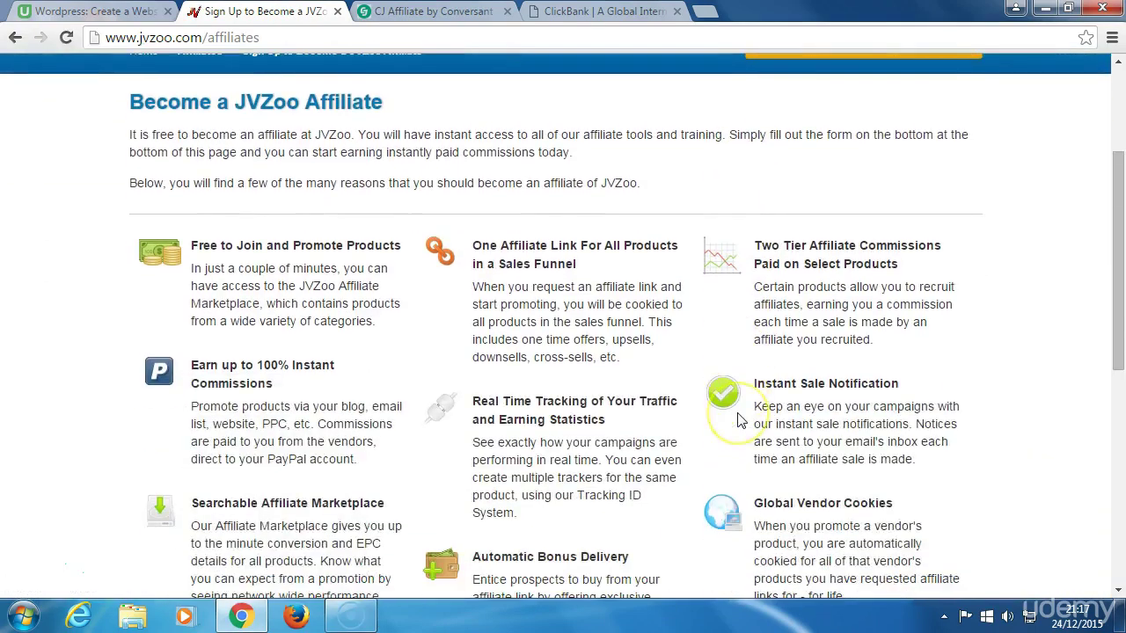
scroll(738, 421, down, 2)
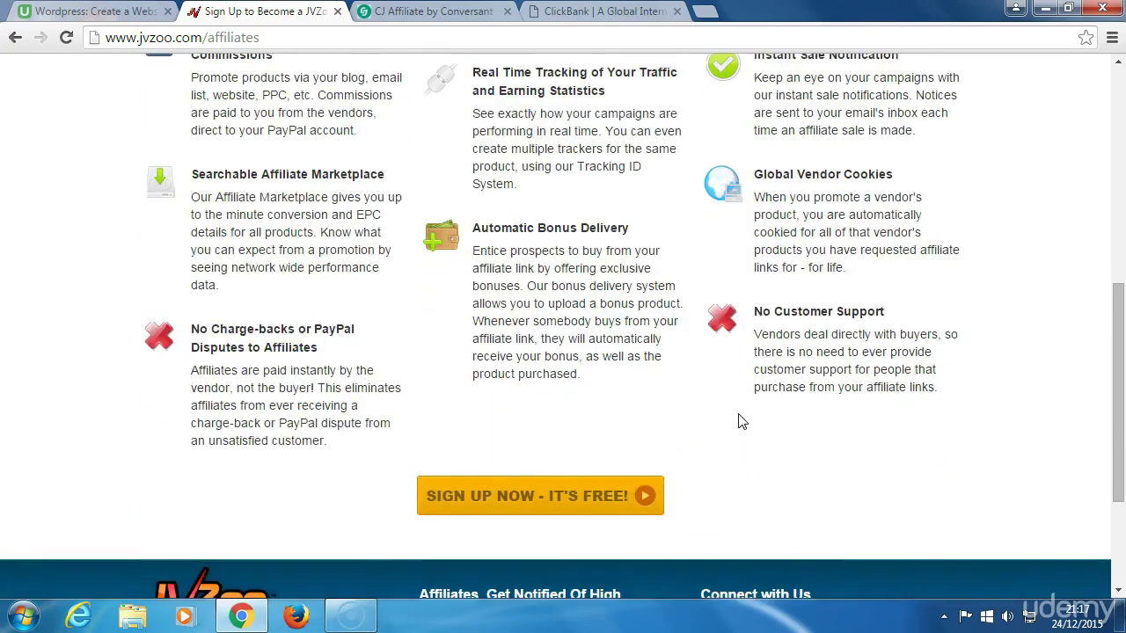
scroll(738, 423, down, 1)
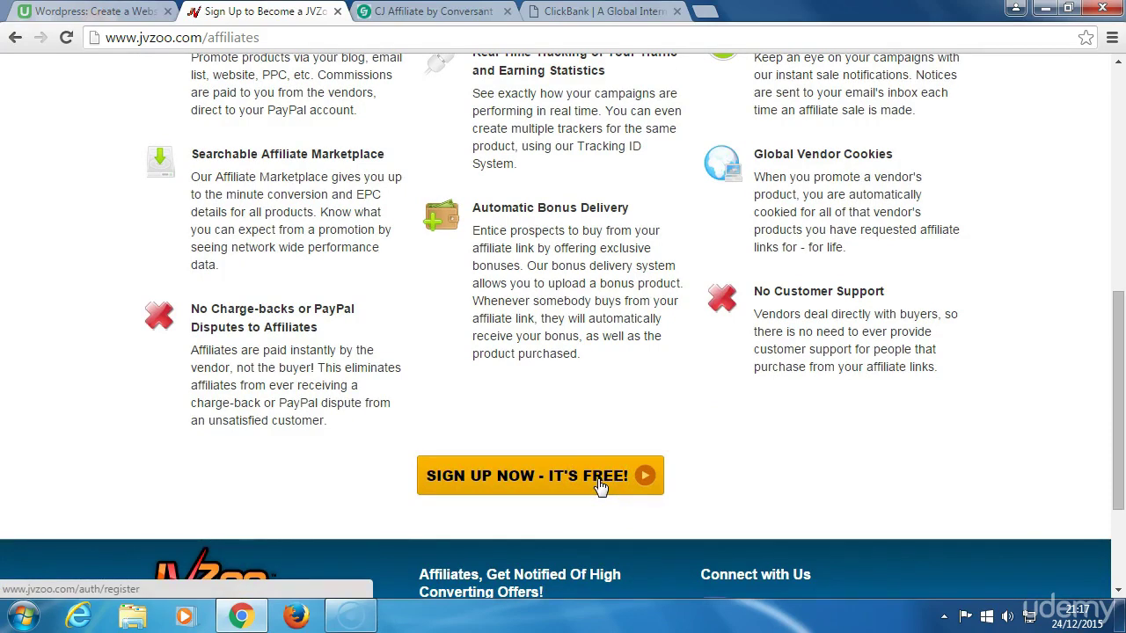
scroll(598, 486, up, 6)
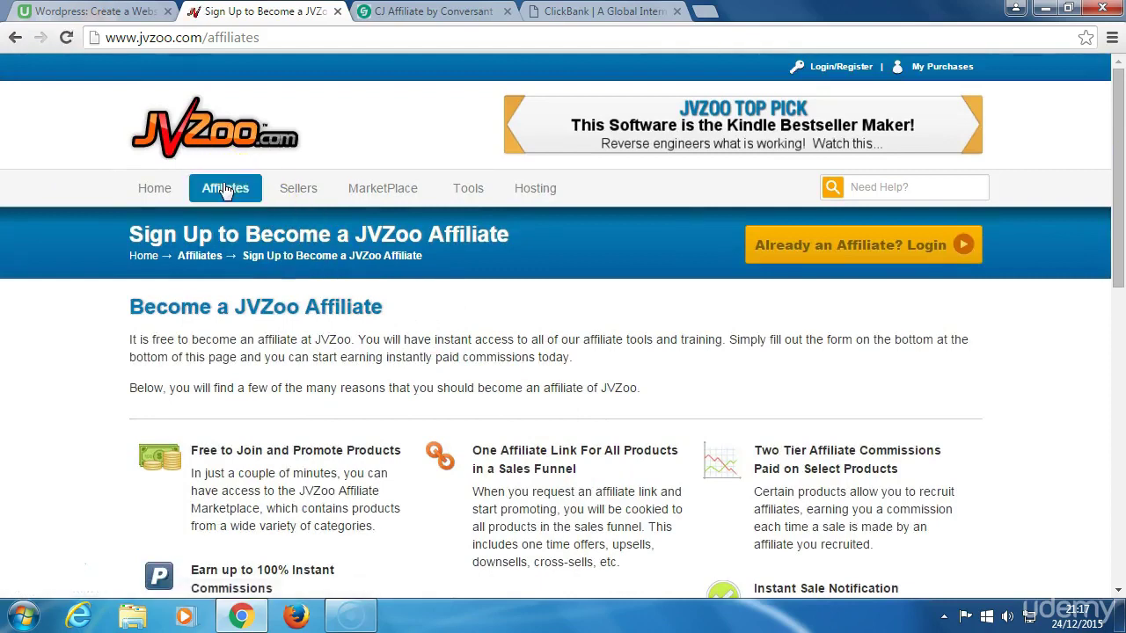
click(312, 192)
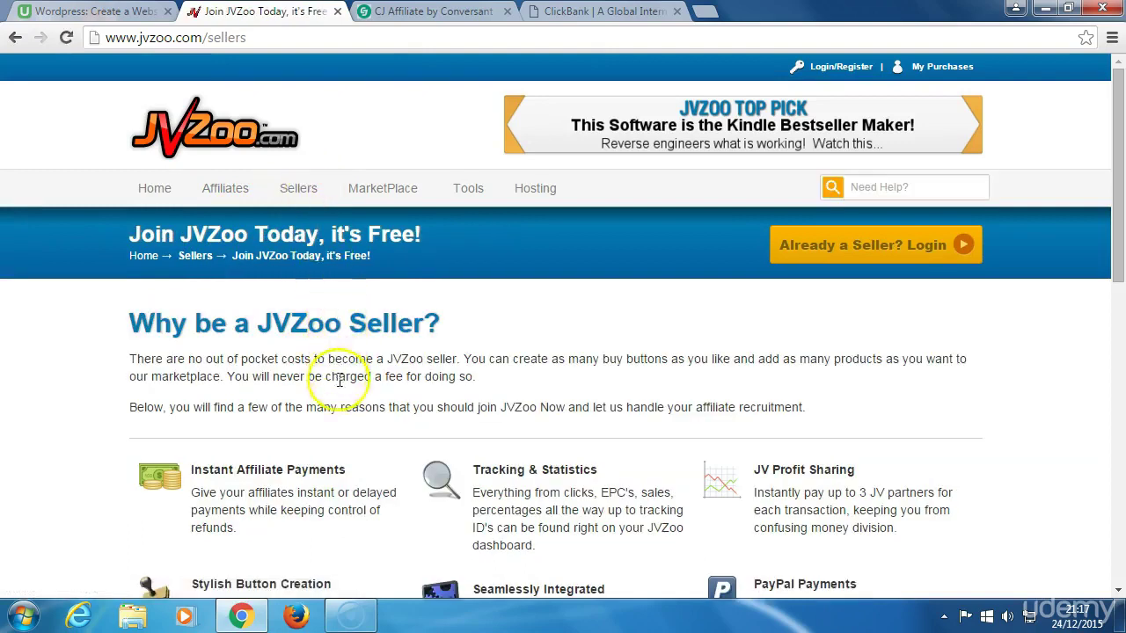
Step: Read through the benefits of being a JVZoo seller and open the JVZoo consumer marketplace
scroll(340, 384, down, 2)
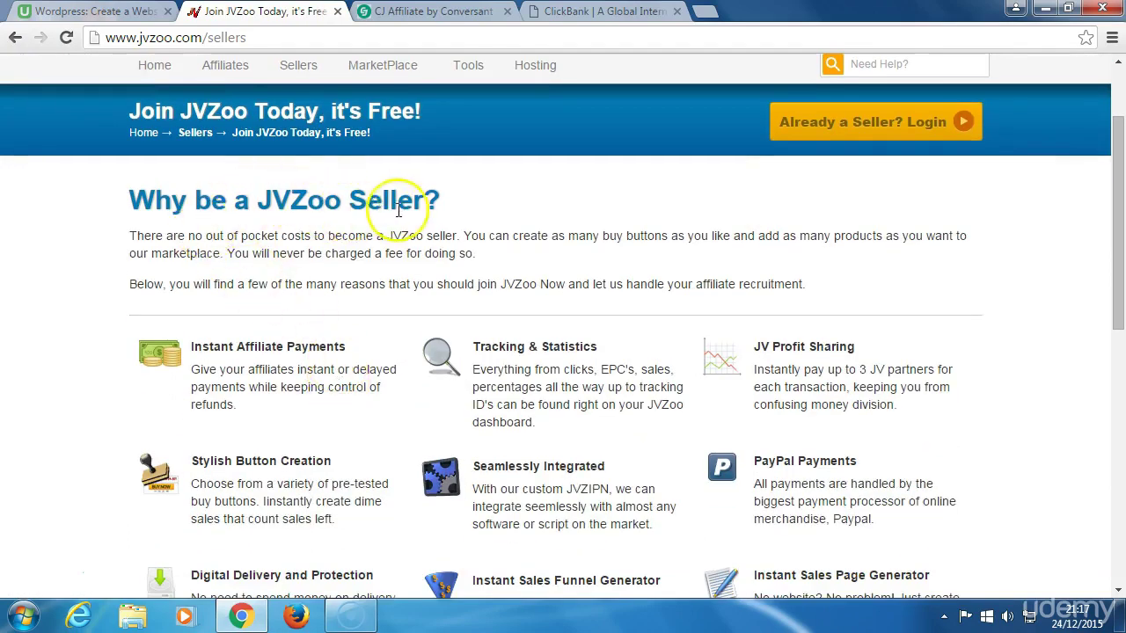
scroll(372, 390, down, 3)
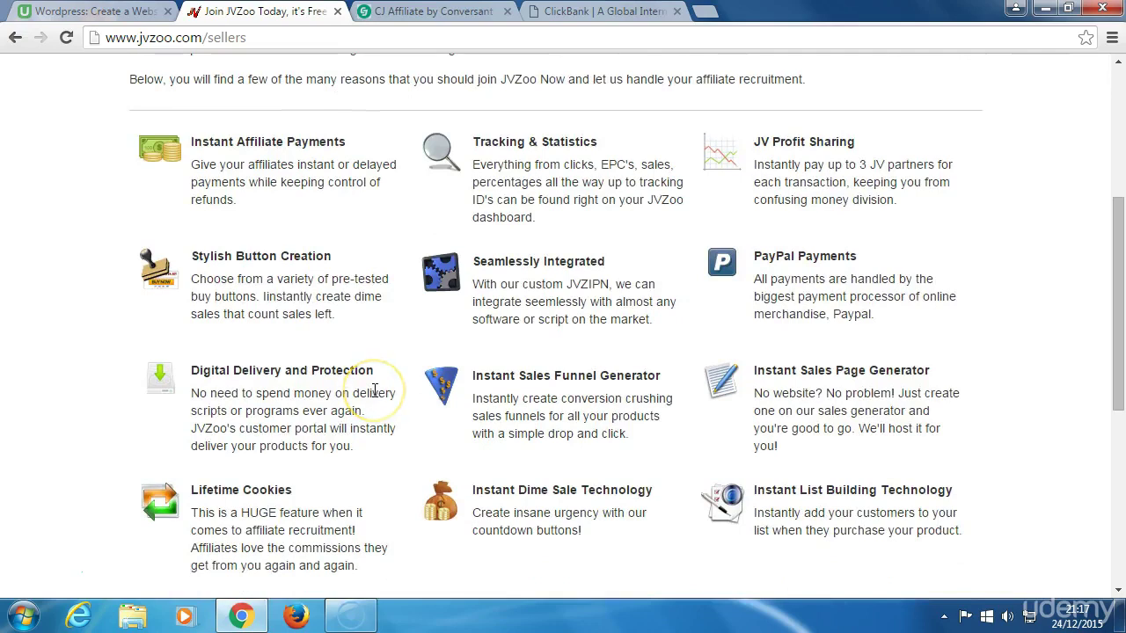
scroll(374, 392, up, 4)
mouse_move(378, 193)
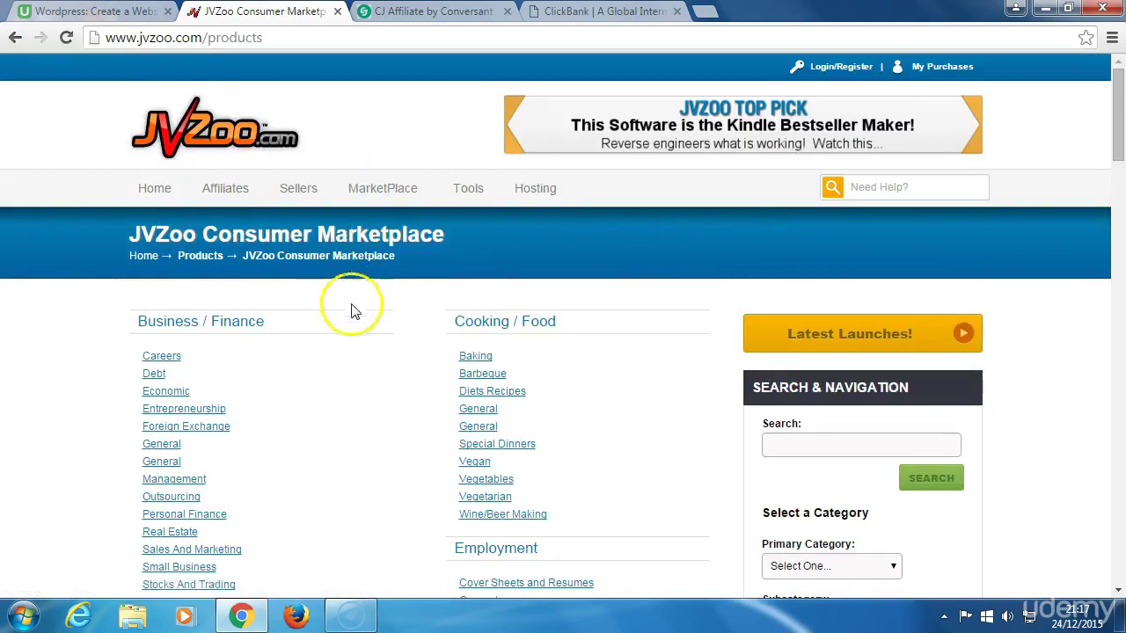
Step: Browse the JVZoo marketplace categories from Business / Finance down to Sports and open Graphic Design under Software
scroll(322, 343, down, 2)
scroll(322, 343, down, 2)
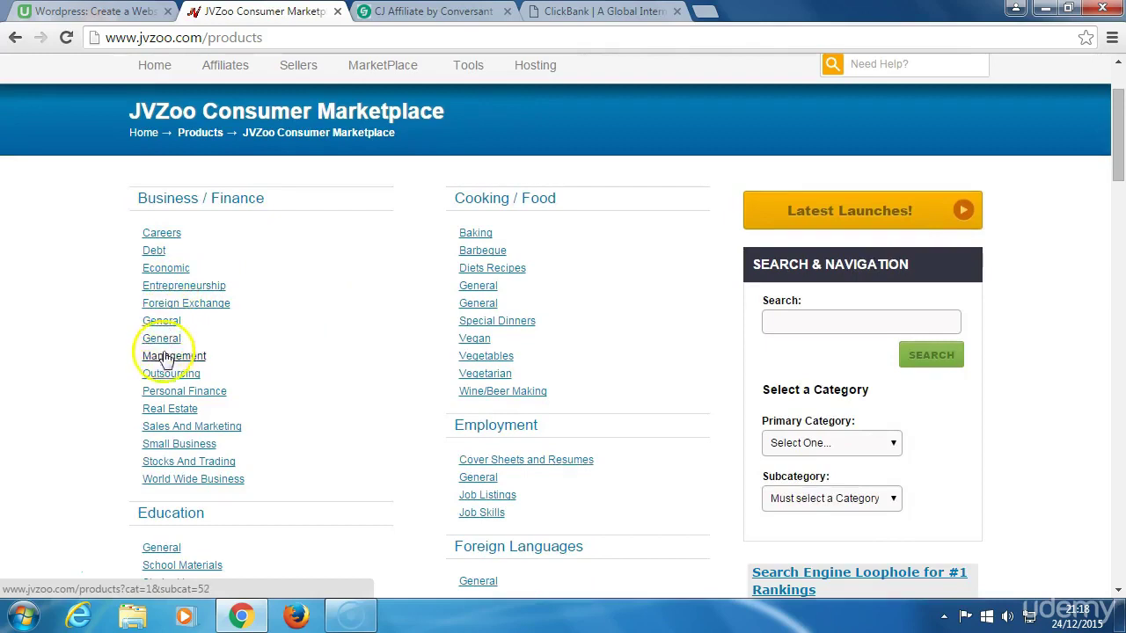
scroll(161, 423, down, 4)
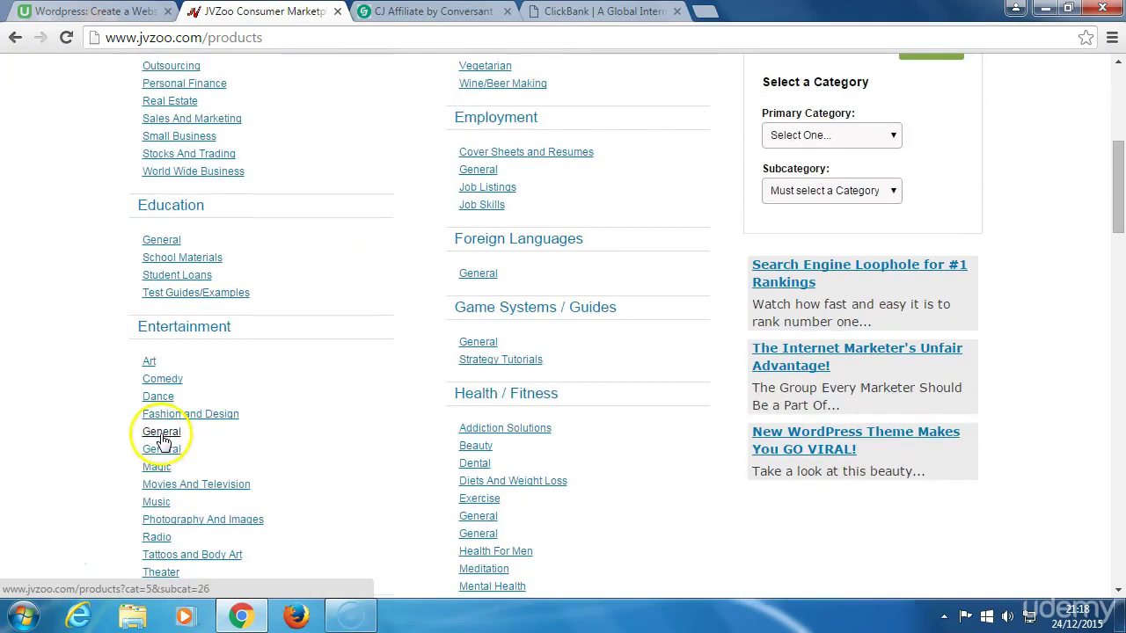
scroll(162, 449, down, 2)
scroll(158, 461, down, 4)
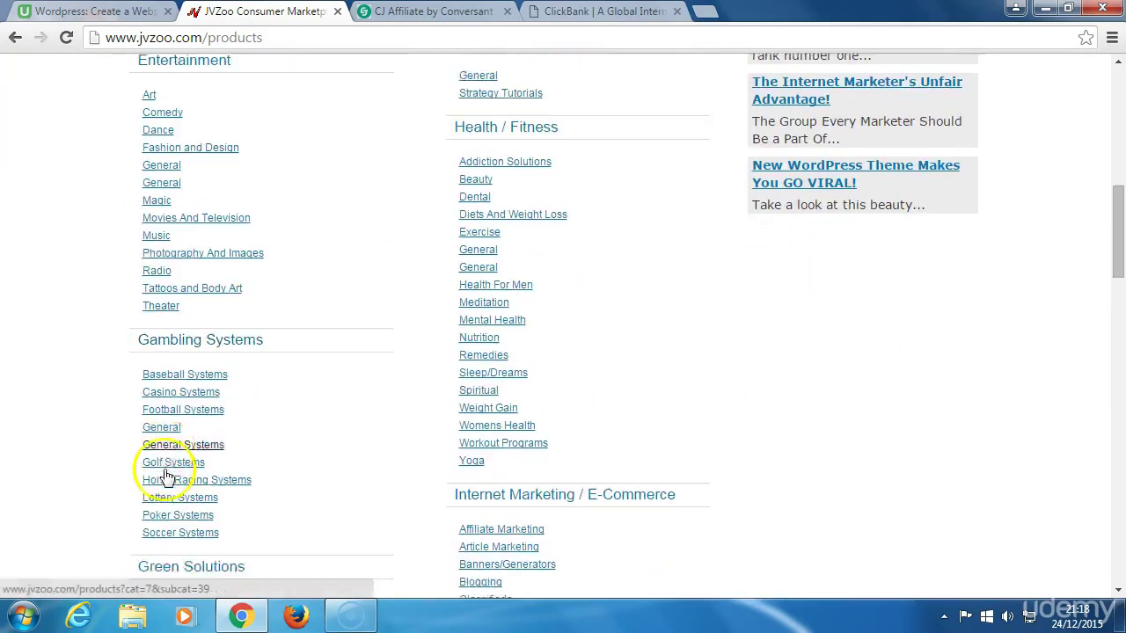
scroll(165, 482, down, 8)
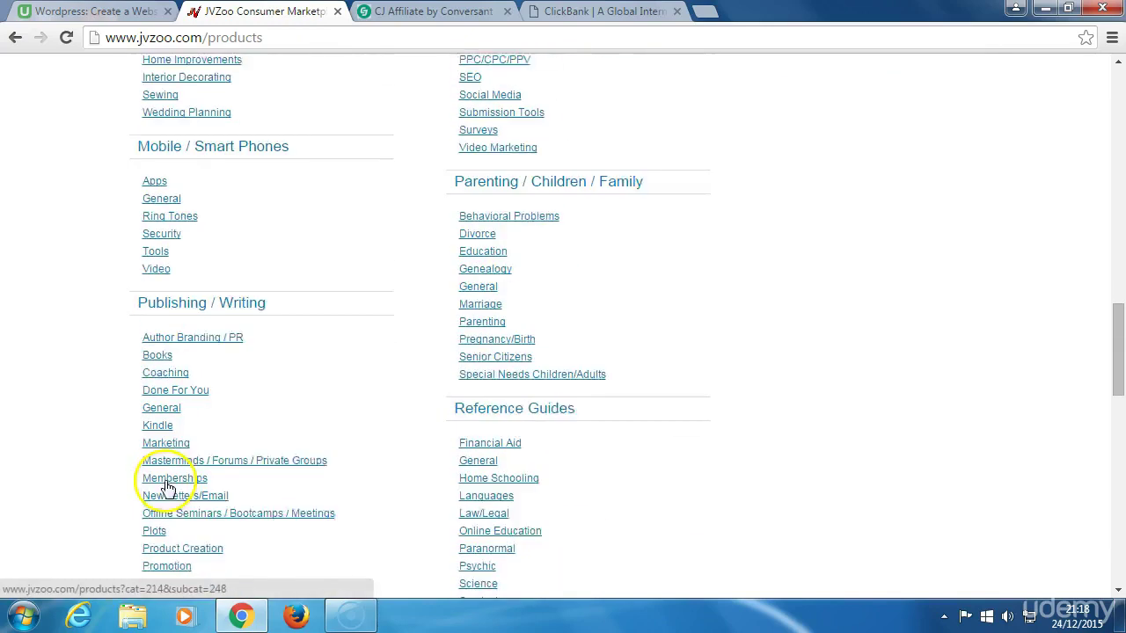
scroll(167, 492, down, 5)
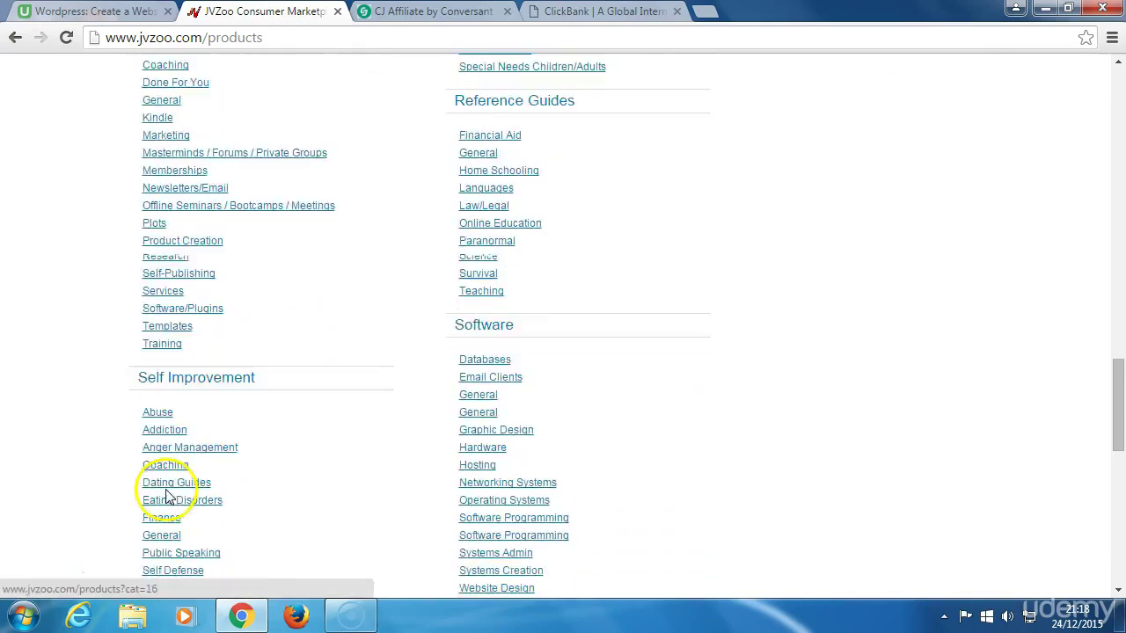
scroll(169, 498, down, 3)
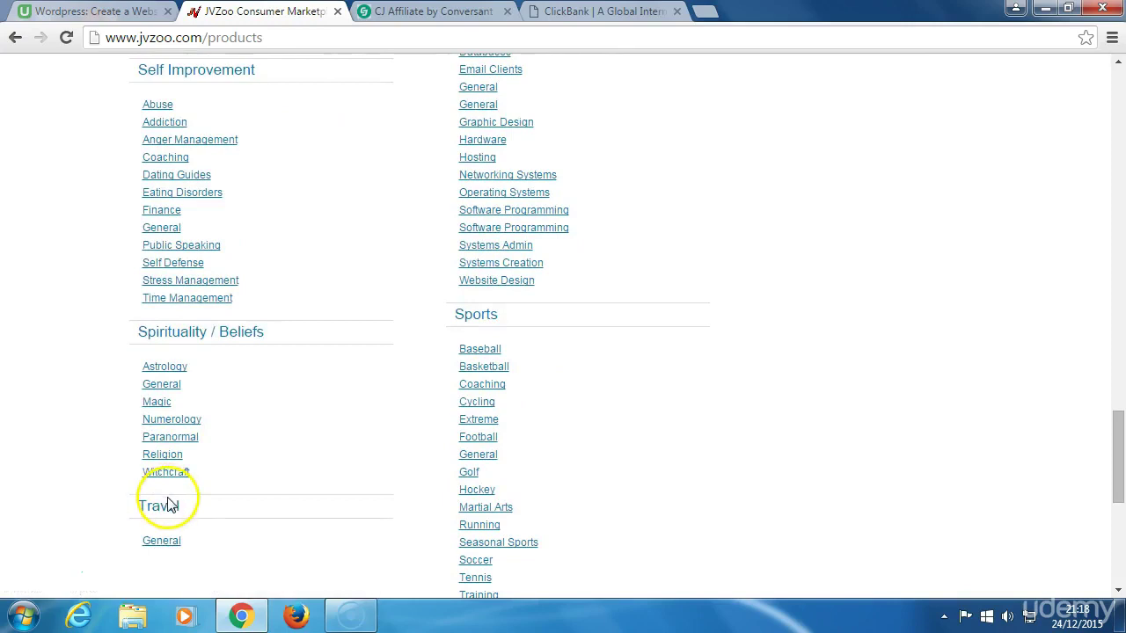
scroll(427, 554, up, 4)
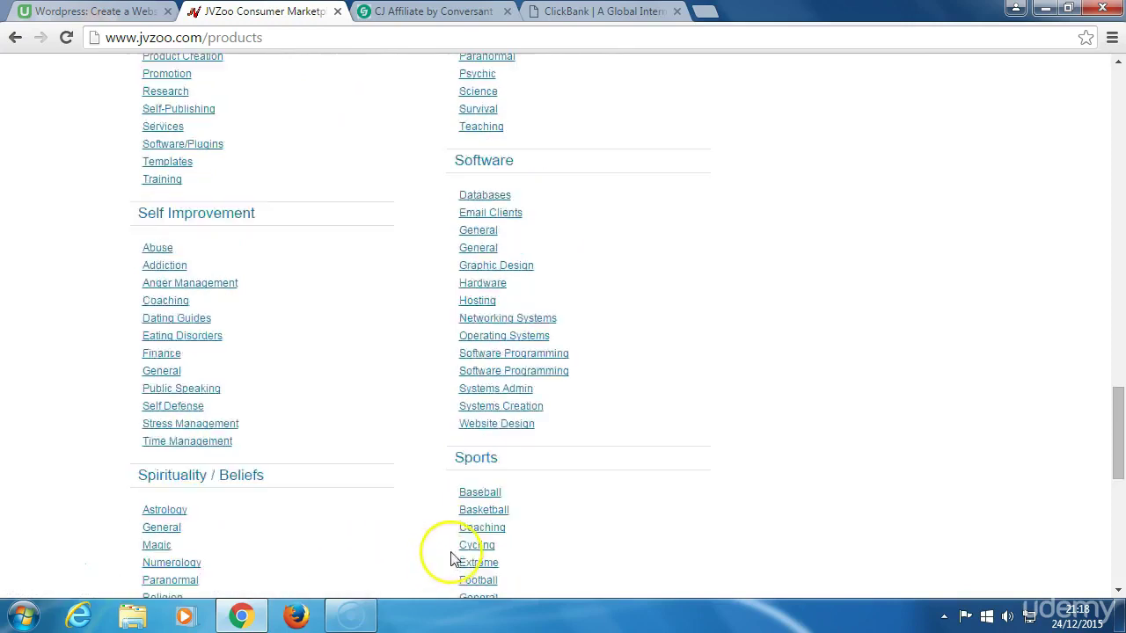
scroll(495, 476, down, 4)
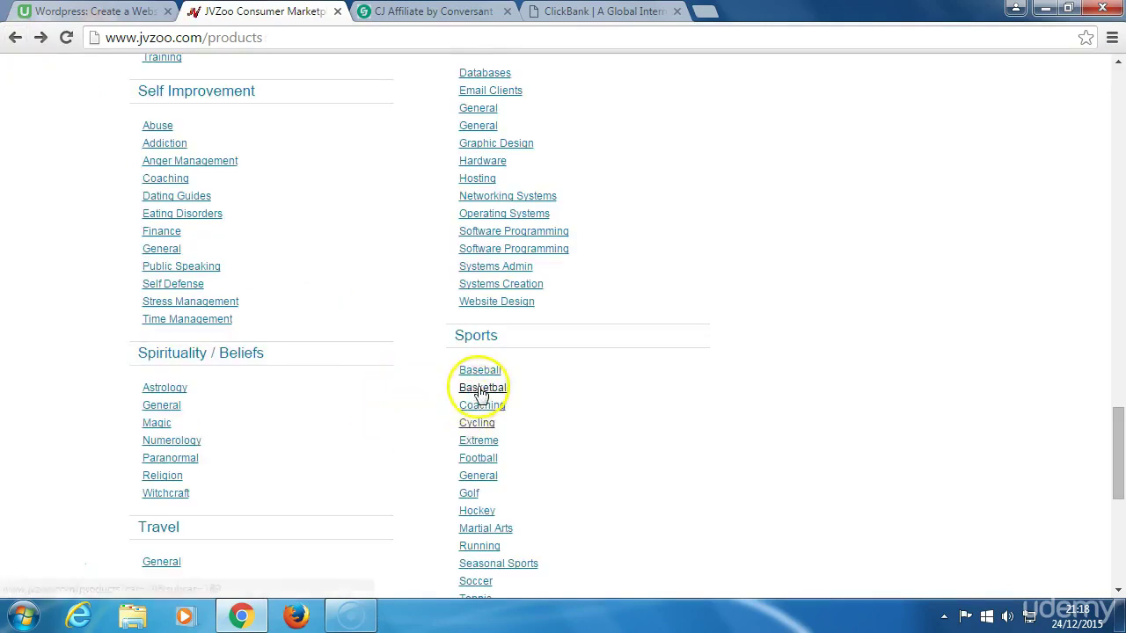
click(482, 388)
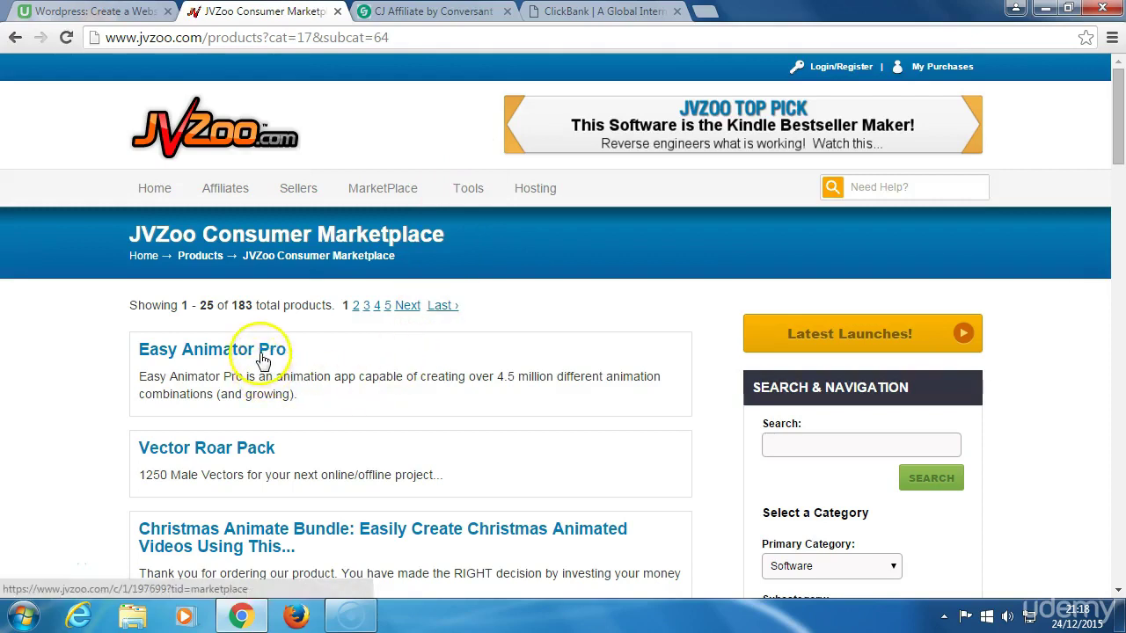
Step: Look through the Graphic Design product listings and open the Logo Studio PRO offer
scroll(263, 369, down, 1)
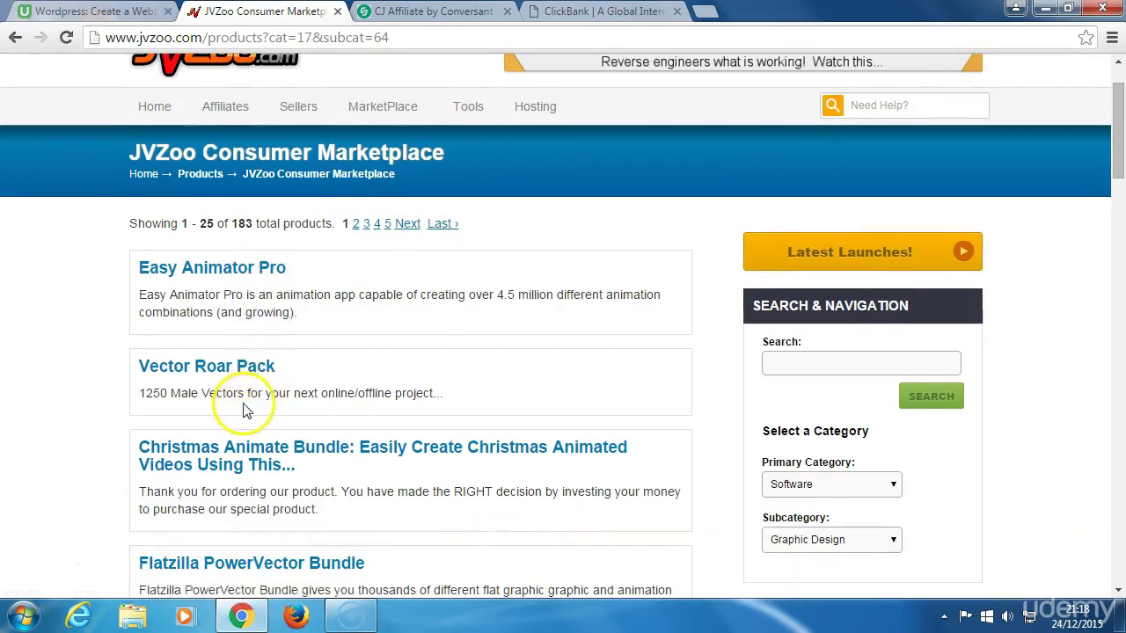
scroll(237, 402, down, 1)
scroll(246, 422, down, 4)
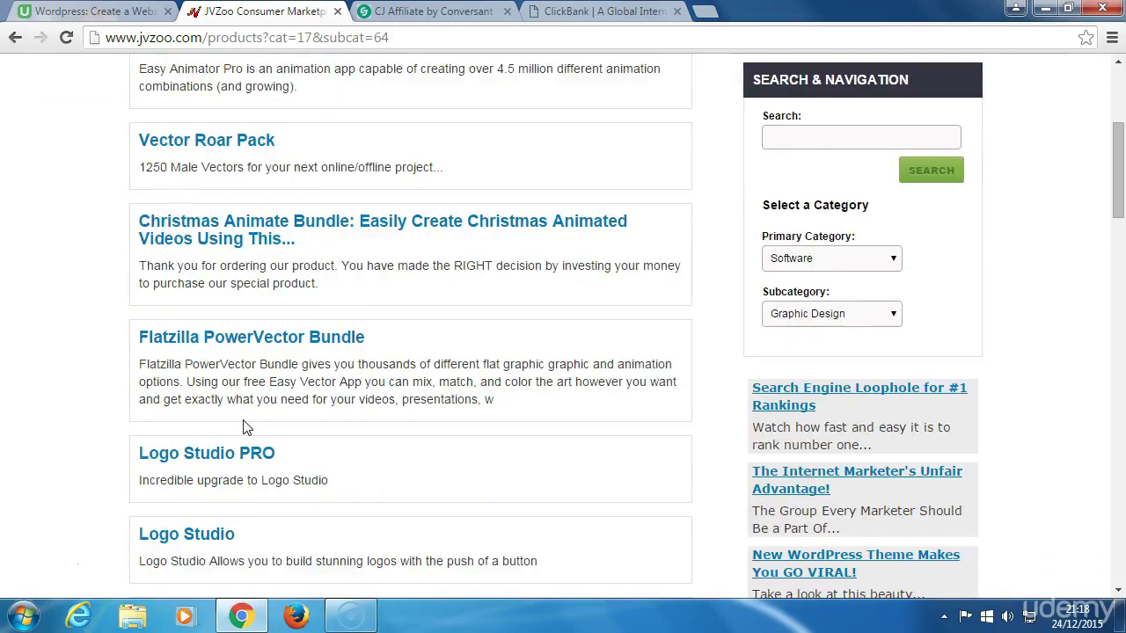
click(246, 406)
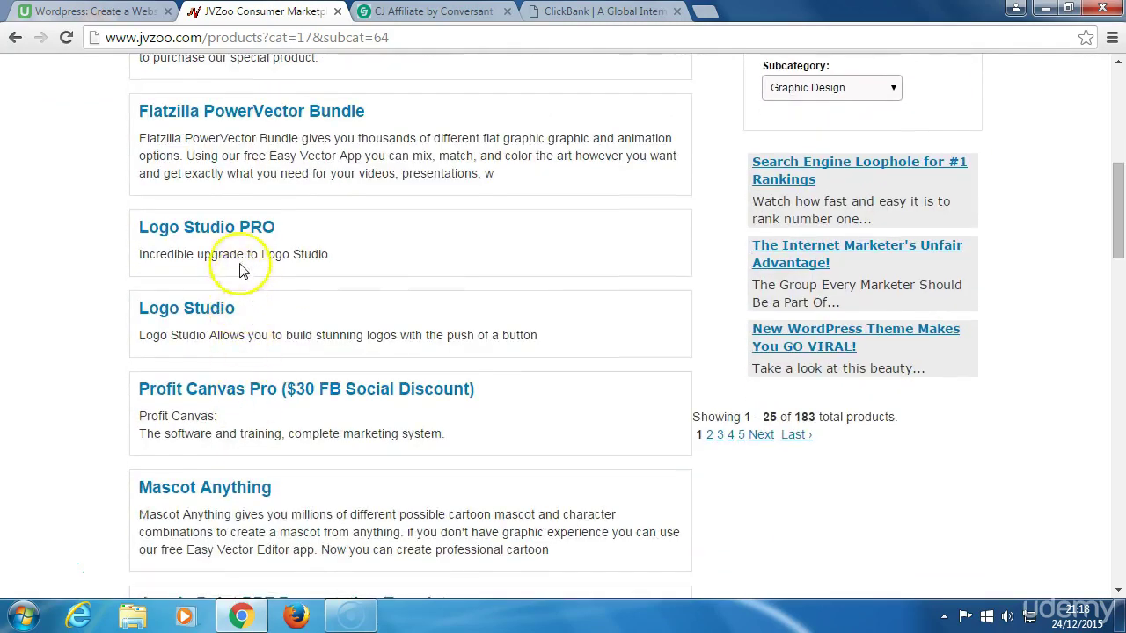
click(240, 229)
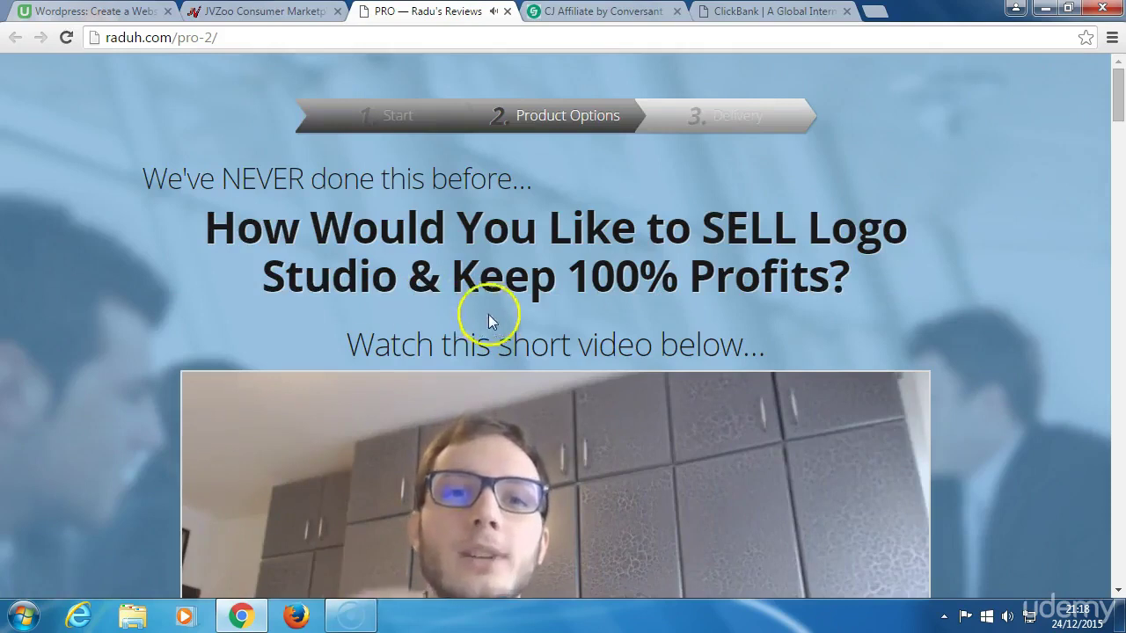
Step: Examine the headline and video on the Logo Studio PRO sales page, and close it to return to the product listings
scroll(526, 380, down, 2)
scroll(533, 422, down, 2)
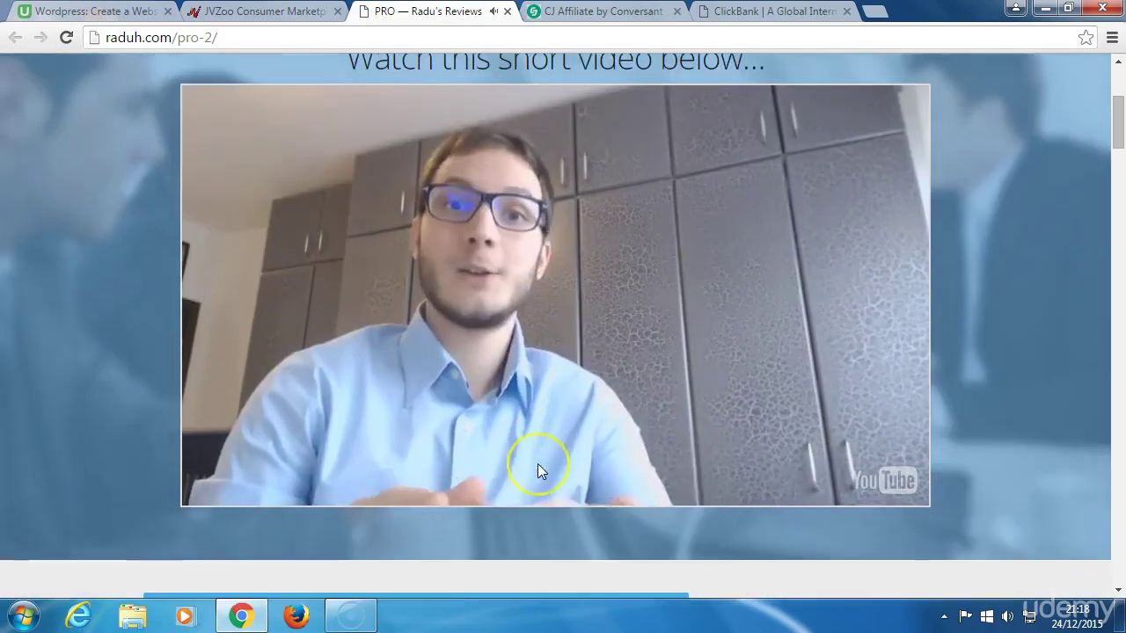
scroll(537, 465, up, 2)
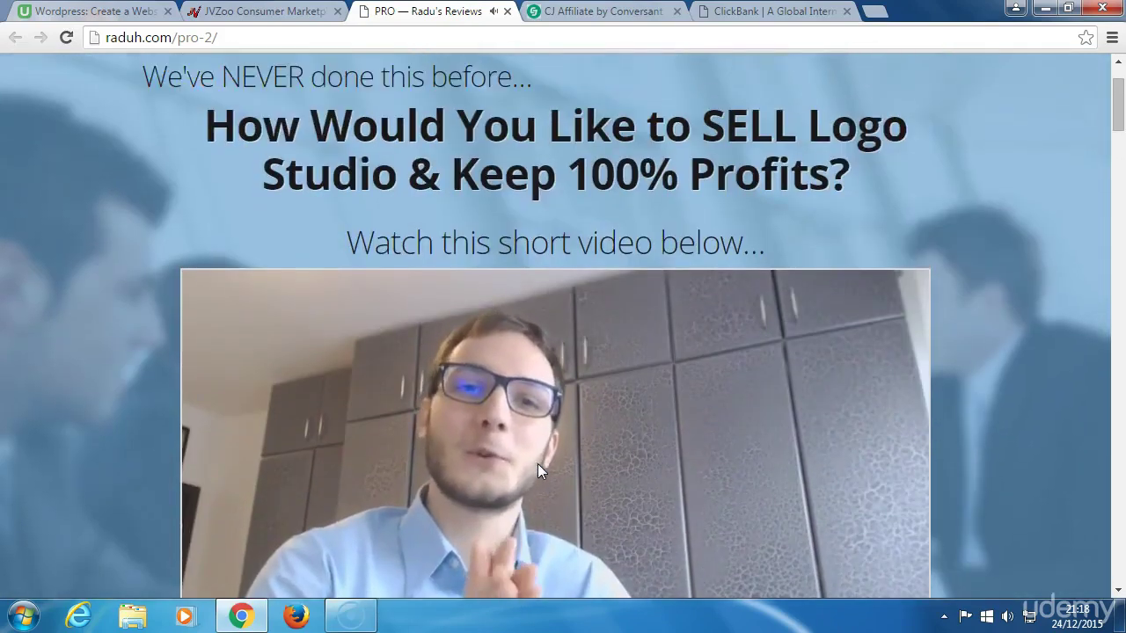
click(488, 171)
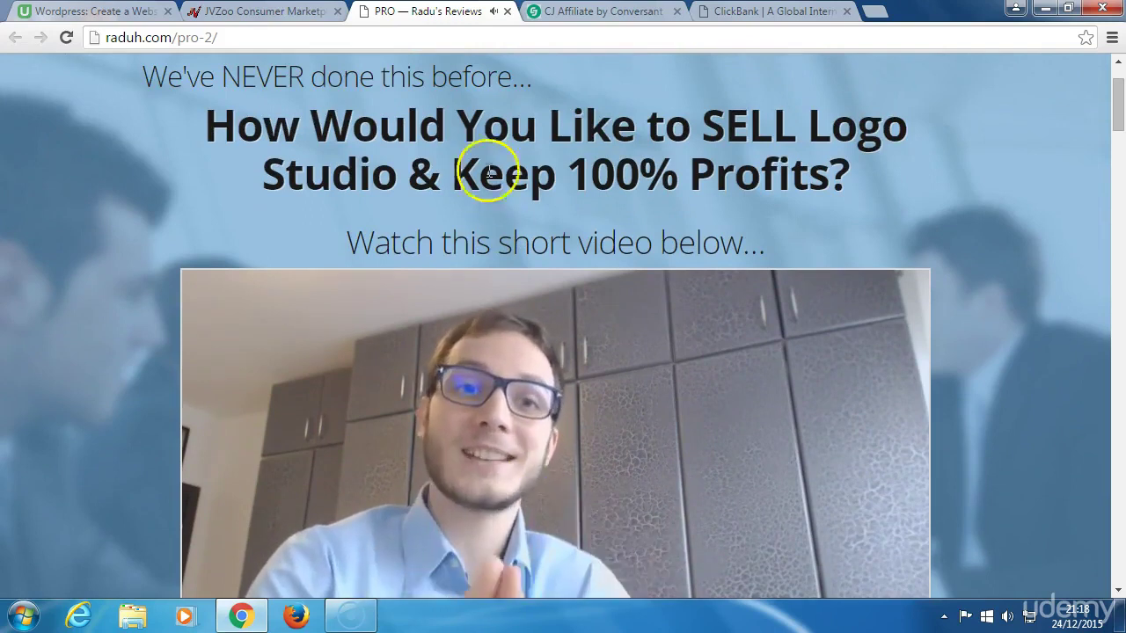
click(506, 11)
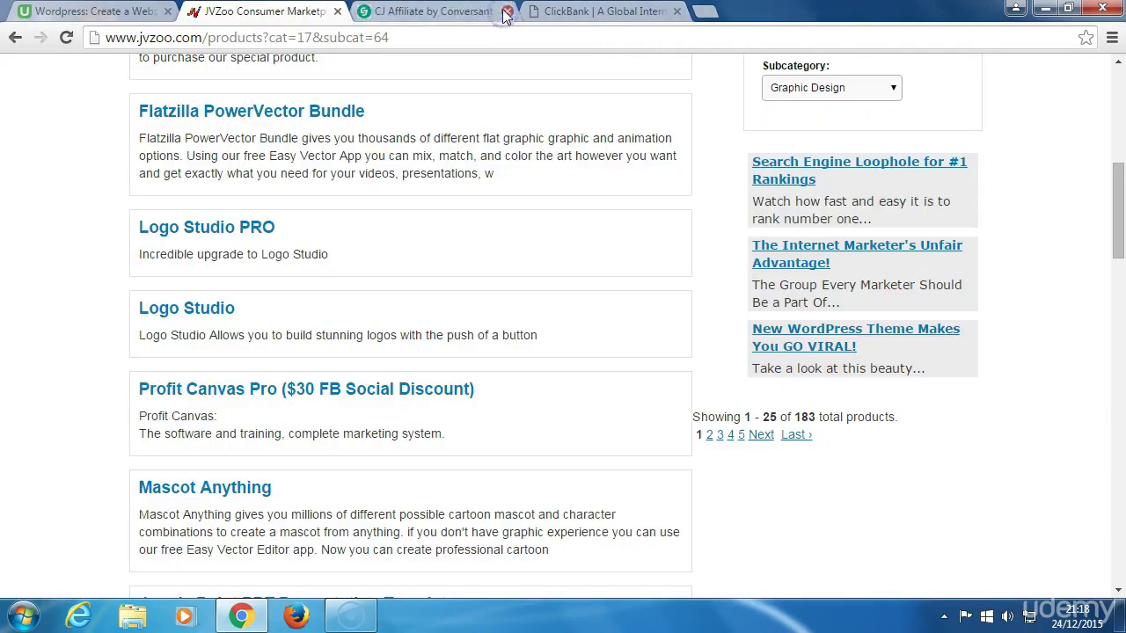
click(281, 386)
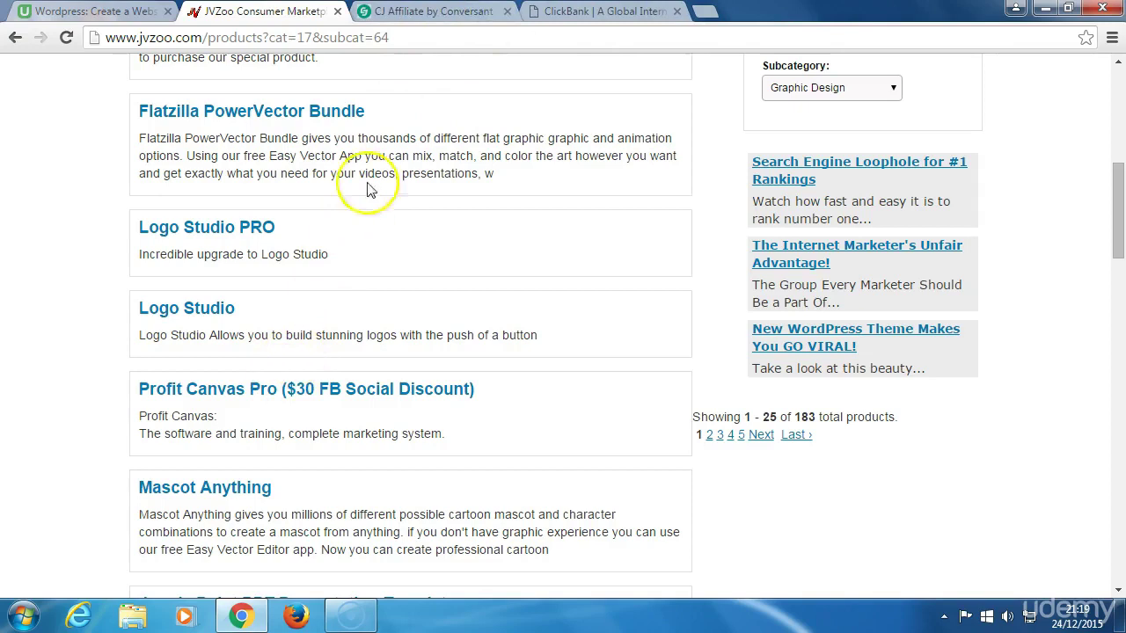
Step: Switch to the CJ Affiliate site and review its advertiser and publisher sign-up offers, What's New section and footer links
click(403, 15)
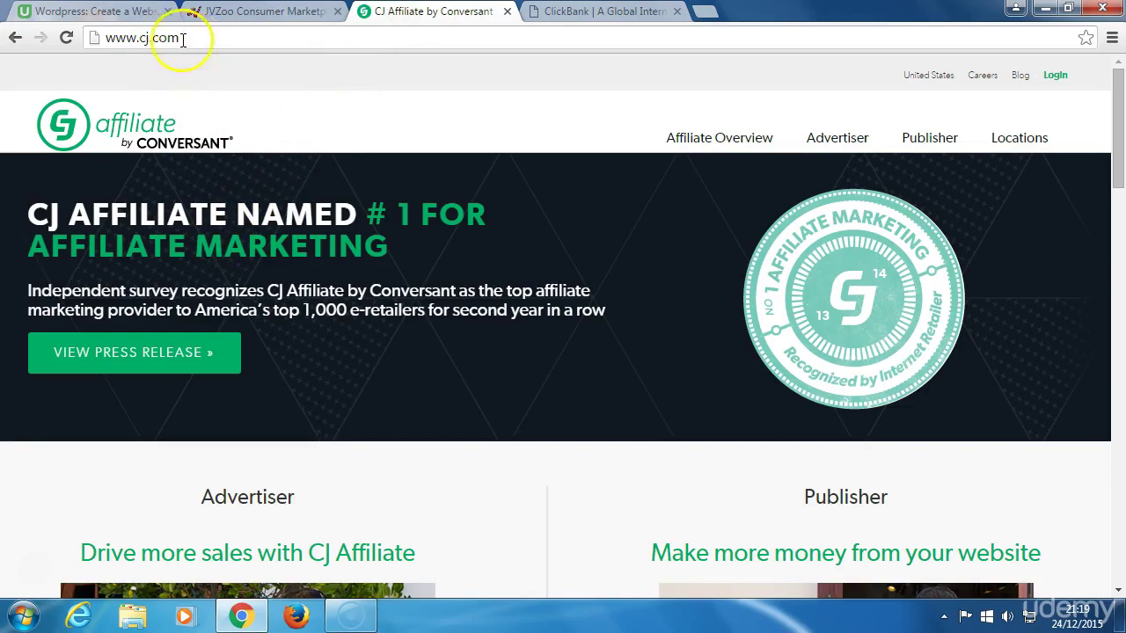
scroll(191, 409, down, 4)
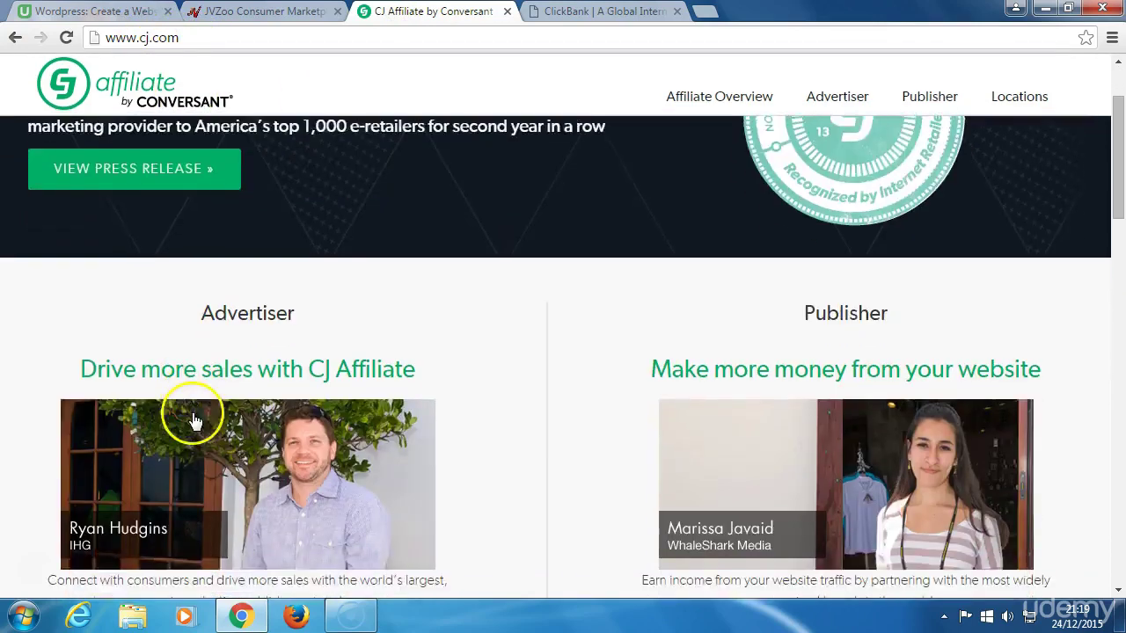
scroll(568, 486, down, 3)
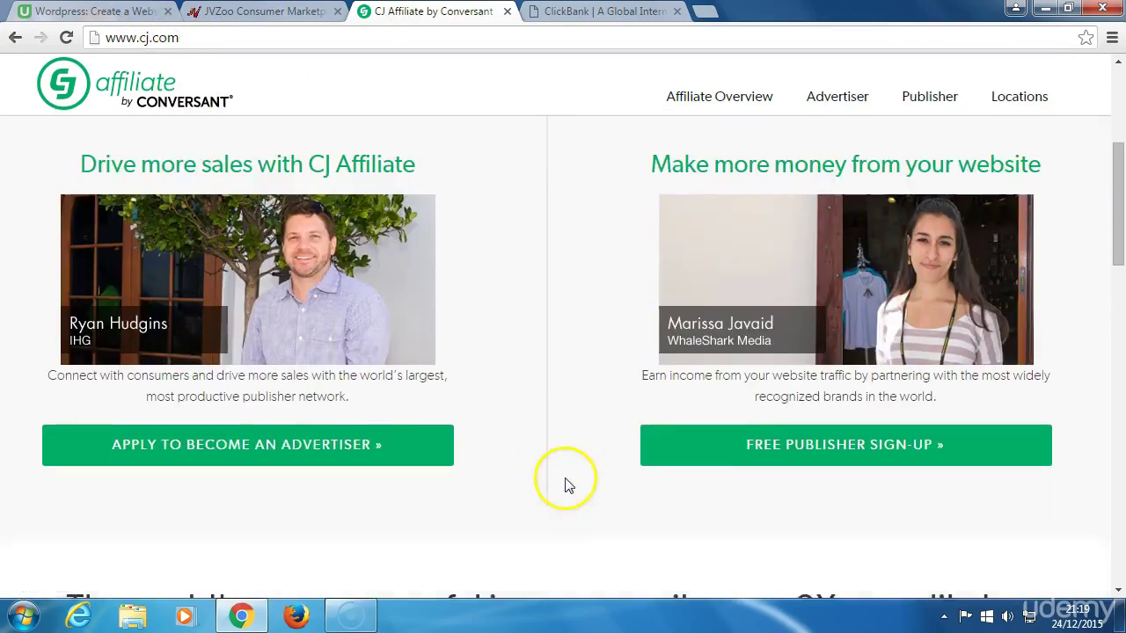
scroll(567, 485, down, 3)
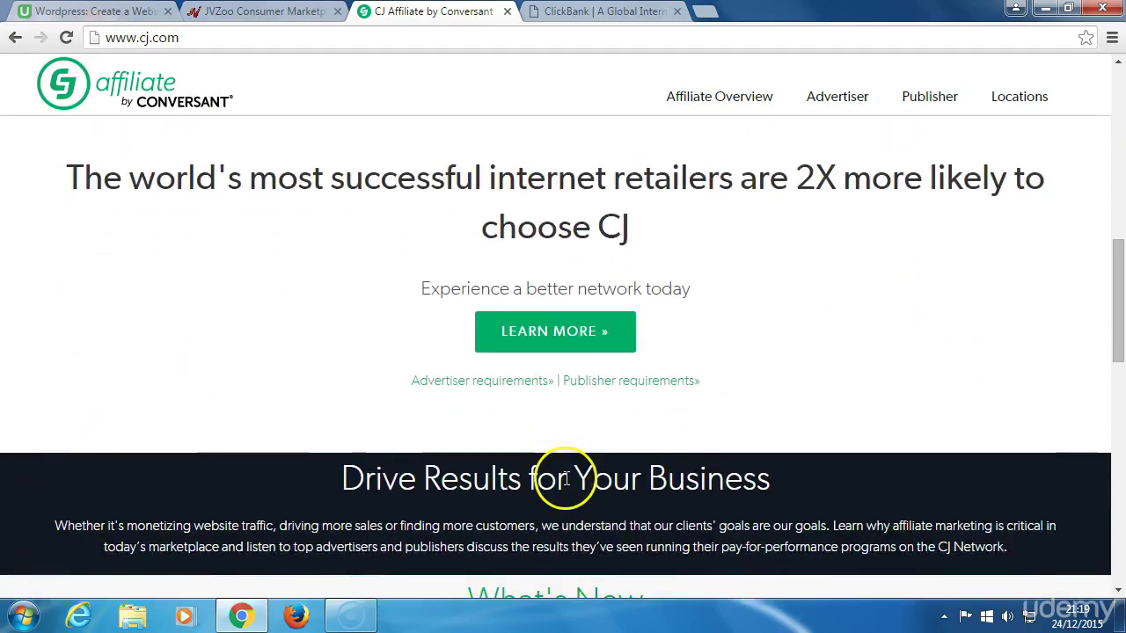
scroll(566, 479, down, 5)
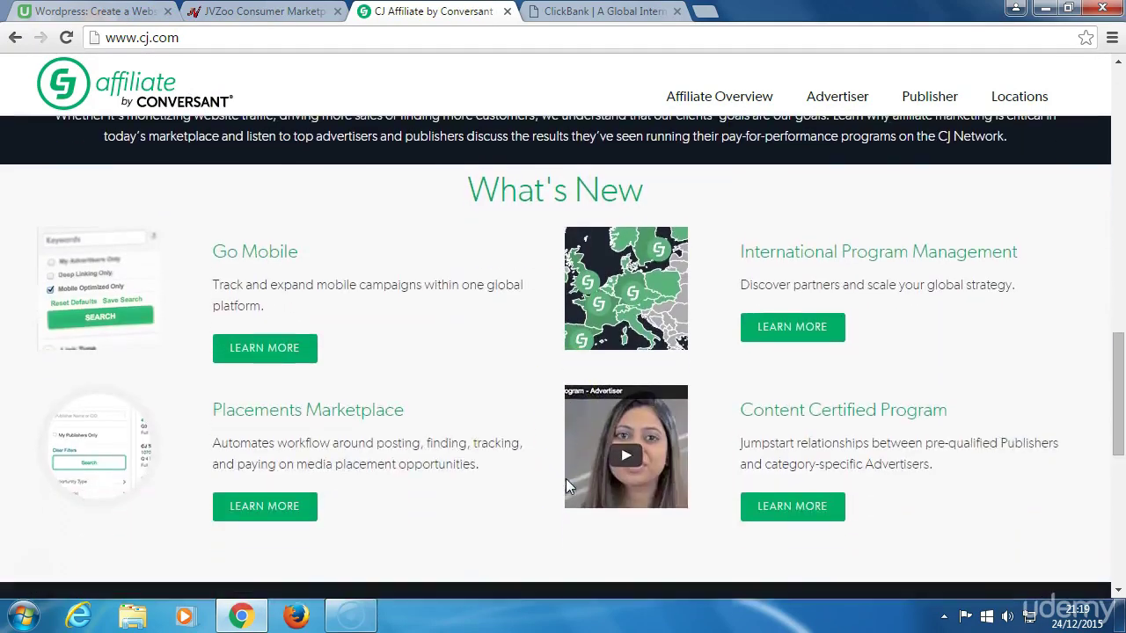
scroll(519, 493, down, 2)
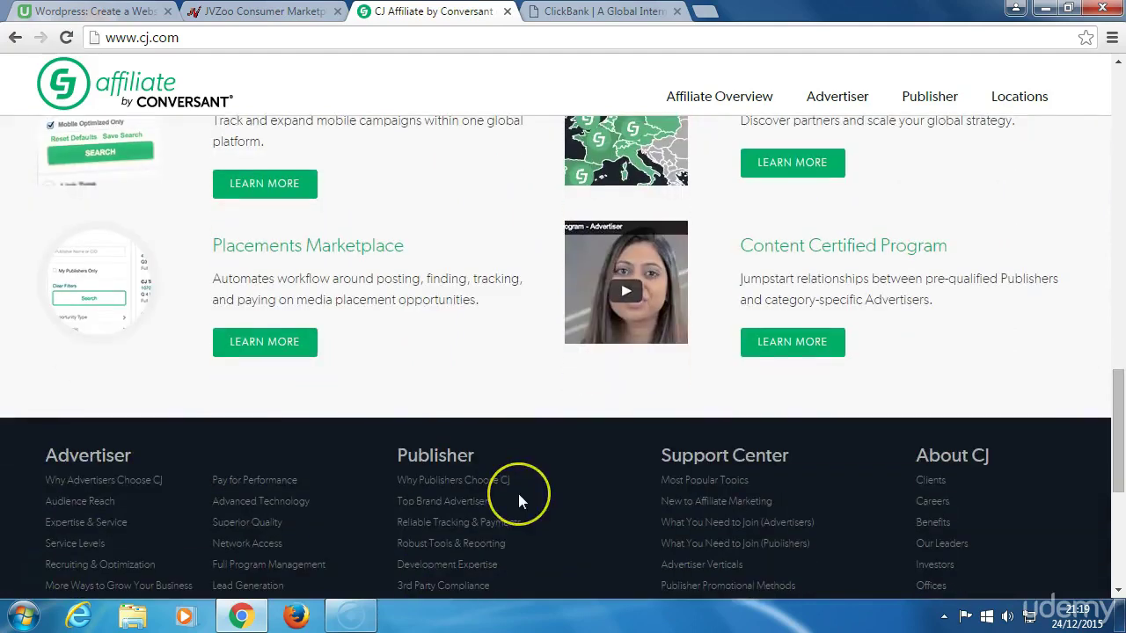
scroll(518, 498, down, 2)
scroll(518, 498, up, 4)
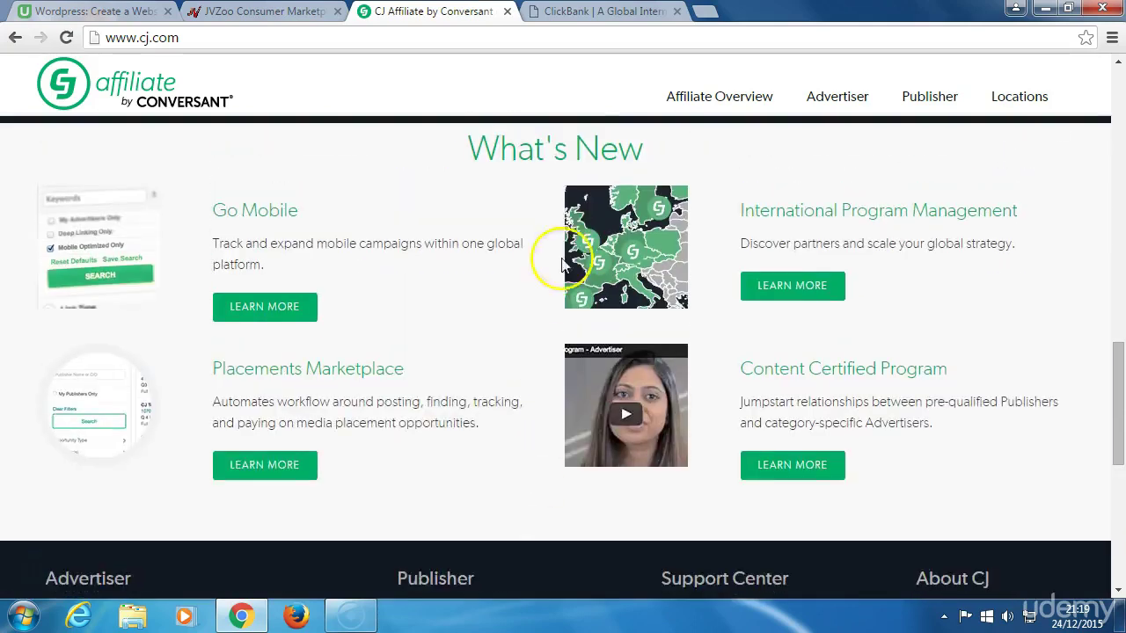
Step: Switch to the ClickBank site, cycle through its home page banners and examine the categories and Featured Products
click(579, 12)
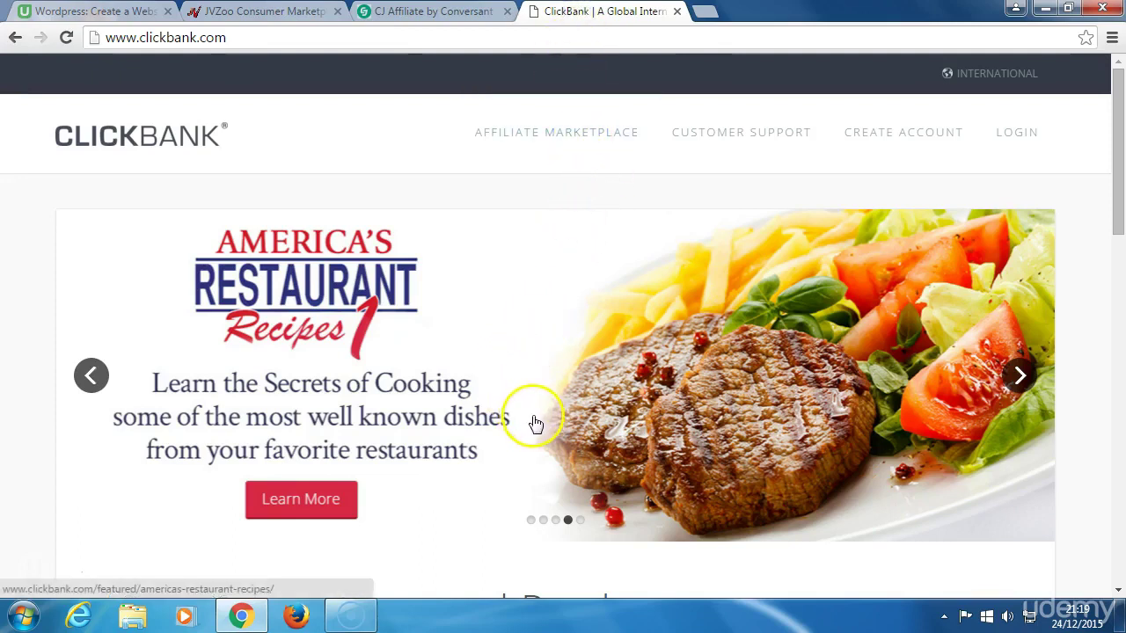
click(1019, 380)
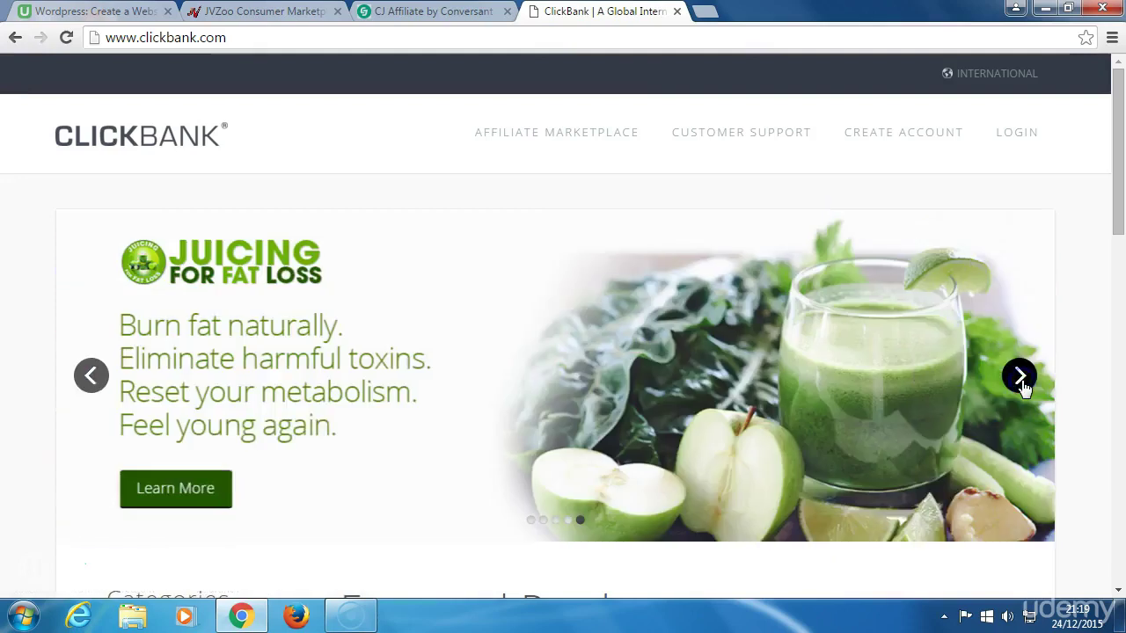
click(1020, 378)
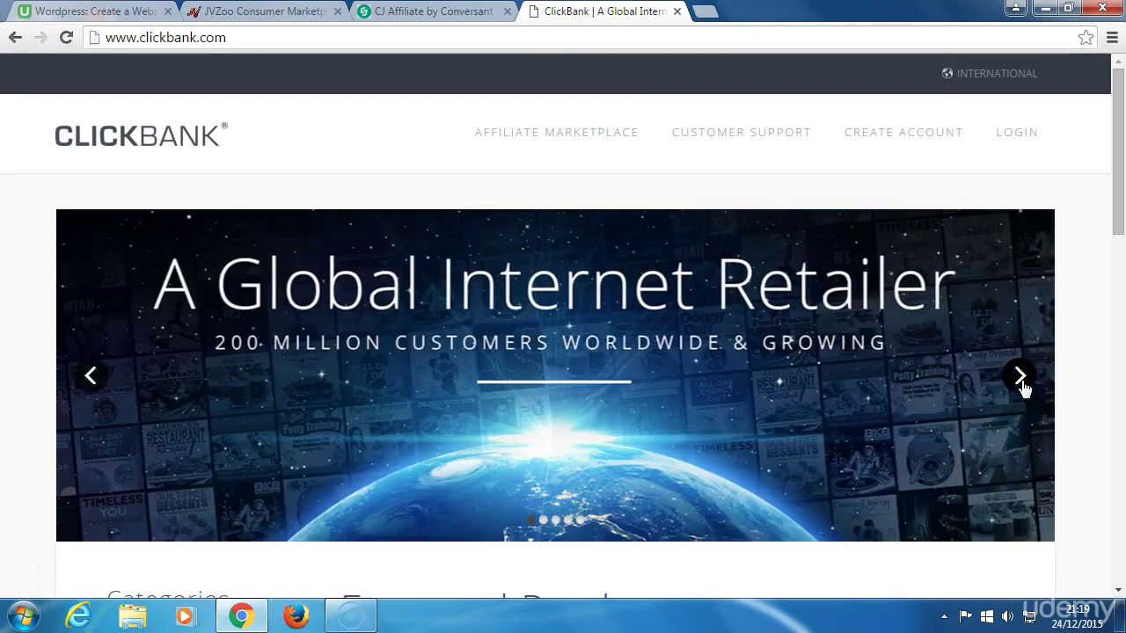
click(1020, 381)
click(1016, 380)
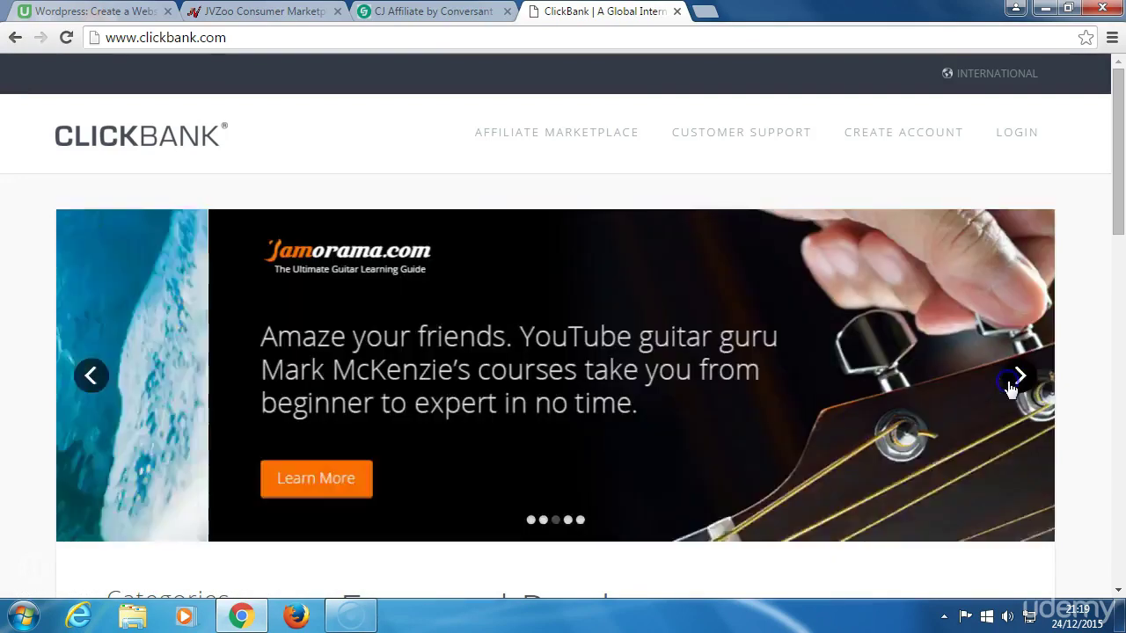
click(1015, 380)
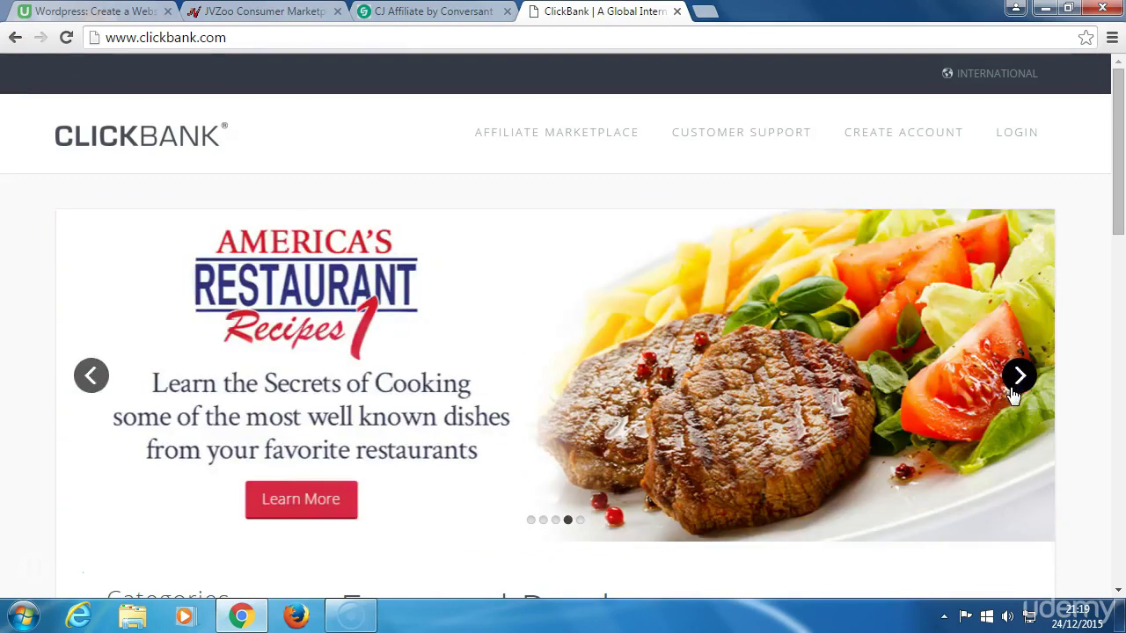
scroll(1013, 395, down, 5)
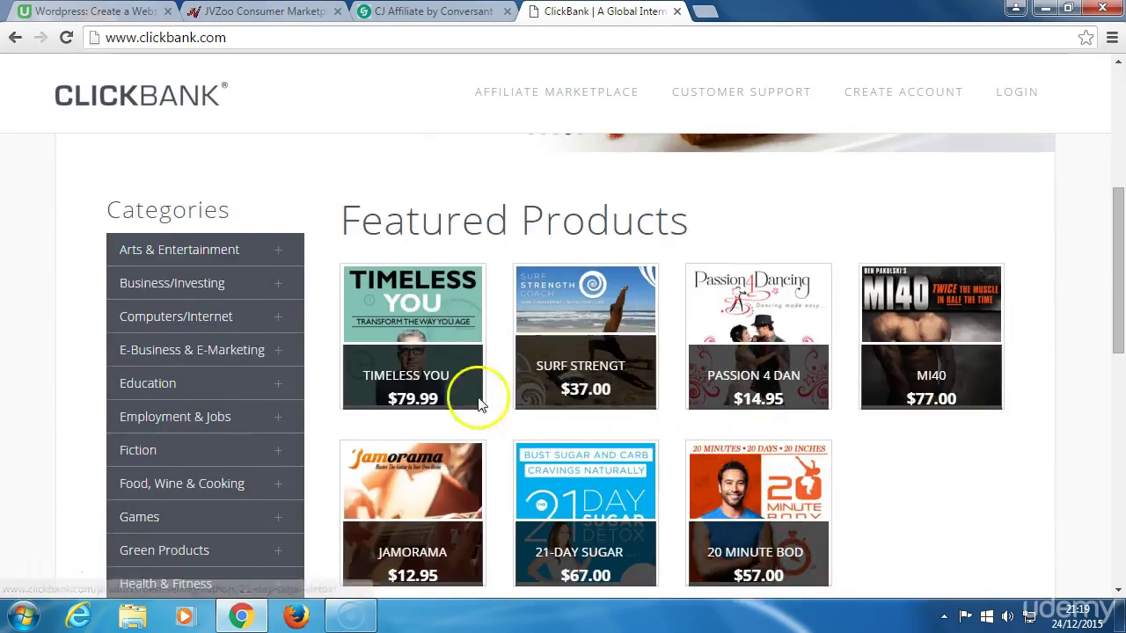
mouse_move(414, 352)
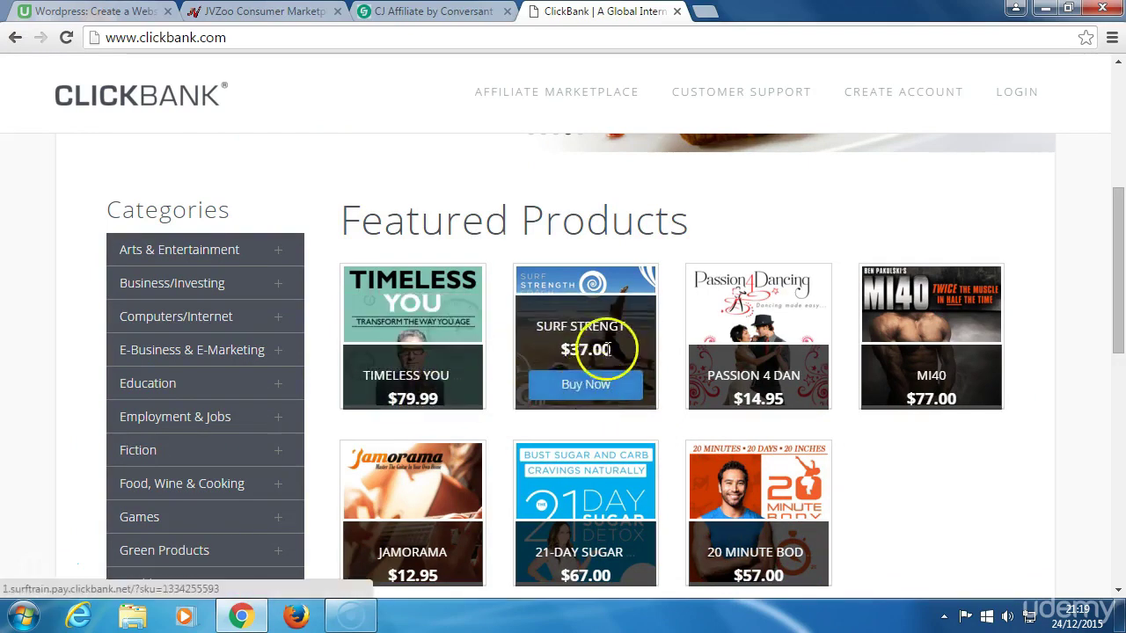
Step: Look through the ClickBank homepage's featured products and its list of product categories
mouse_move(724, 388)
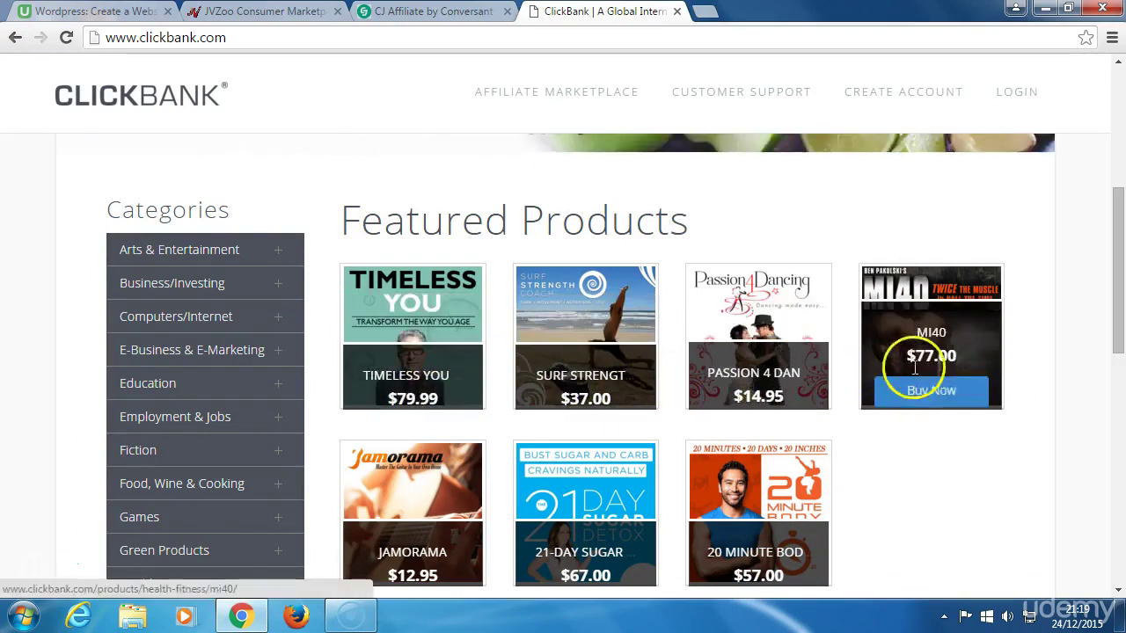
mouse_move(728, 452)
scroll(725, 470, down, 1)
scroll(724, 475, down, 2)
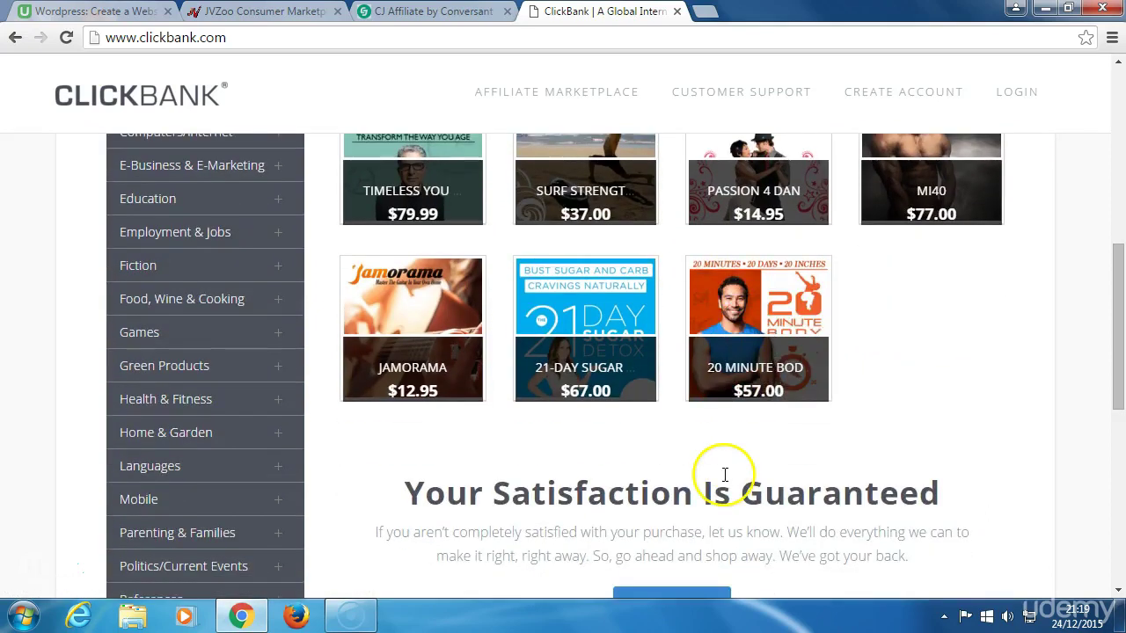
scroll(723, 479, down, 2)
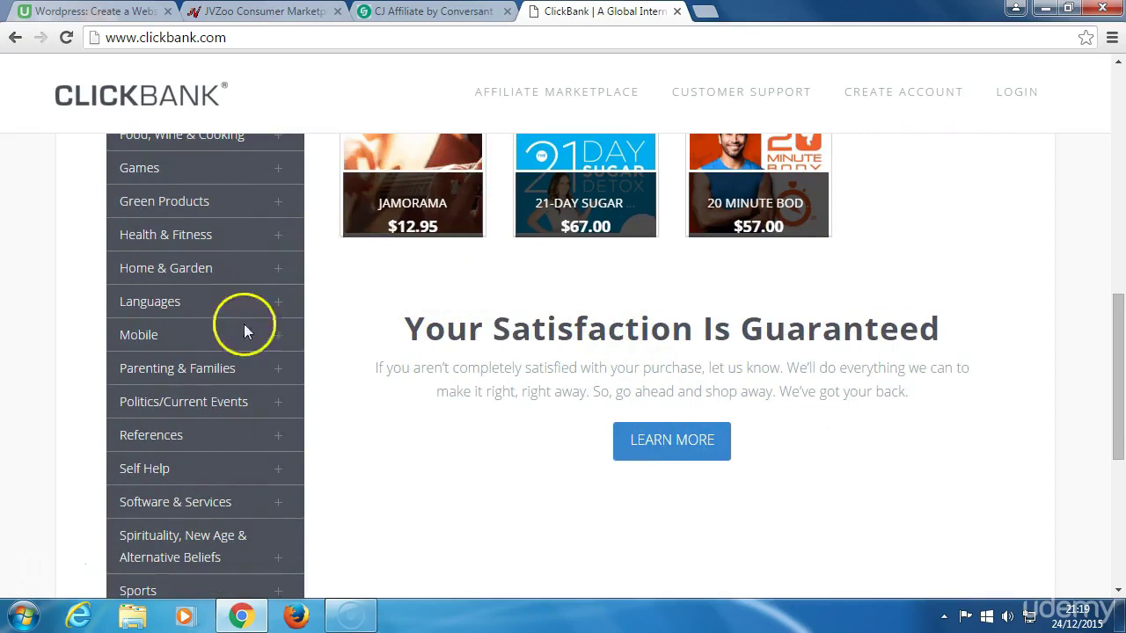
scroll(197, 514, down, 2)
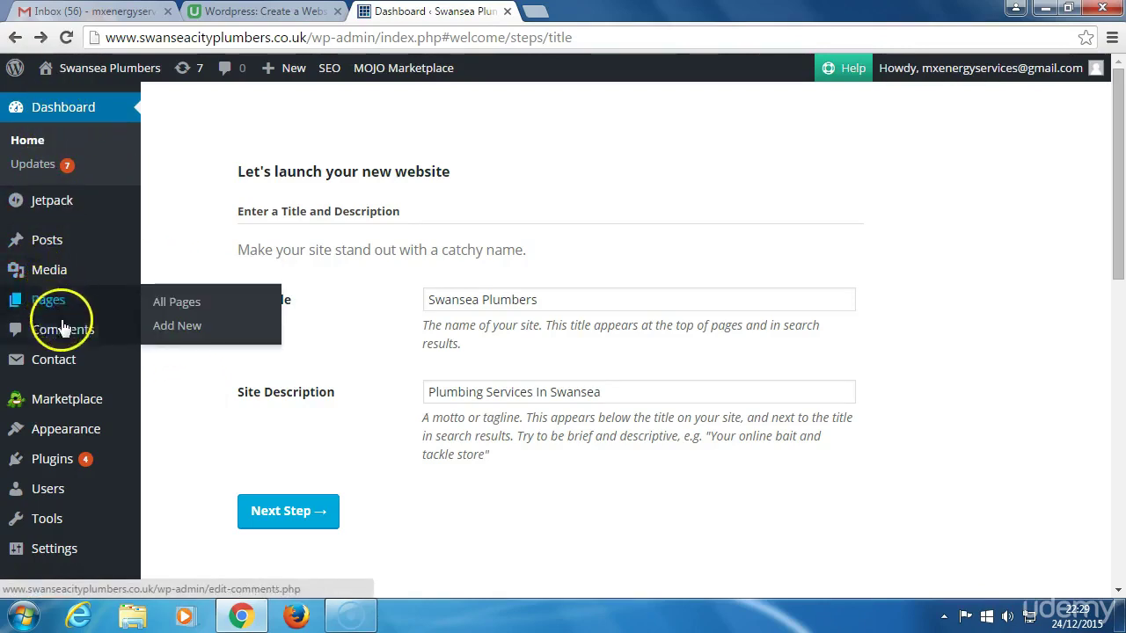
Step: Change the WordPress site's predefined skin to #26CE61 in the theme's global settings and publish the change
mouse_move(69, 437)
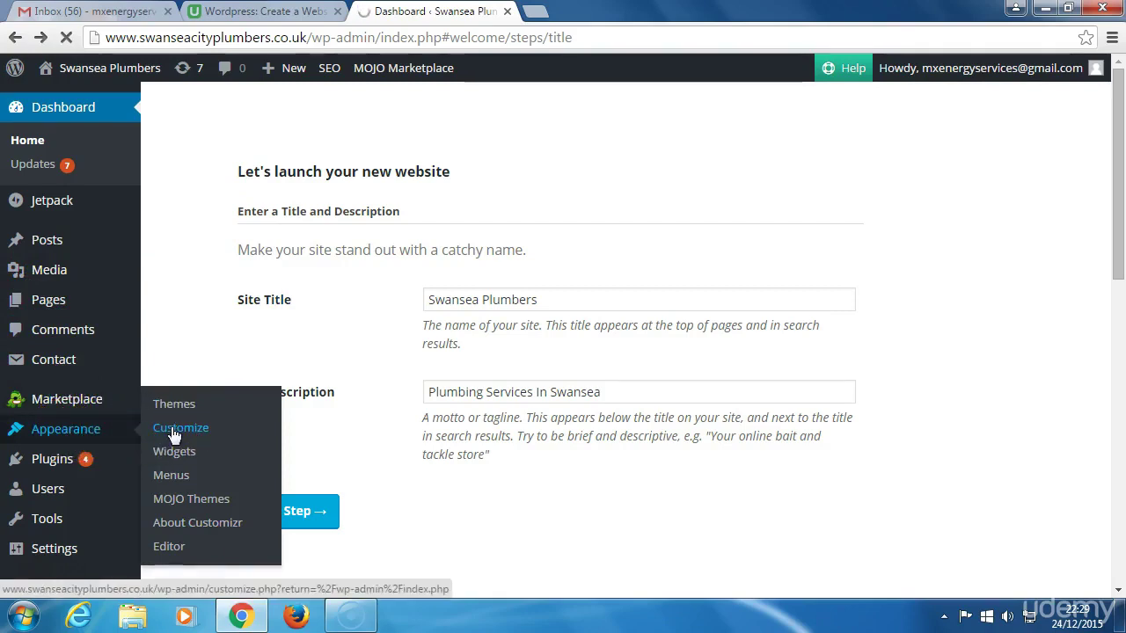
click(172, 428)
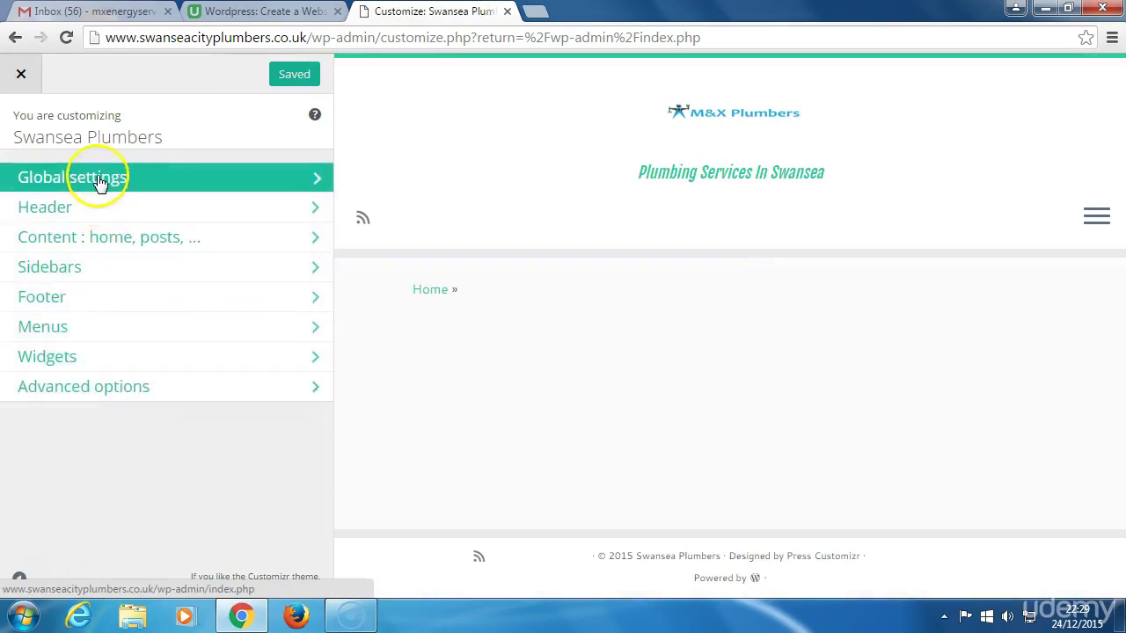
click(102, 176)
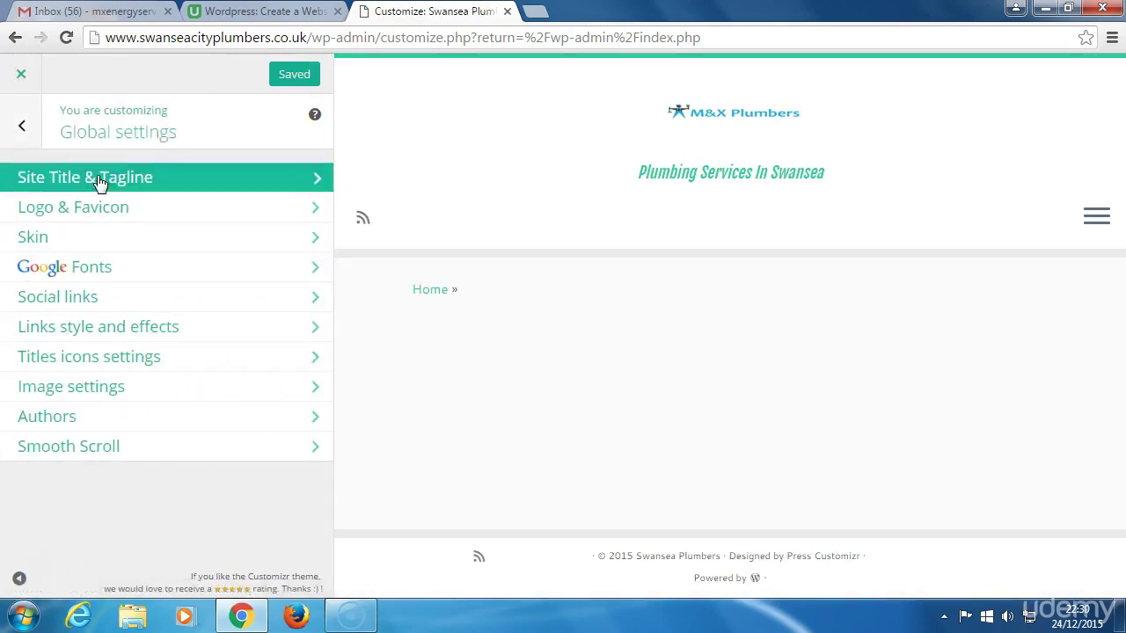
click(88, 209)
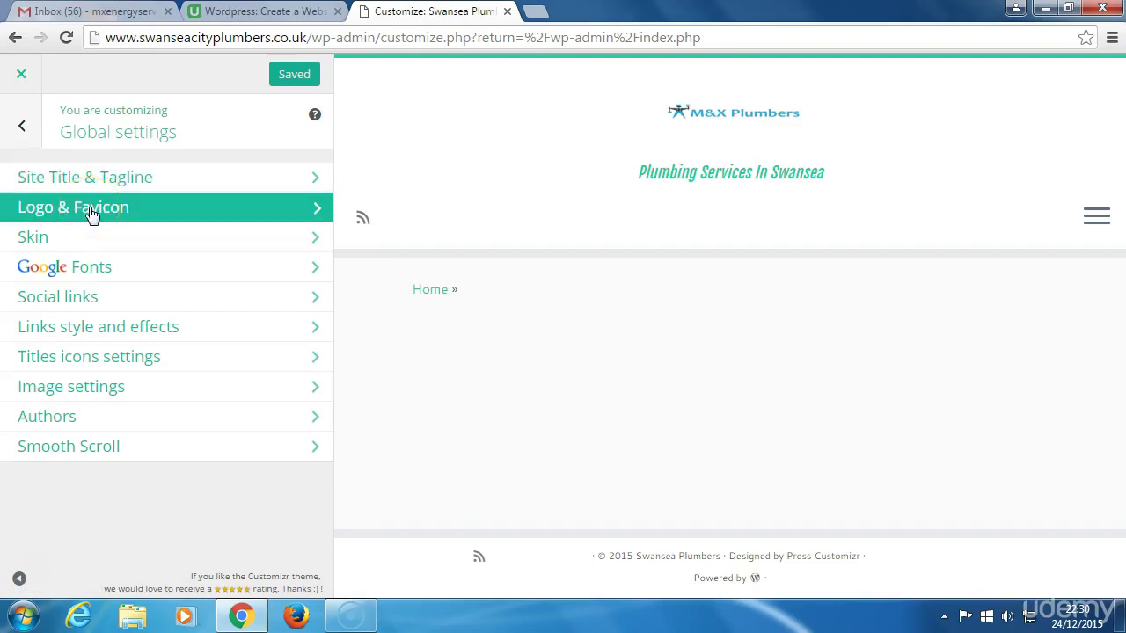
click(87, 239)
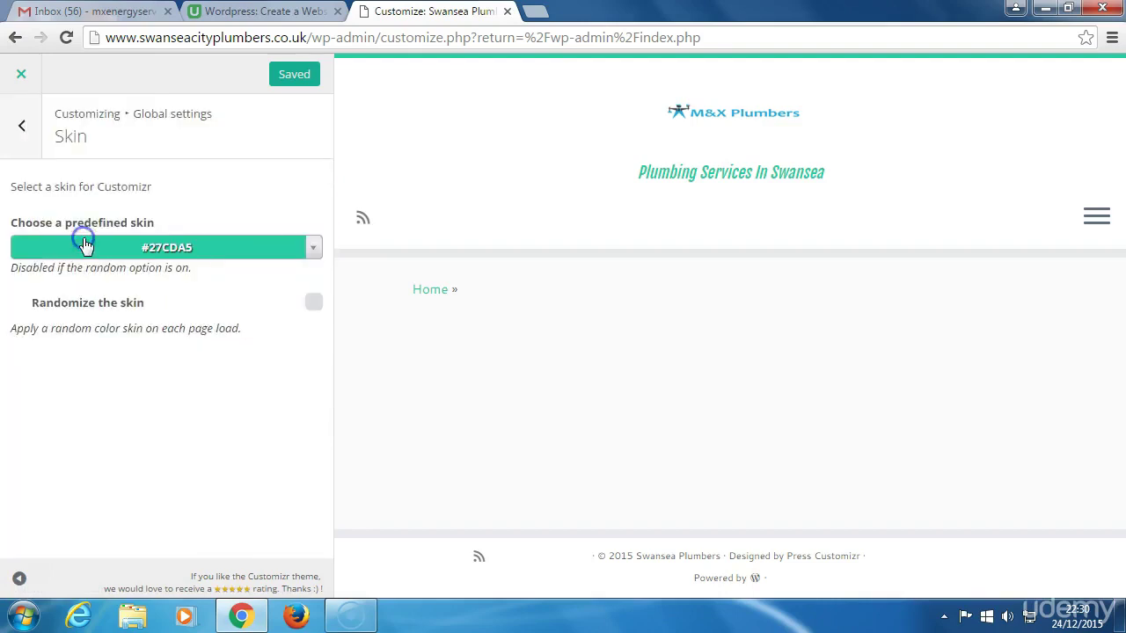
drag(81, 250, 222, 248)
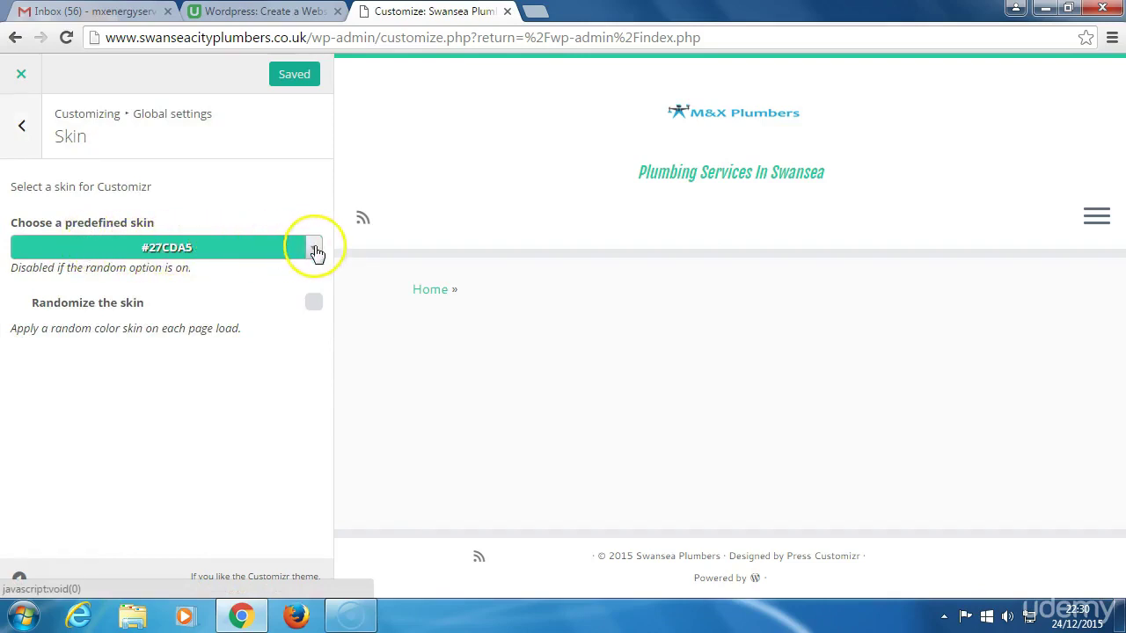
click(316, 251)
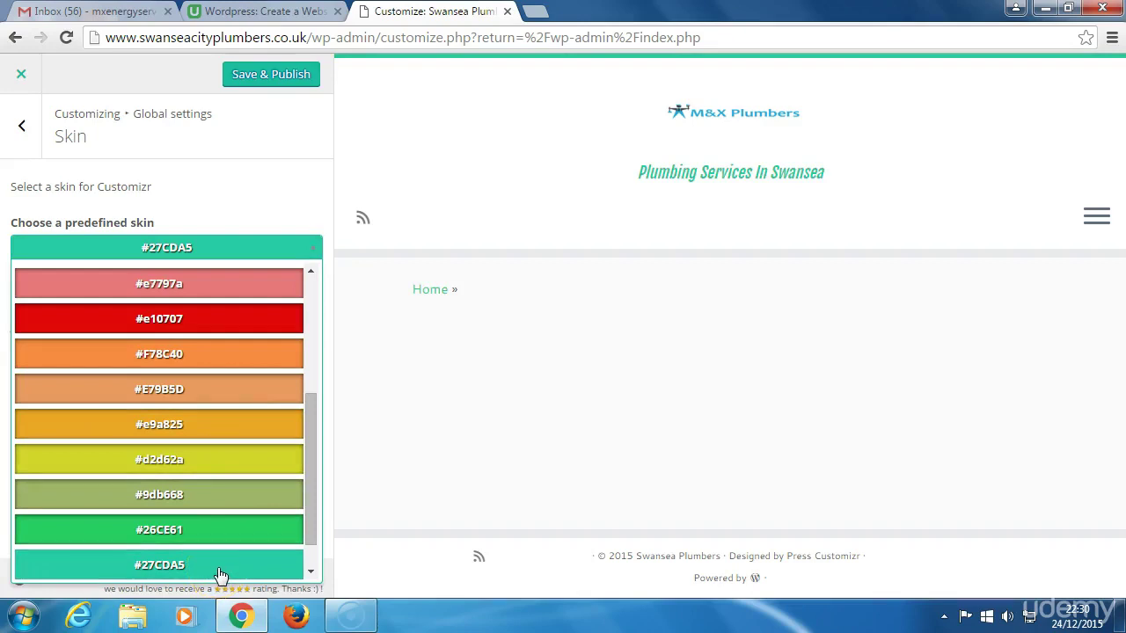
click(225, 532)
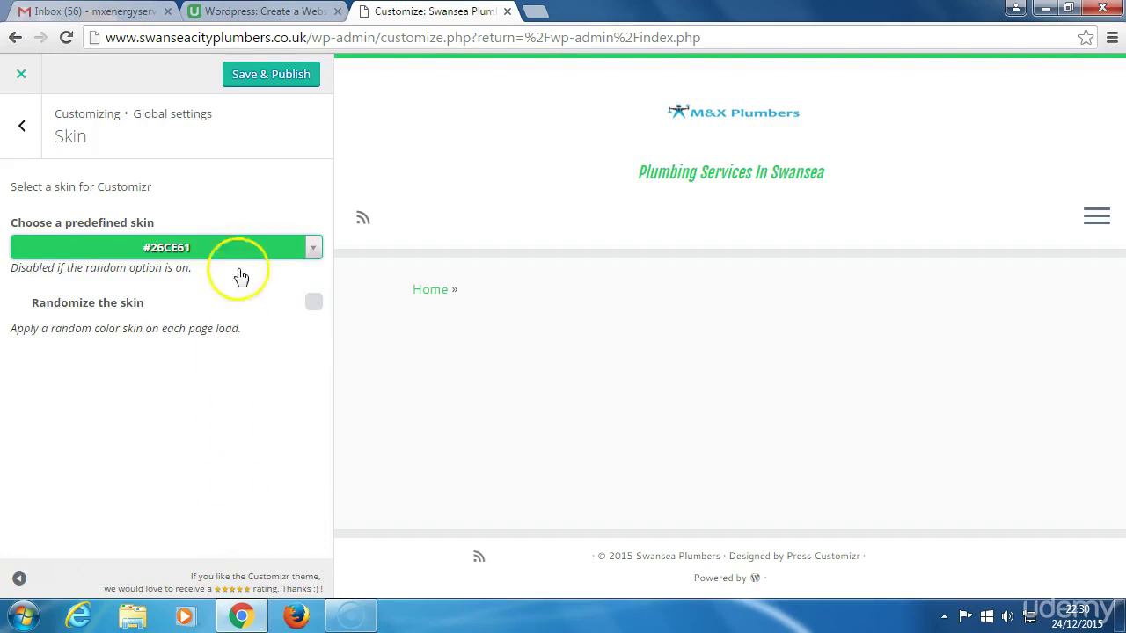
click(272, 76)
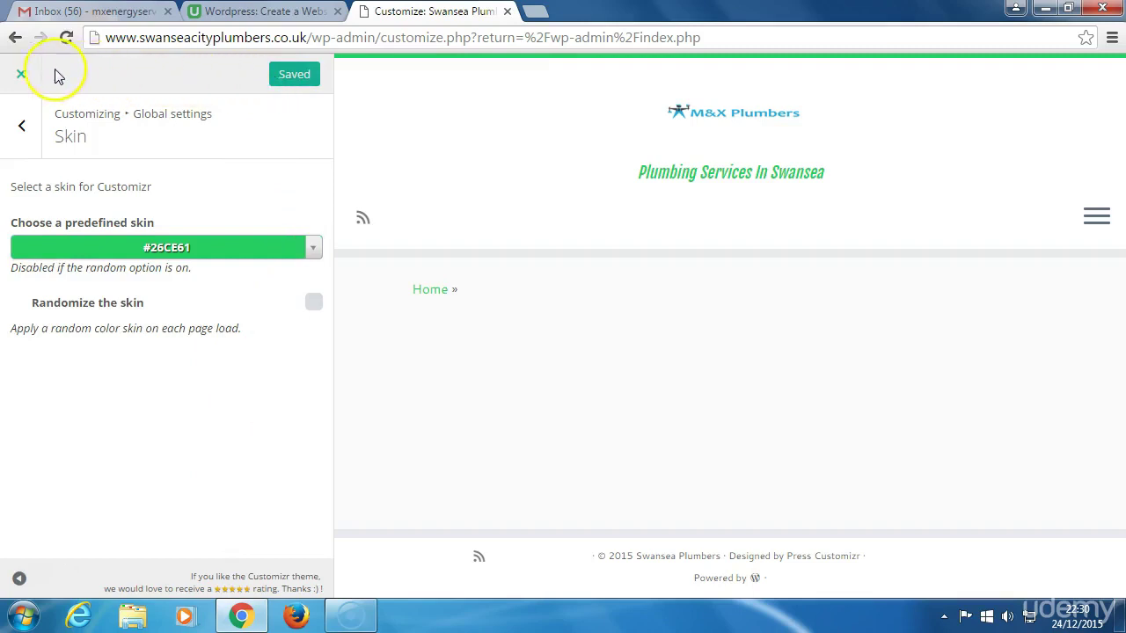
Step: Visit the live Swansea Plumbers site and check the new skin colour on the Home and About pages
click(14, 40)
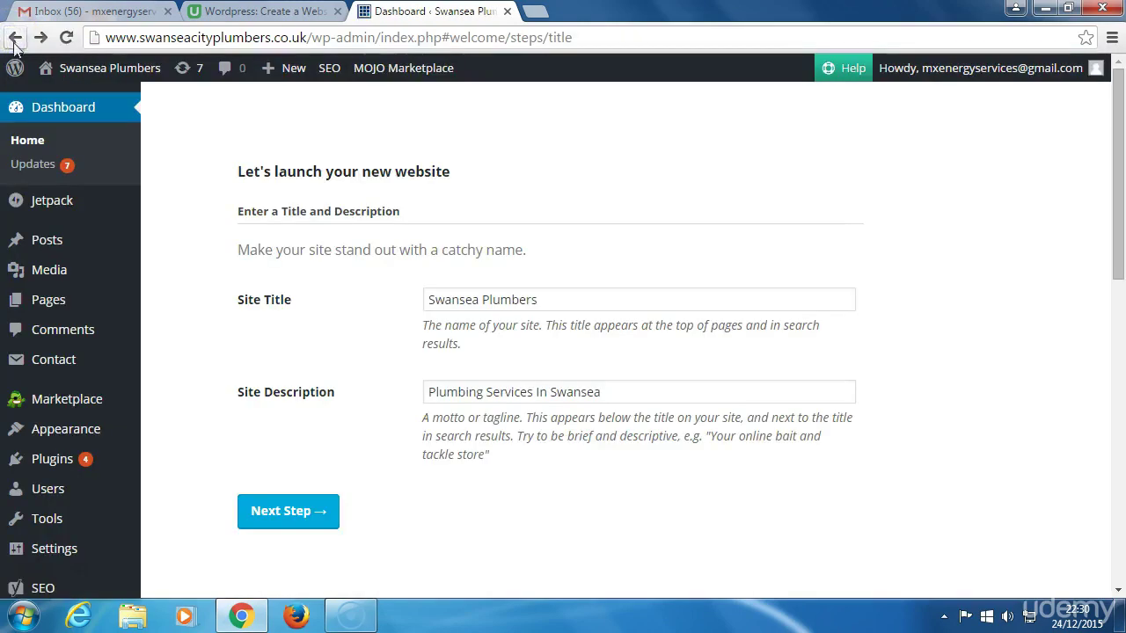
mouse_move(70, 69)
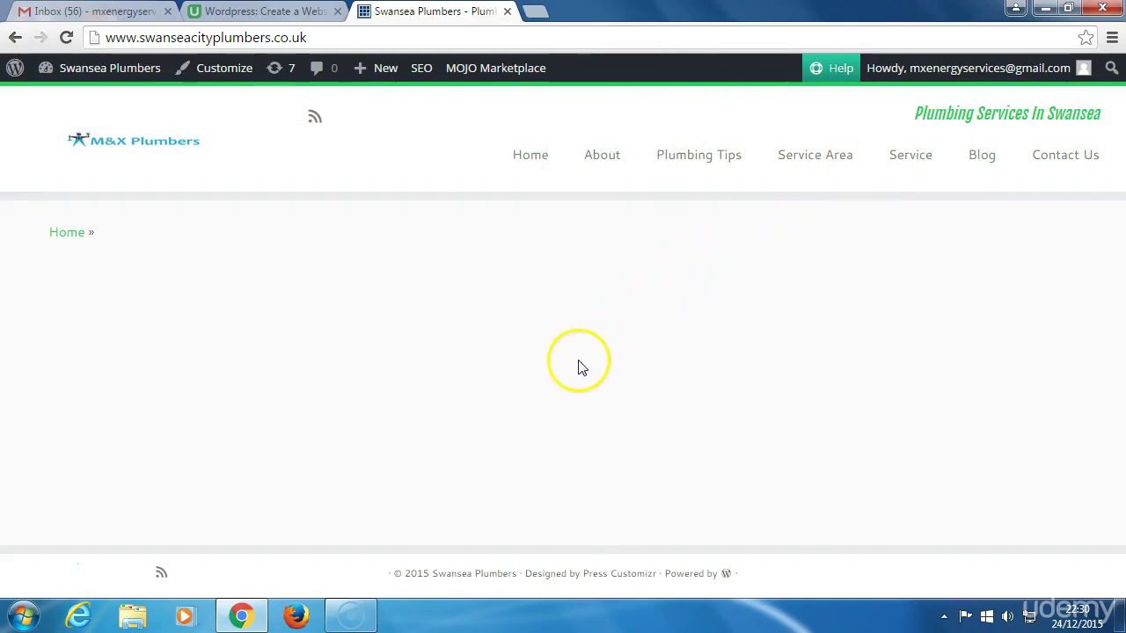
click(530, 158)
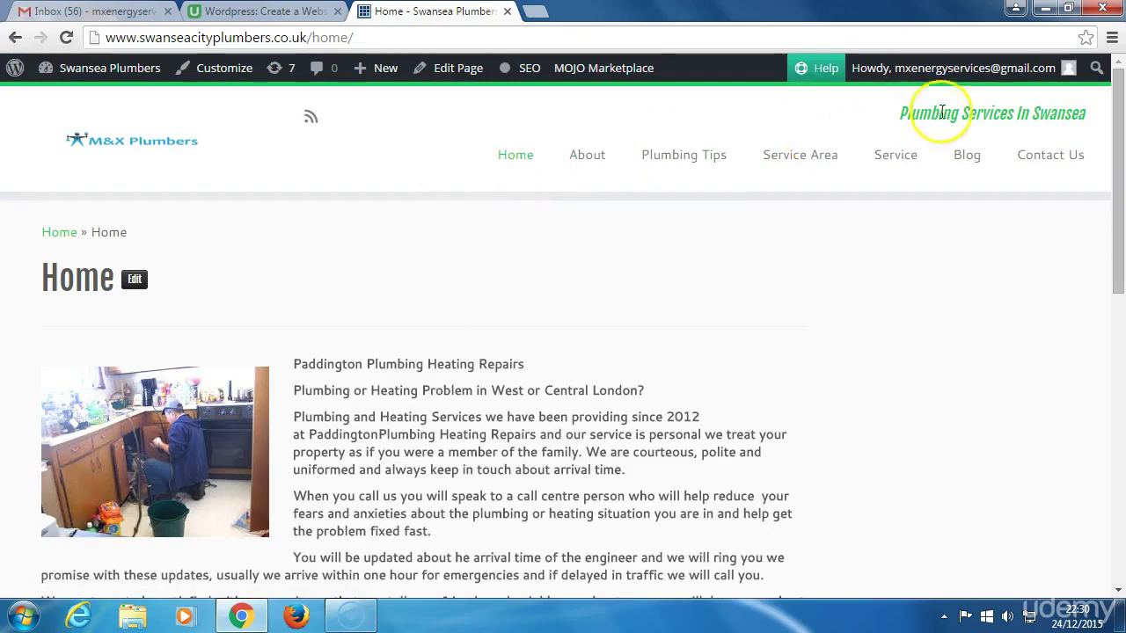
click(589, 162)
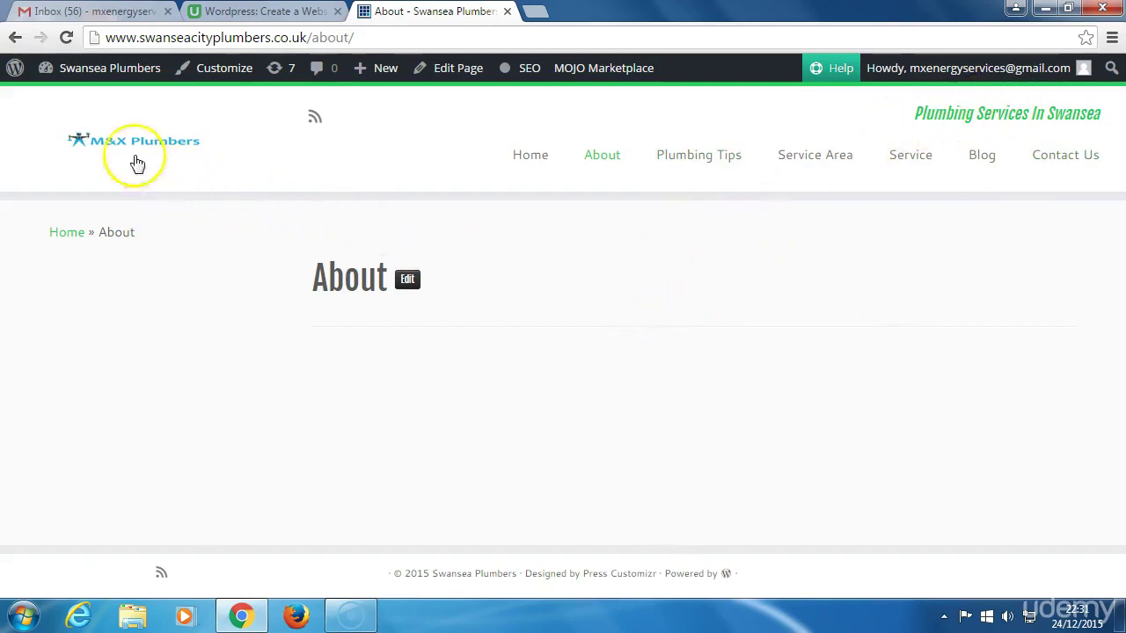
Step: Set the site's Google font pair to Oswald & Droid Serif in the theme's global settings and publish it
click(55, 102)
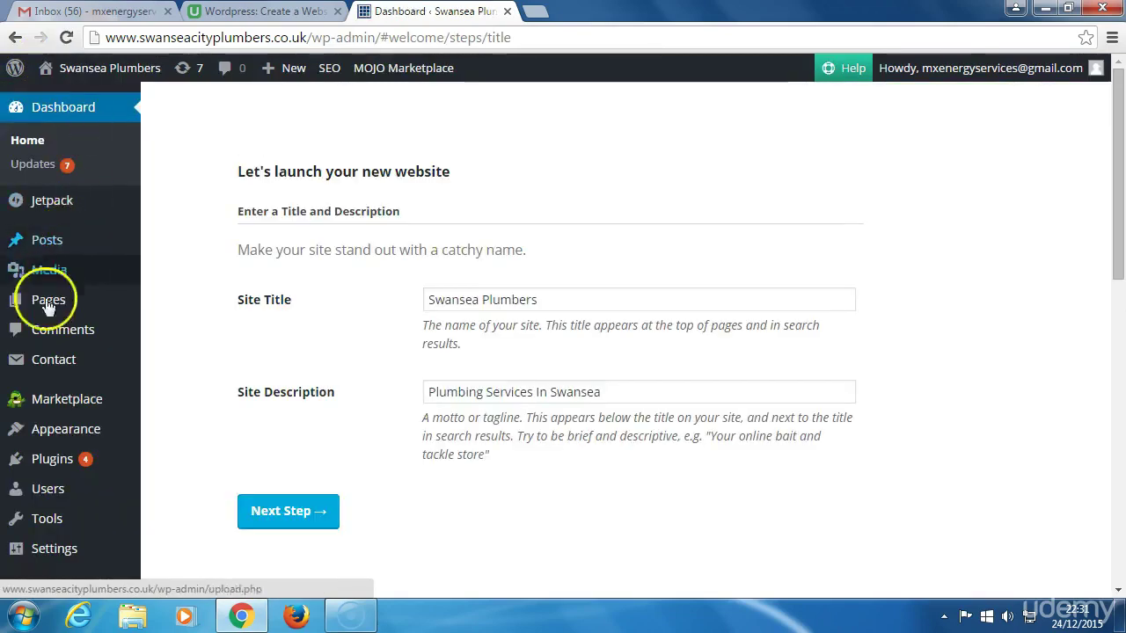
click(103, 435)
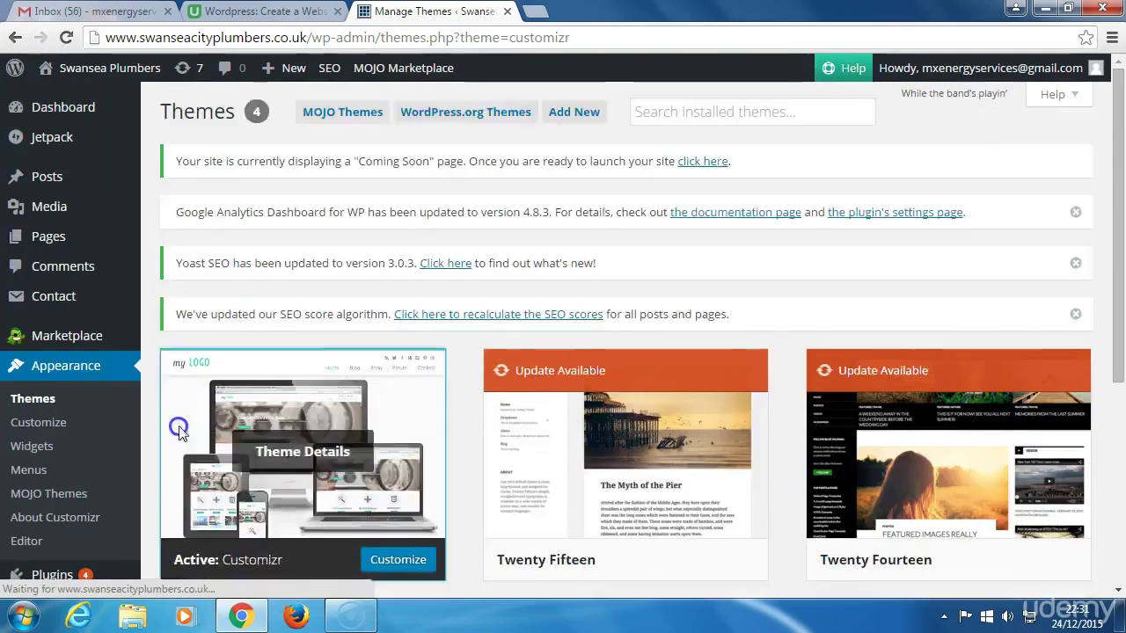
click(171, 428)
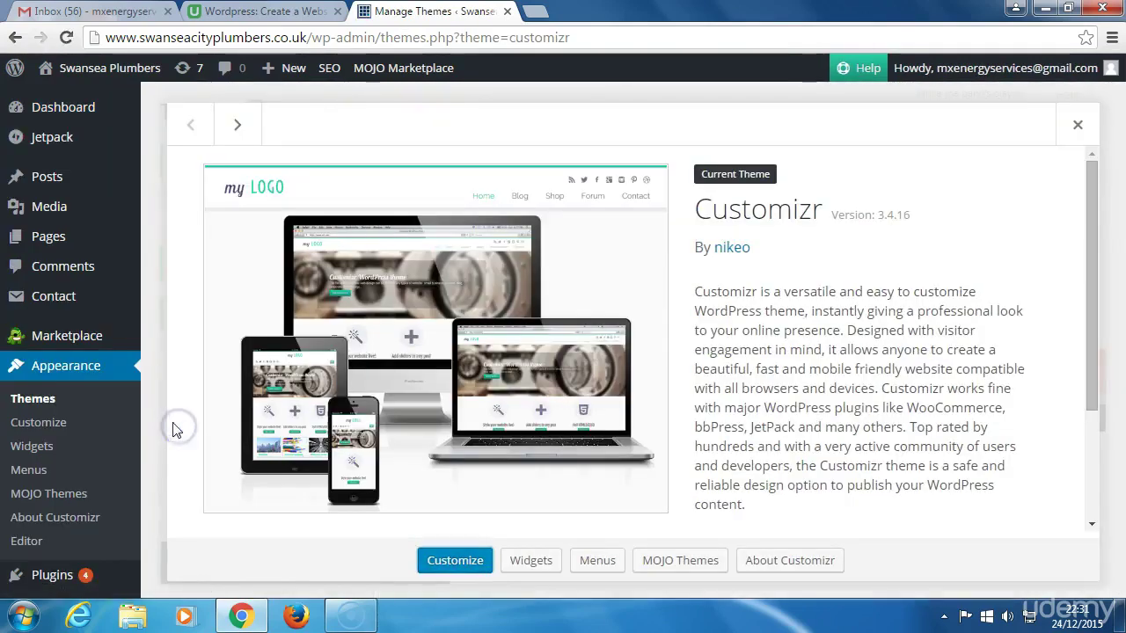
click(61, 423)
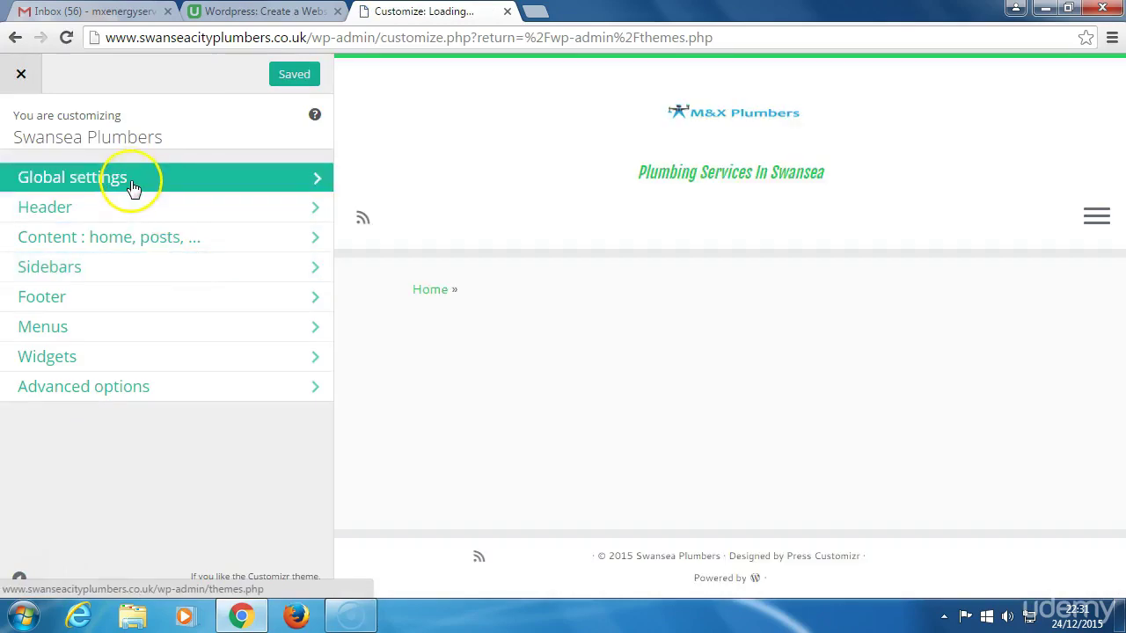
click(123, 183)
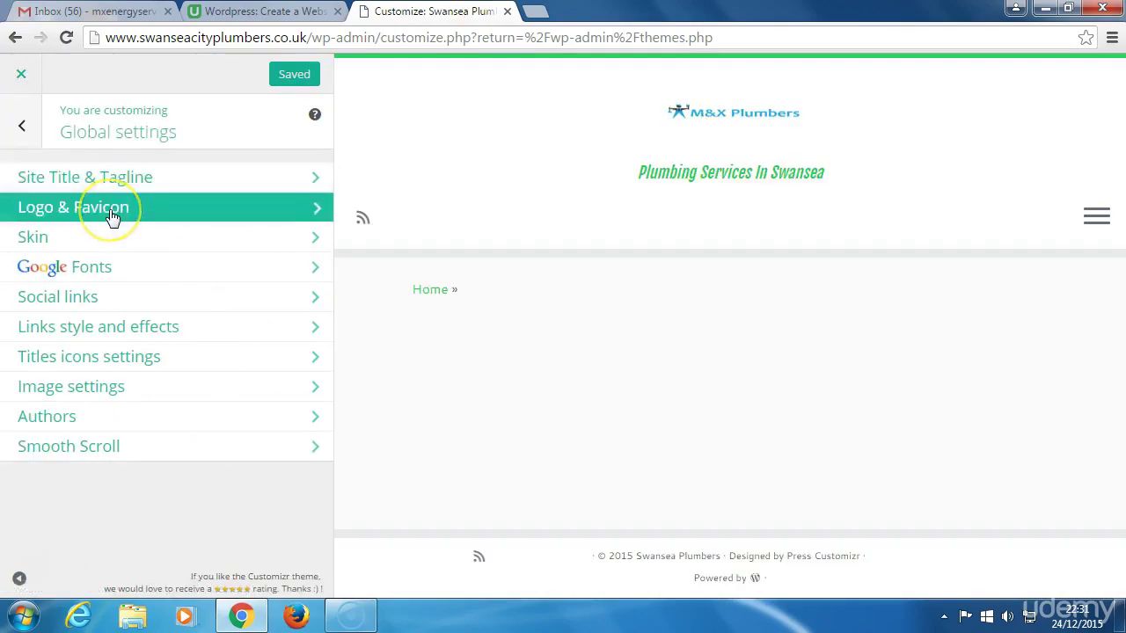
click(111, 267)
click(31, 270)
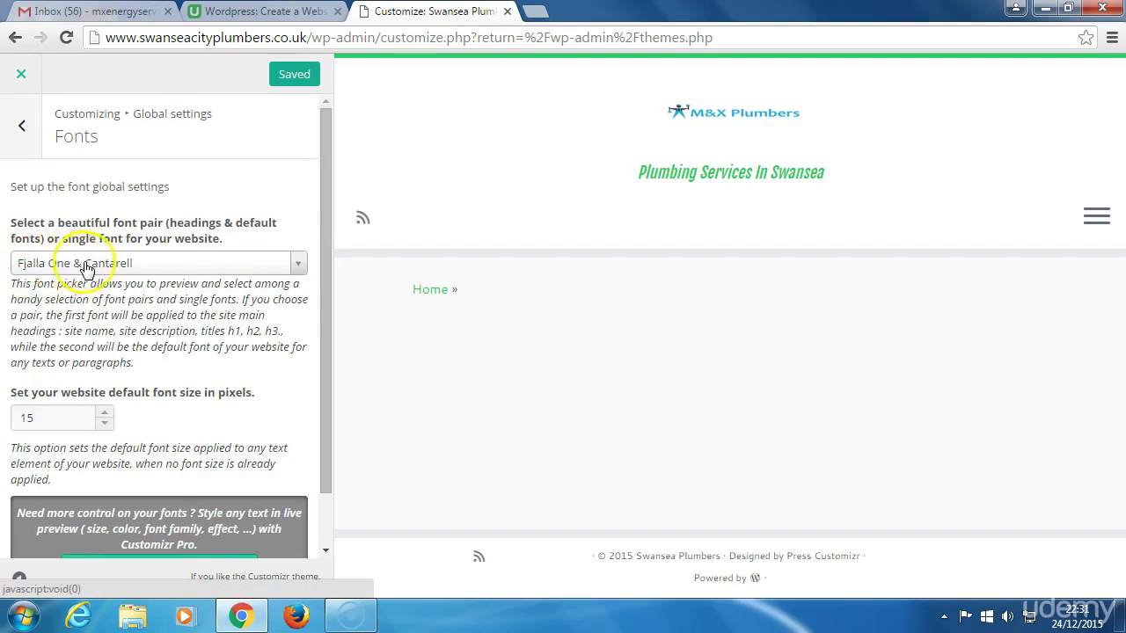
click(297, 262)
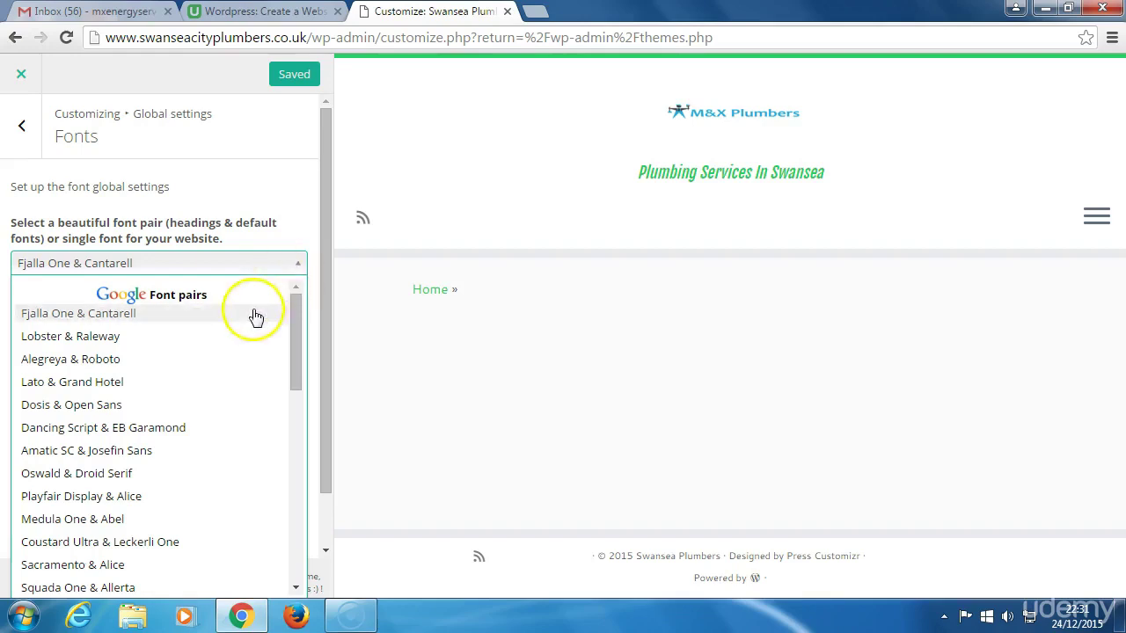
click(167, 481)
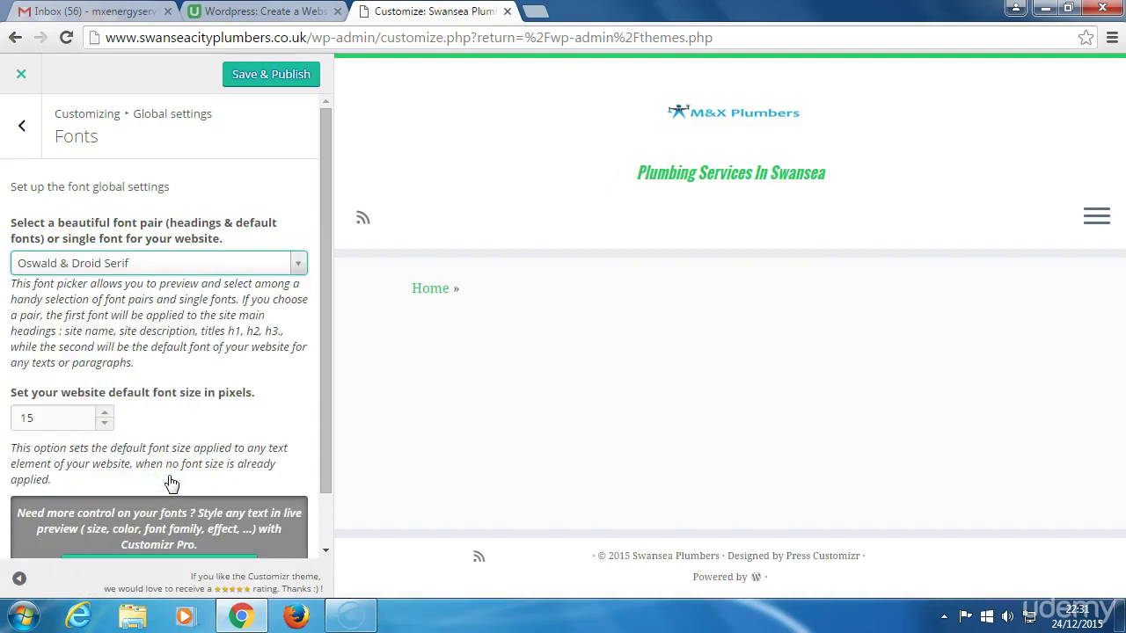
click(259, 78)
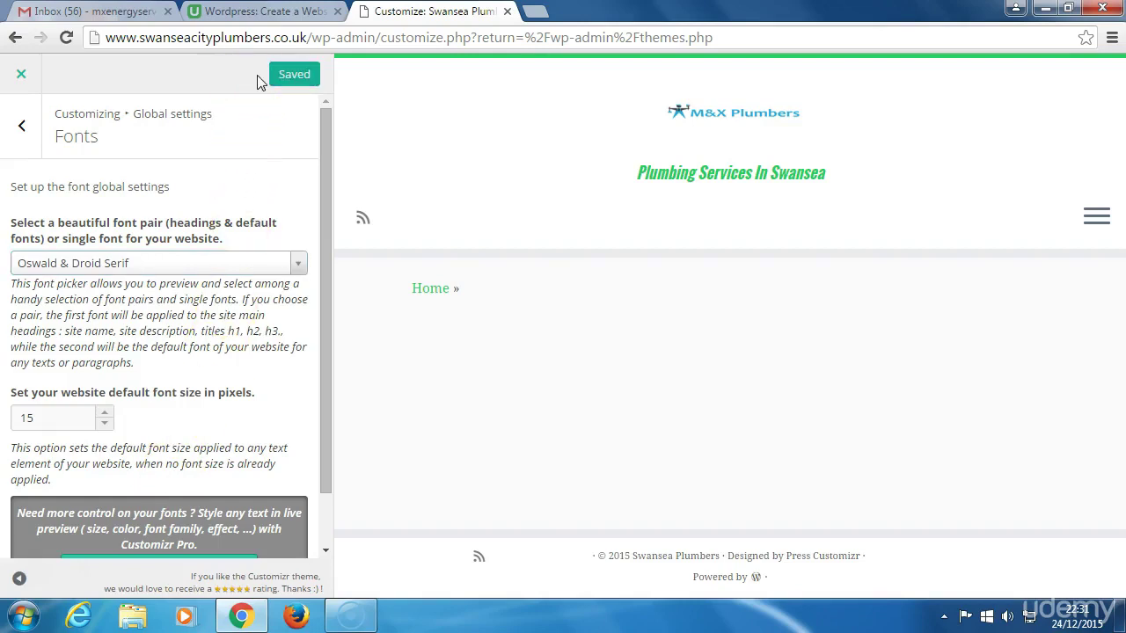
Step: Return to the live site and examine the new fonts throughout the Home page
click(15, 38)
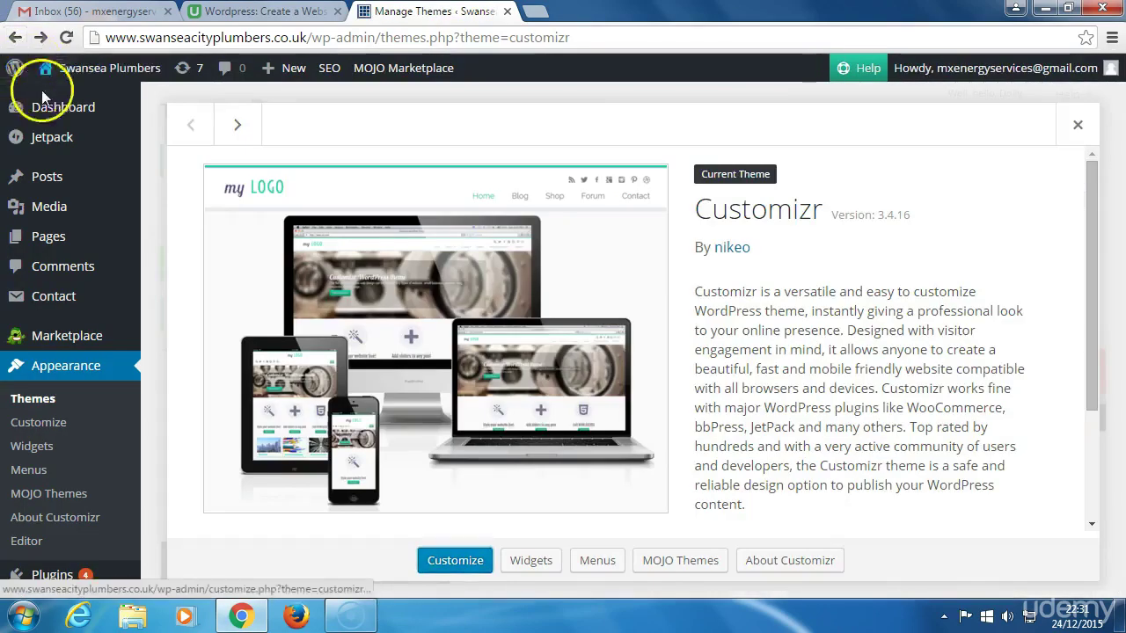
click(72, 98)
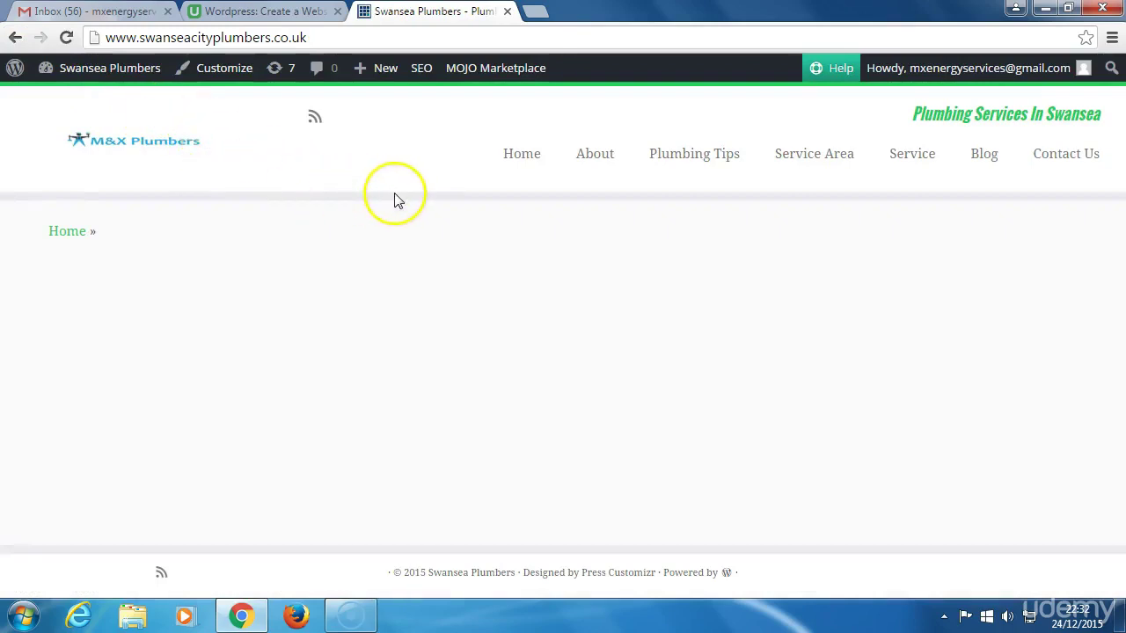
click(514, 158)
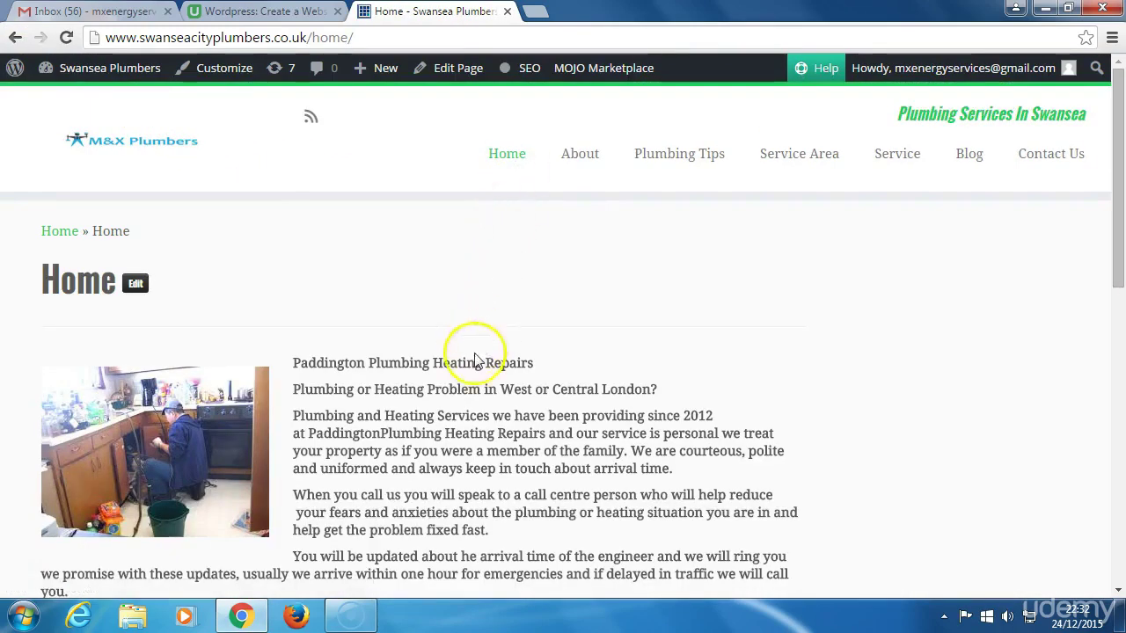
scroll(451, 457, down, 1)
scroll(450, 457, down, 8)
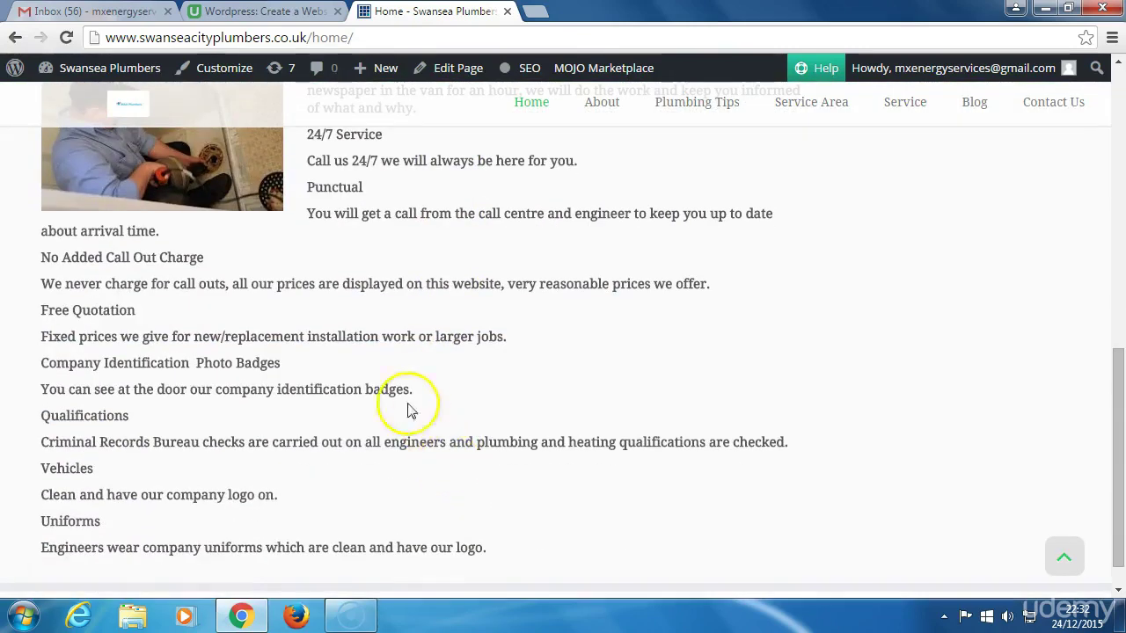
Step: Go back to the dashboard and open the Social links section of the theme customizer's global settings
mouse_move(44, 67)
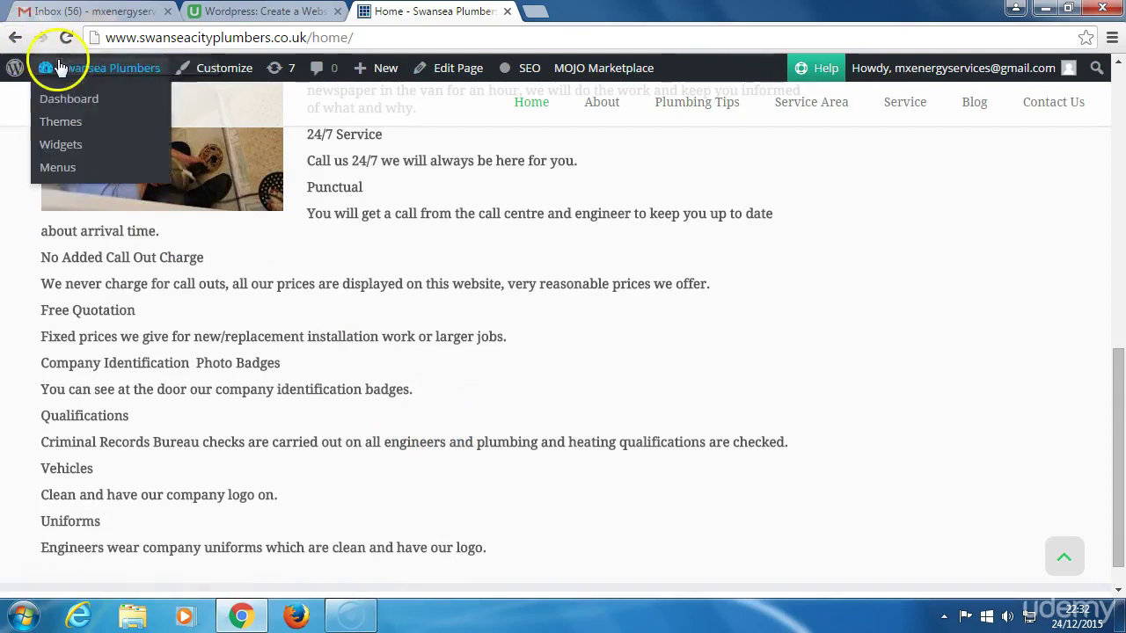
click(65, 104)
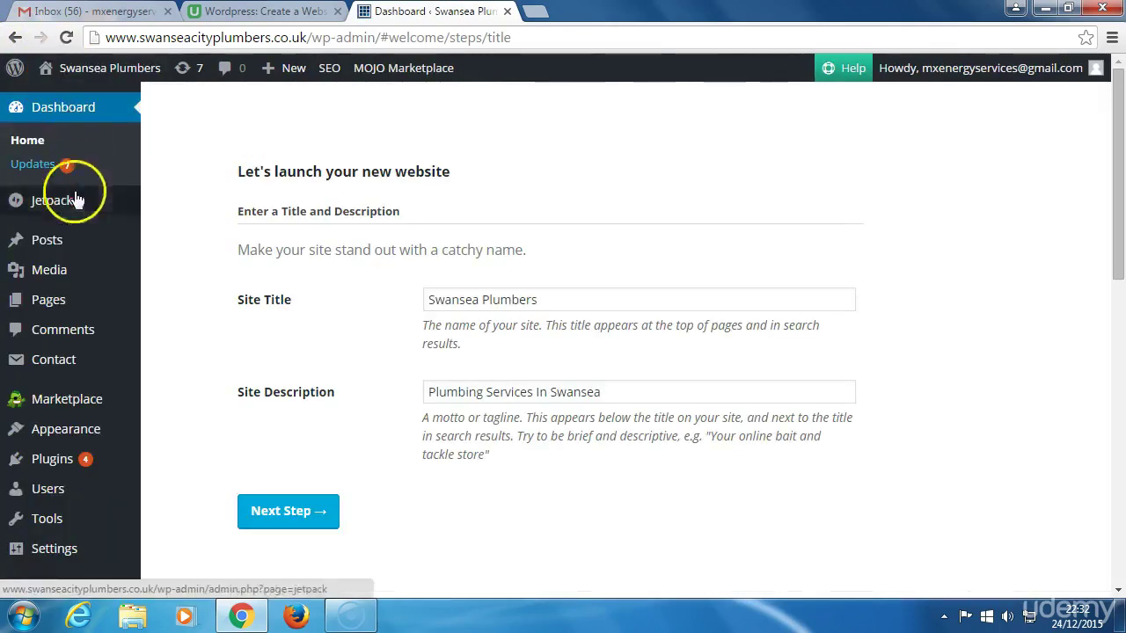
mouse_move(70, 428)
click(181, 428)
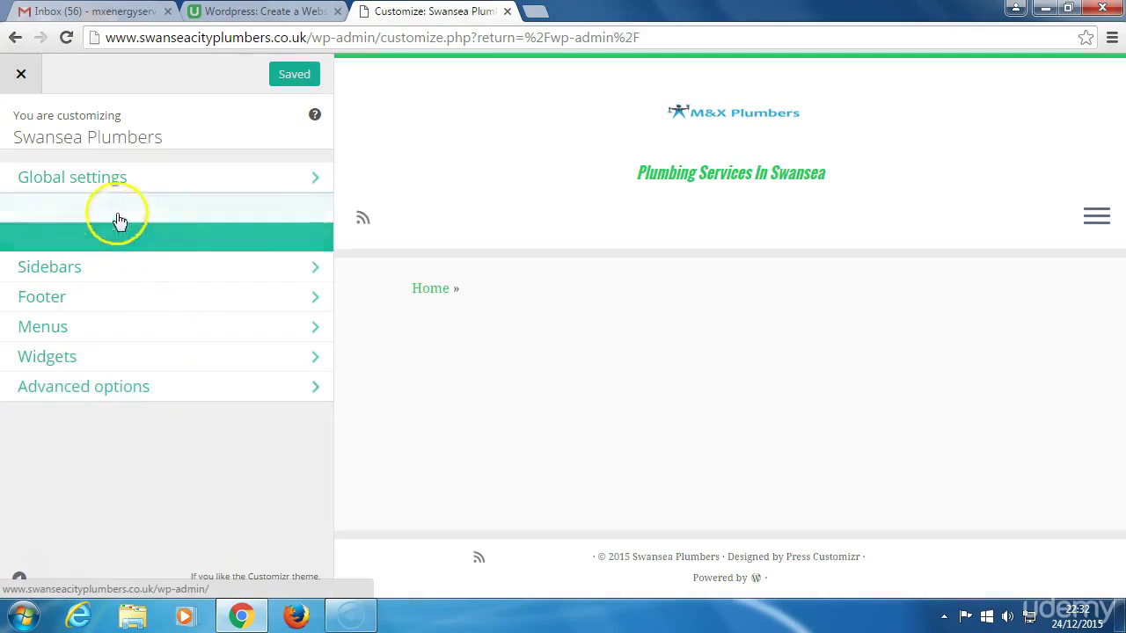
click(113, 187)
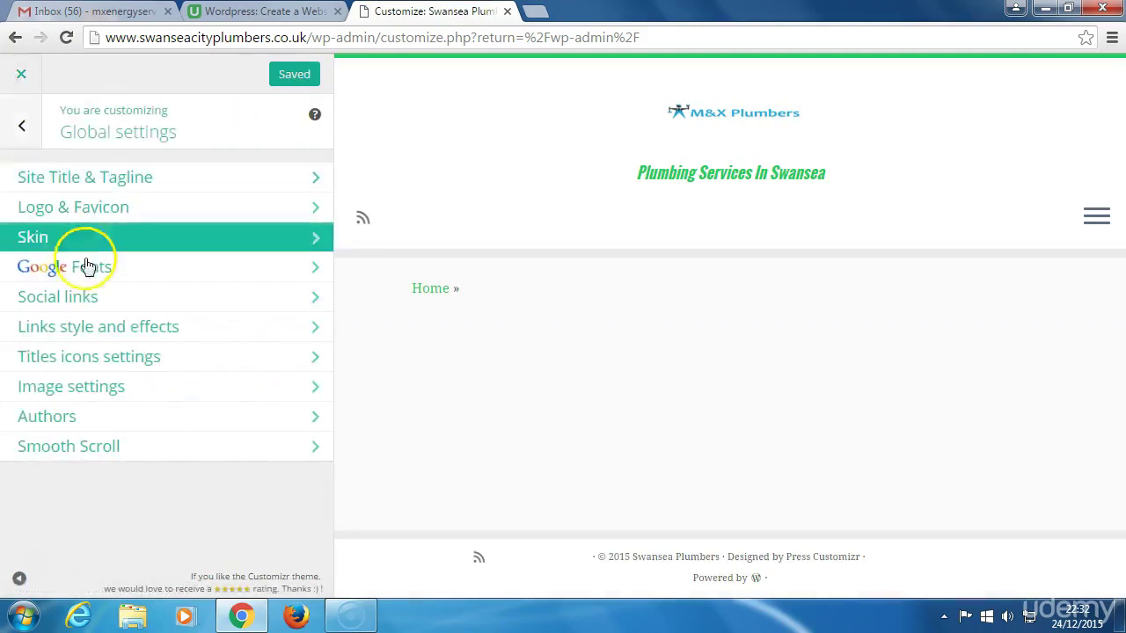
click(80, 299)
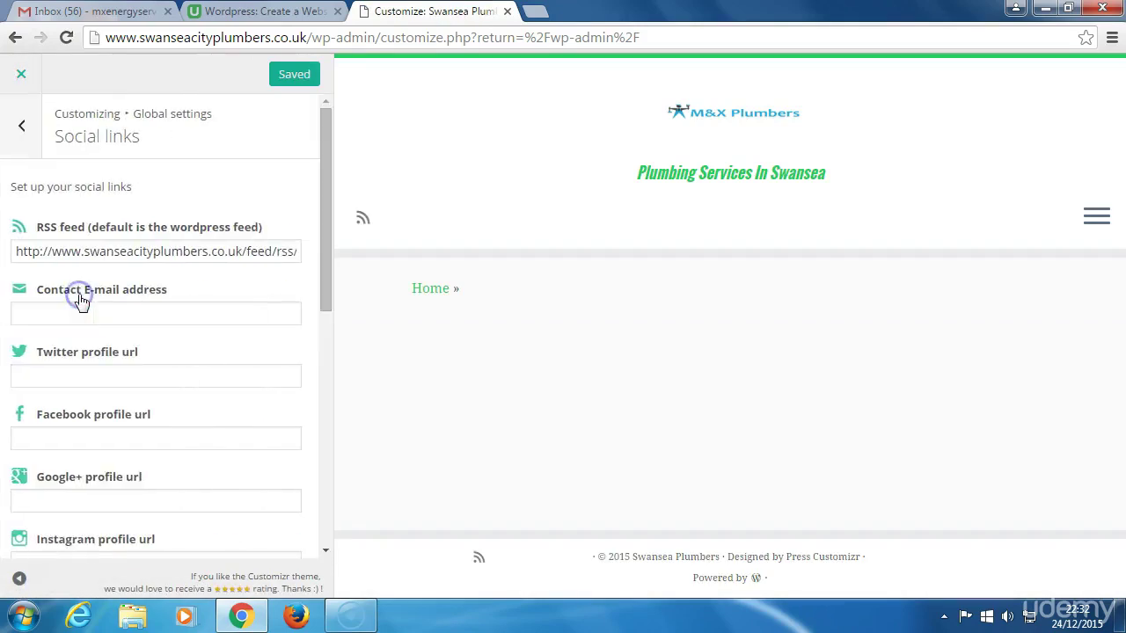
Step: Look through the contact e-mail and social profile URL fields offered in the Social links section
click(85, 313)
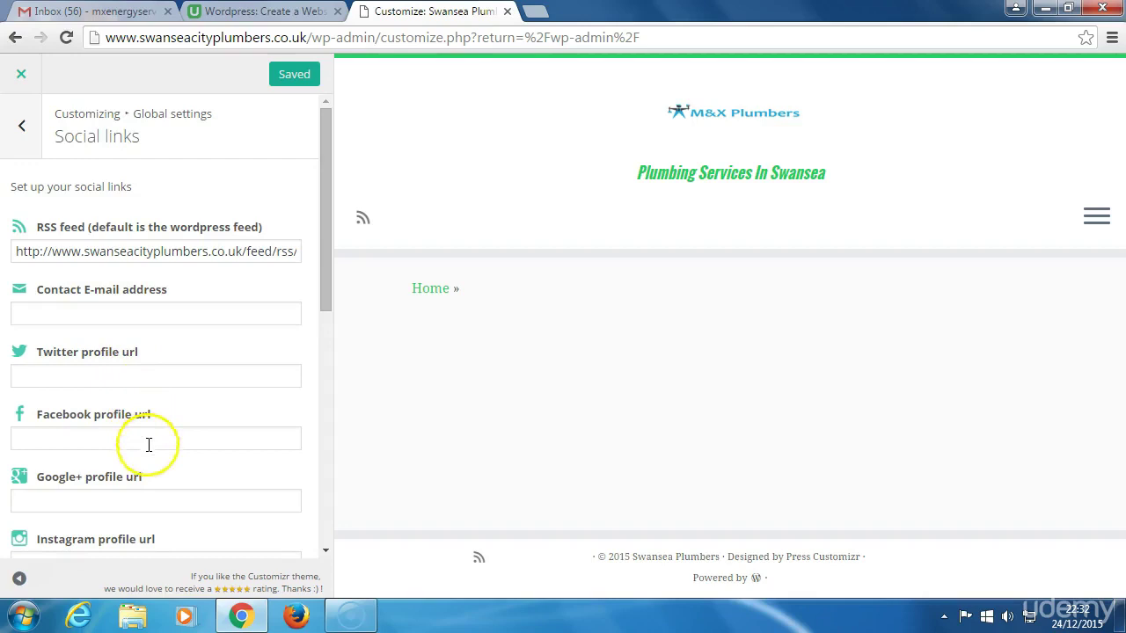
scroll(150, 497, down, 4)
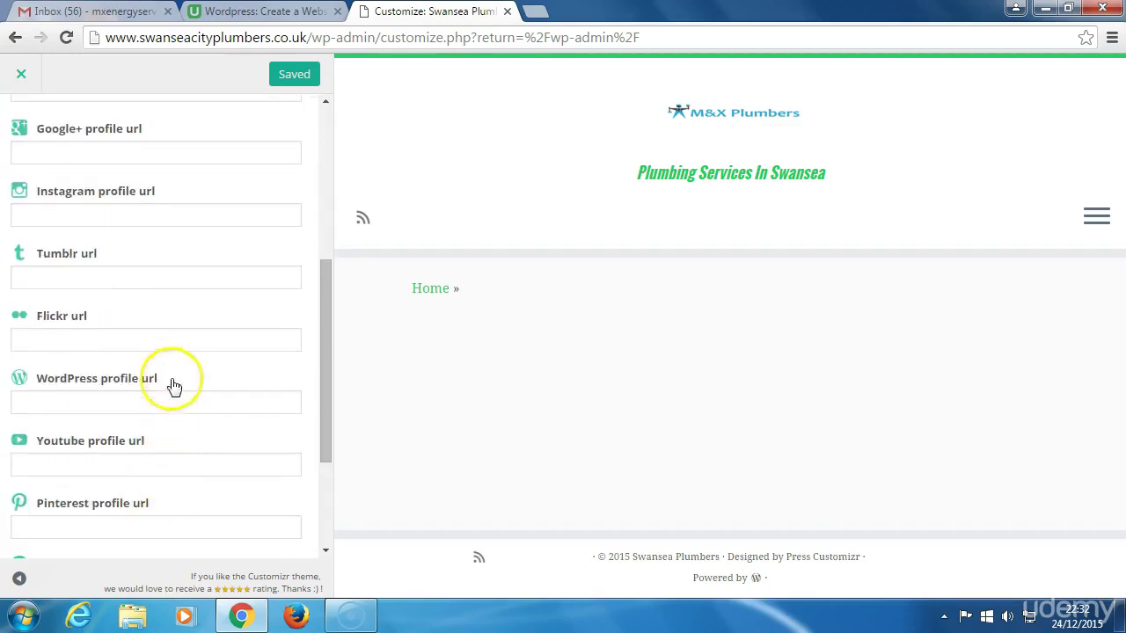
scroll(163, 447, down, 2)
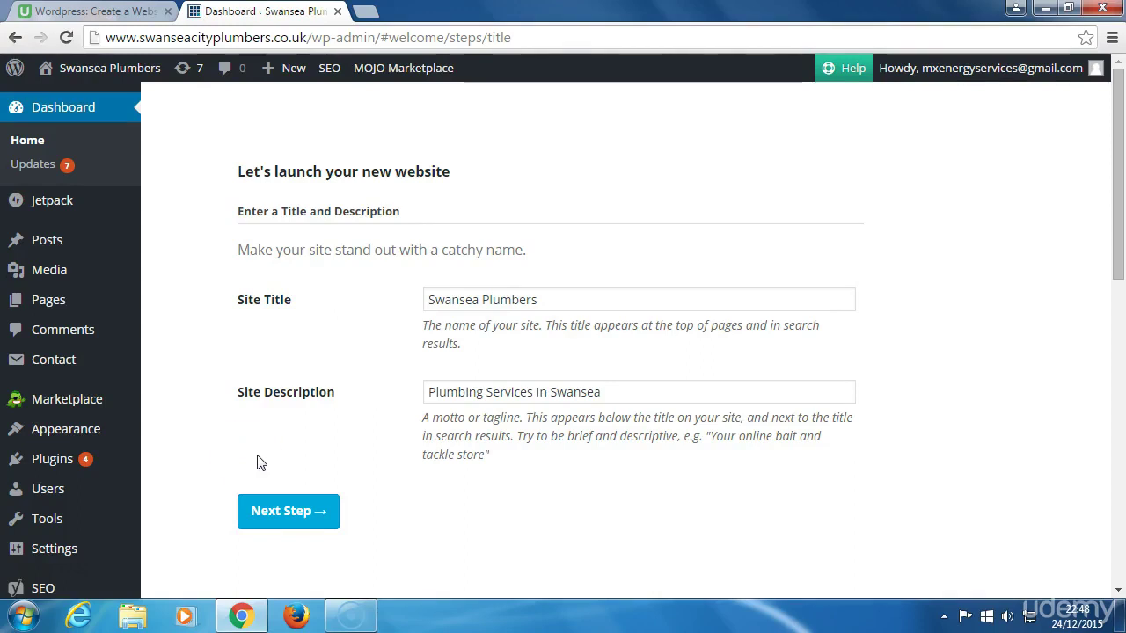
Step: Reopen the theme customizer from the dashboard and review the Links style and effects options in the global settings
mouse_move(107, 432)
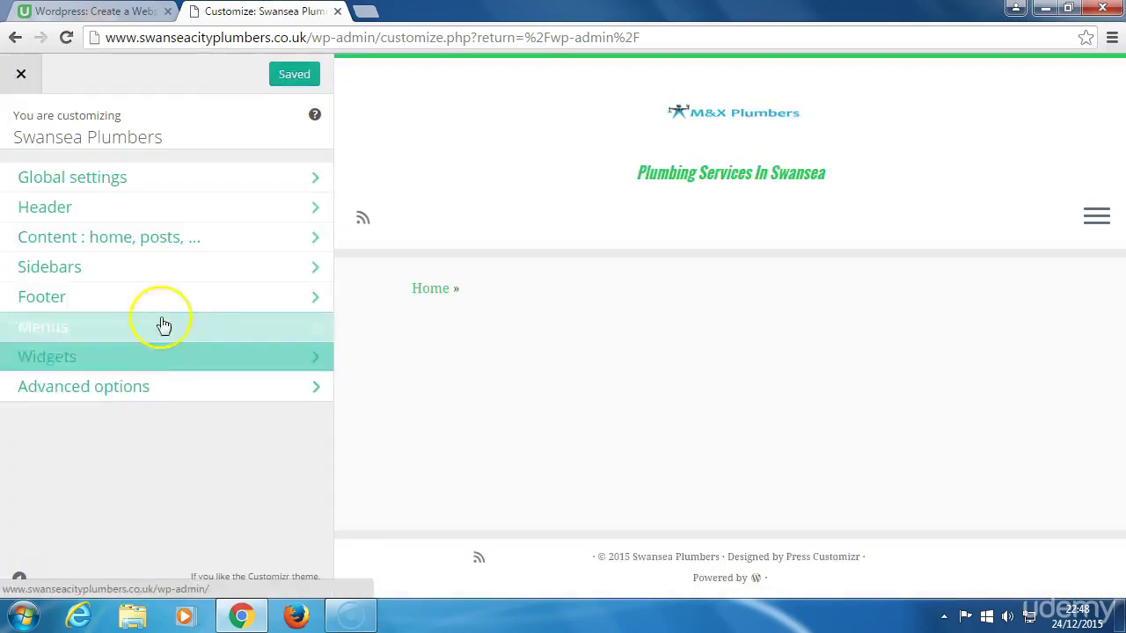
click(103, 180)
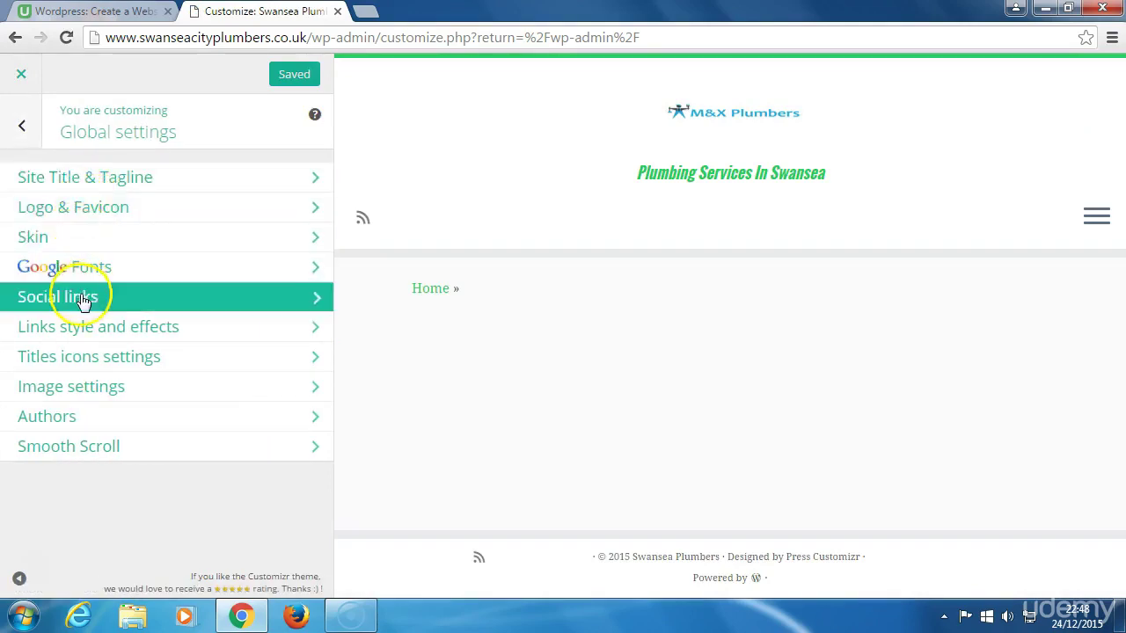
click(81, 326)
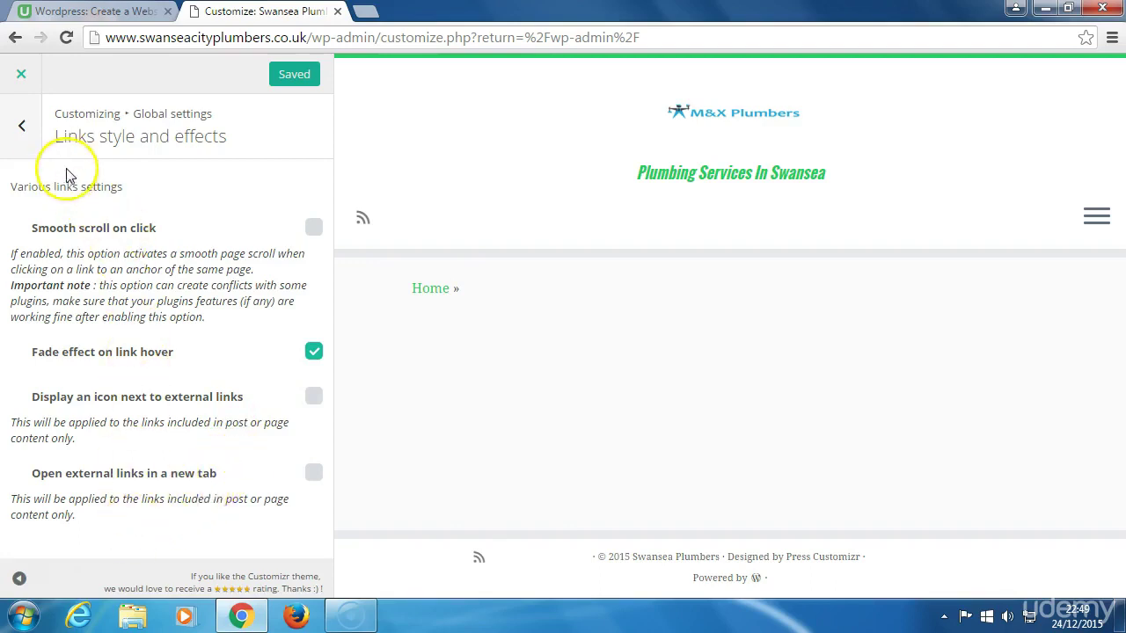
click(22, 125)
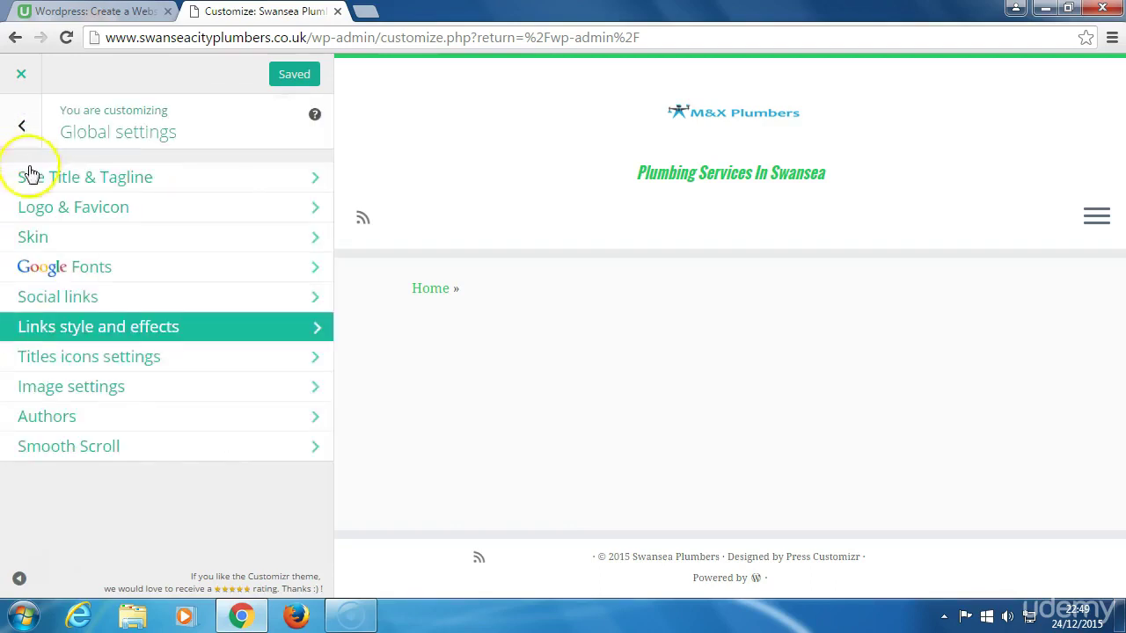
Step: Review the Titles icons settings and return to the global settings list
click(88, 361)
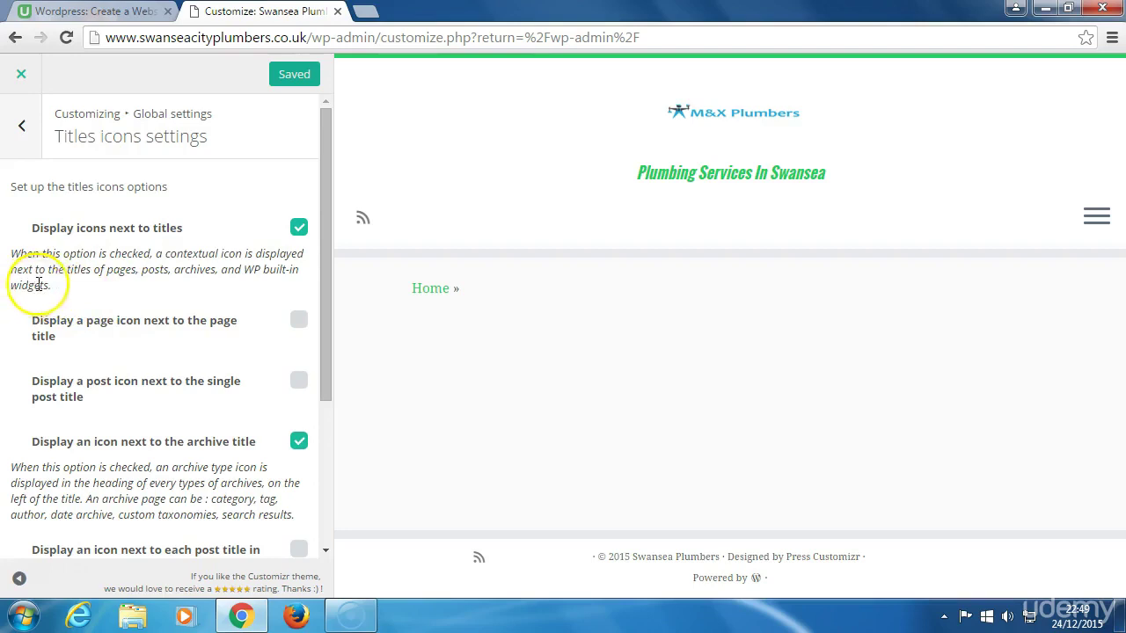
scroll(94, 382, down, 3)
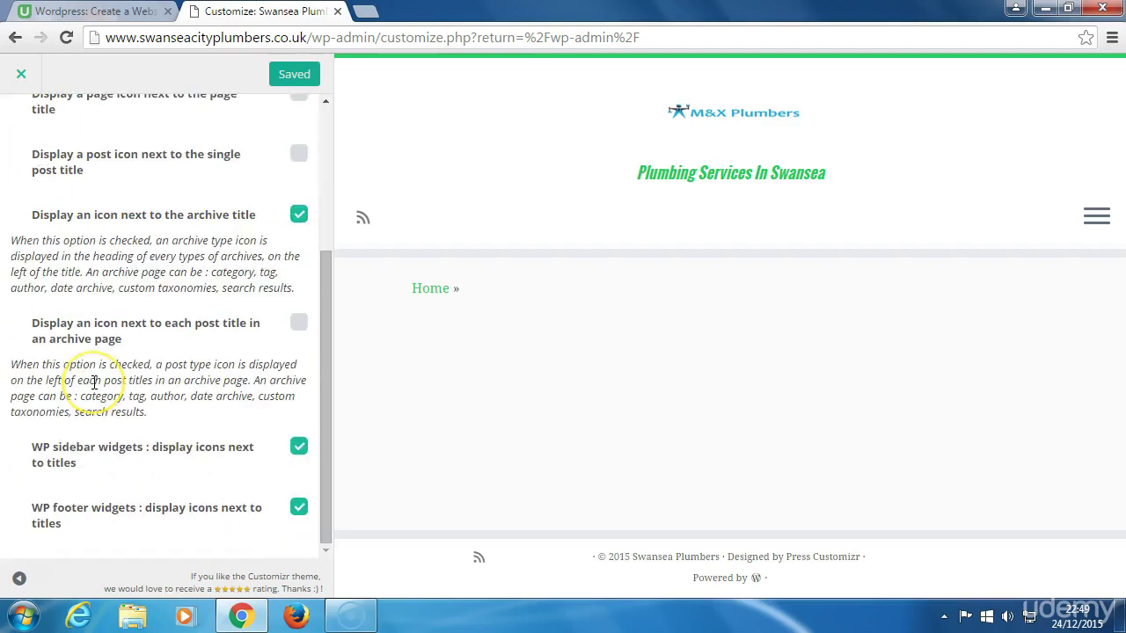
scroll(94, 383, up, 3)
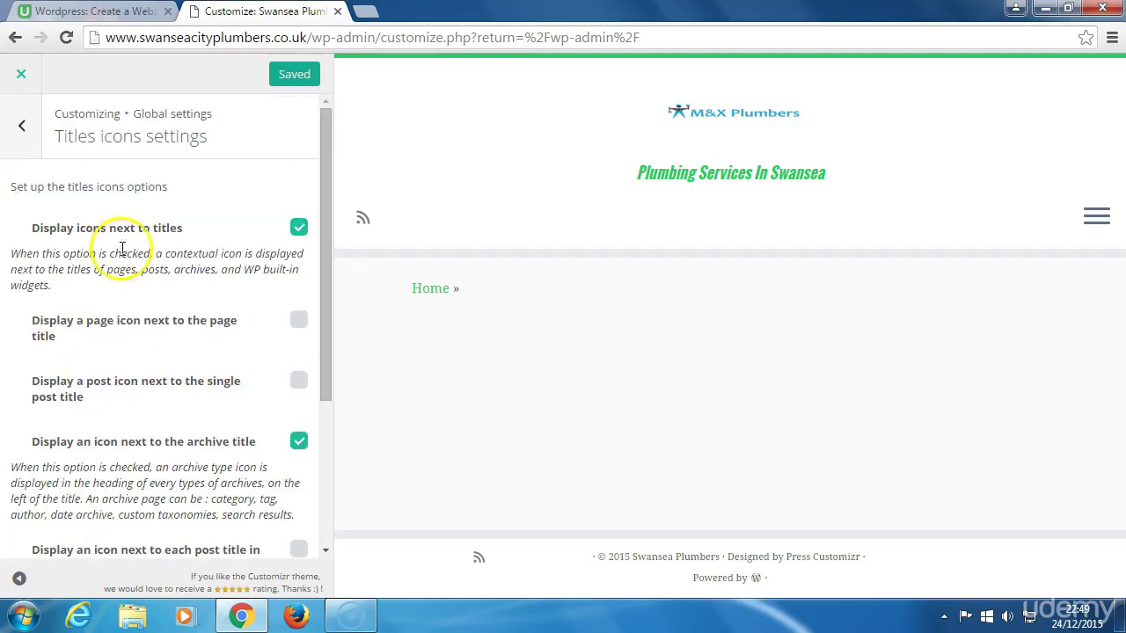
click(22, 126)
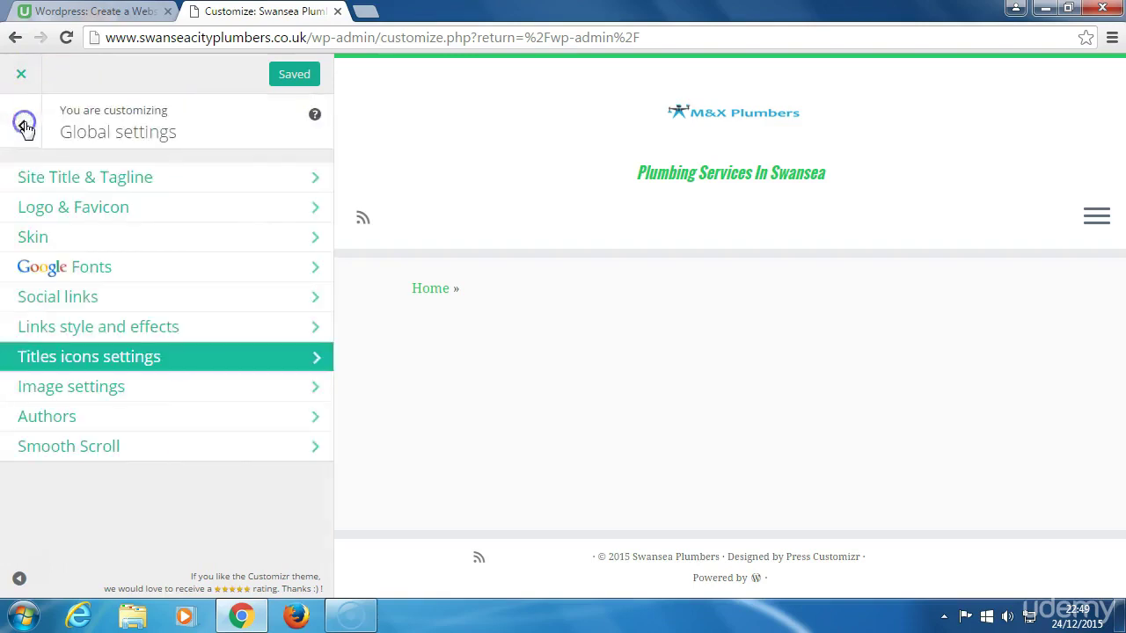
Step: Review the Image settings in the global settings, from the lightbox effect down to the responsive settings
click(71, 391)
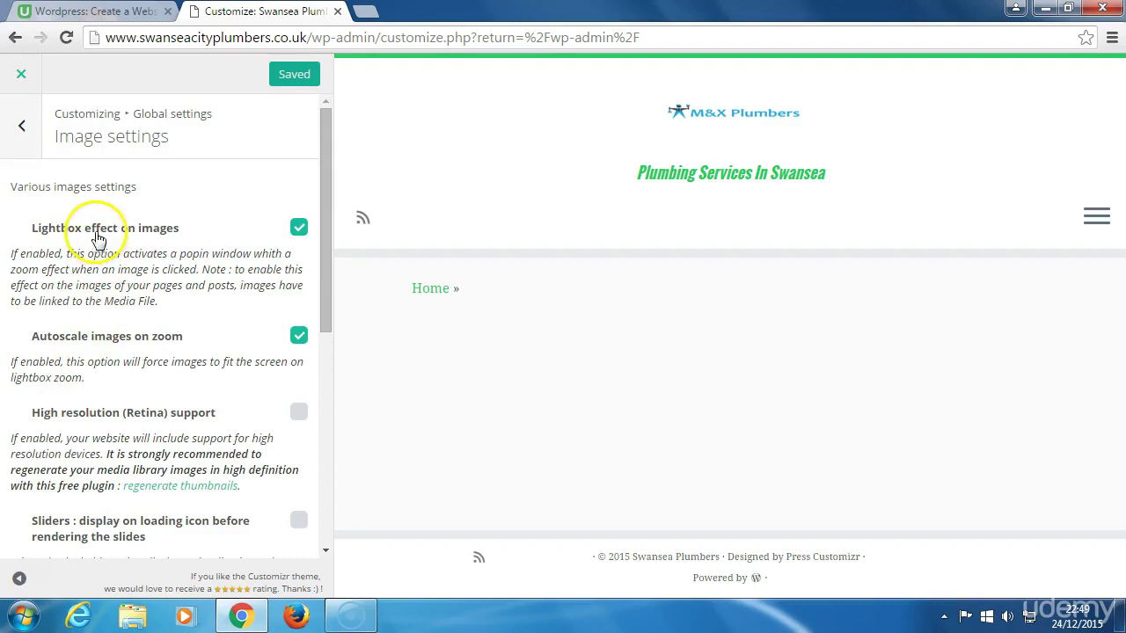
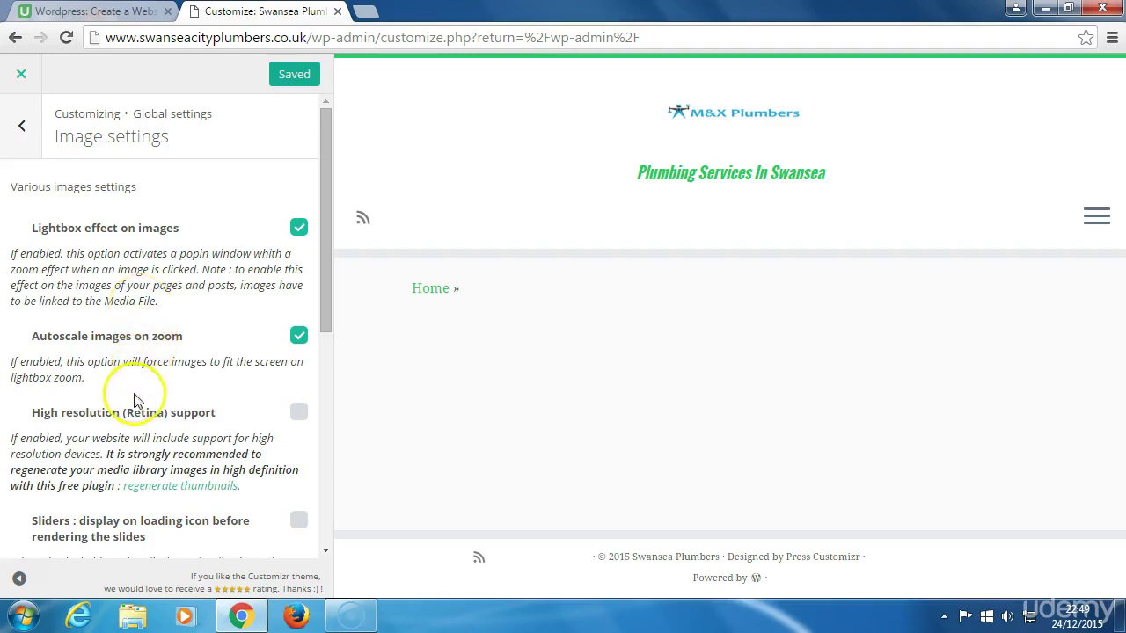
scroll(137, 403, down, 3)
scroll(136, 403, down, 1)
scroll(136, 403, down, 5)
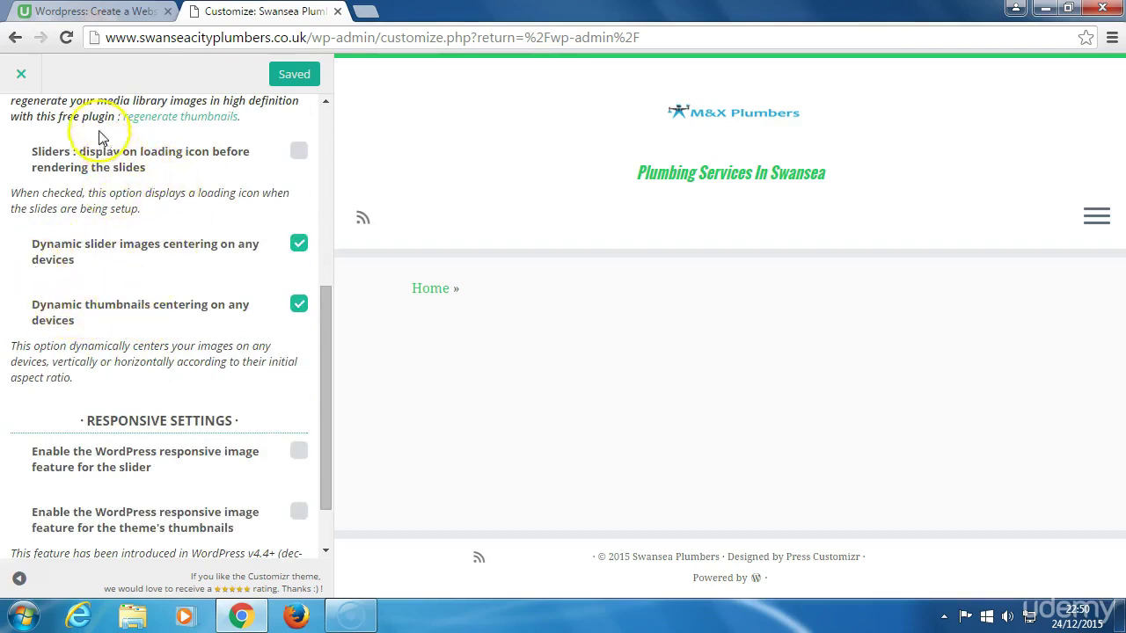
Step: Reopen the customizer's global settings, disable the author box after each single post in the Authors section, and publish the change
click(14, 39)
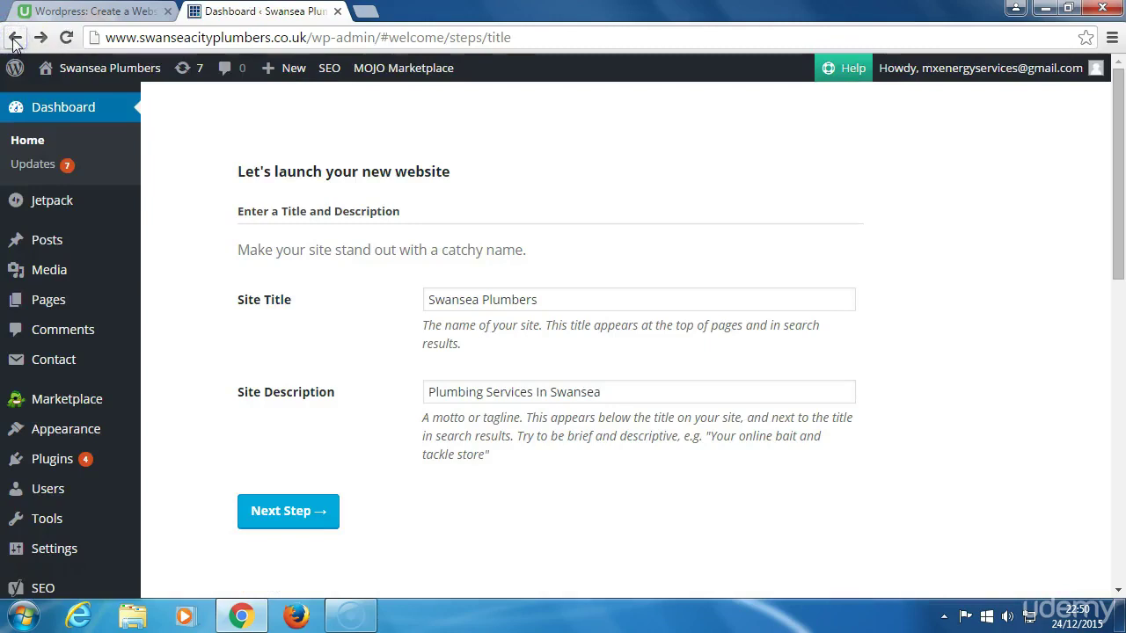
mouse_move(53, 428)
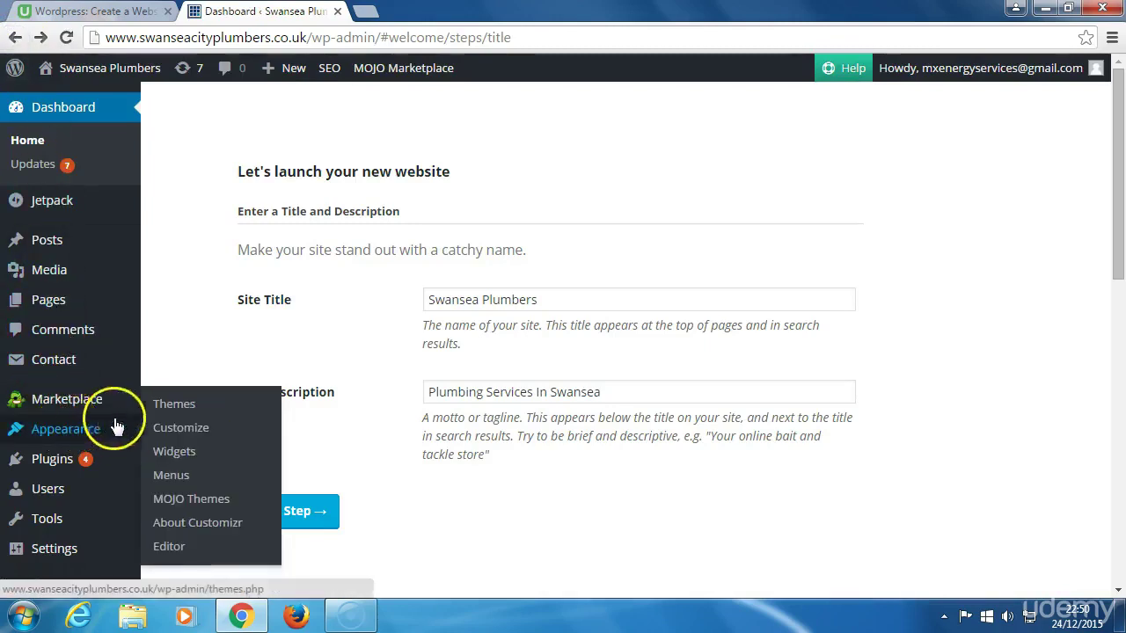
click(175, 428)
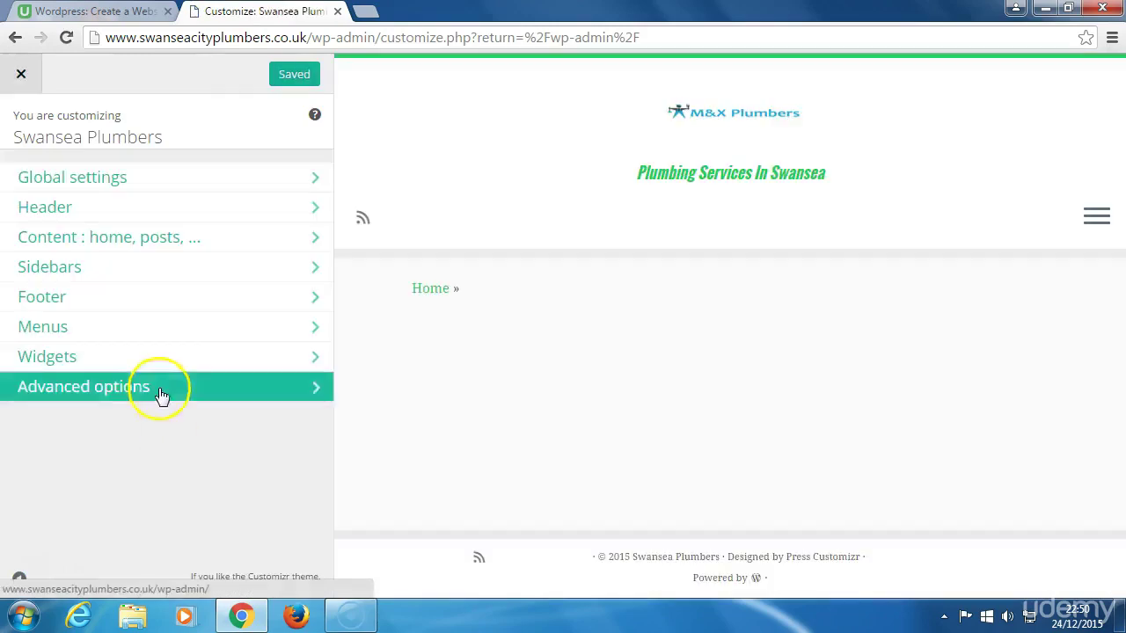
click(92, 182)
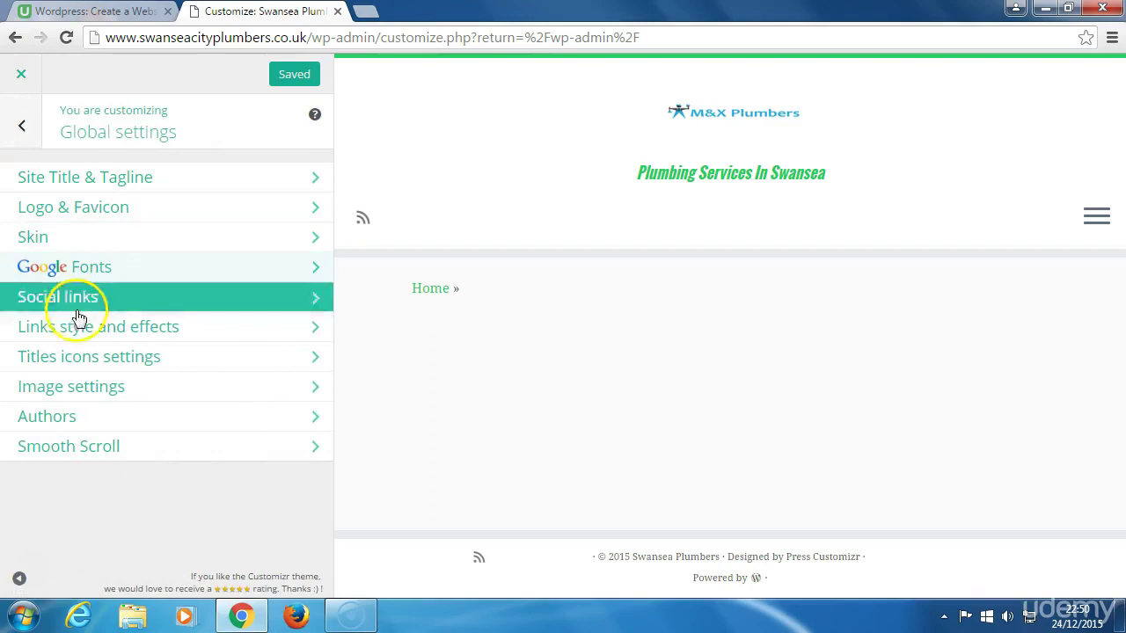
click(69, 419)
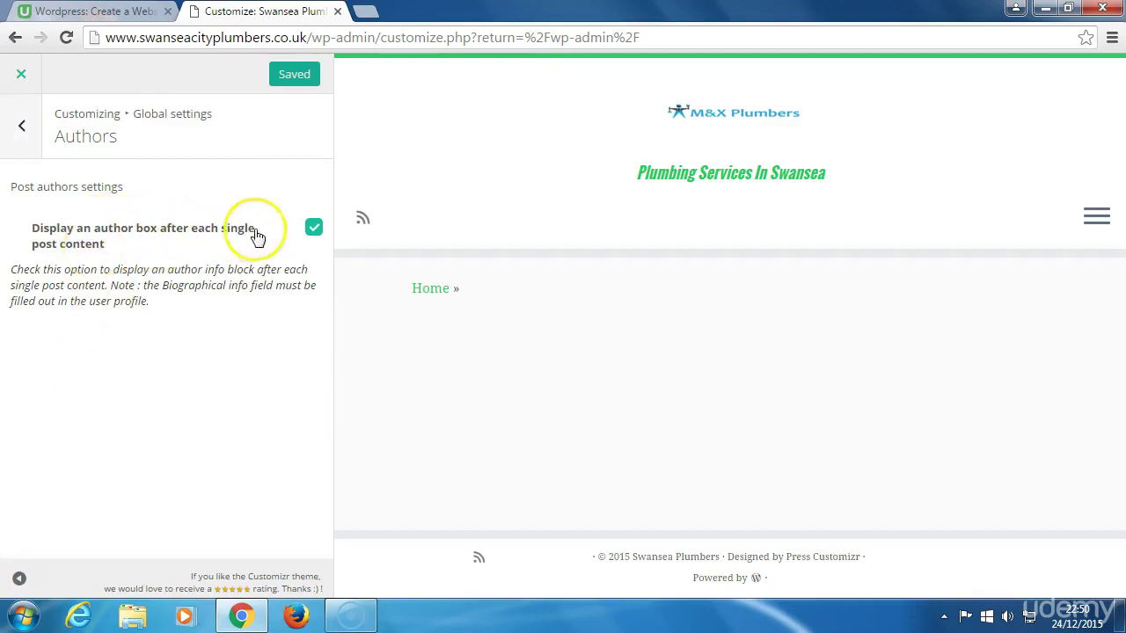
click(314, 229)
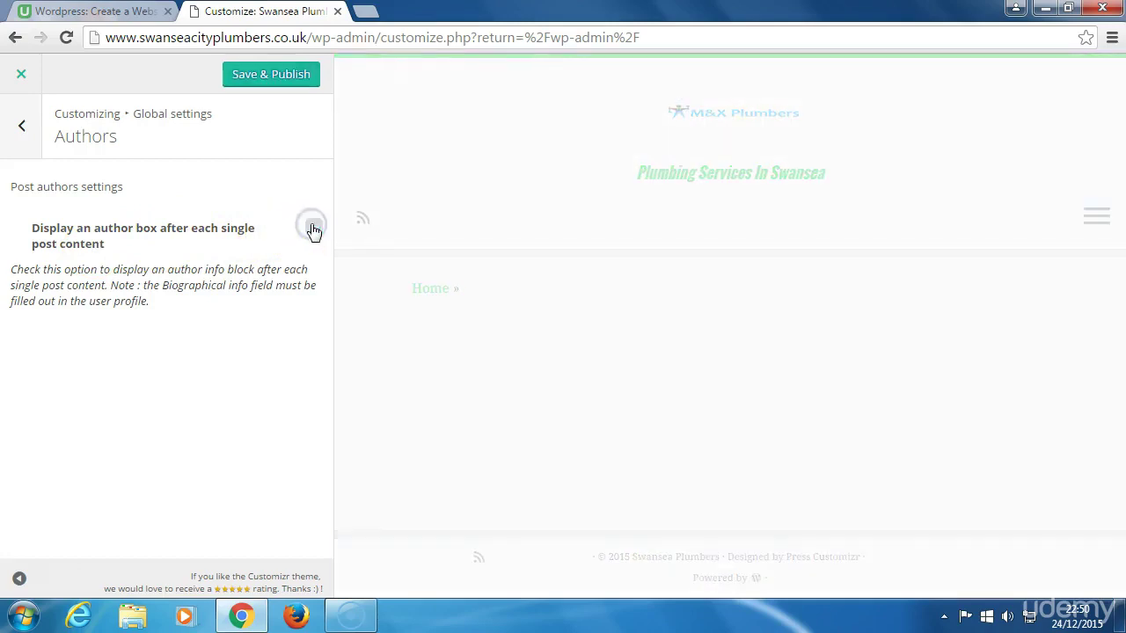
click(287, 76)
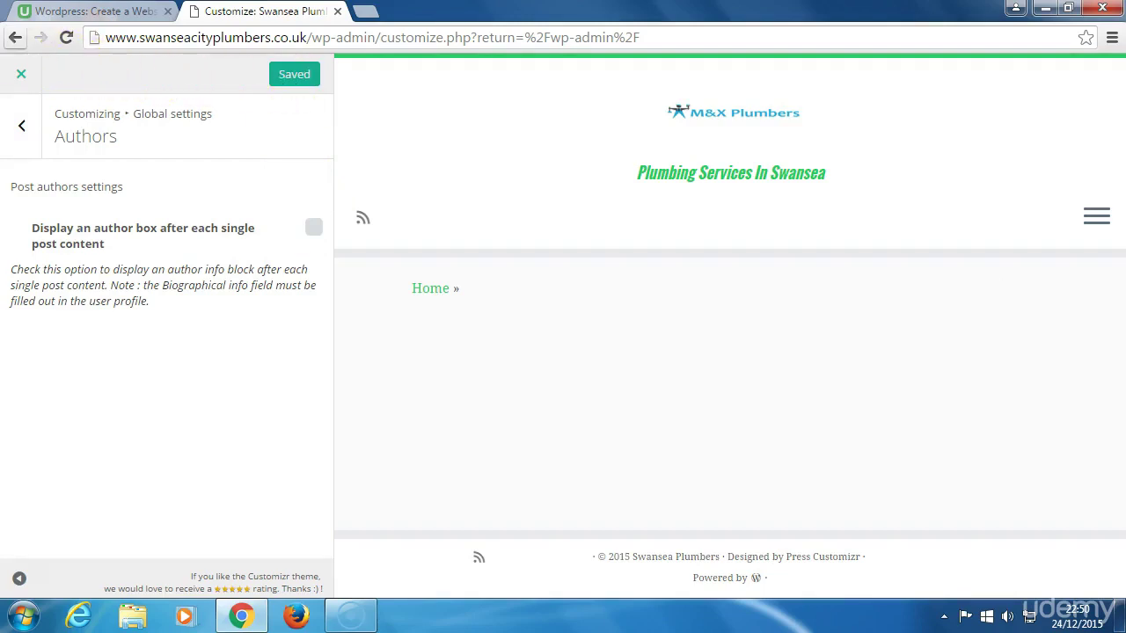
Step: Return to the dashboard, reopen the customizer's global settings and check the Smooth Scroll option
click(14, 38)
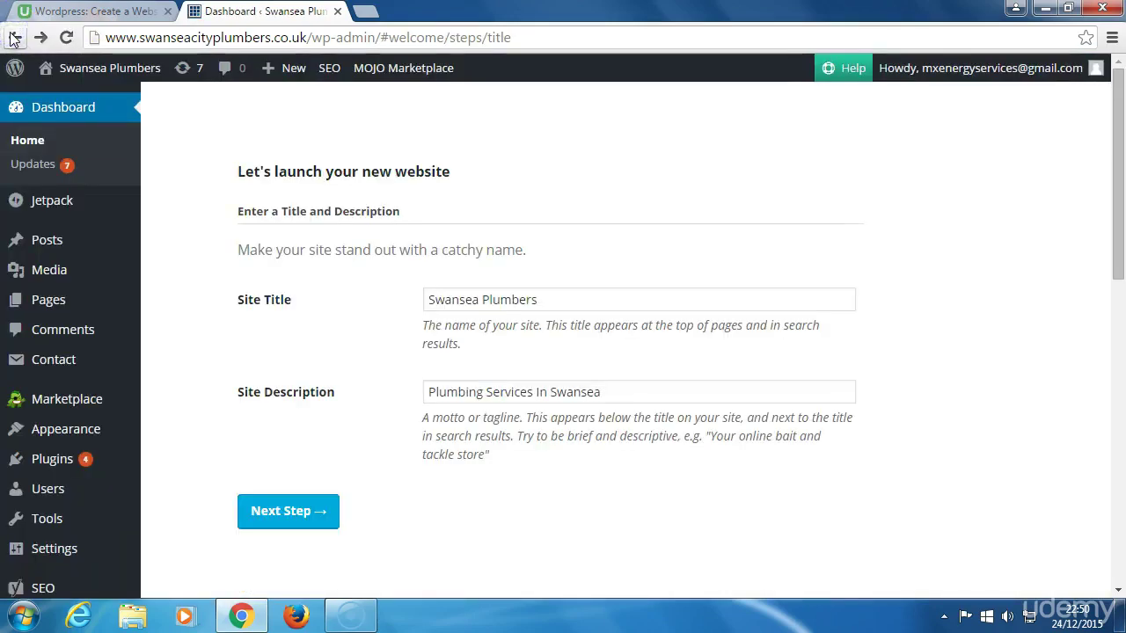
mouse_move(70, 427)
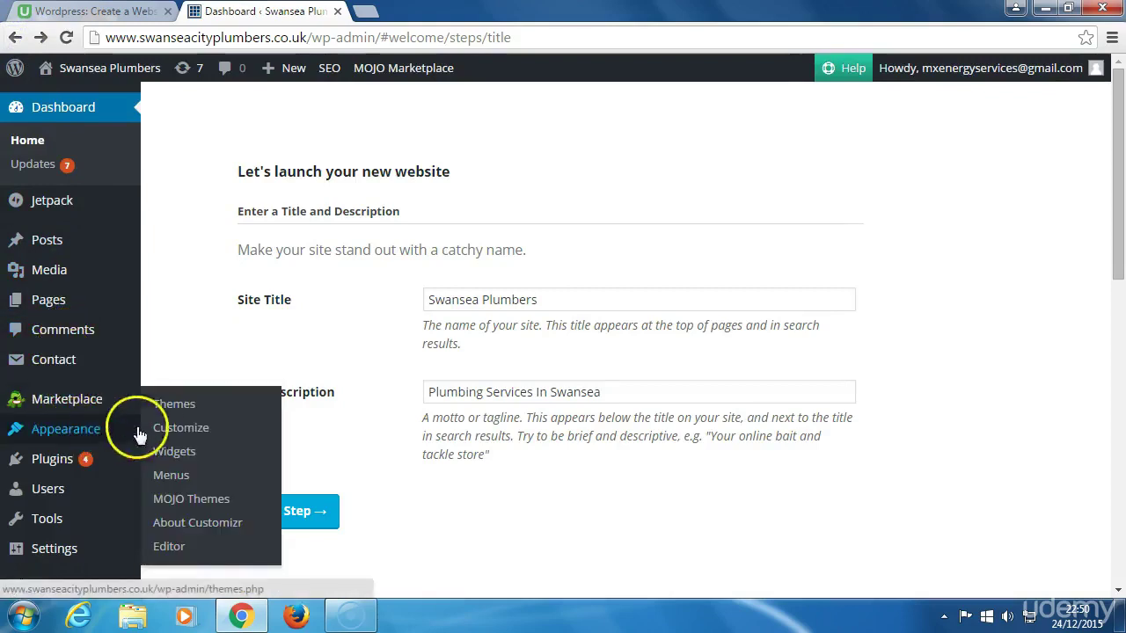
click(180, 427)
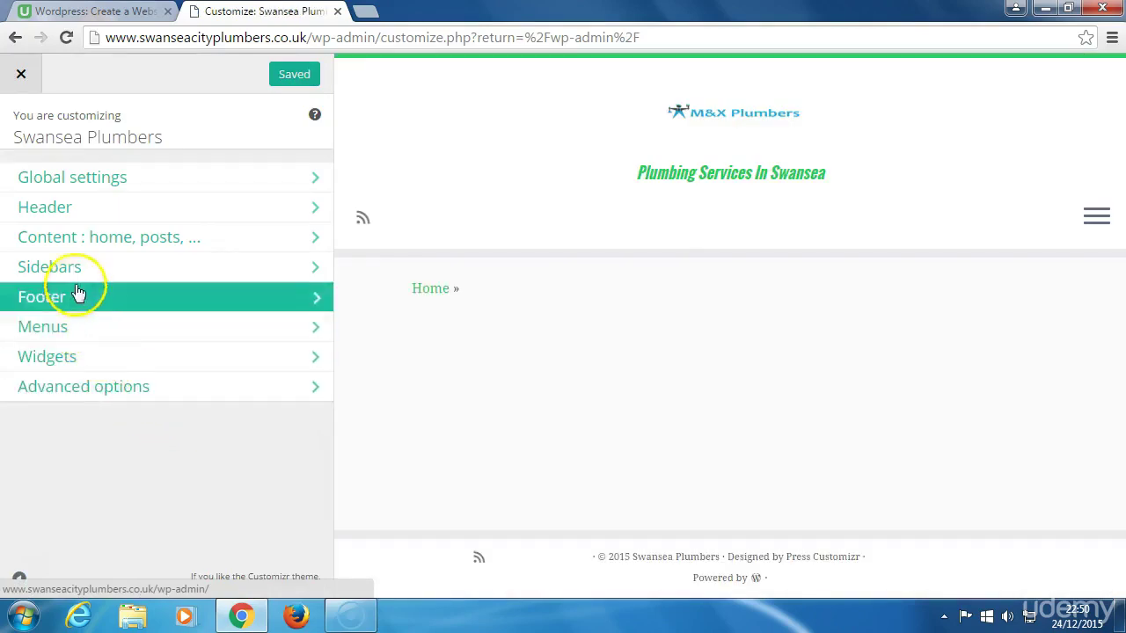
click(75, 178)
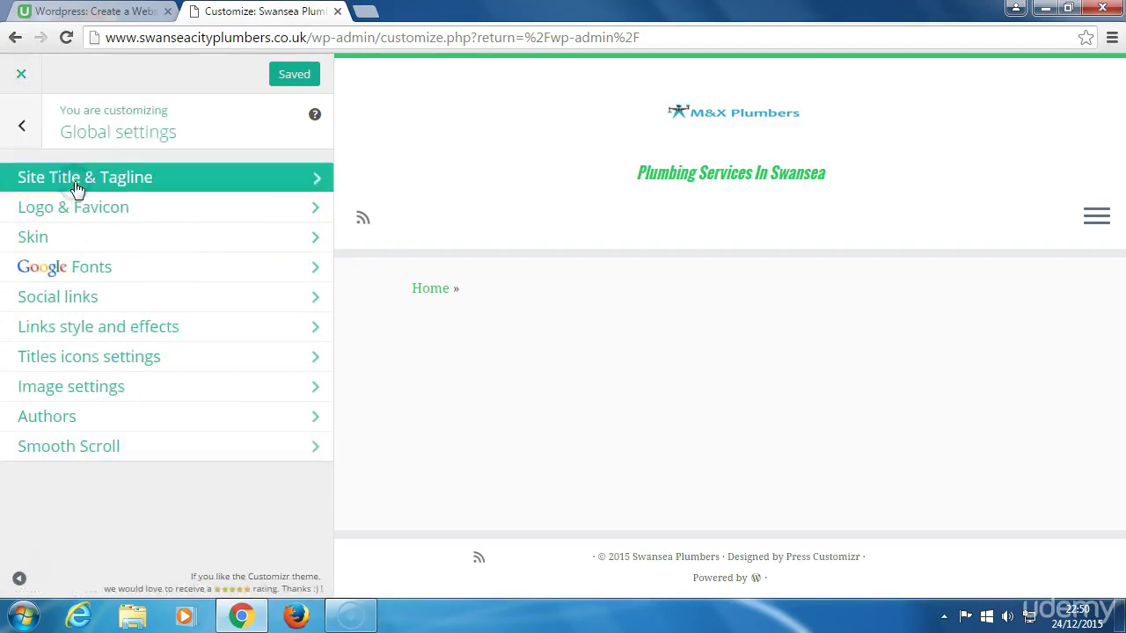
click(95, 449)
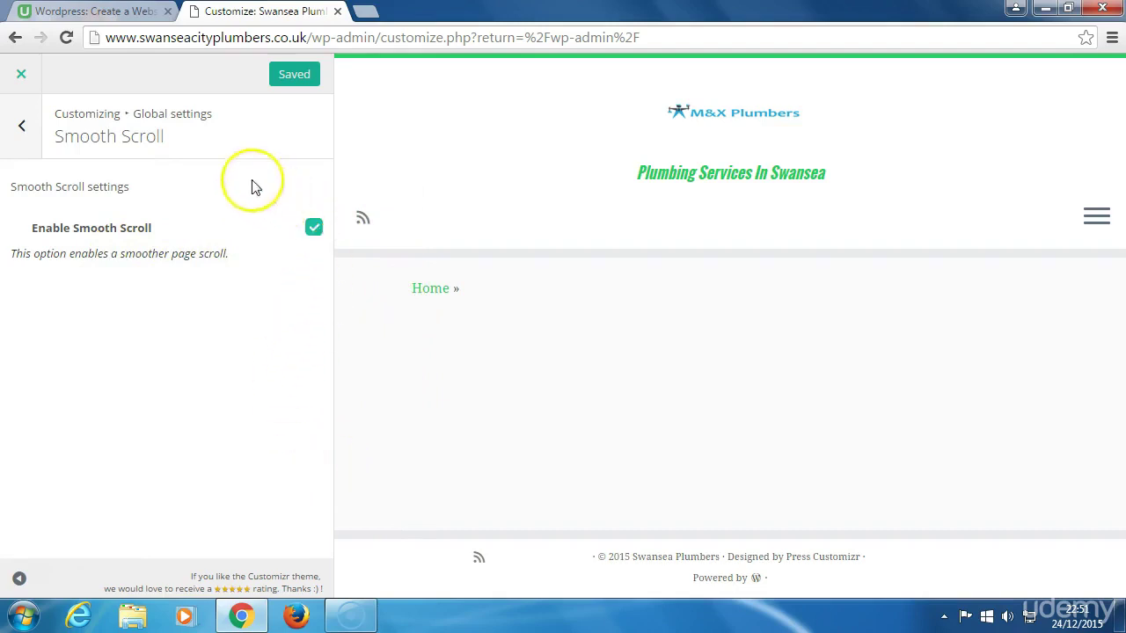
Step: Return to the dashboard, reopen the theme customizer and open the Design and layout section of the Header settings
click(12, 37)
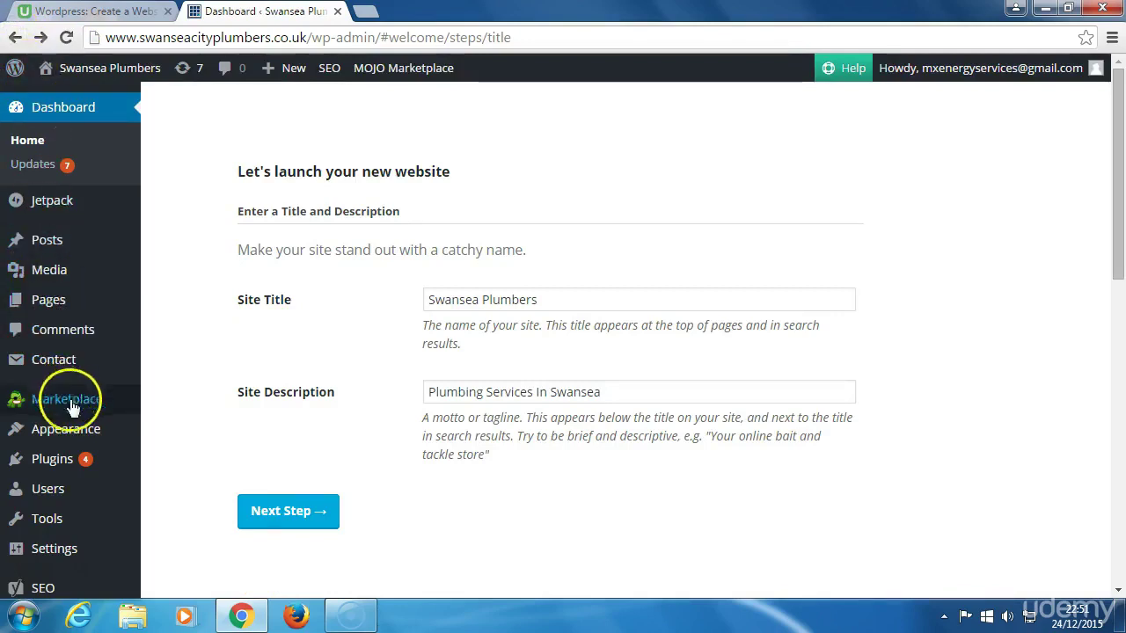
mouse_move(96, 429)
click(179, 428)
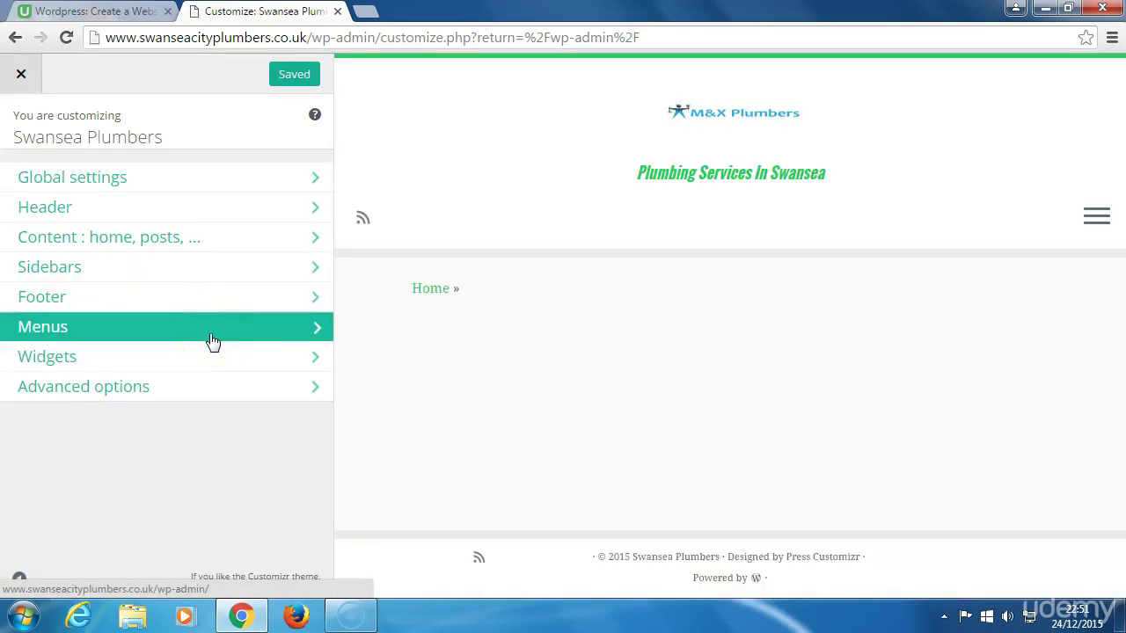
click(138, 211)
click(138, 182)
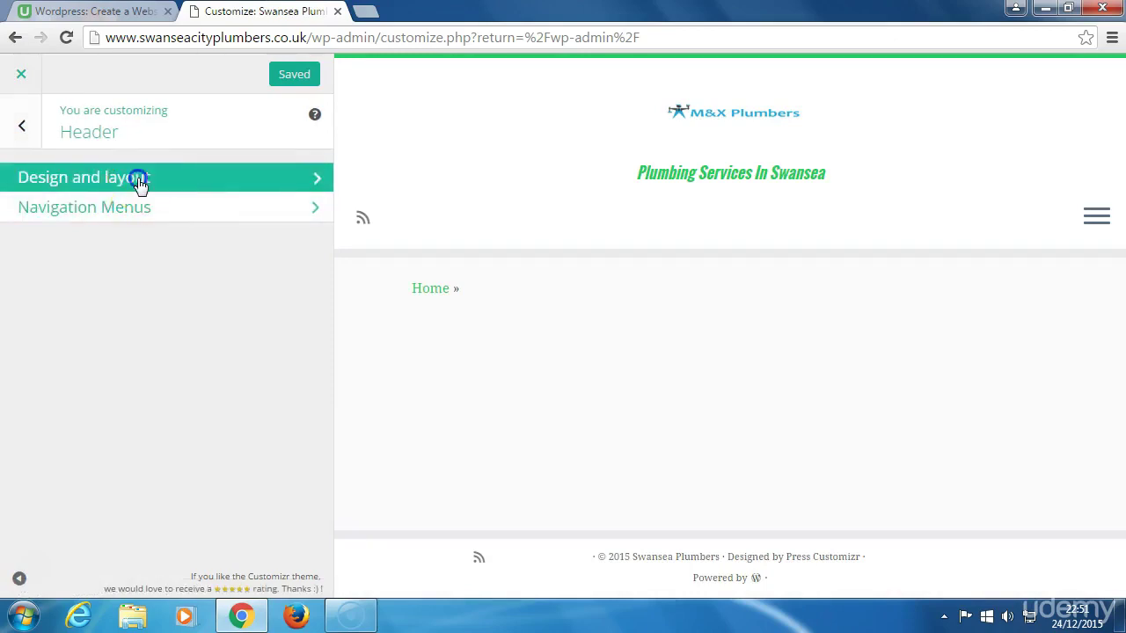
click(93, 258)
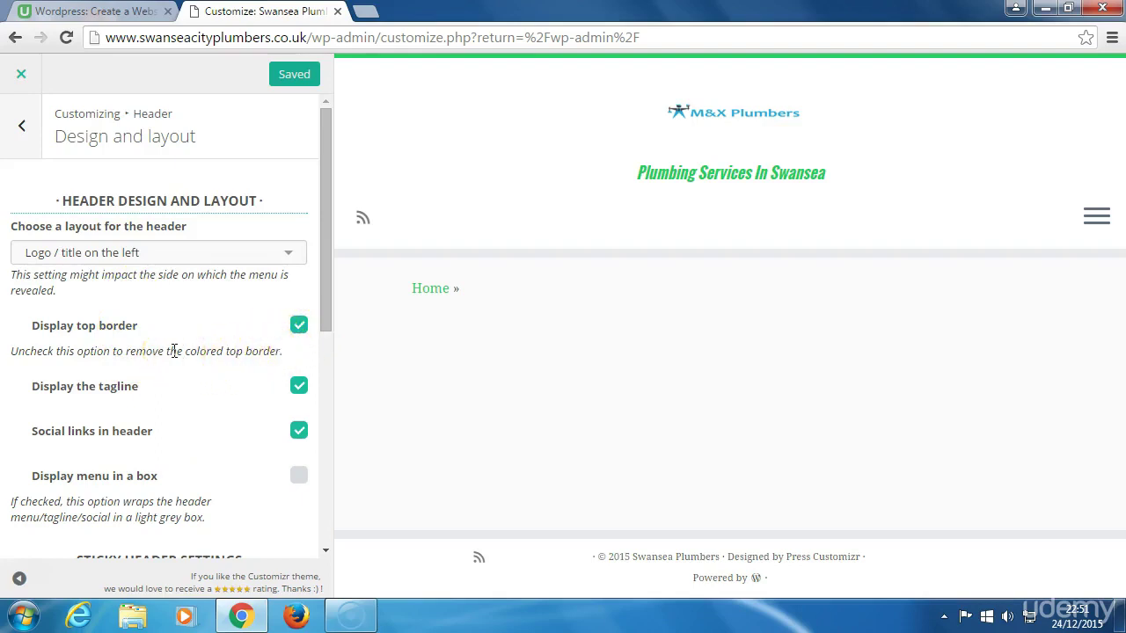
Step: Try removing the coloured top border from the header, and restore it
click(299, 331)
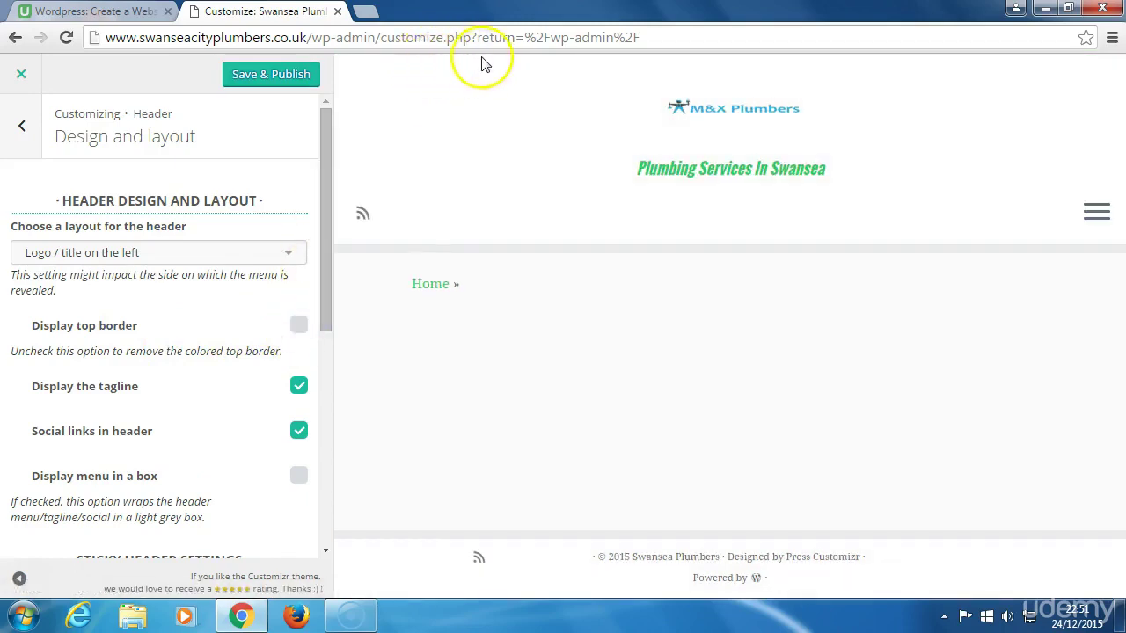
click(299, 327)
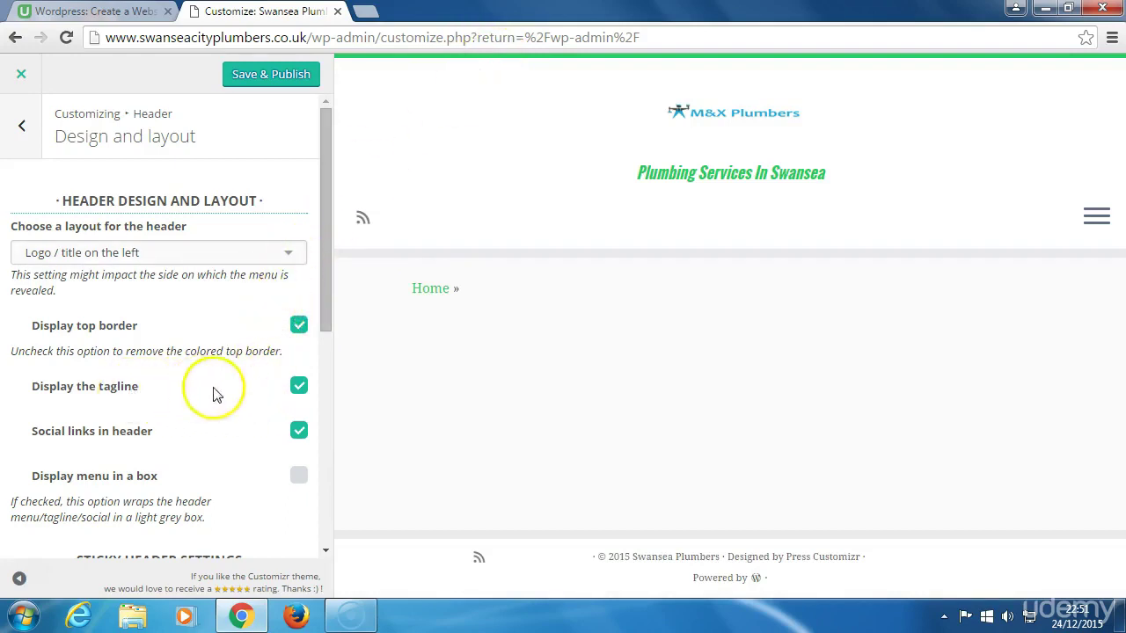
Step: Turn off the tagline display in the header and review the sticky header settings
click(299, 389)
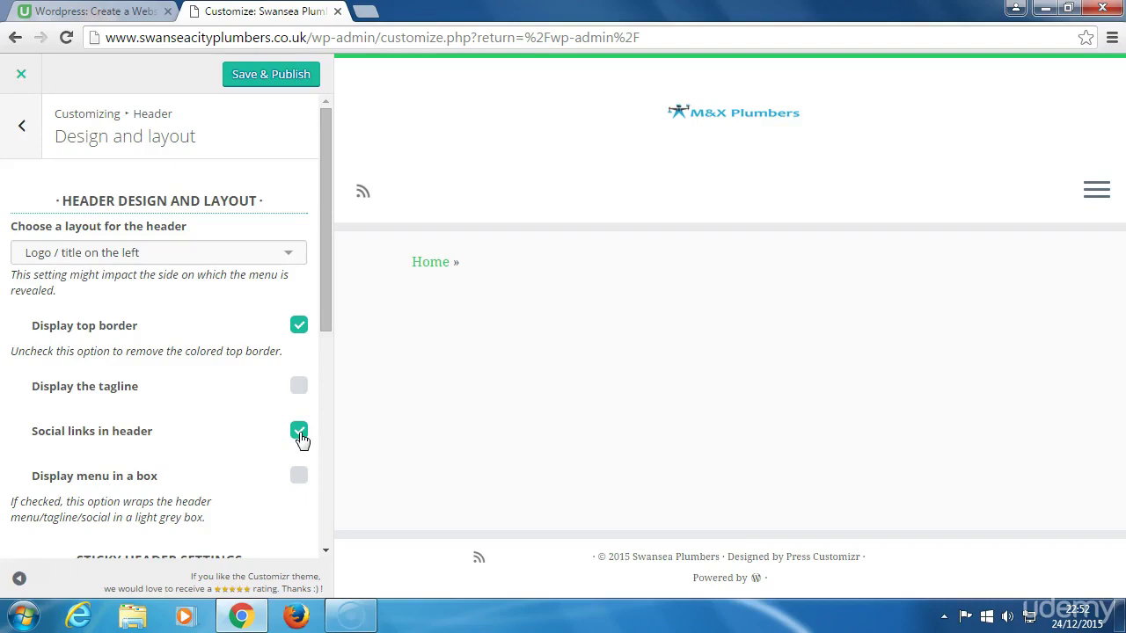
scroll(229, 455, down, 3)
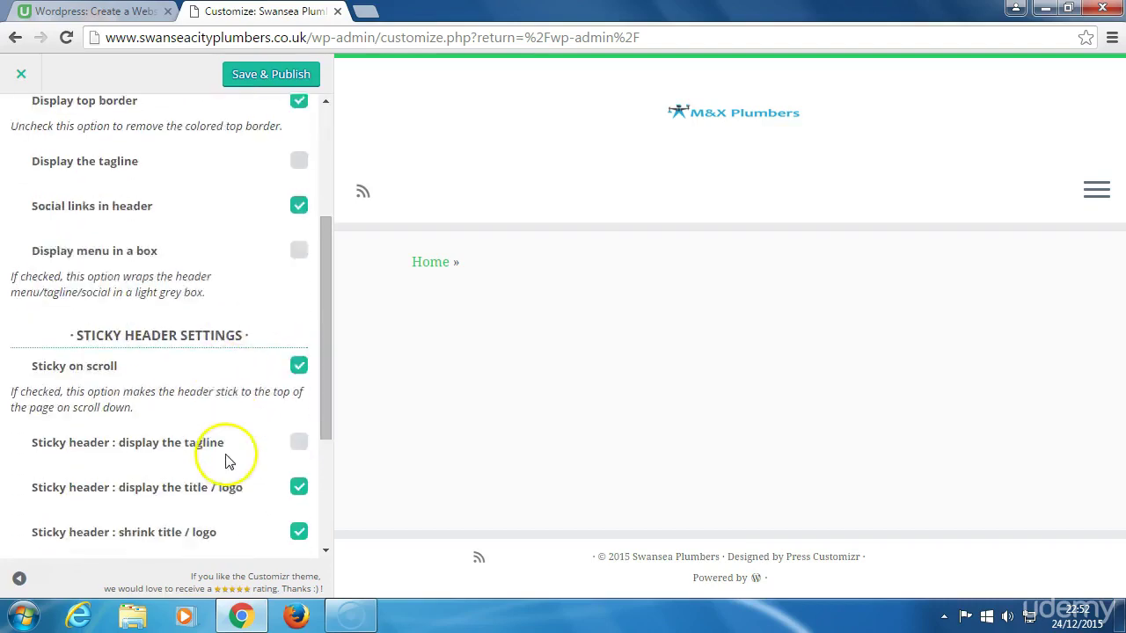
scroll(228, 461, down, 2)
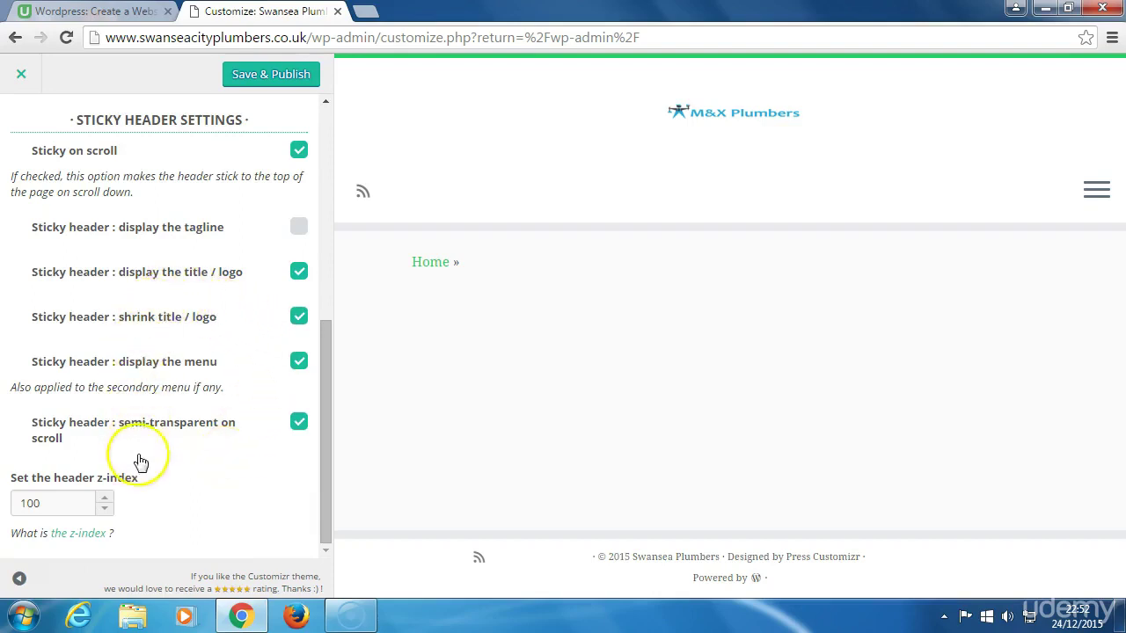
Step: Leave the customizer without saving the header changes, reopen it from the dashboard and open the Header's Navigation Menus section
click(15, 40)
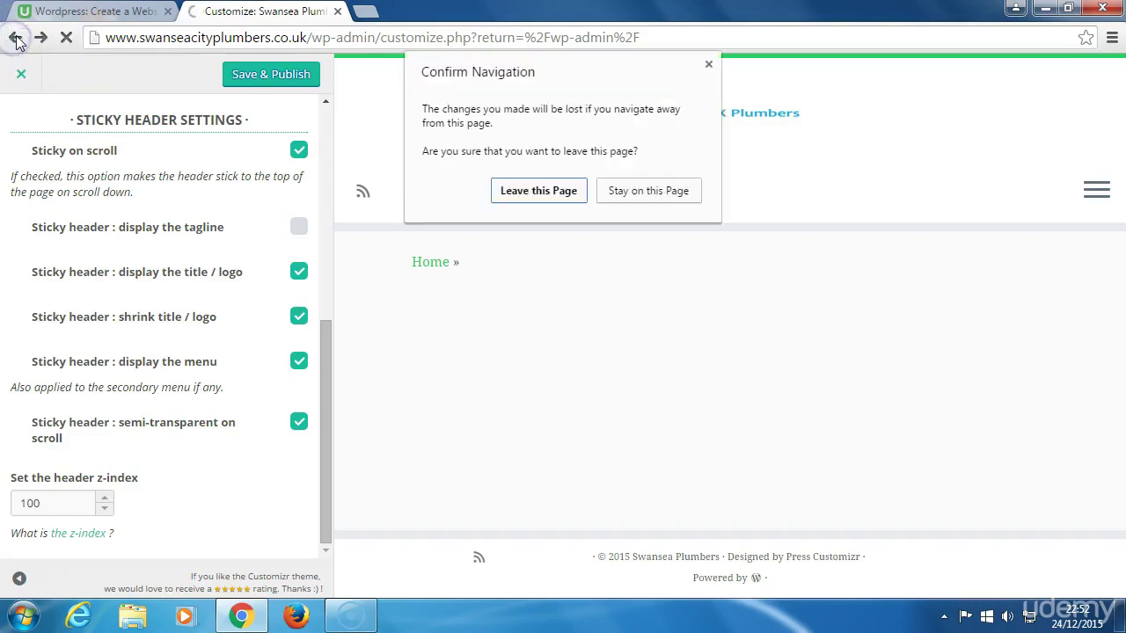
click(519, 190)
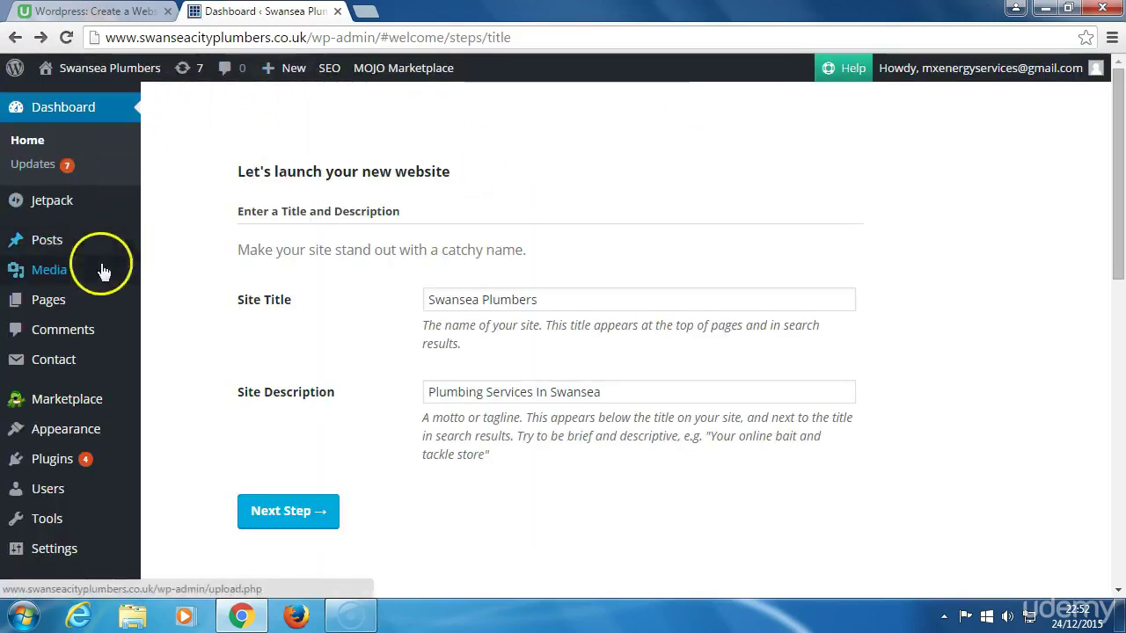
mouse_move(85, 435)
click(184, 430)
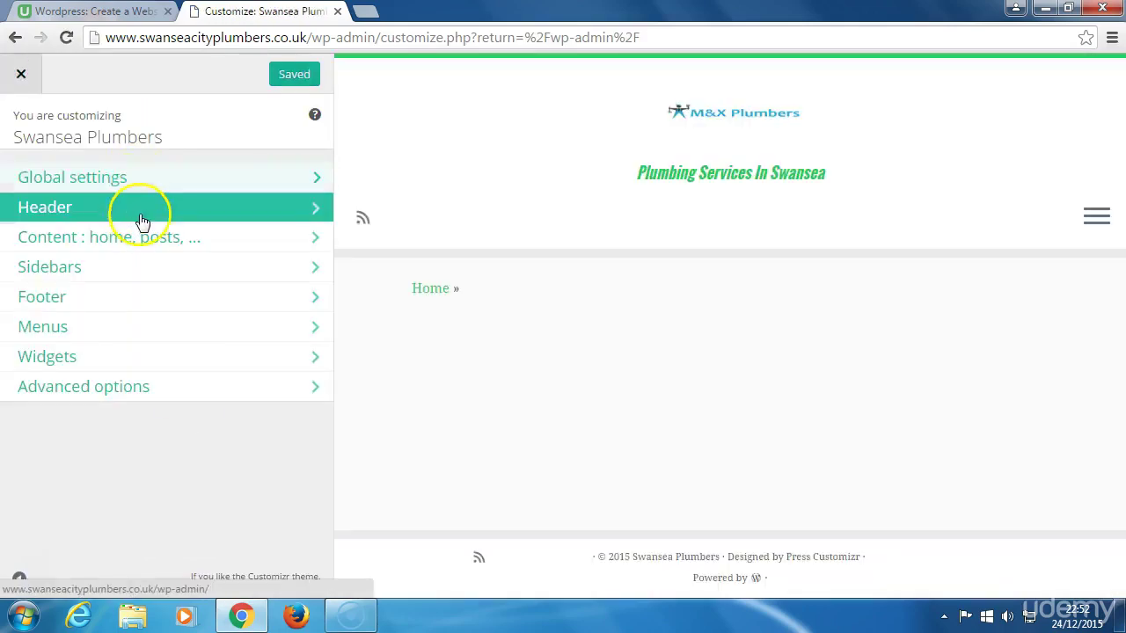
click(141, 218)
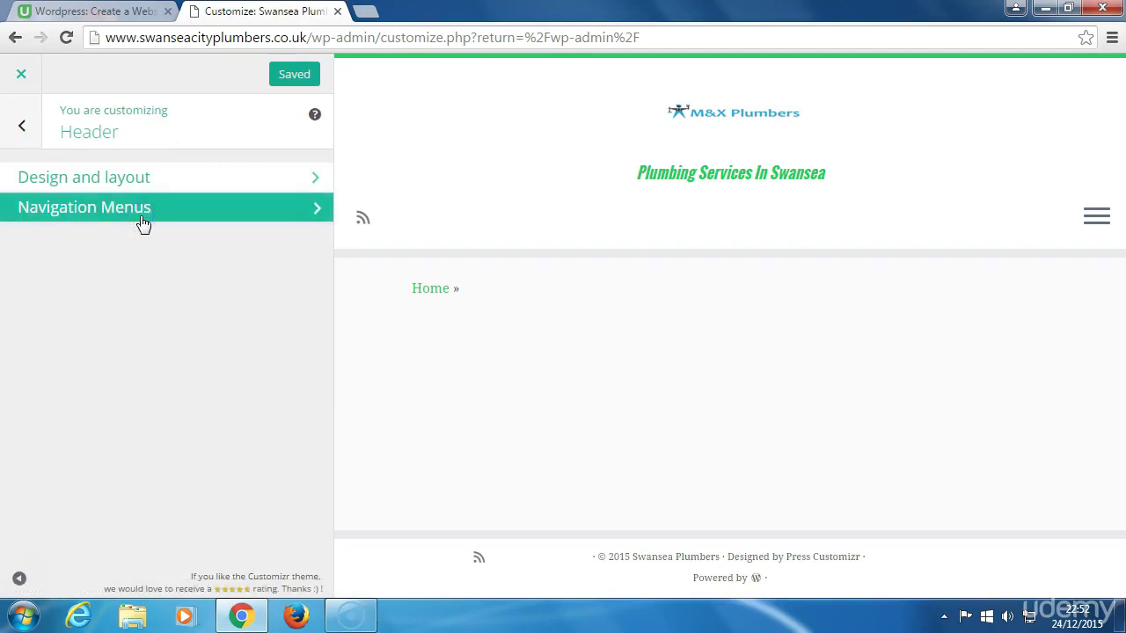
click(143, 218)
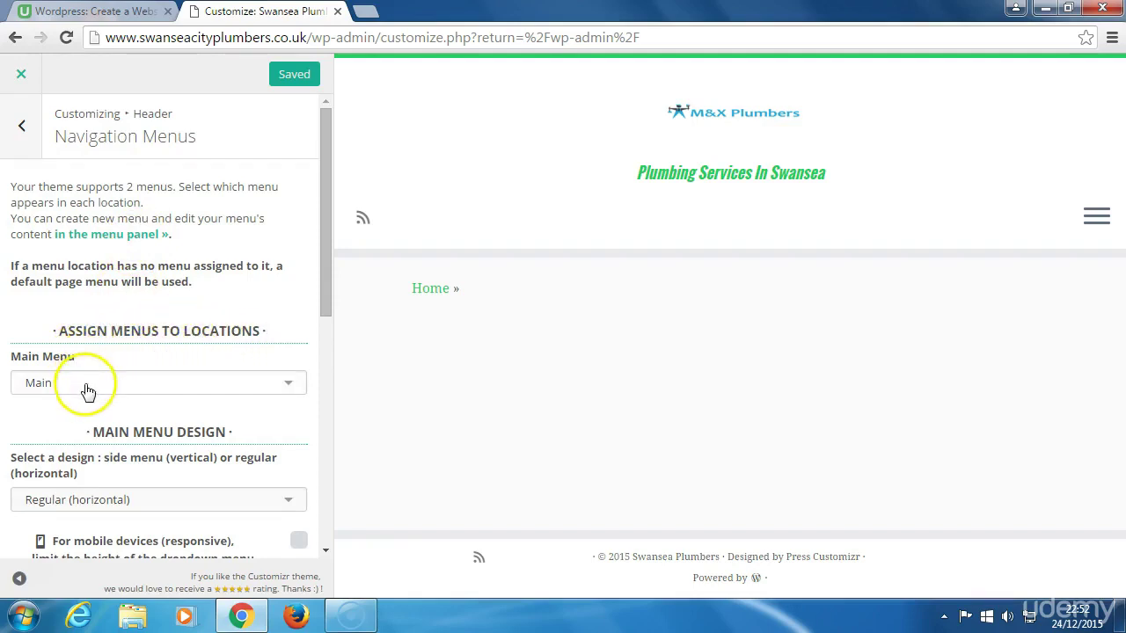
Step: Check the choices for the Main Menu location and review the menu position, submenu and menu removal settings
click(286, 383)
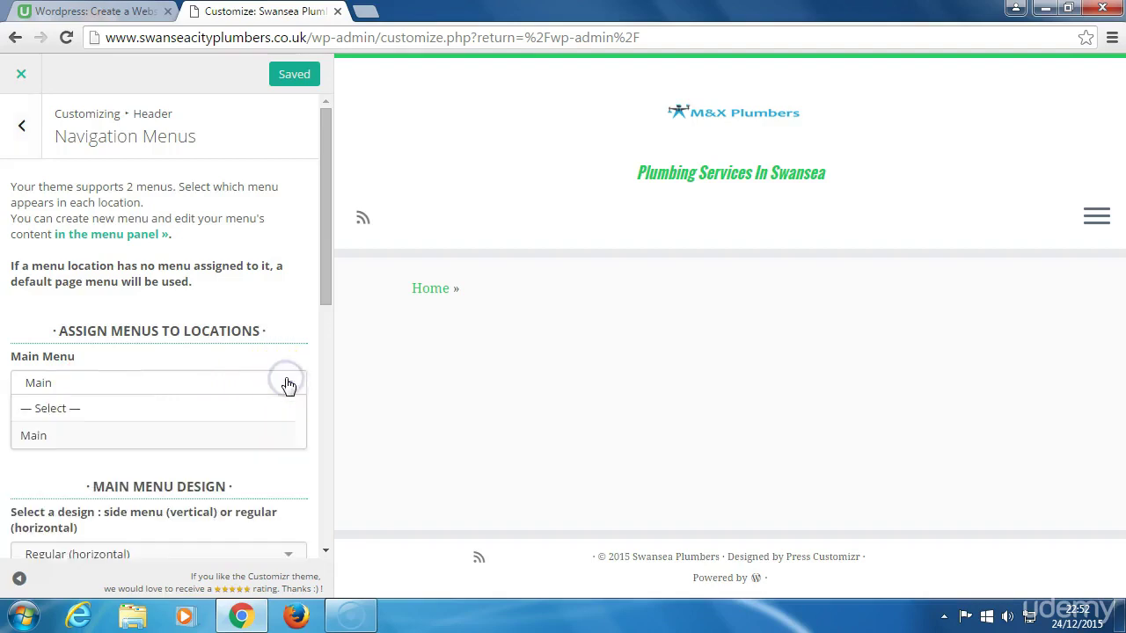
click(286, 384)
scroll(288, 385, down, 1)
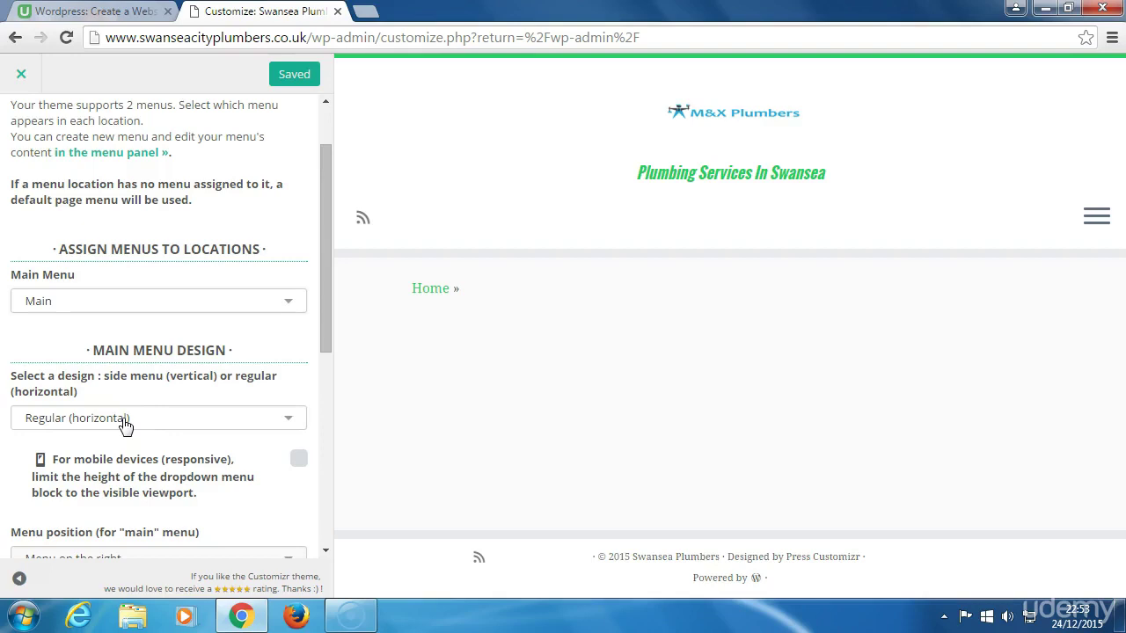
scroll(125, 426, down, 2)
scroll(125, 426, down, 4)
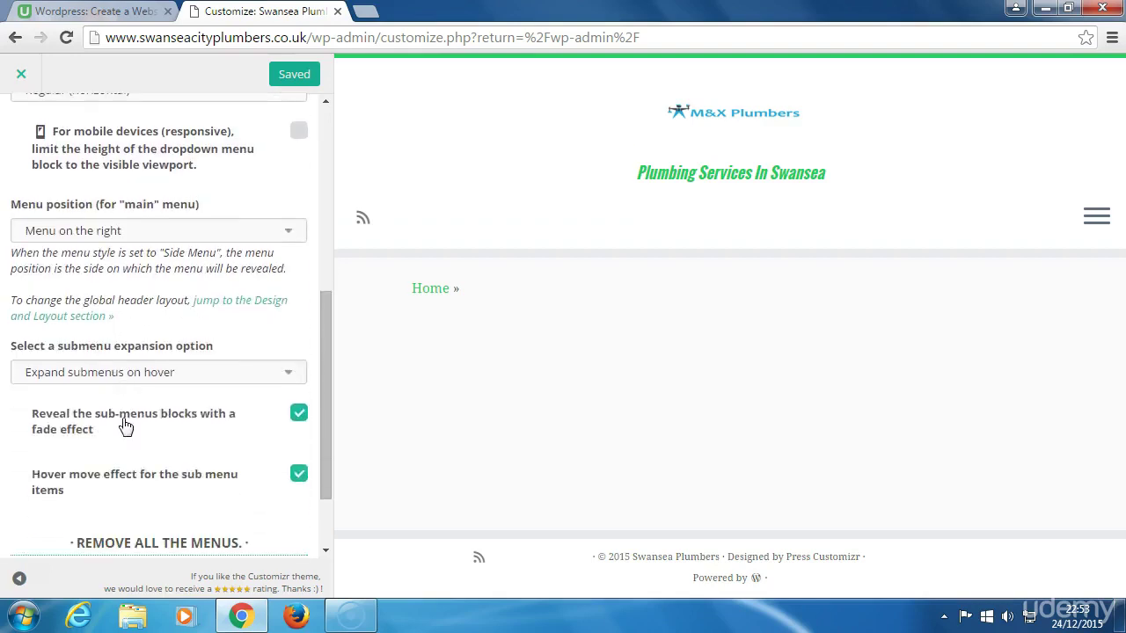
scroll(125, 426, down, 2)
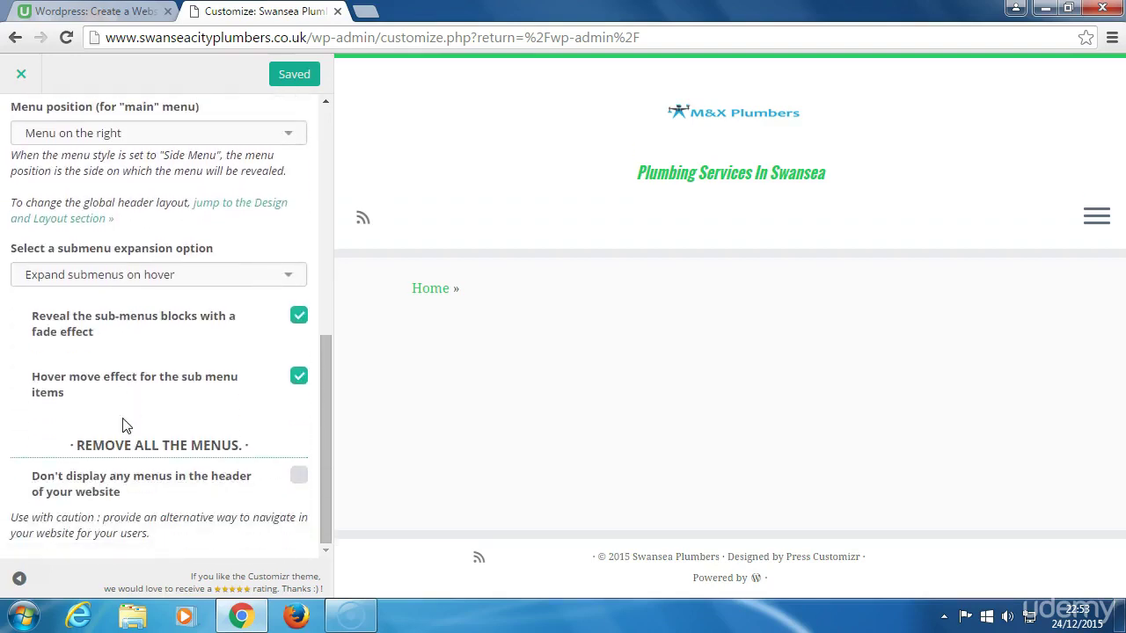
scroll(125, 426, up, 10)
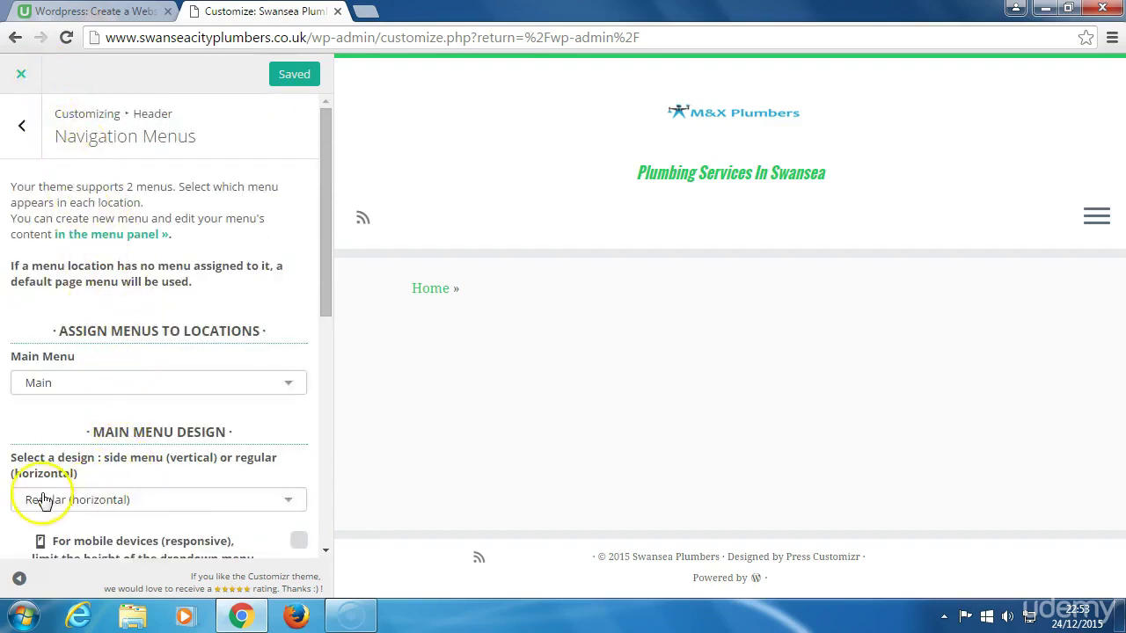
Step: Examine the main menu design choices and keep the Regular (horizontal) design
click(289, 508)
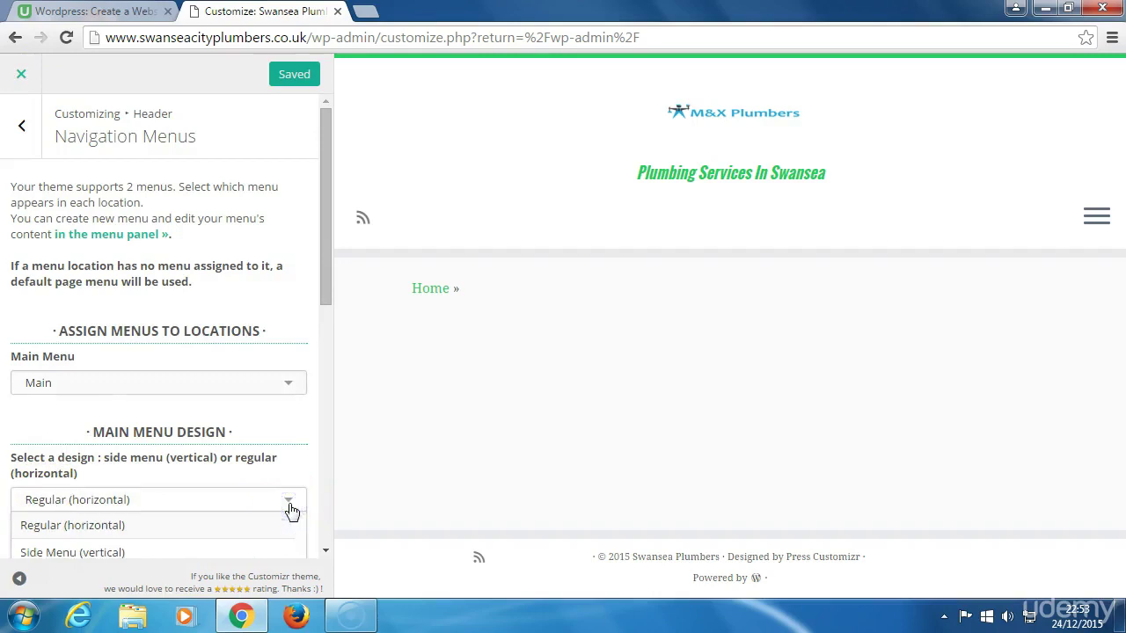
scroll(291, 510, down, 1)
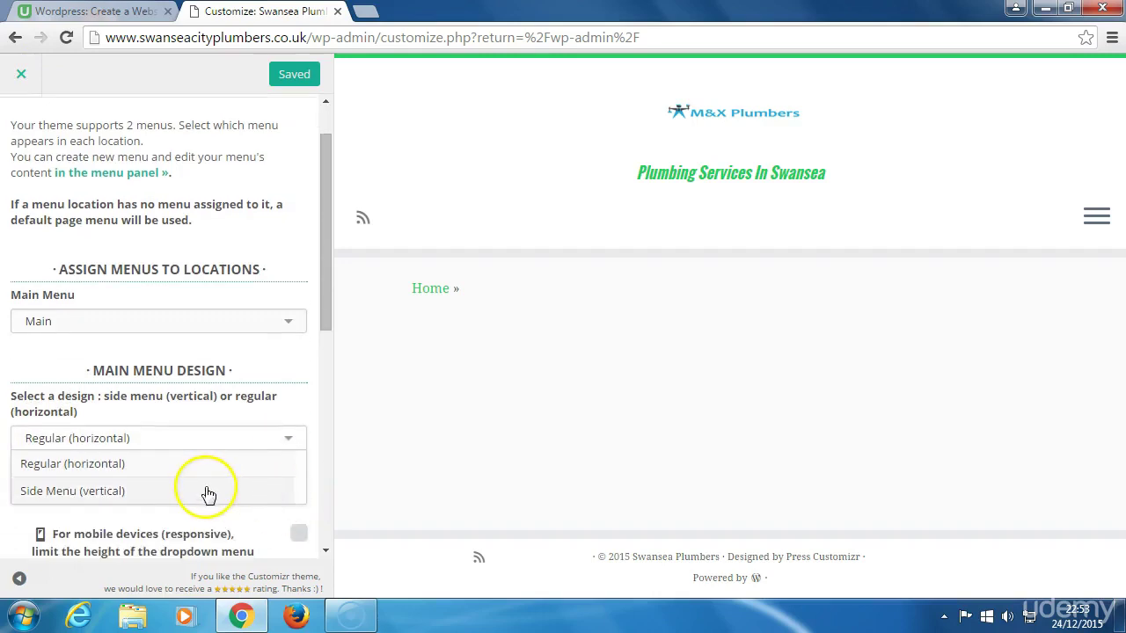
click(136, 448)
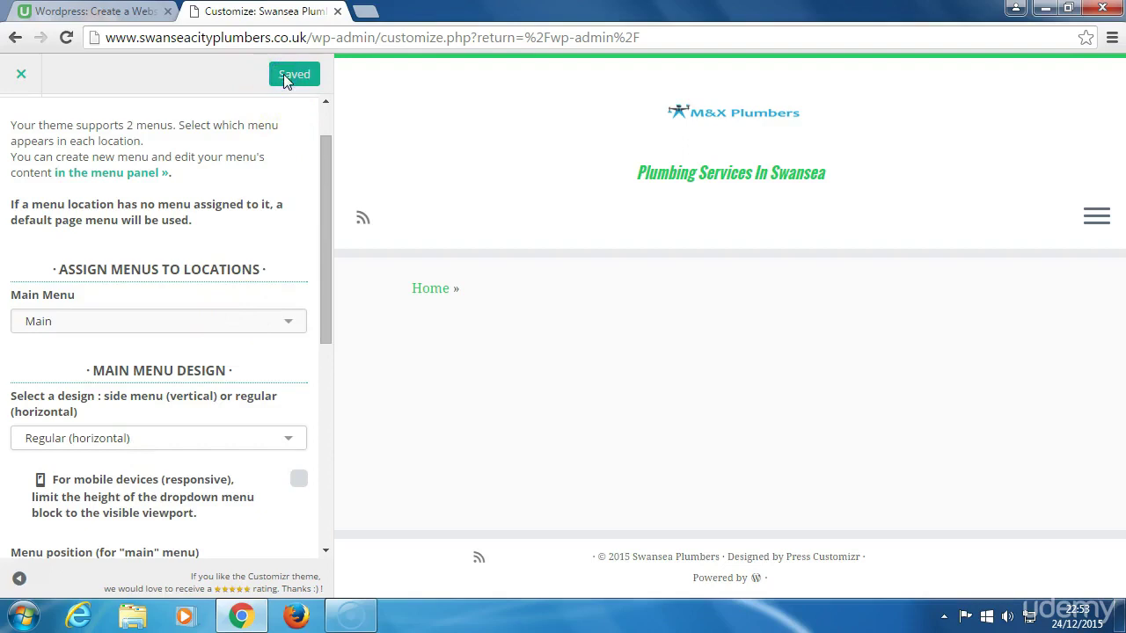
Step: Return to the dashboard, reopen the theme customizer and open the Content section for home and posts
click(13, 40)
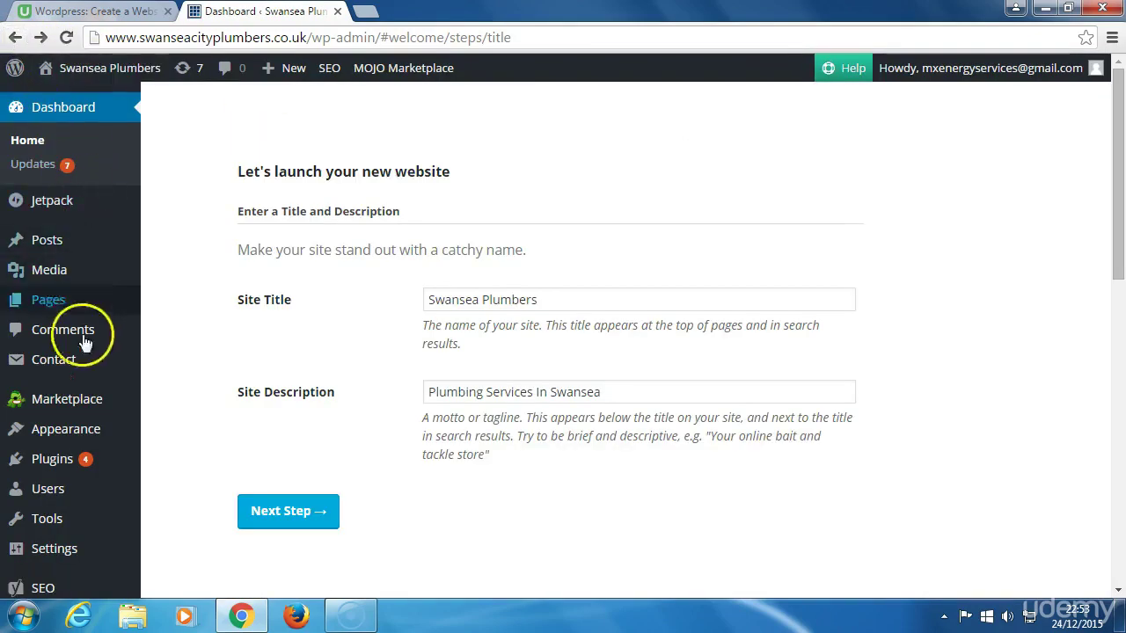
mouse_move(78, 430)
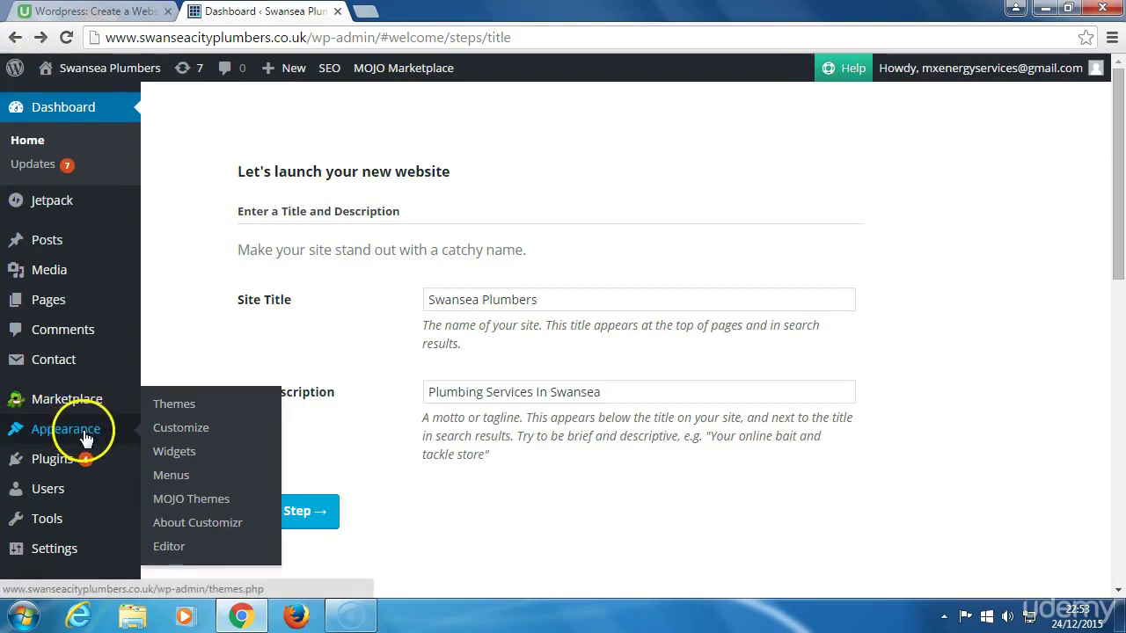
click(174, 434)
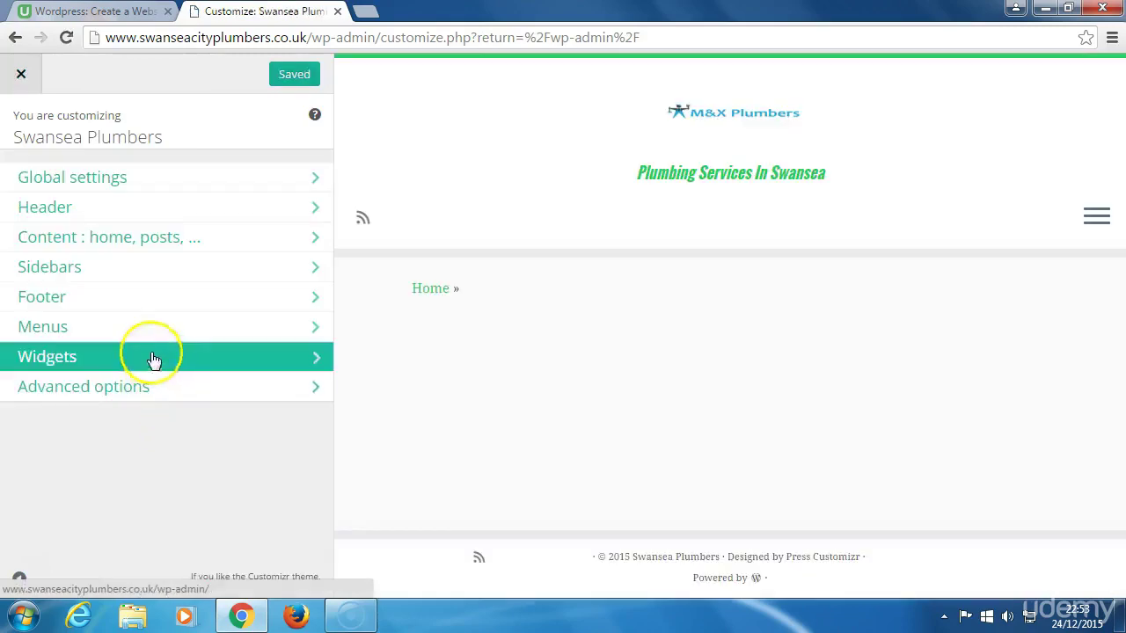
click(102, 239)
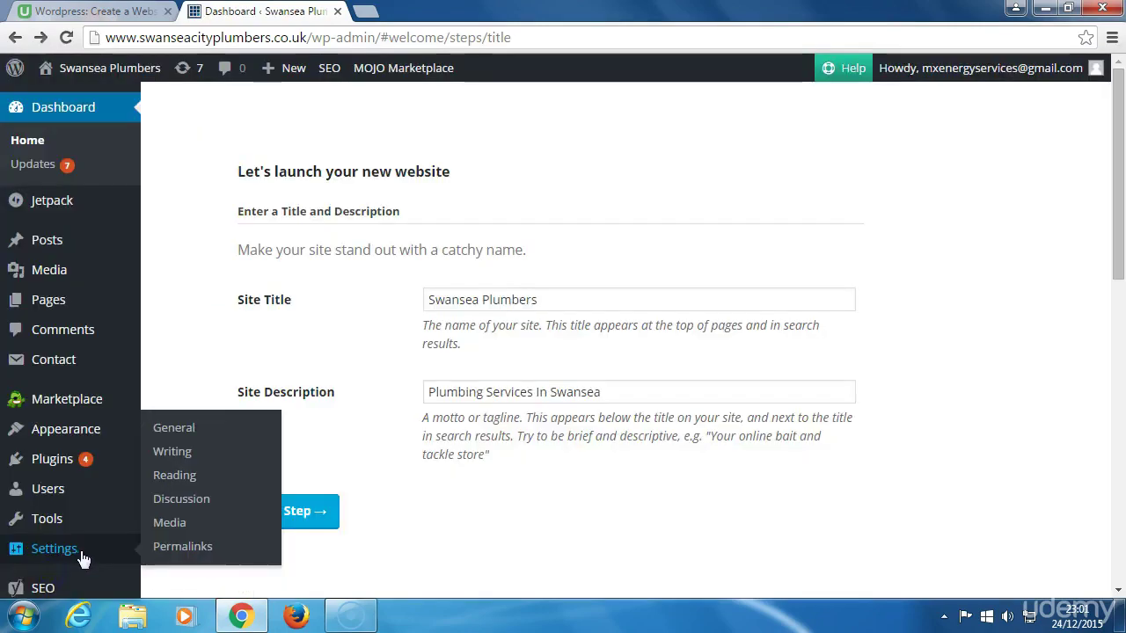
Step: From the dashboard, open the theme customizer again and go to the Front Page section of the Content settings
click(118, 569)
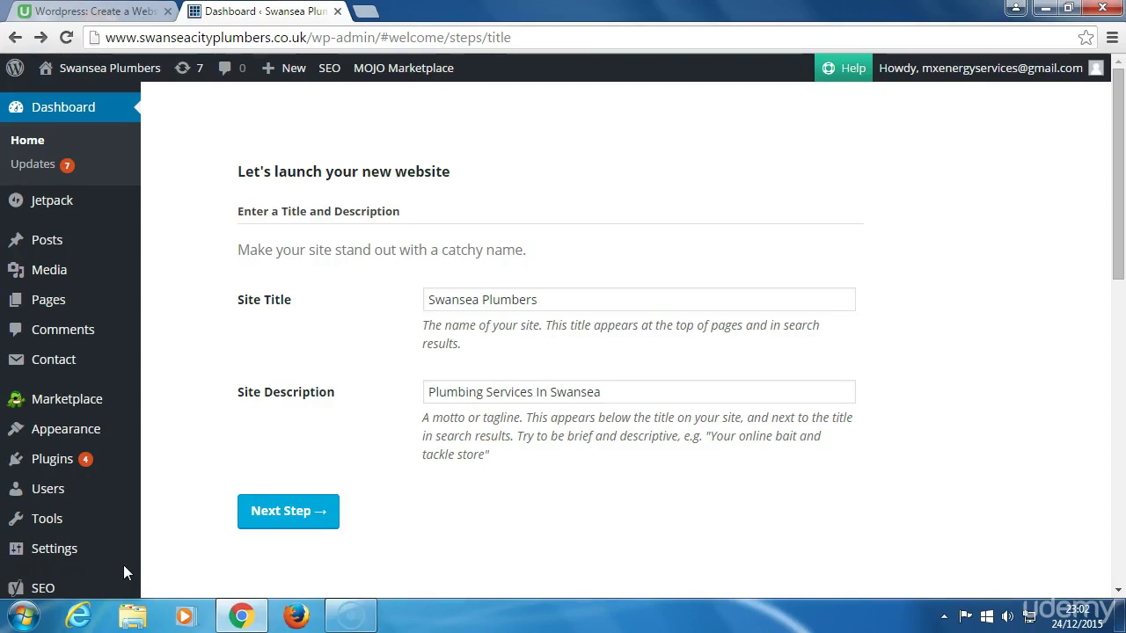
mouse_move(91, 429)
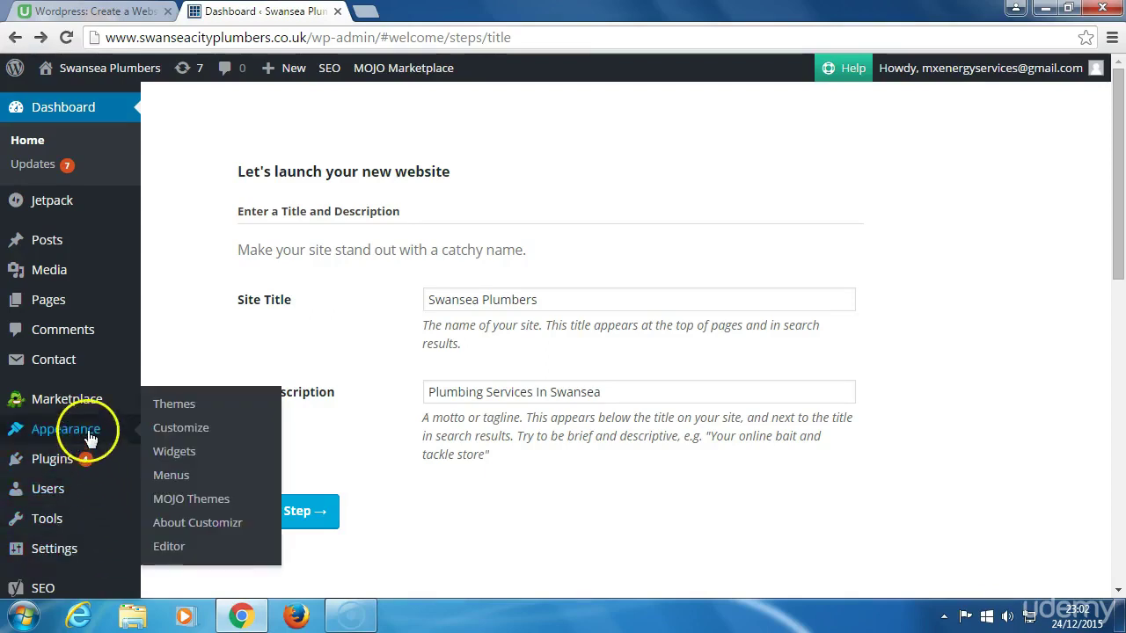
click(174, 430)
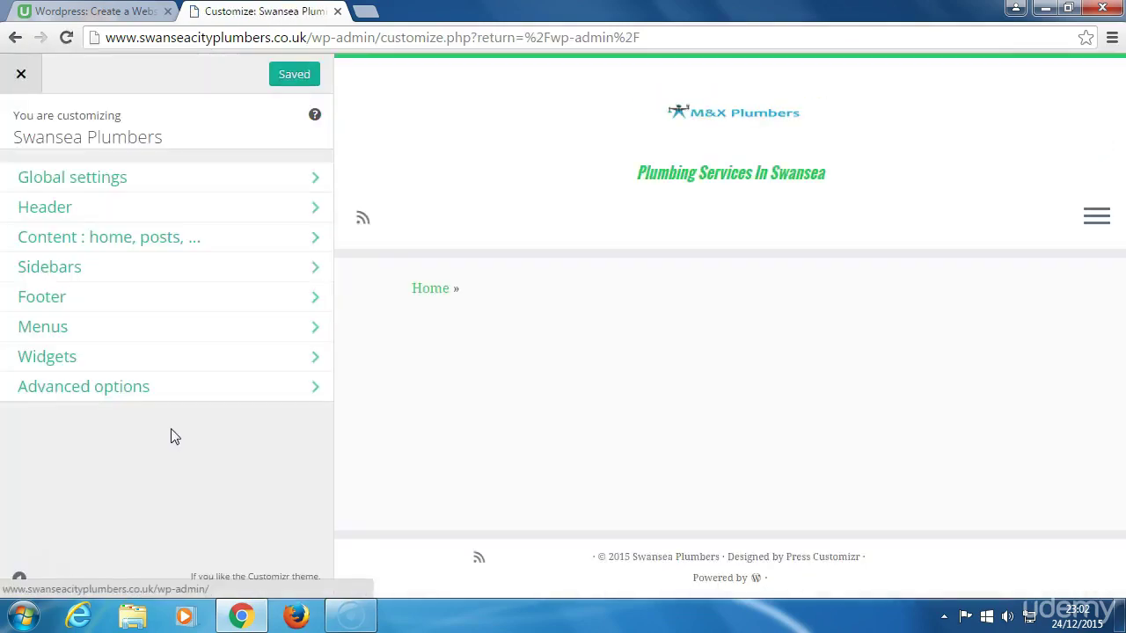
click(119, 243)
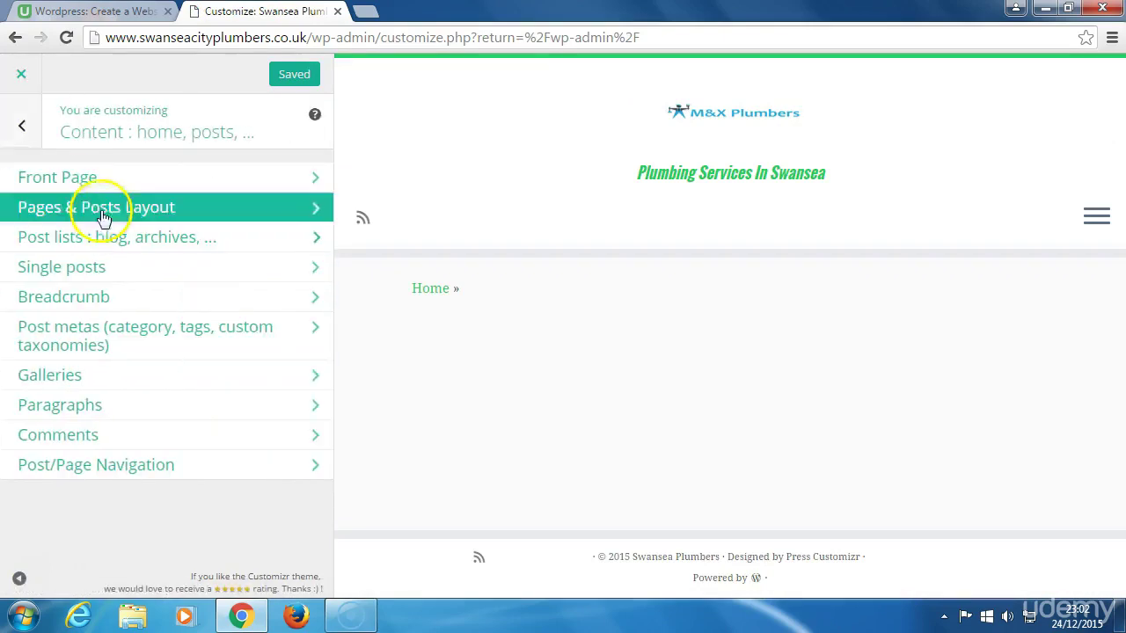
click(84, 187)
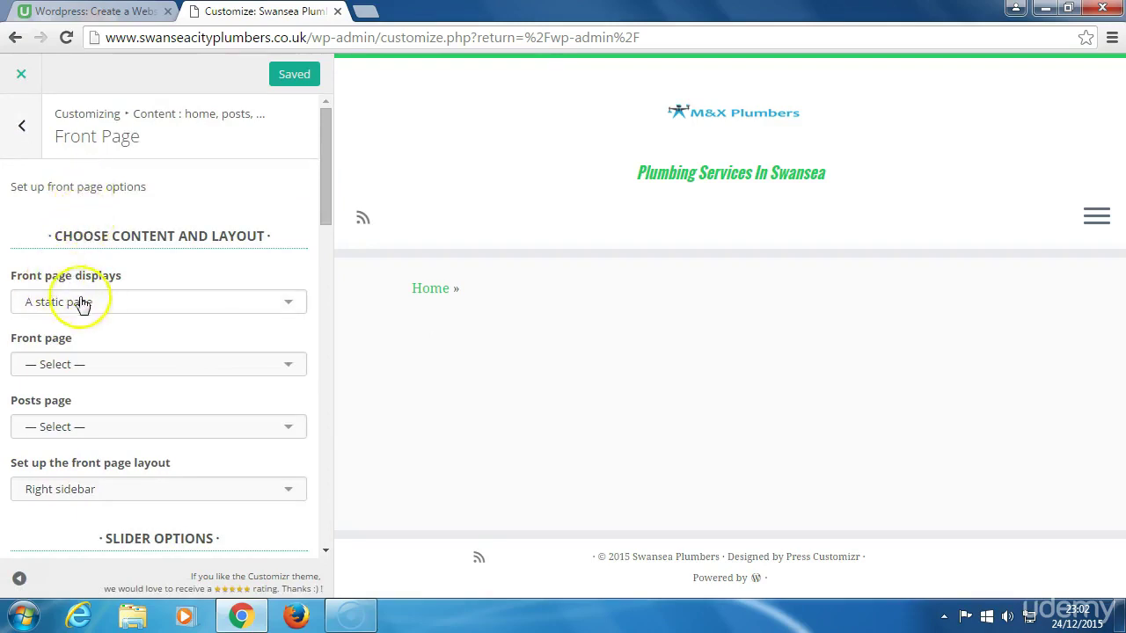
Step: Keep the front page displaying a static page and assign the Home page as the front page
click(288, 304)
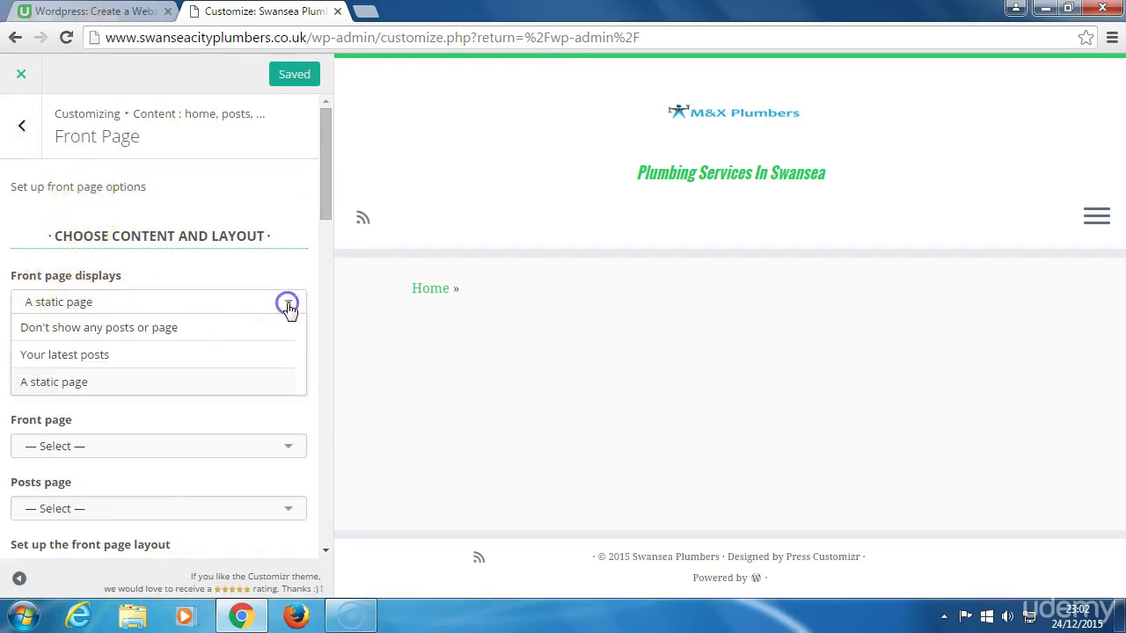
click(289, 305)
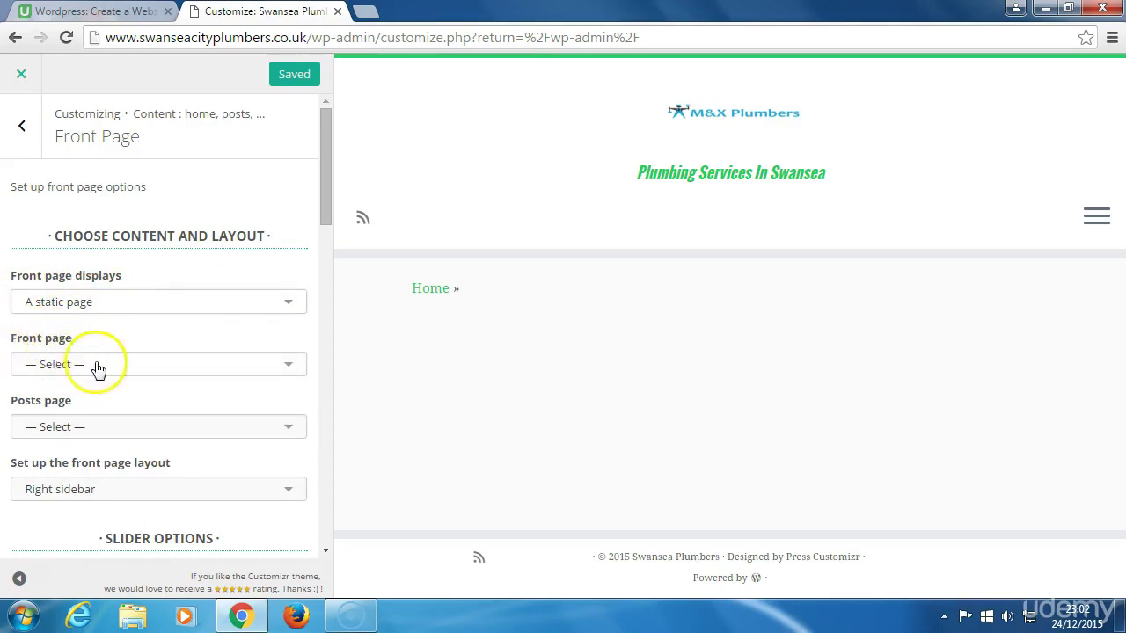
click(285, 366)
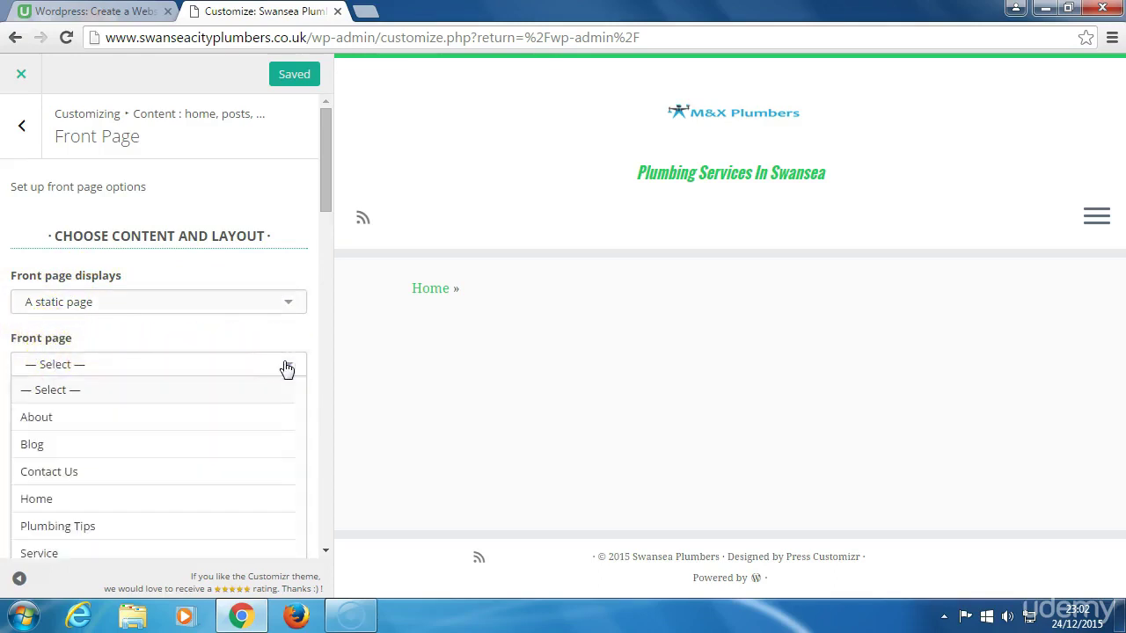
click(208, 502)
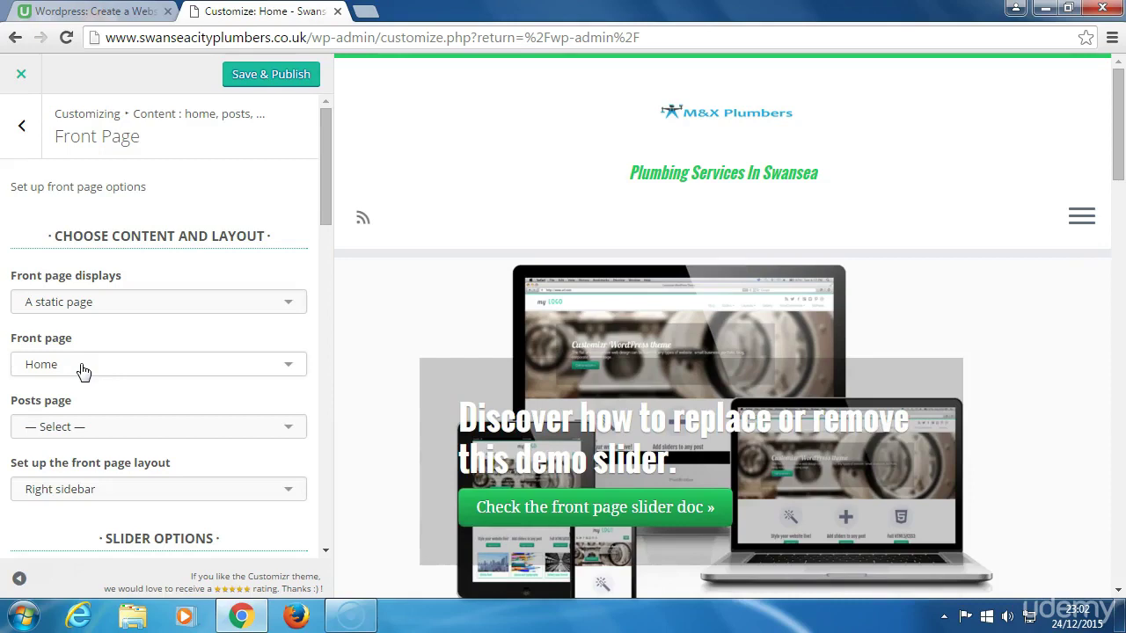
Step: Review the posts page setting, the front page sidebar layout choices and the slider options
click(64, 427)
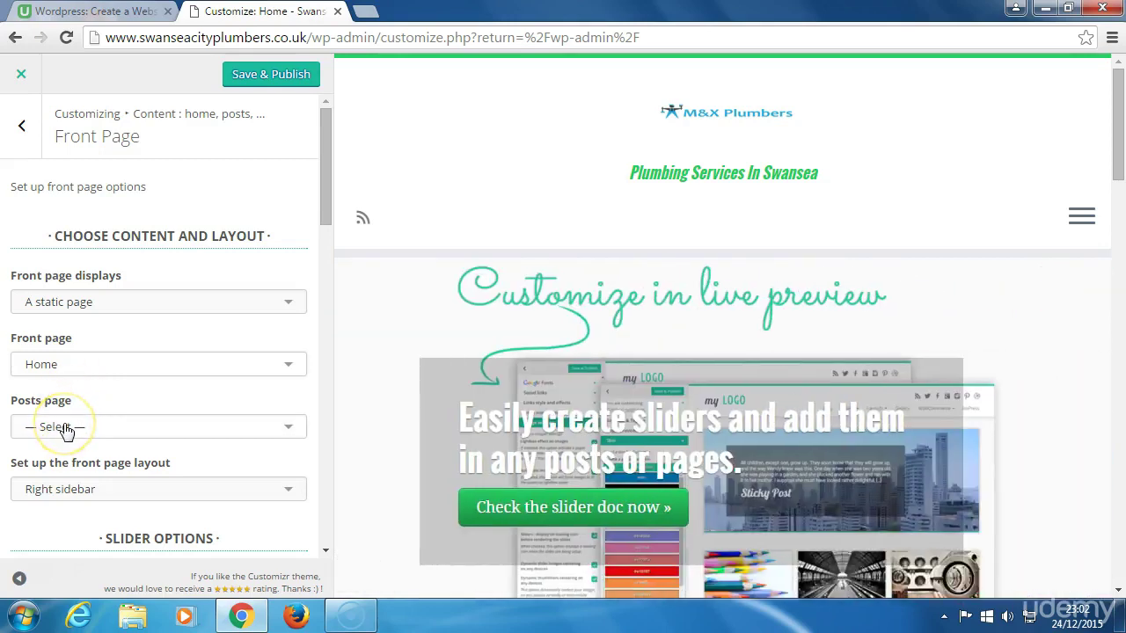
scroll(66, 431, down, 1)
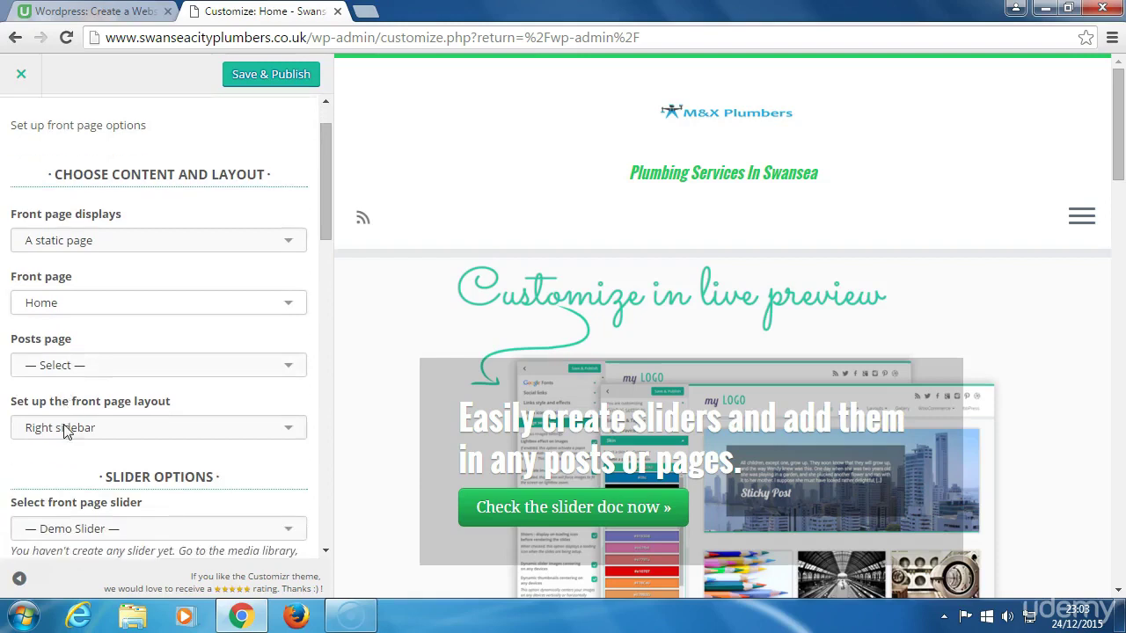
click(71, 391)
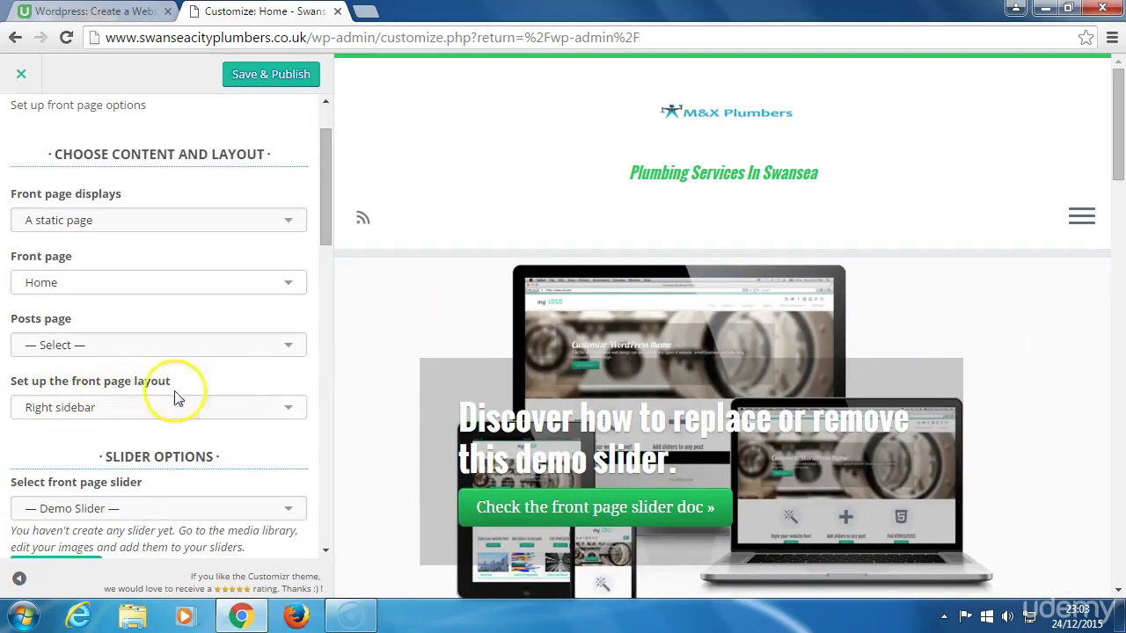
click(290, 409)
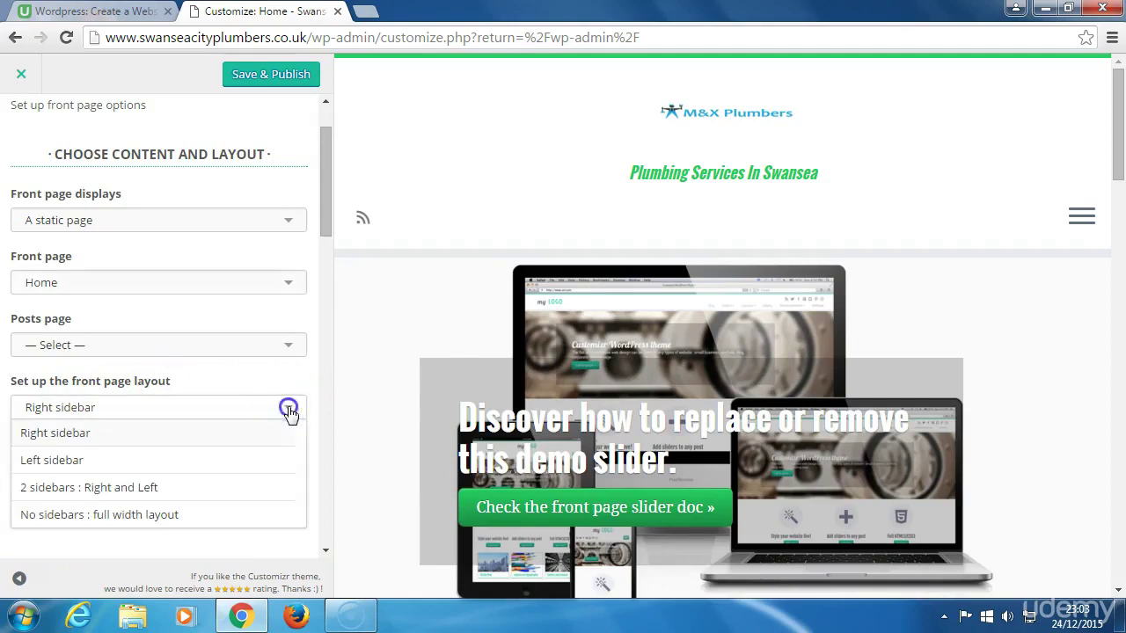
click(290, 409)
scroll(171, 415, down, 1)
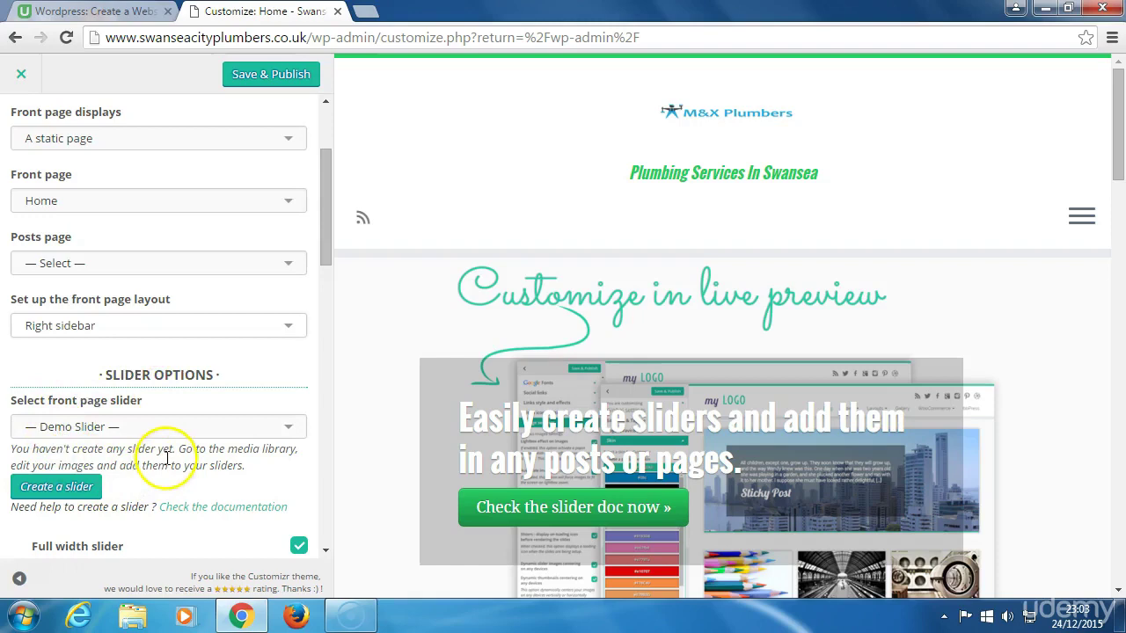
scroll(167, 458, down, 1)
scroll(167, 463, down, 3)
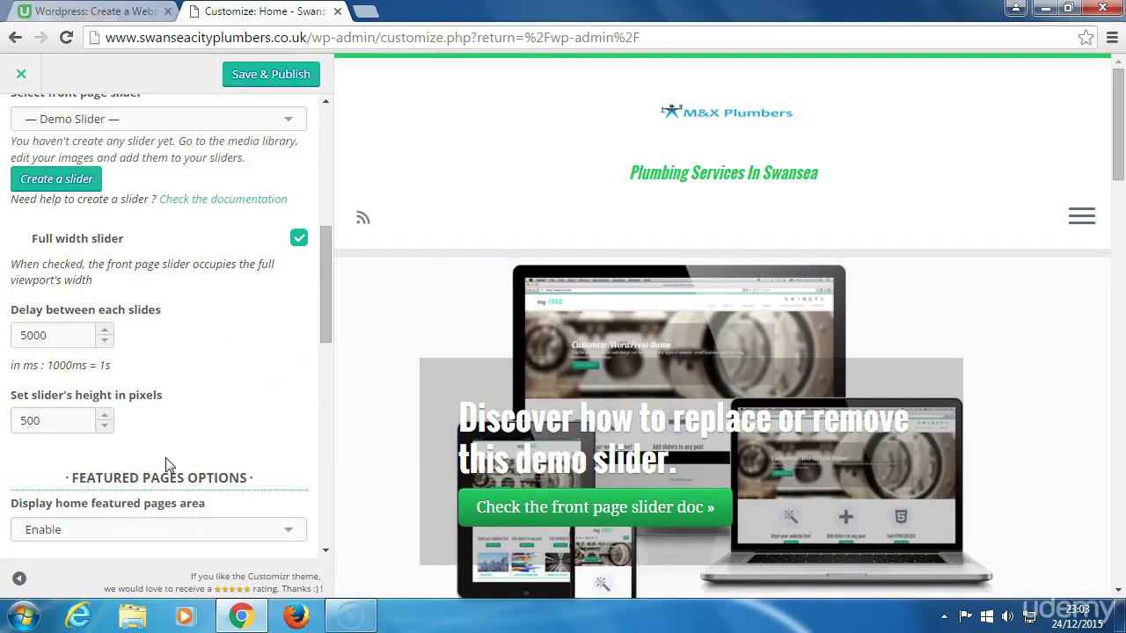
Step: Save and publish the front page settings, and return to the WordPress dashboard
click(253, 75)
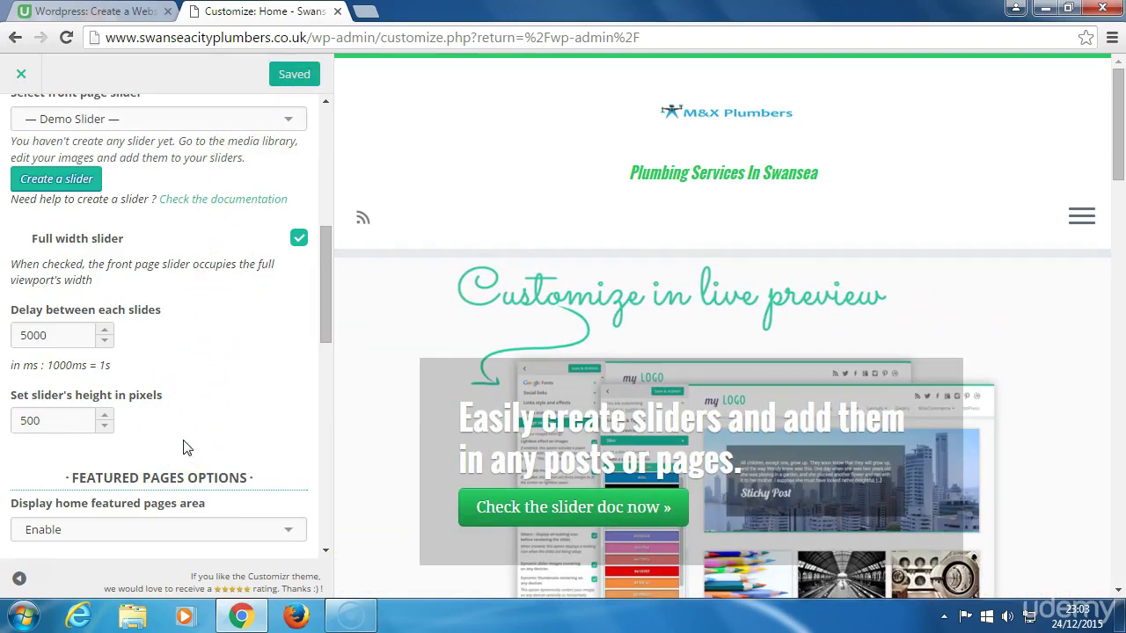
scroll(183, 448, up, 3)
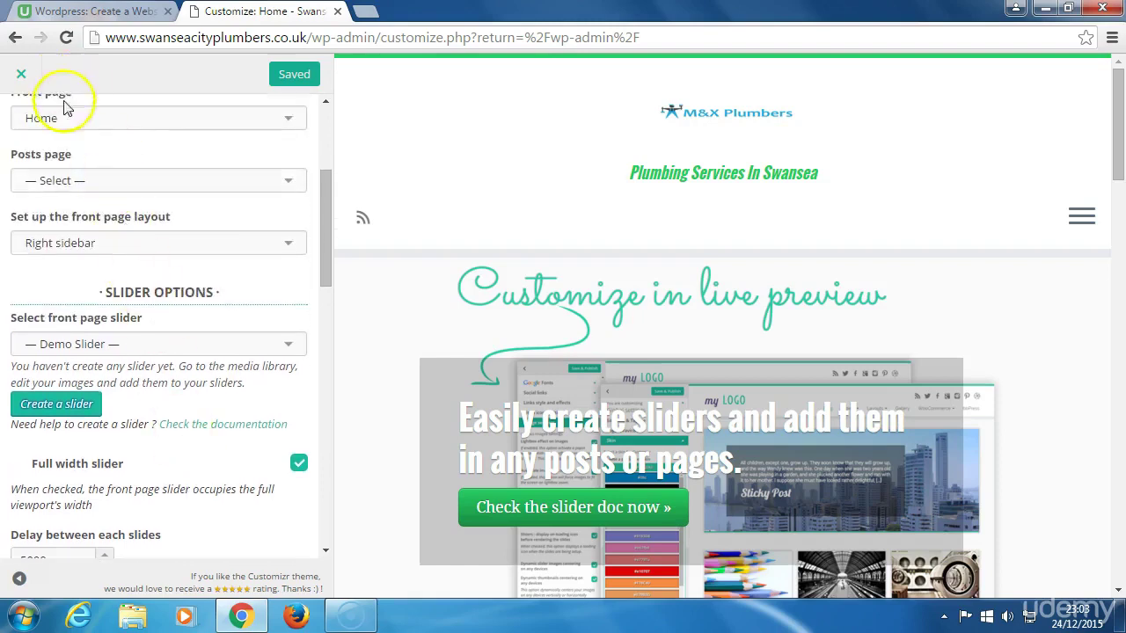
click(15, 39)
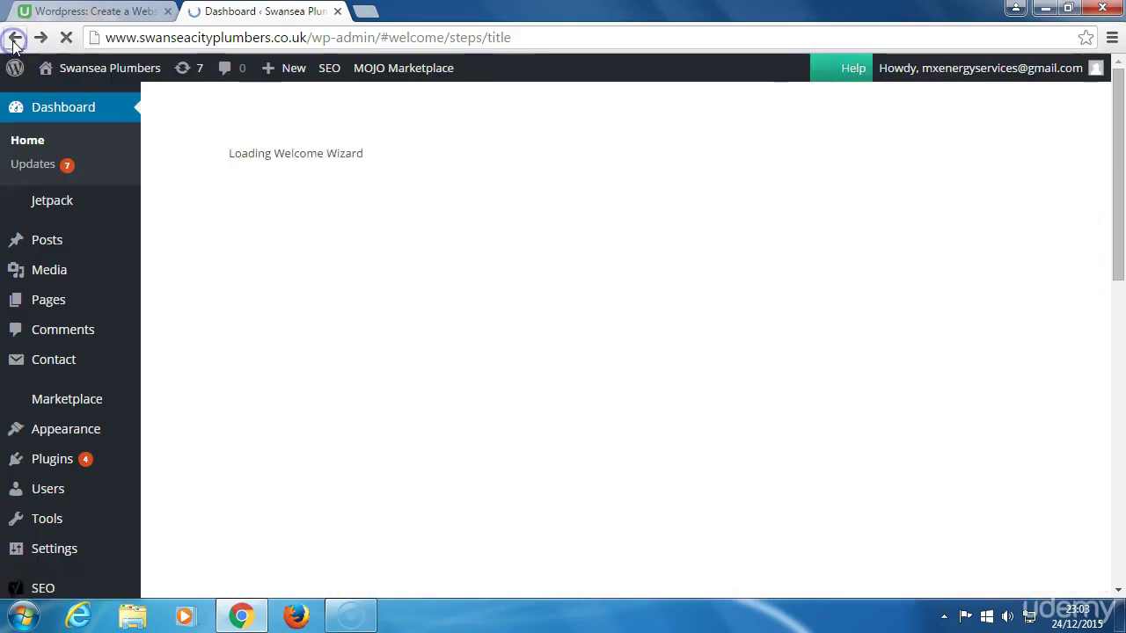
Step: Visit the live site and look through the home page, from the demo slider down to the footer
mouse_move(18, 67)
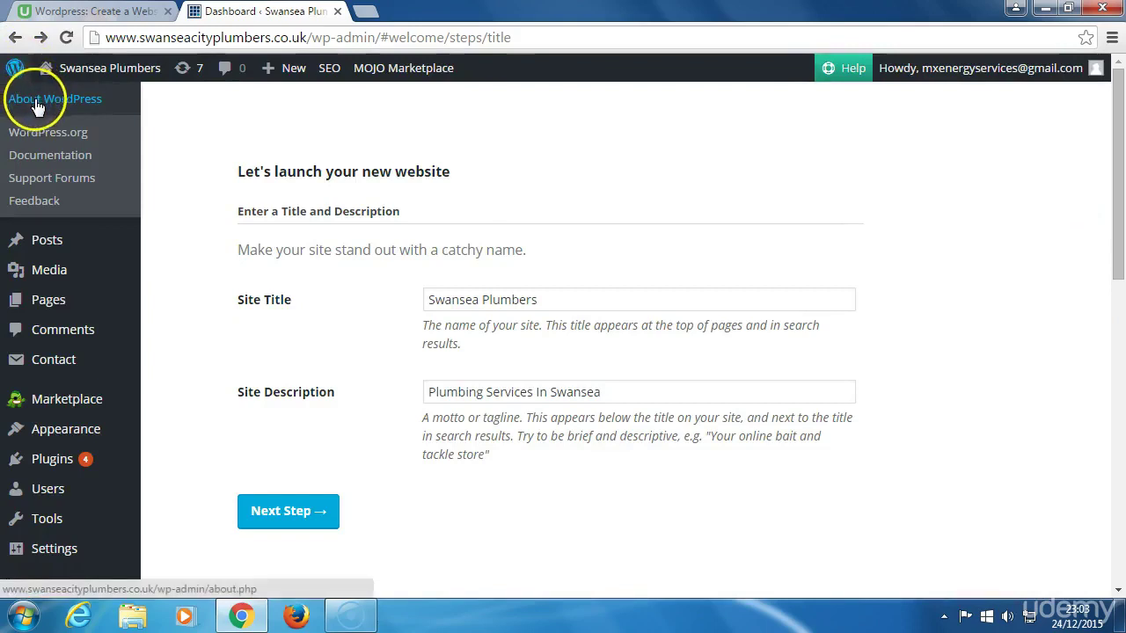
mouse_move(74, 77)
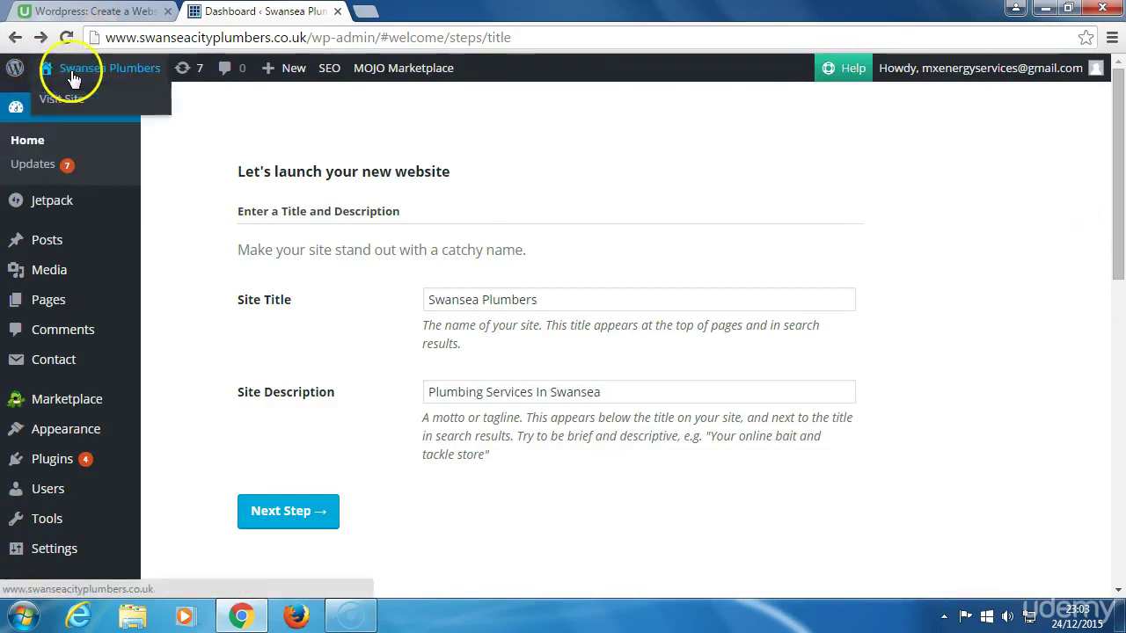
click(64, 99)
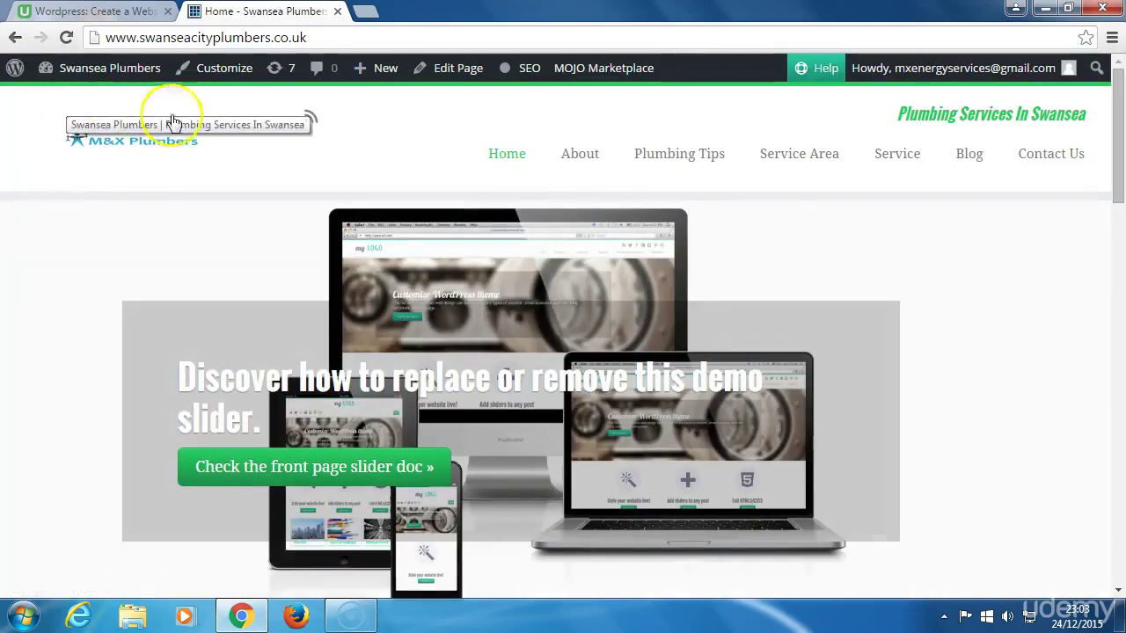
click(501, 158)
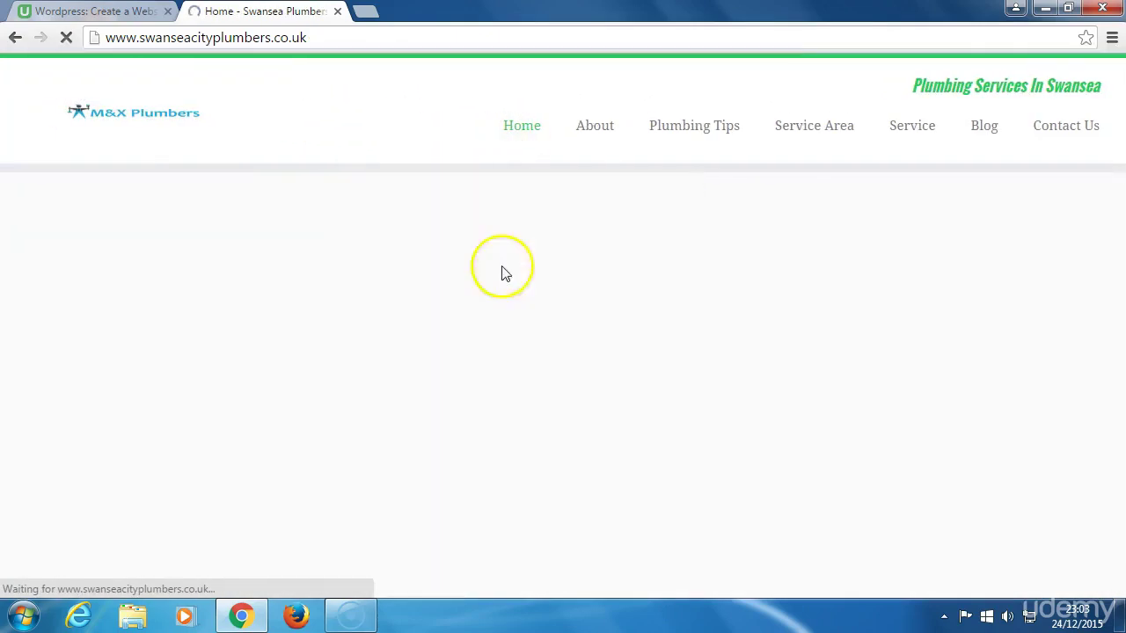
scroll(446, 439, down, 8)
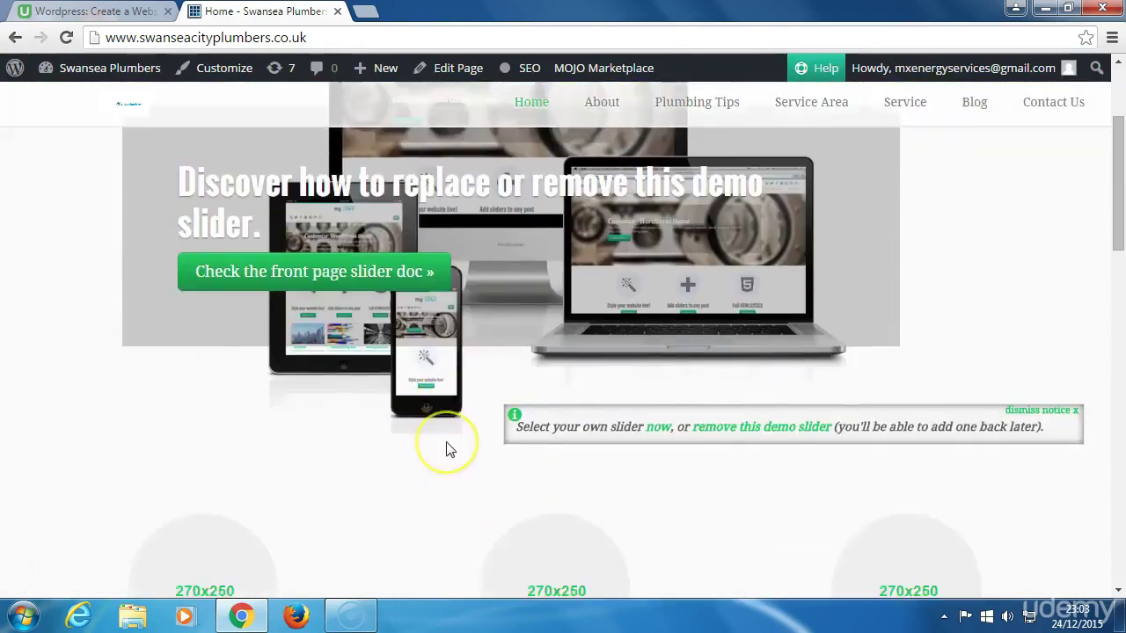
scroll(446, 448, down, 9)
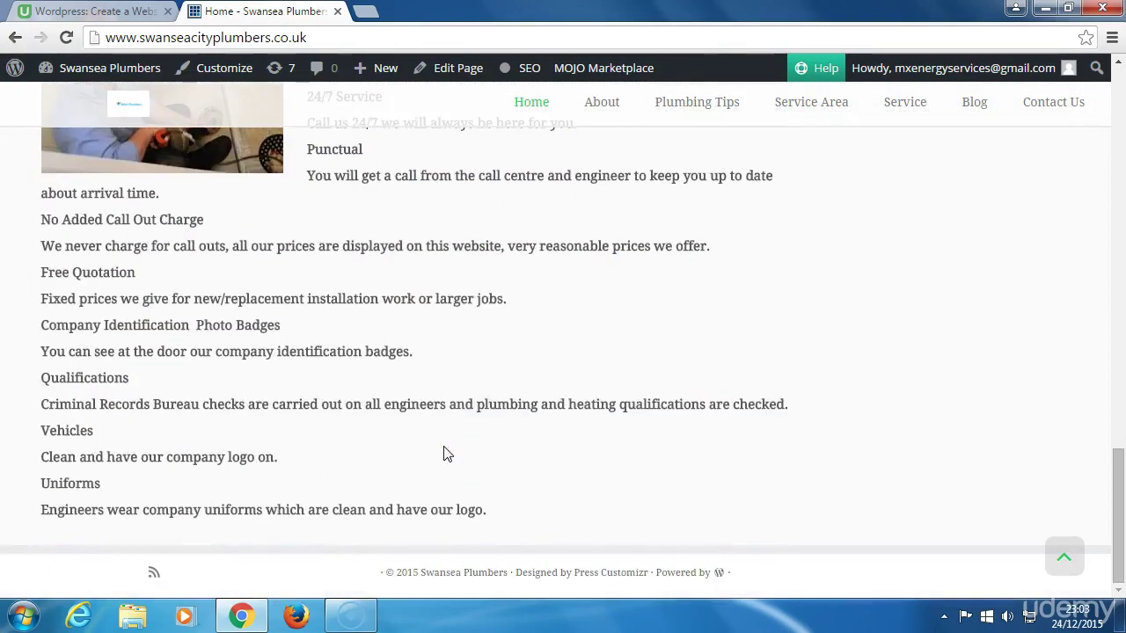
scroll(444, 453, up, 10)
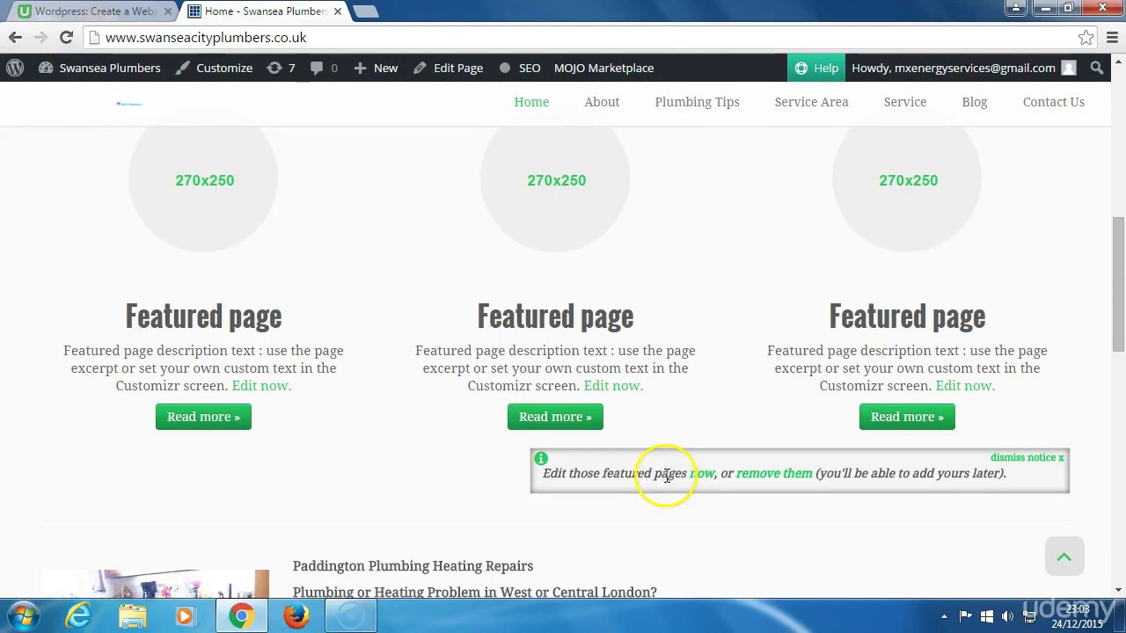
Step: Dismiss the notice about editing or removing the featured pages on the home page
click(785, 480)
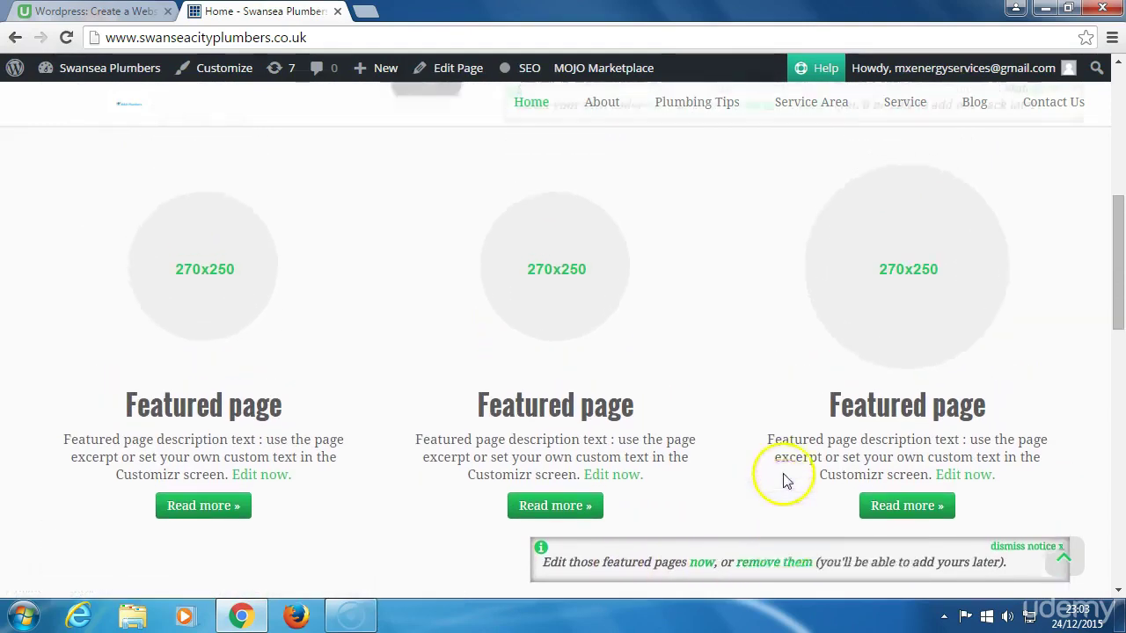
scroll(785, 482, down, 3)
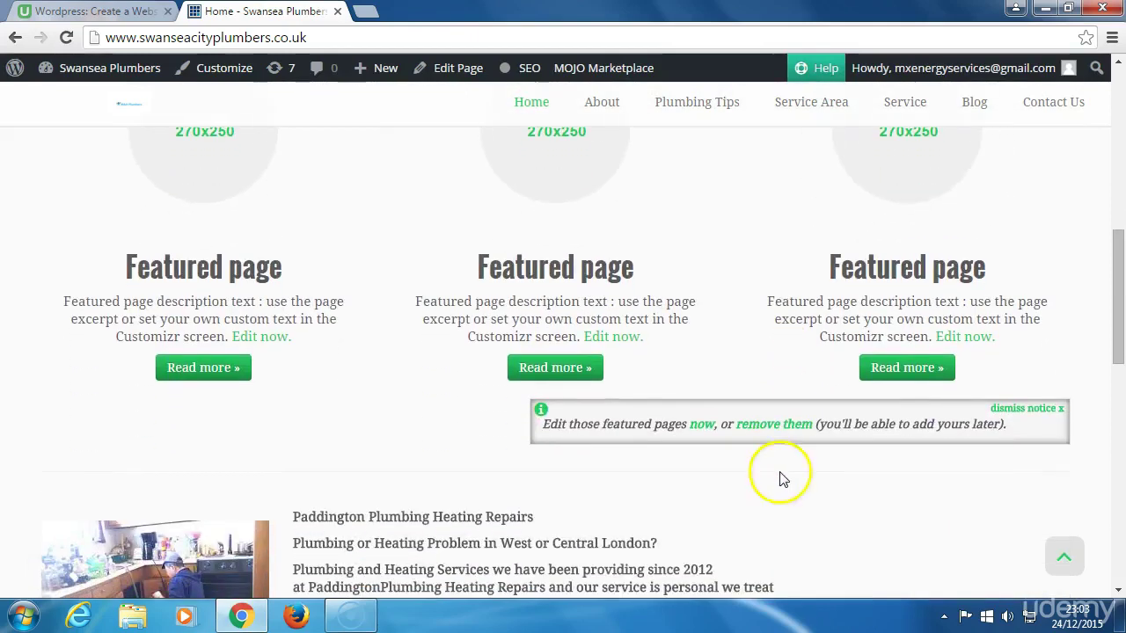
click(1041, 410)
scroll(871, 527, up, 2)
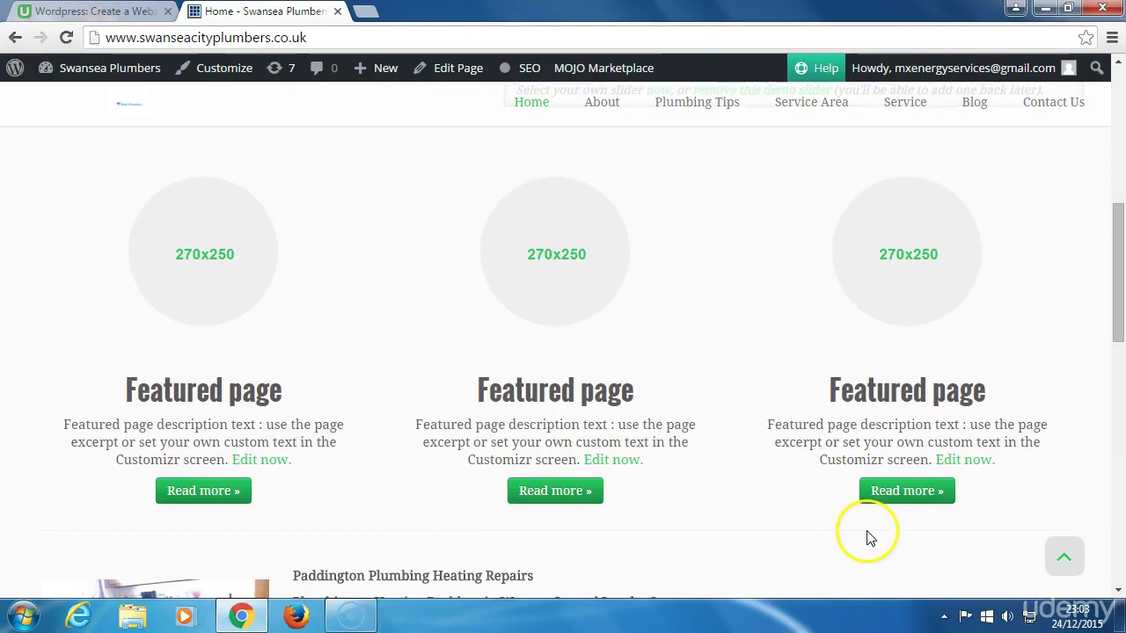
Step: Remove the demo slider from the home page
scroll(866, 539, up, 5)
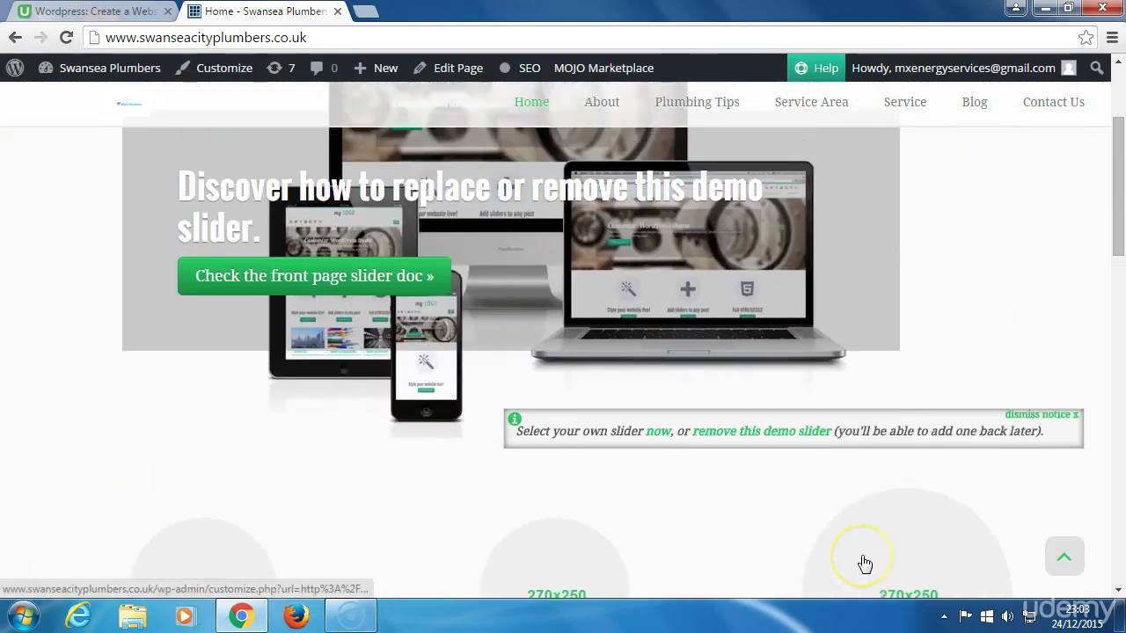
scroll(864, 563, up, 2)
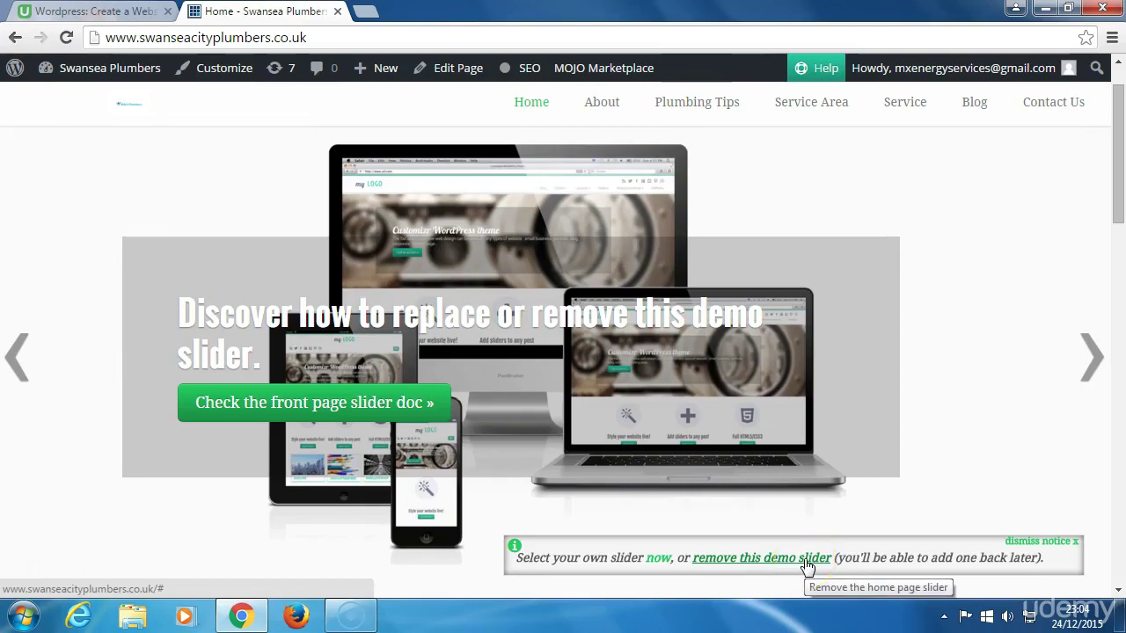
click(806, 559)
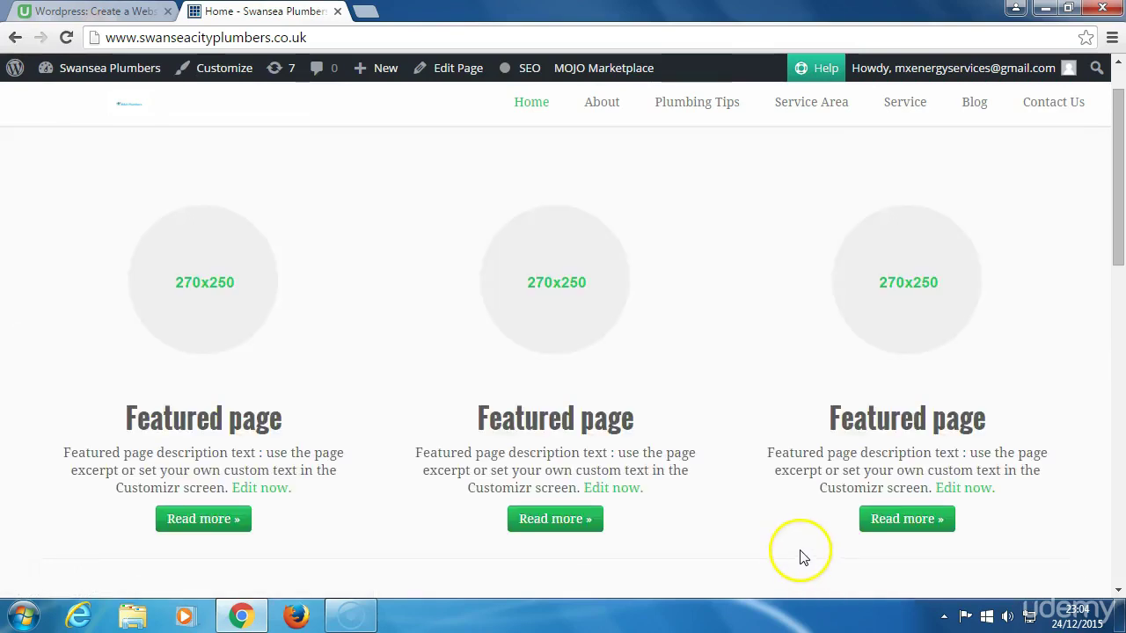
Step: Open the first featured page's text settings in the theme customizer from its edit link on the home page
scroll(686, 532, down, 1)
click(269, 440)
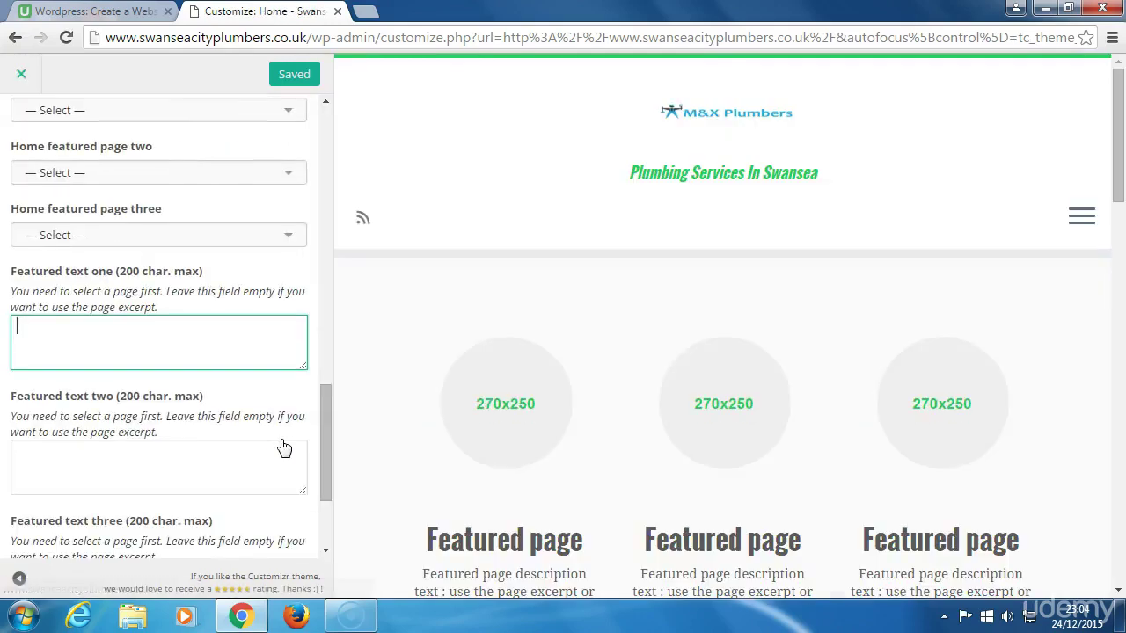
scroll(428, 472, down, 5)
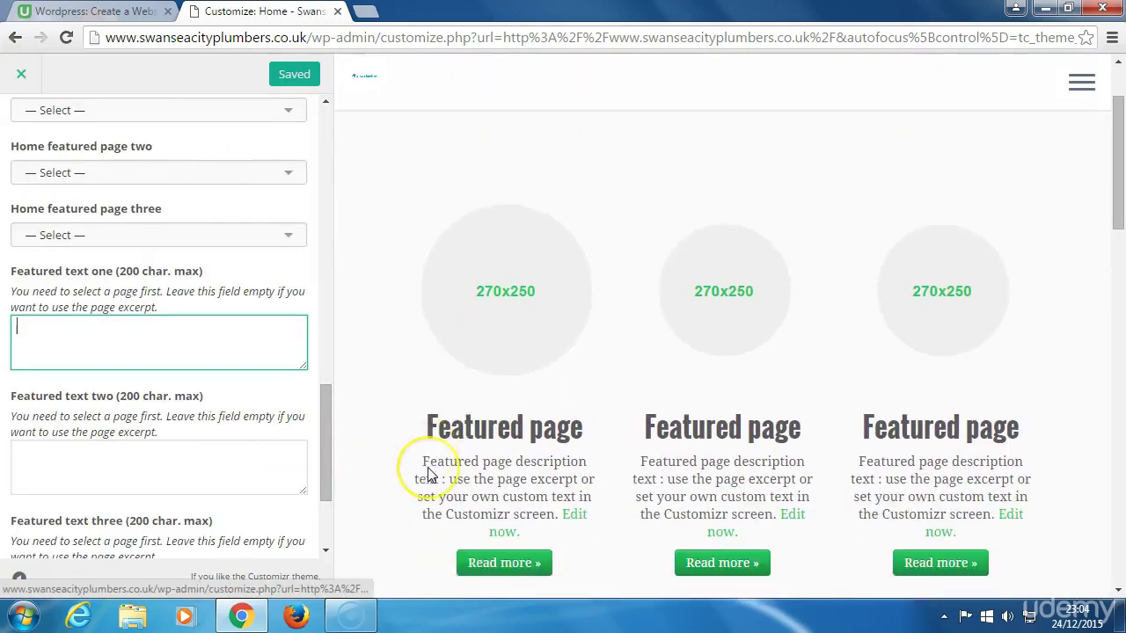
scroll(428, 472, down, 3)
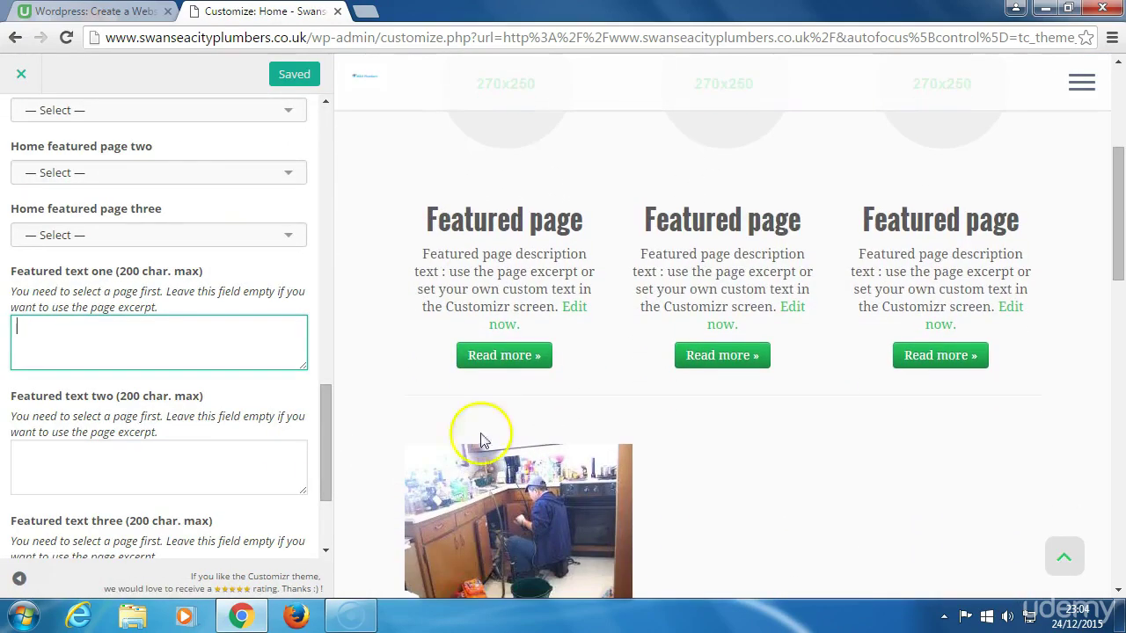
click(573, 312)
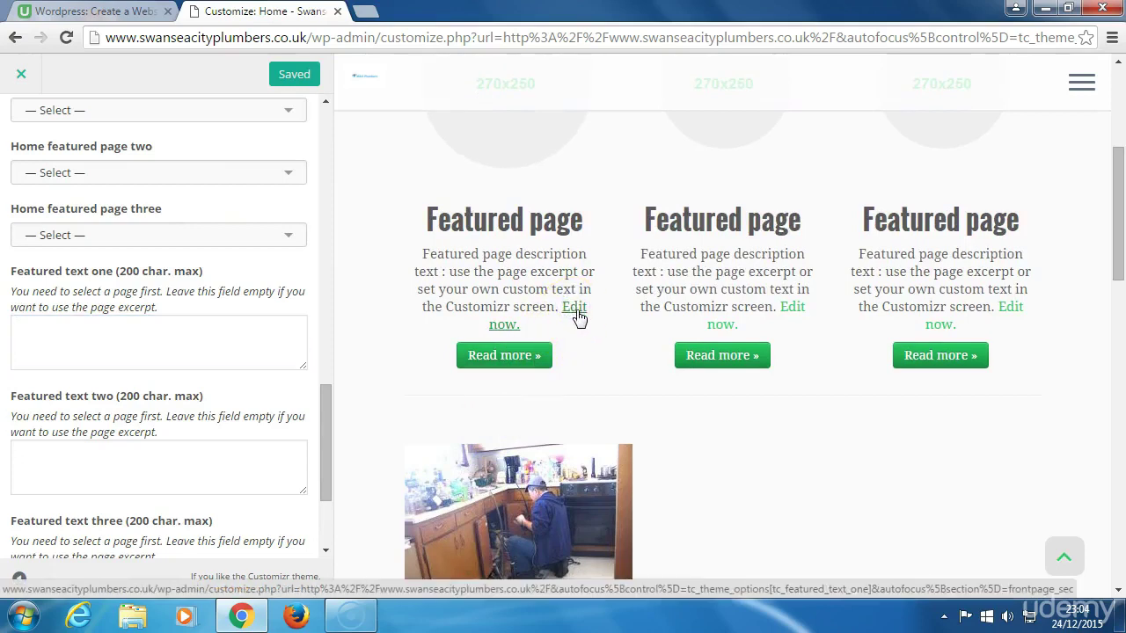
click(576, 313)
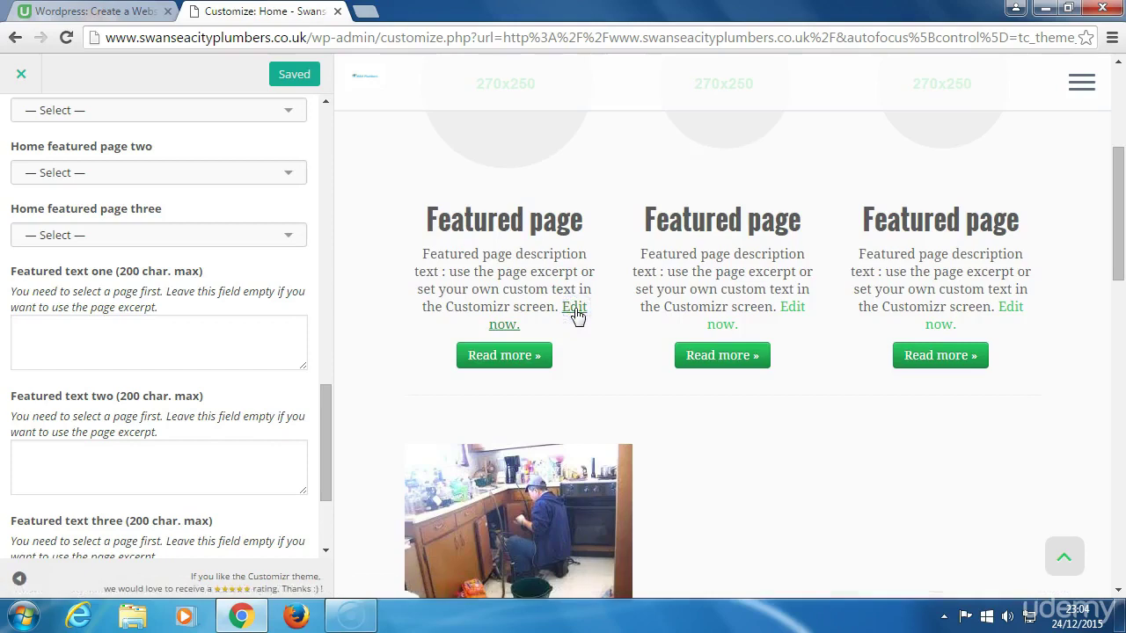
Step: Disable the home featured pages area in the Featured Pages options, and save and publish the change
scroll(503, 382, up, 2)
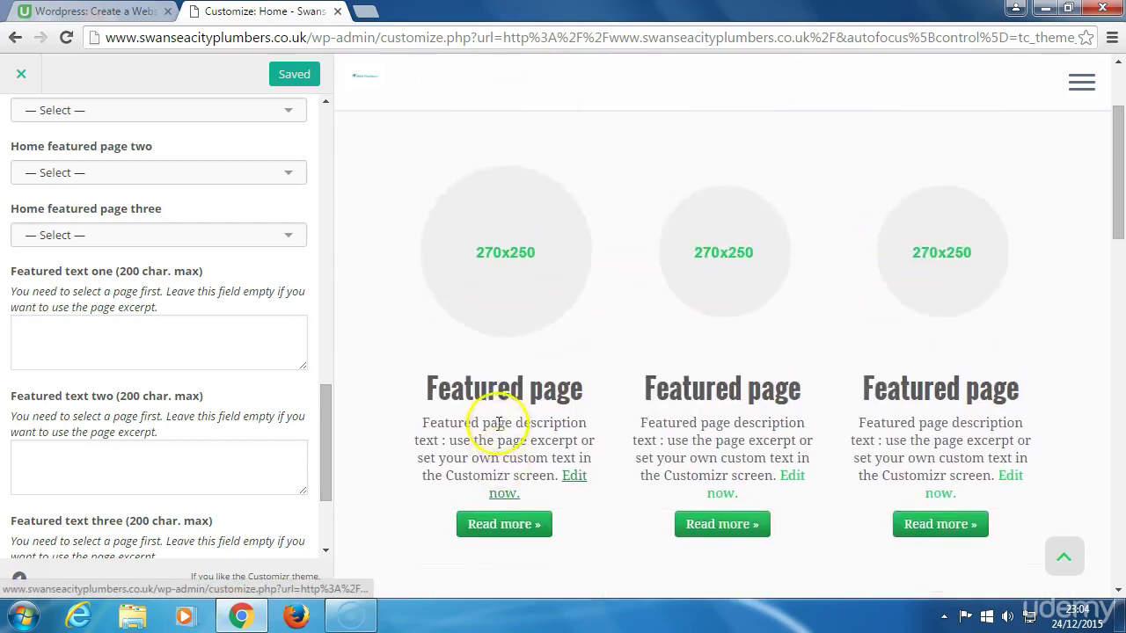
scroll(497, 451, up, 1)
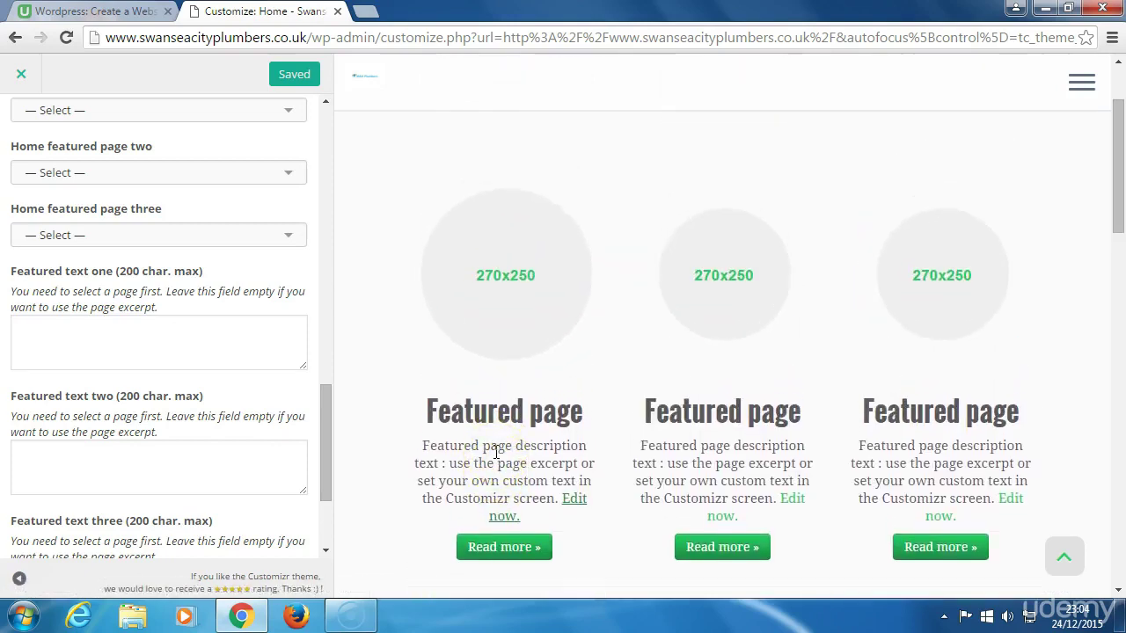
scroll(247, 269, up, 3)
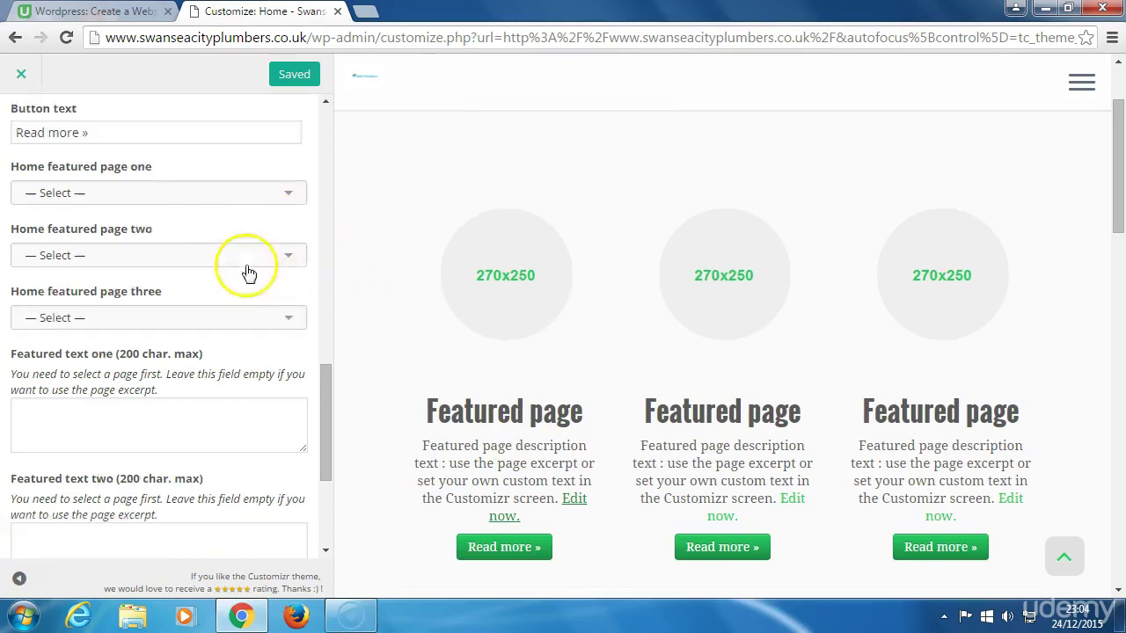
scroll(244, 275, up, 2)
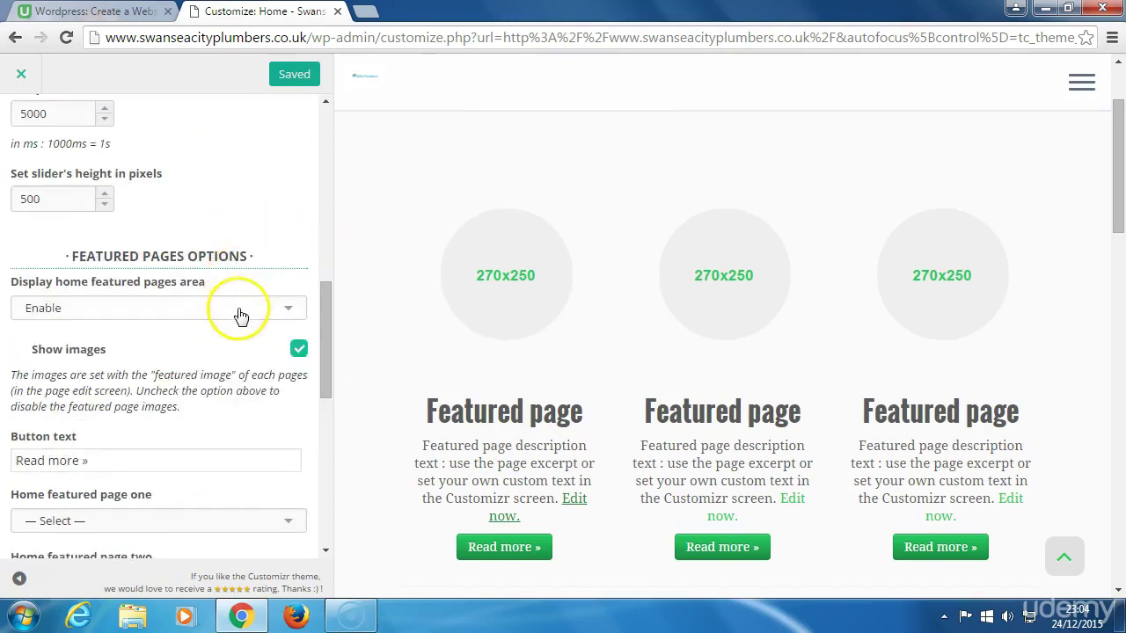
click(291, 310)
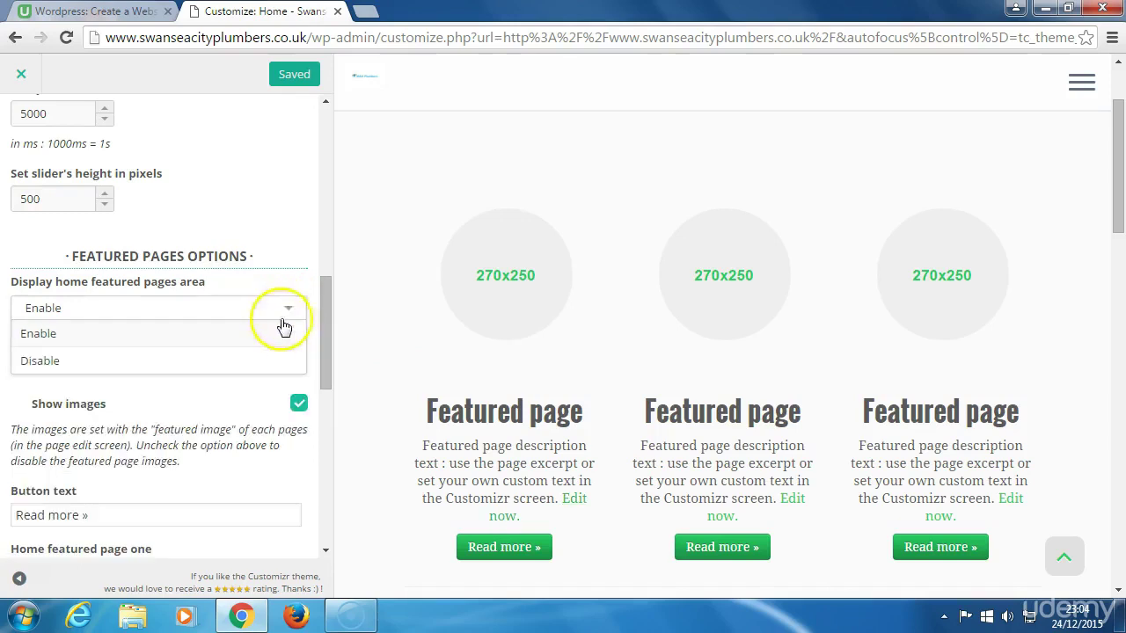
click(258, 367)
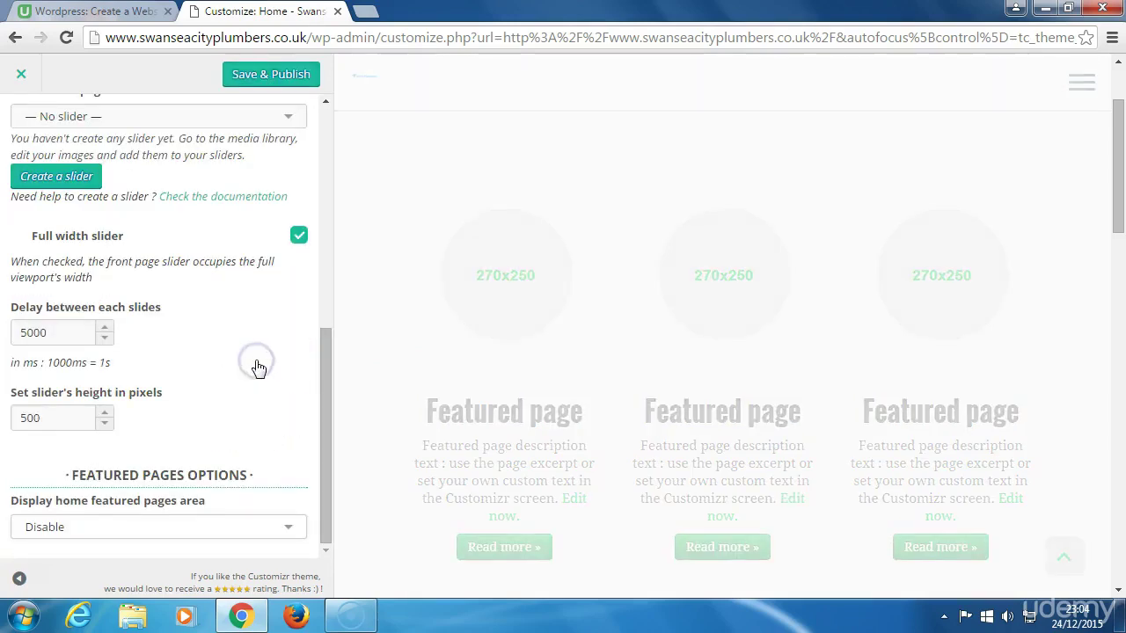
scroll(296, 196, up, 2)
click(281, 74)
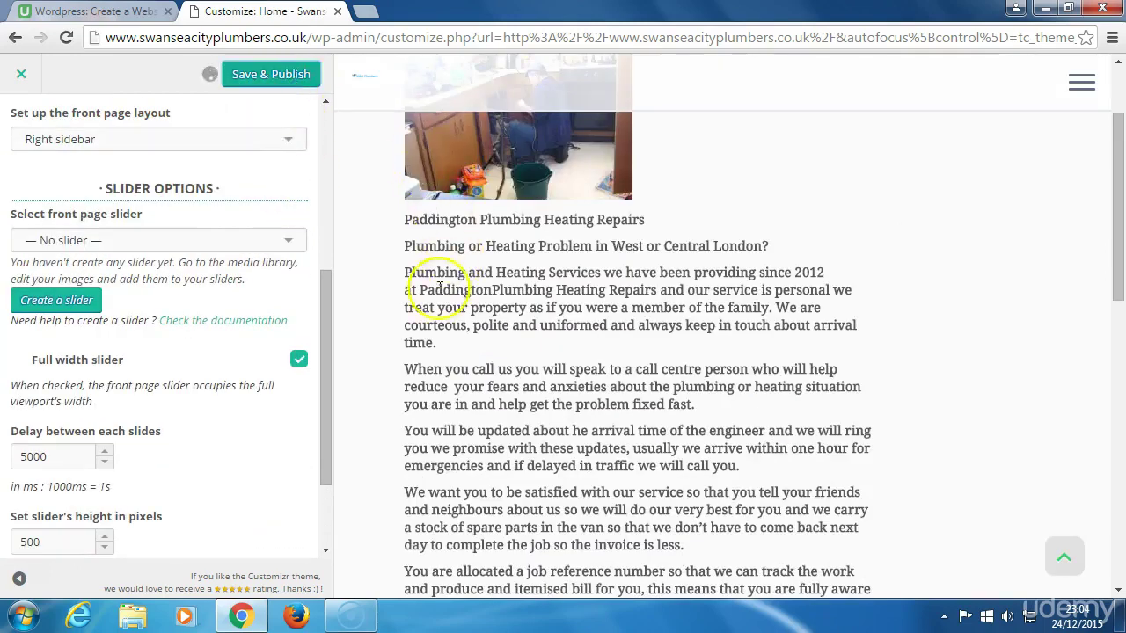
scroll(374, 389, up, 3)
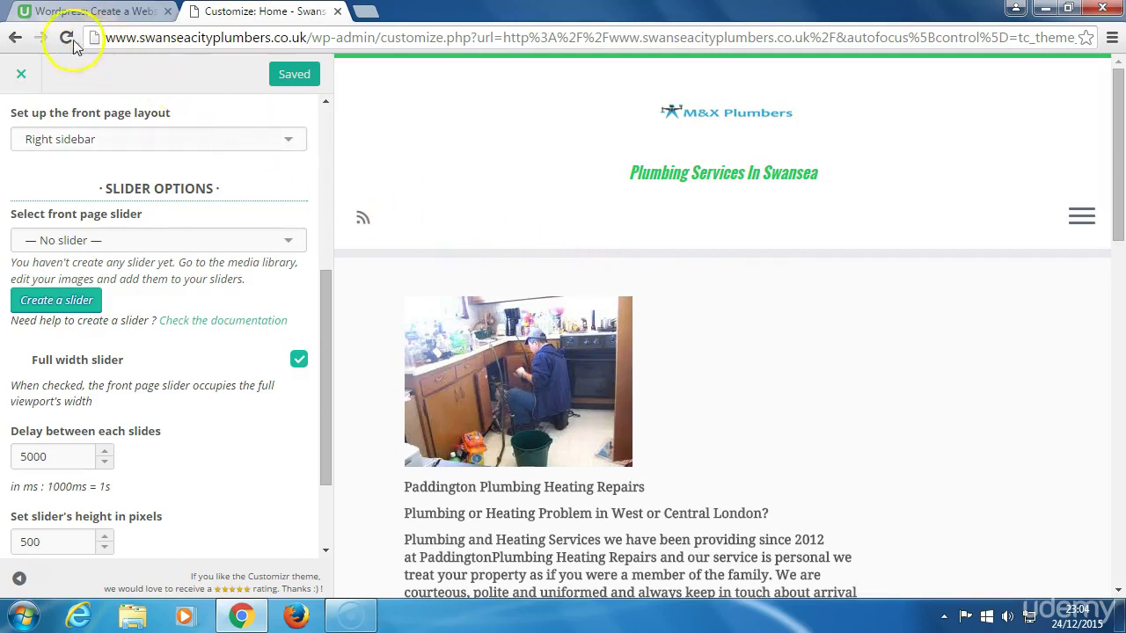
Step: Return to the live home page and go from there to the WordPress dashboard
click(17, 40)
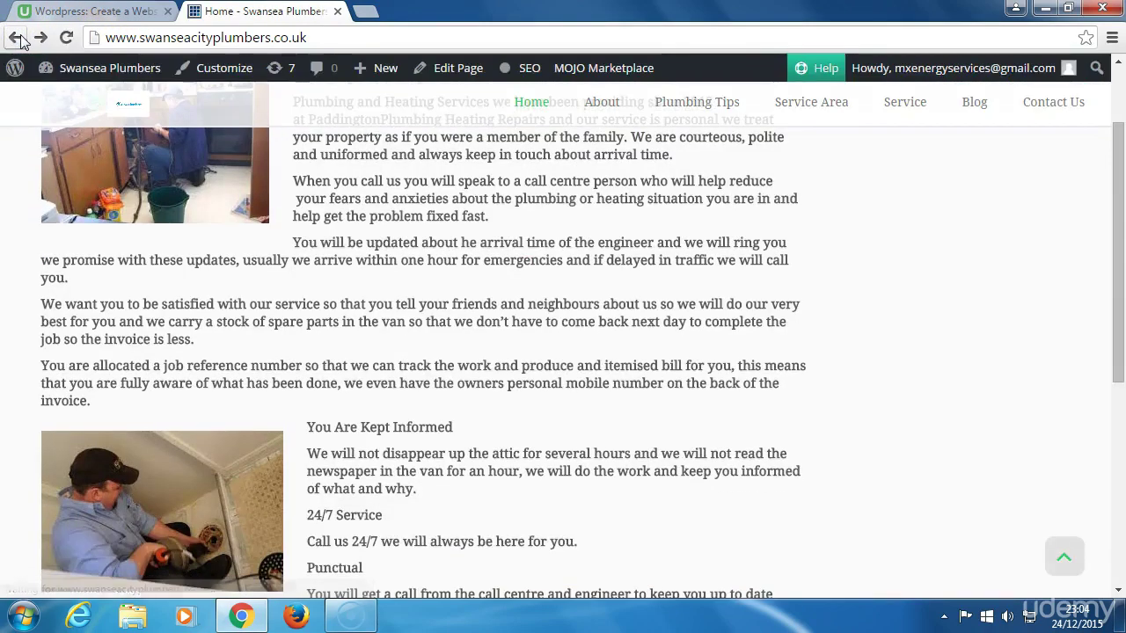
mouse_move(79, 70)
click(76, 103)
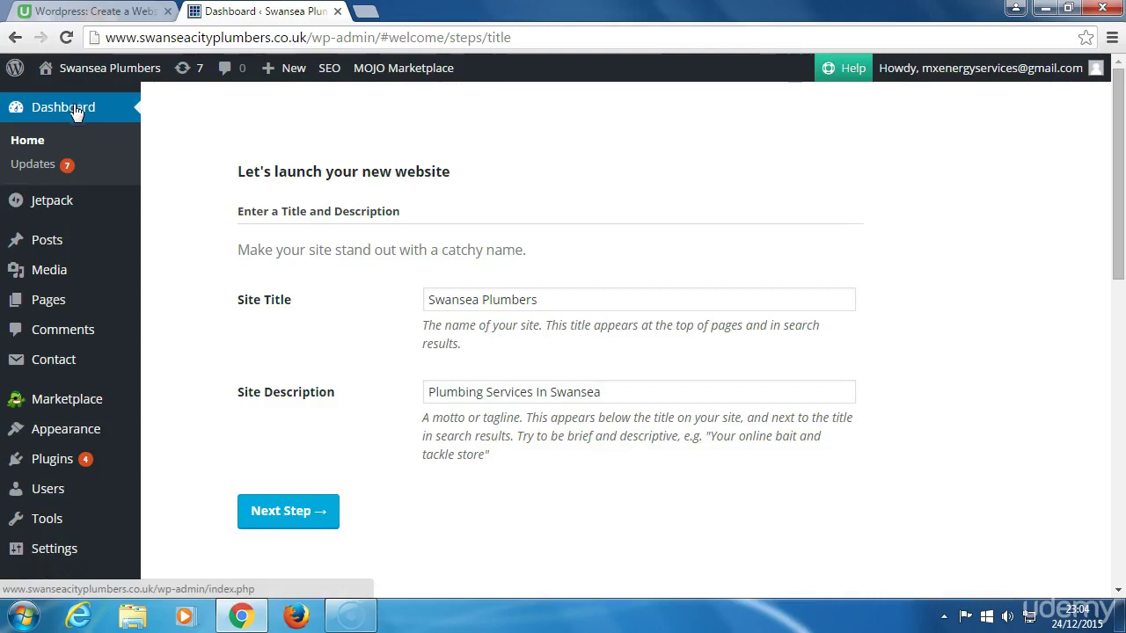
Step: Reopen the customizer's Front Page content settings, review the layout and slider options, and return to the dashboard
mouse_move(85, 439)
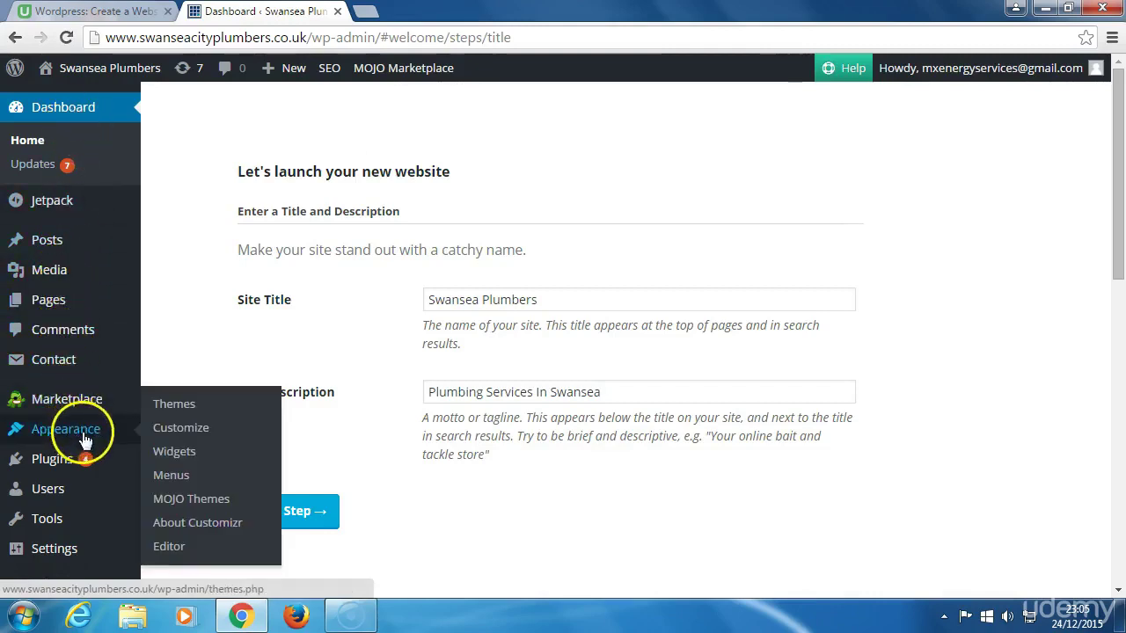
click(179, 429)
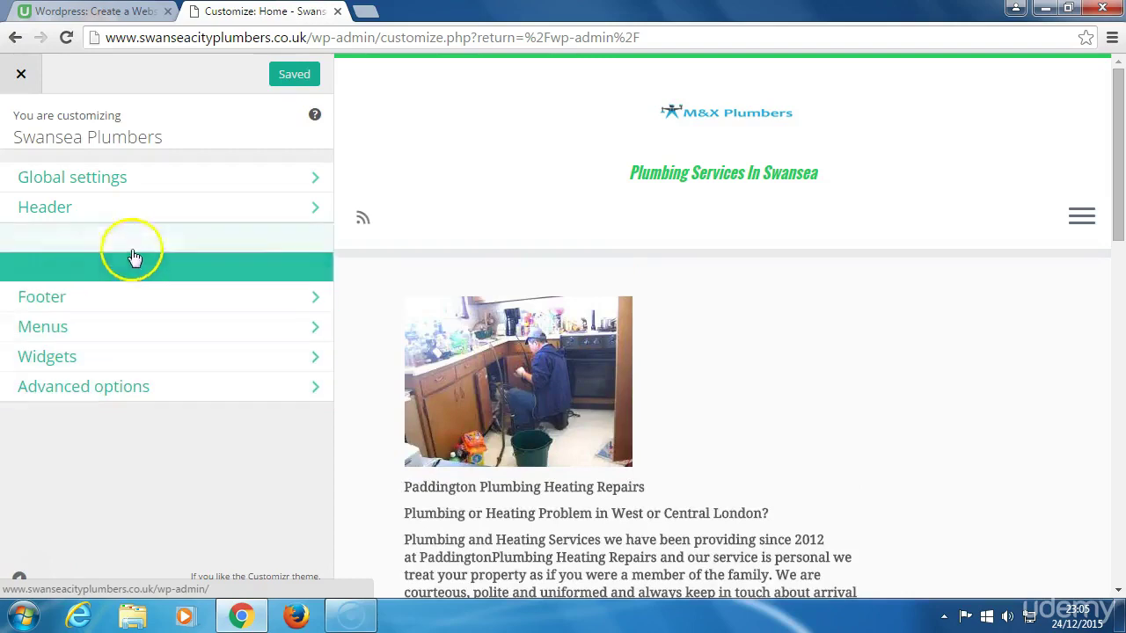
click(130, 246)
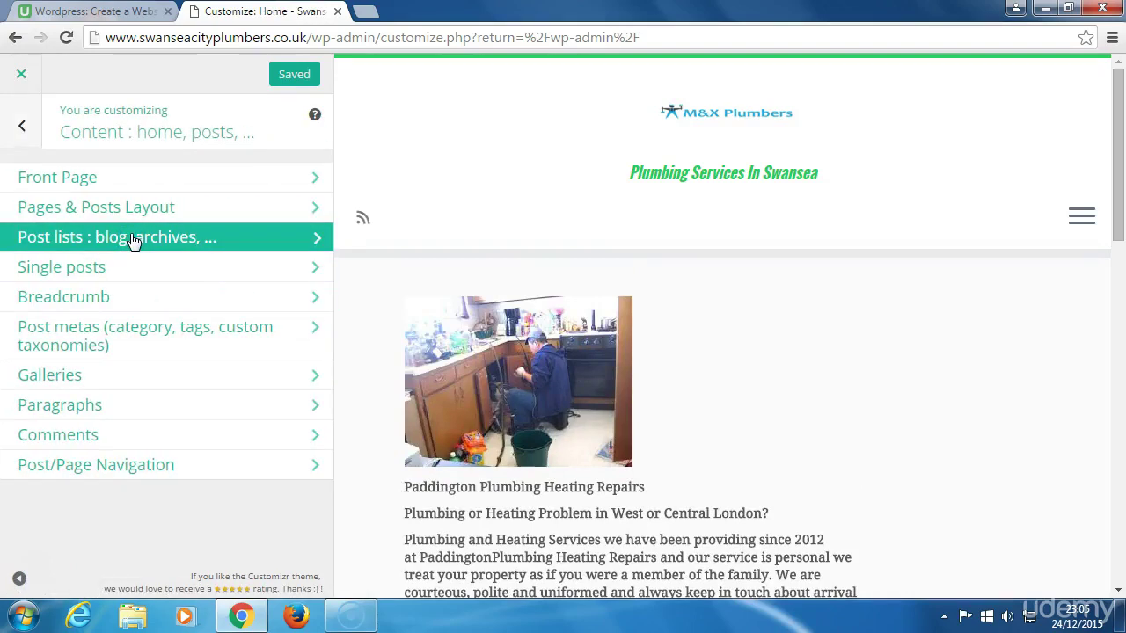
click(118, 186)
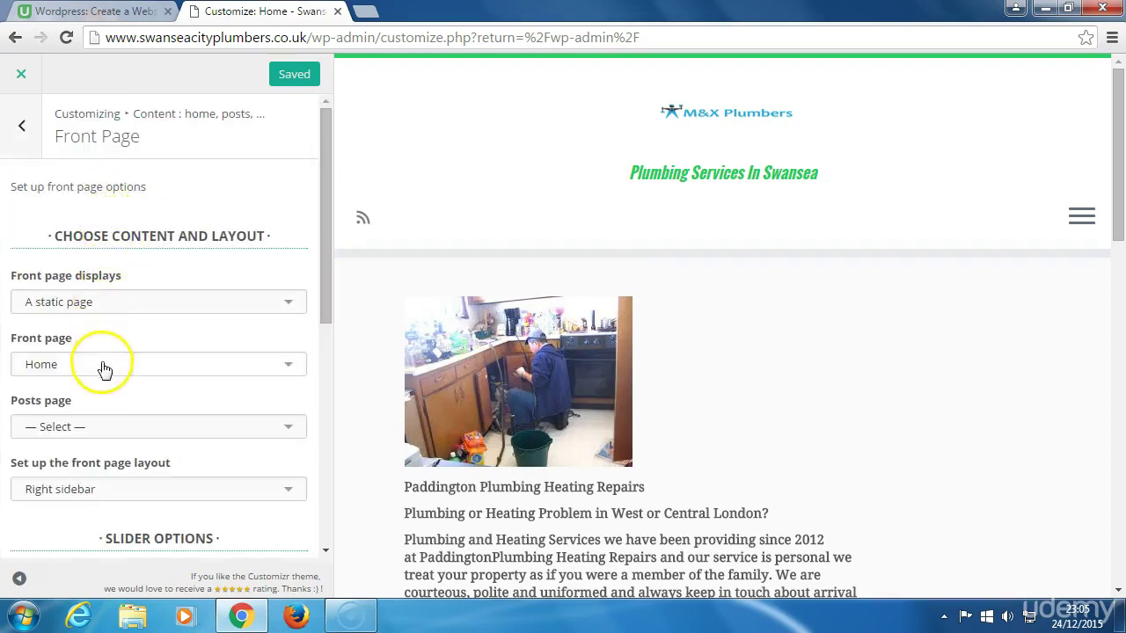
scroll(104, 396, down, 4)
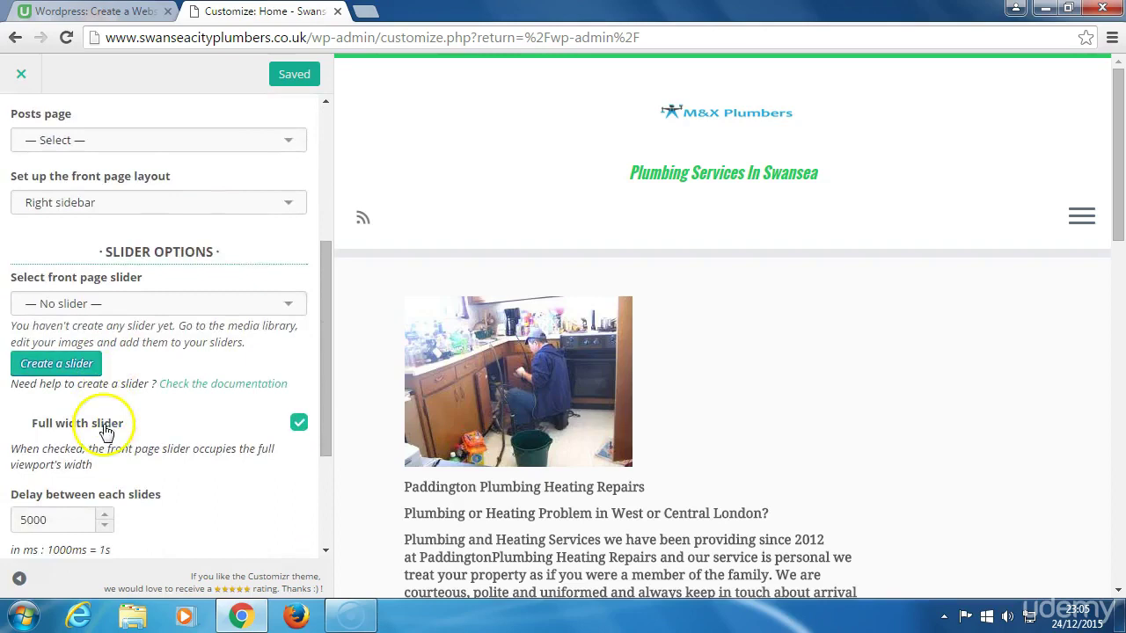
scroll(104, 429, up, 5)
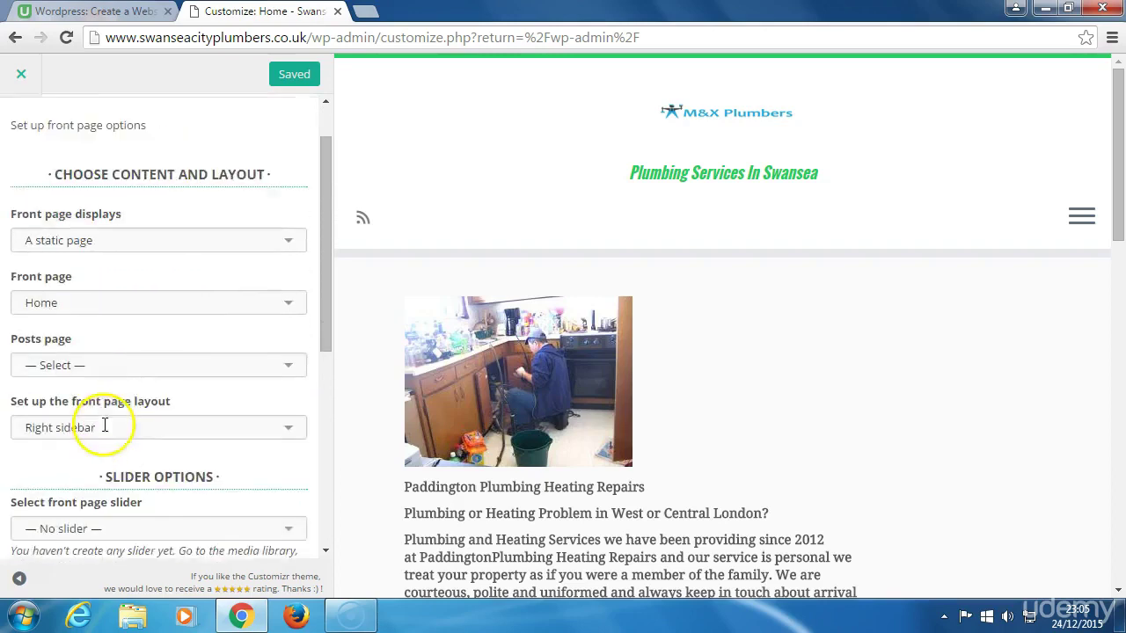
click(15, 39)
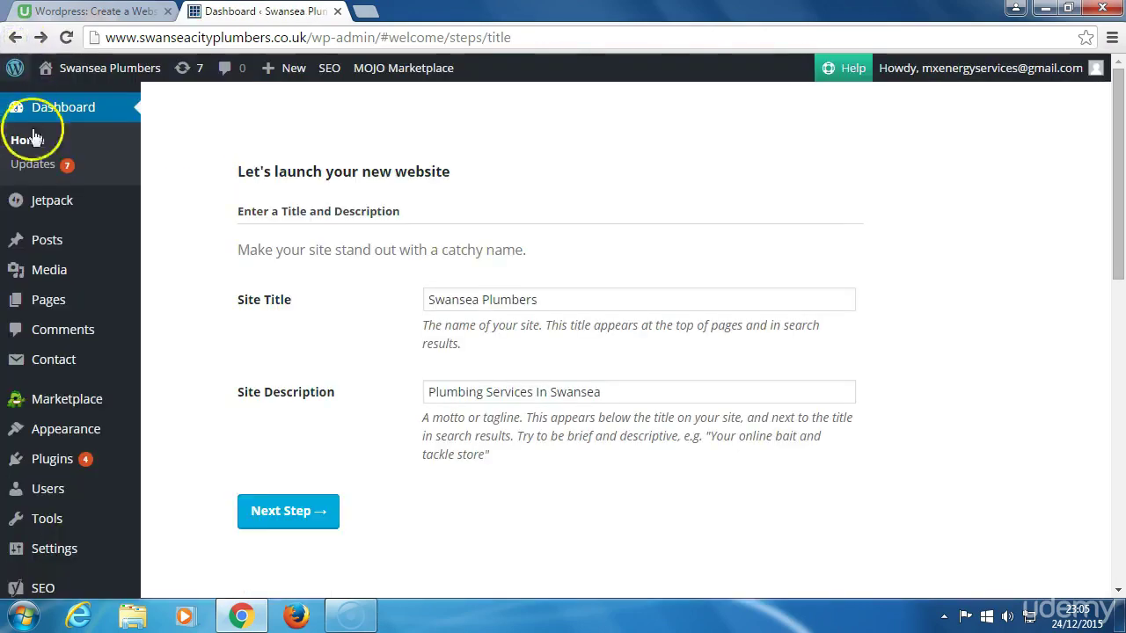
Step: Open the theme customizer from the dashboard and go to the Post lists settings within the Content options
mouse_move(104, 428)
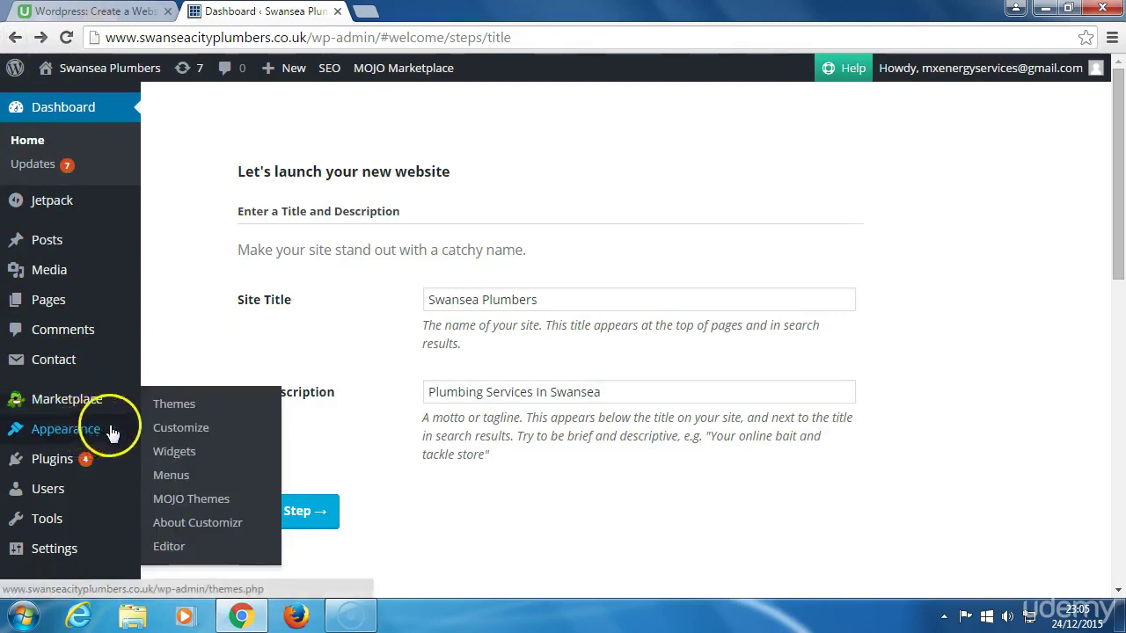
click(180, 433)
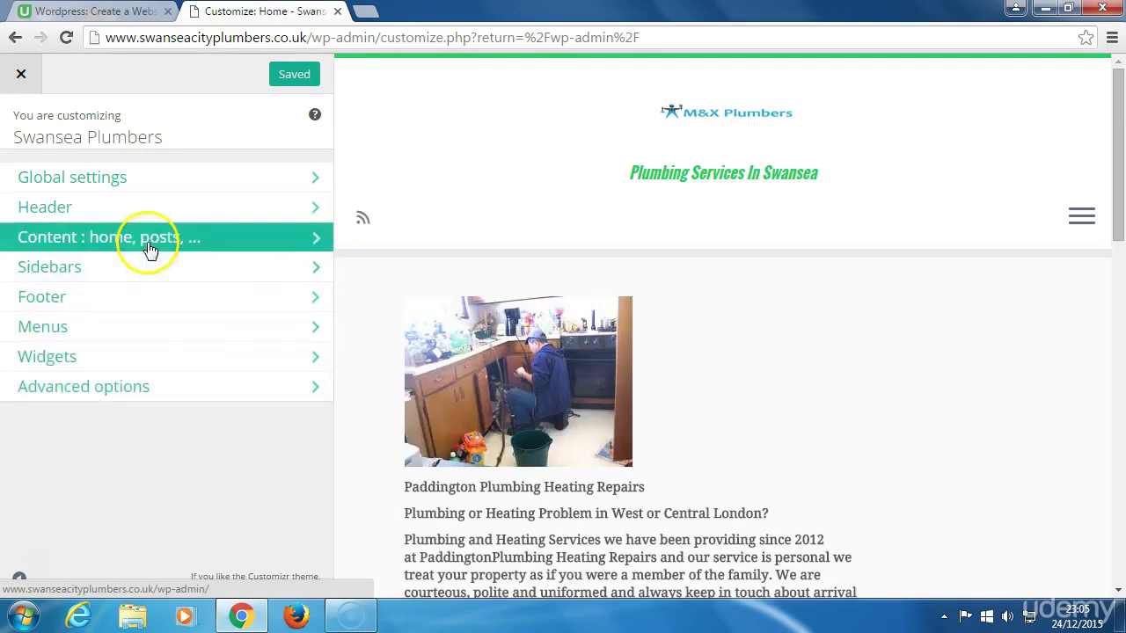
click(147, 242)
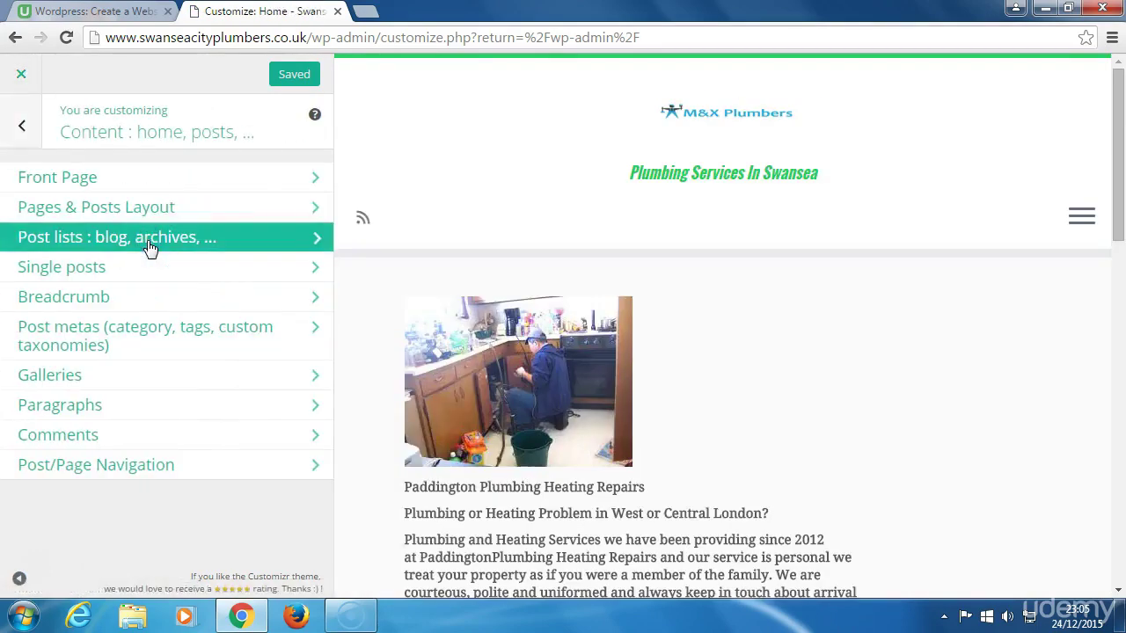
click(150, 245)
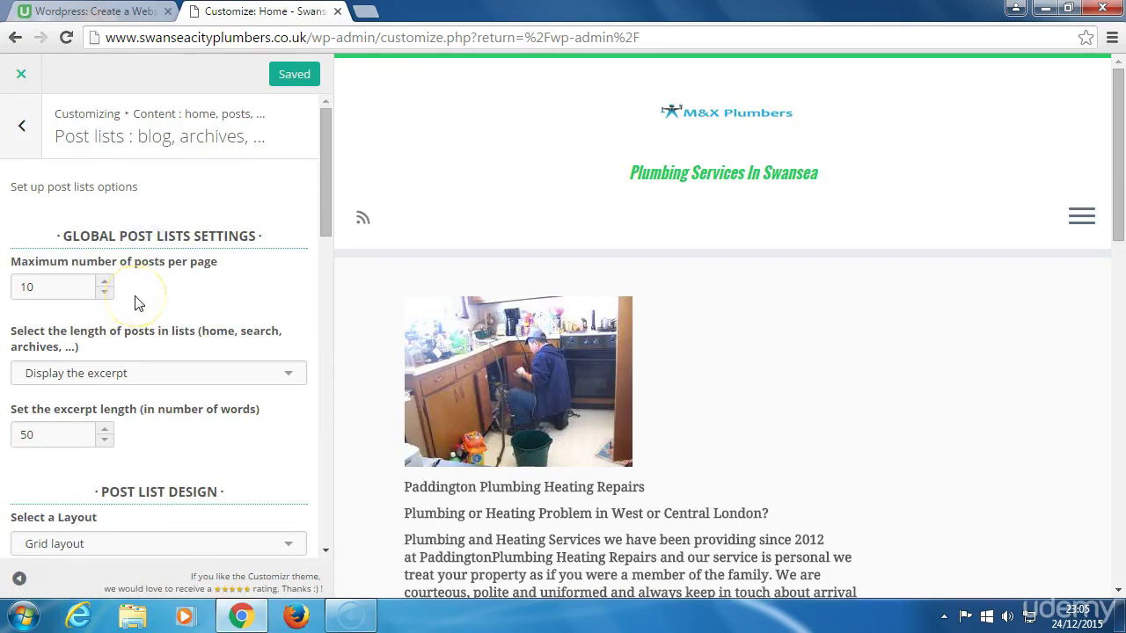
Step: Review the post list options for posts per page, excerpt length, layout, thumbnails and archive titles, and return to the dashboard
click(74, 282)
click(32, 287)
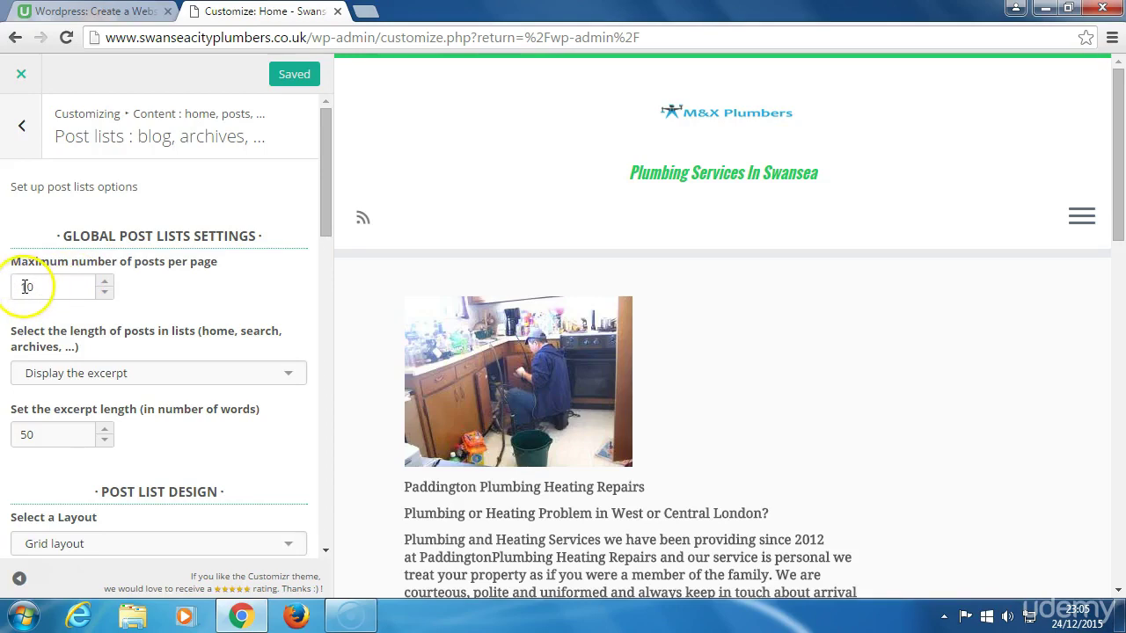
scroll(51, 352, down, 3)
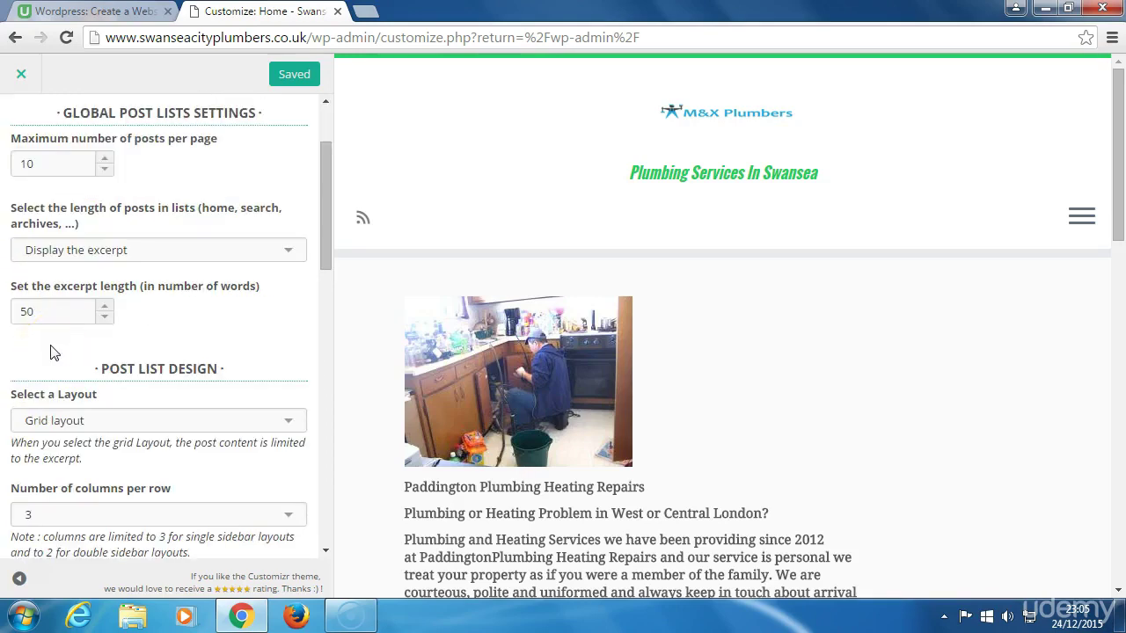
scroll(52, 353, down, 4)
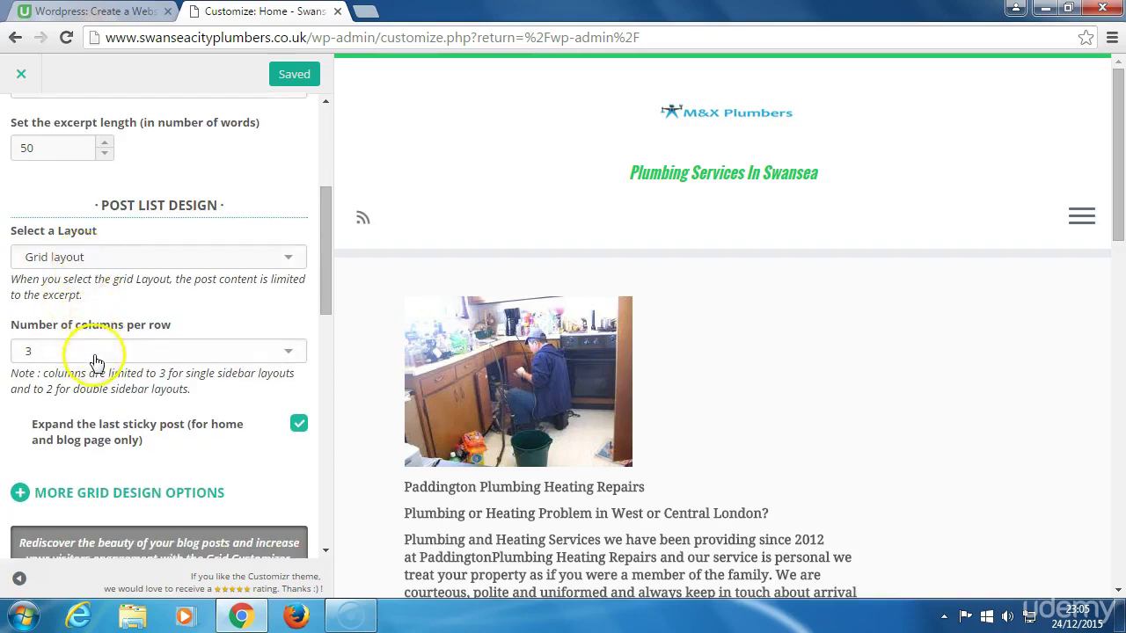
scroll(95, 356, down, 4)
scroll(96, 365, down, 8)
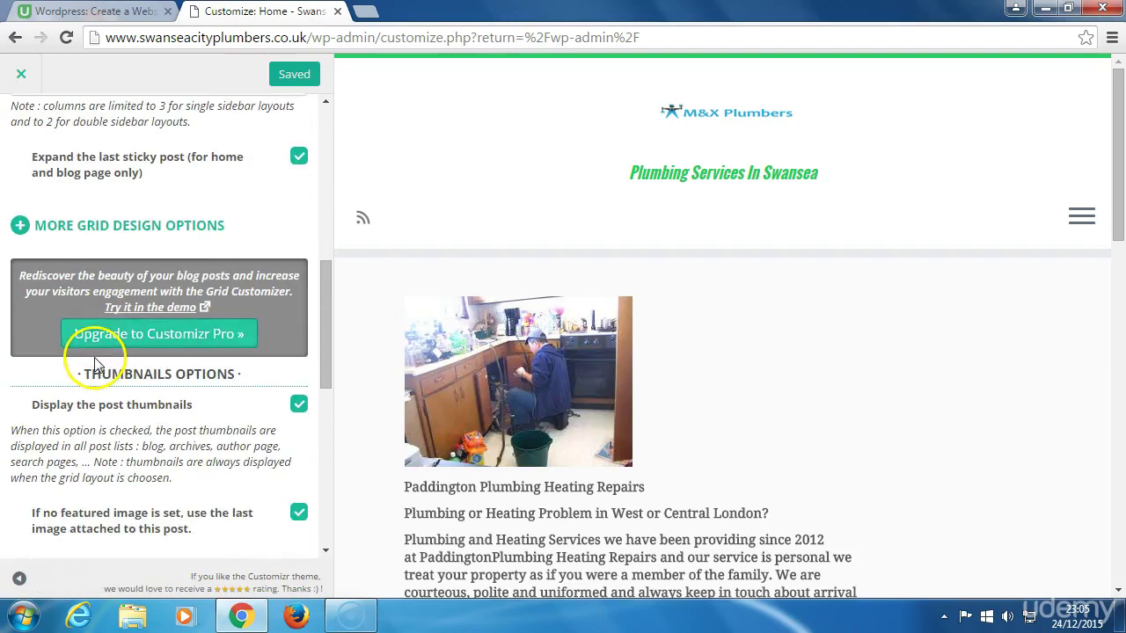
scroll(96, 365, down, 6)
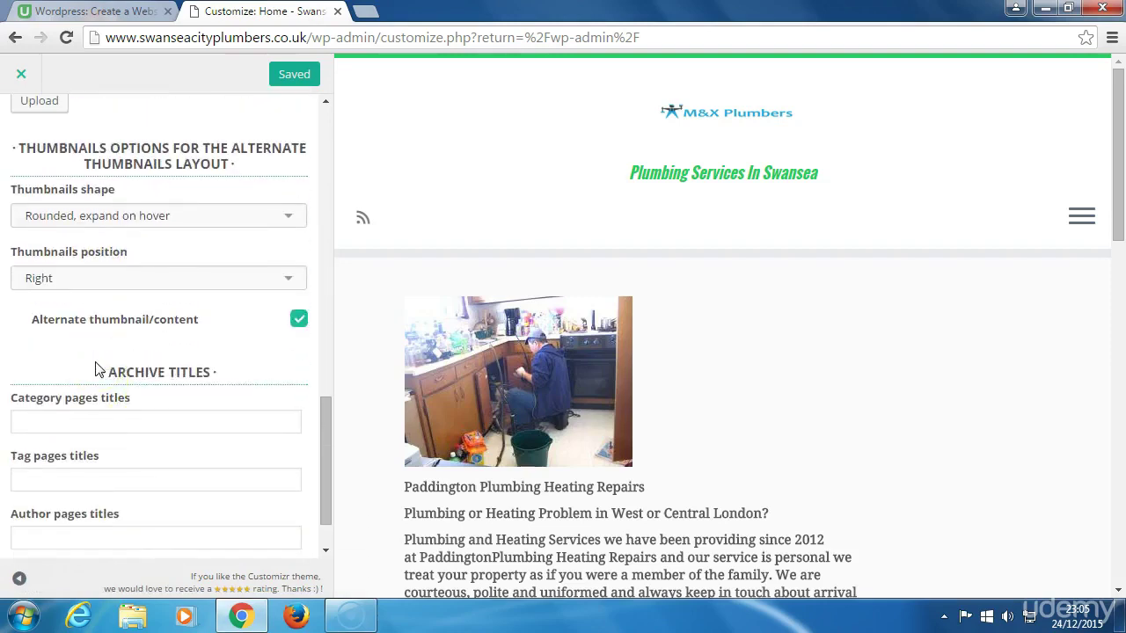
scroll(97, 370, up, 19)
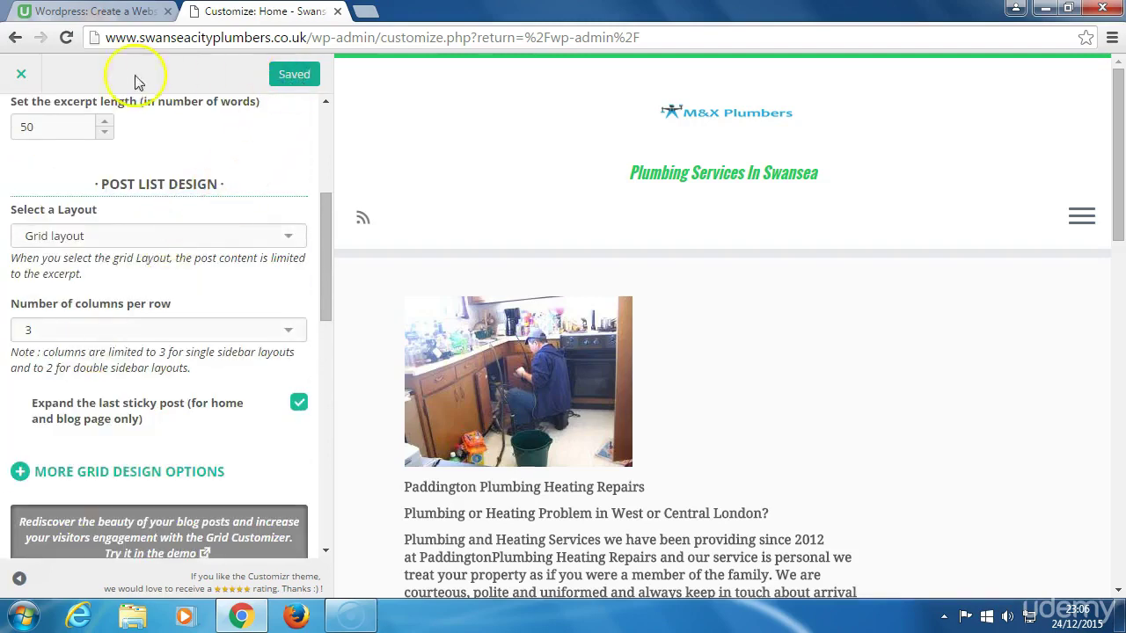
click(15, 40)
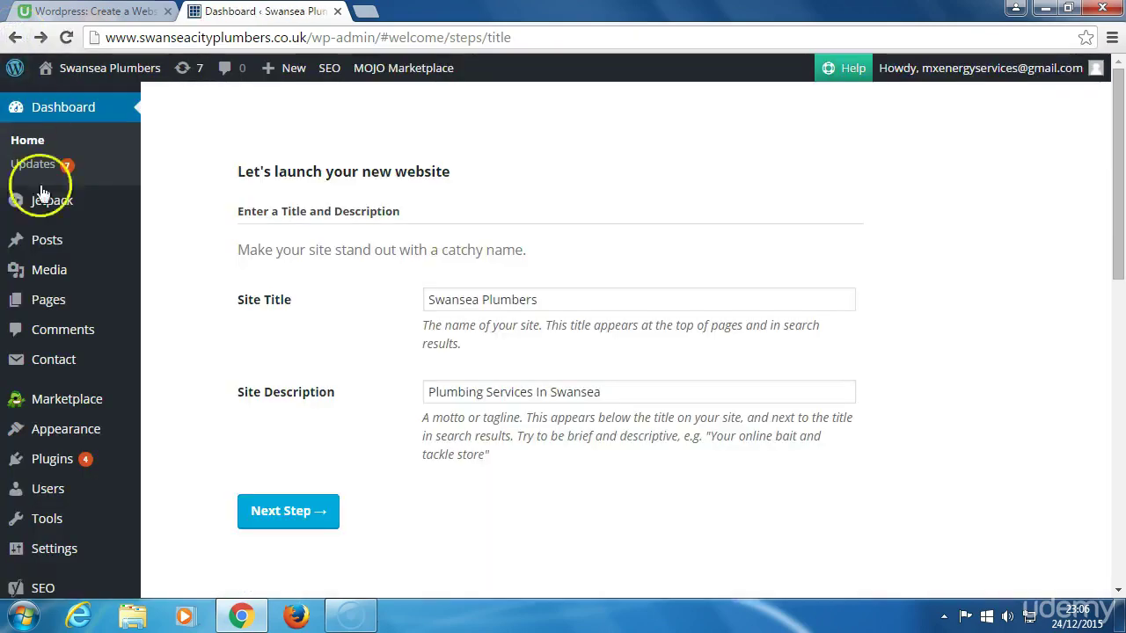
Step: Reopen the theme customizer and review the Single posts and Breadcrumb options in the Content settings
mouse_move(74, 435)
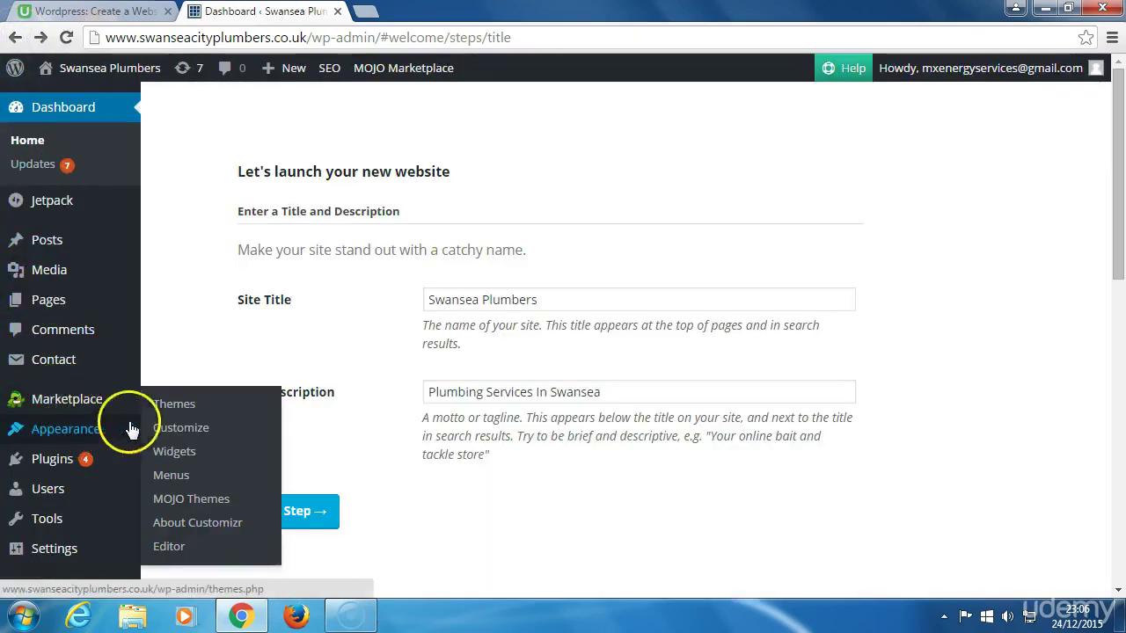
click(181, 433)
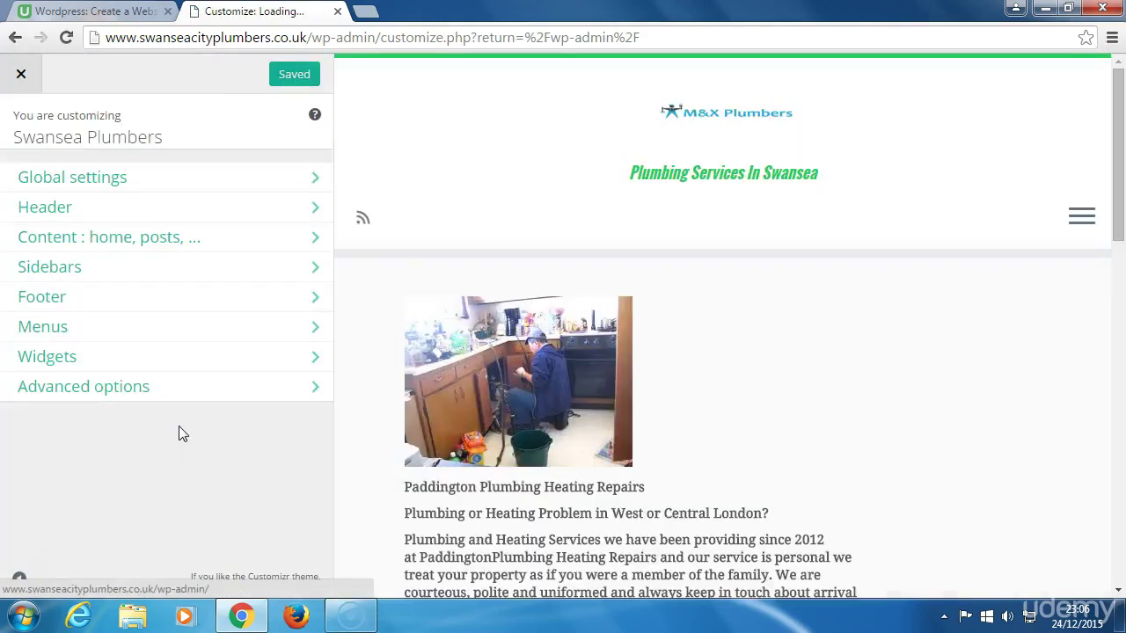
click(146, 239)
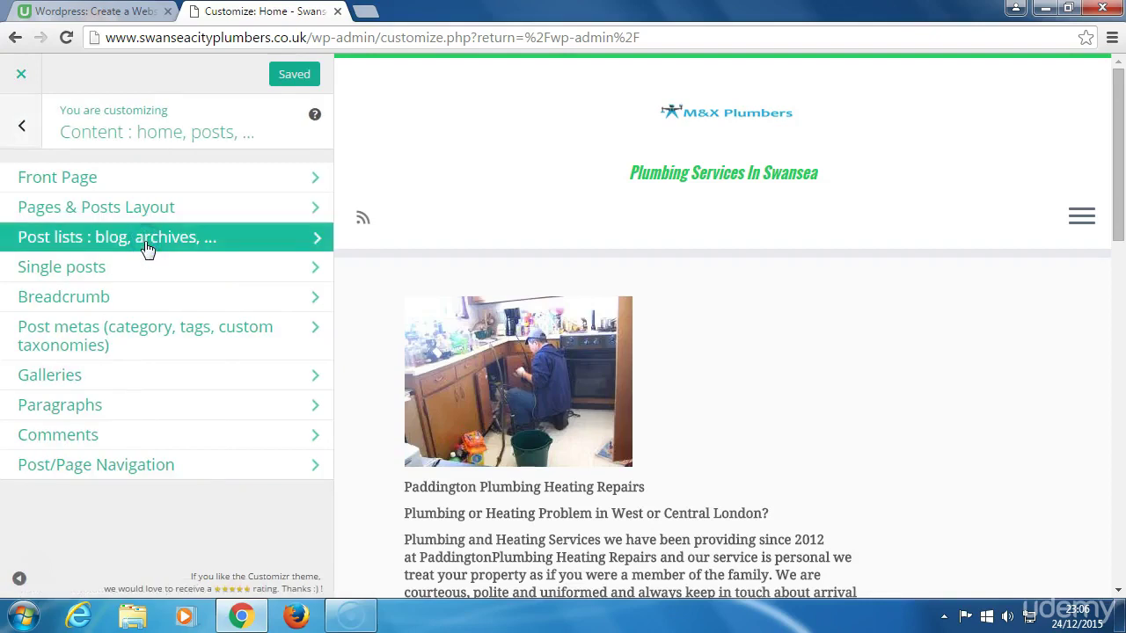
click(102, 270)
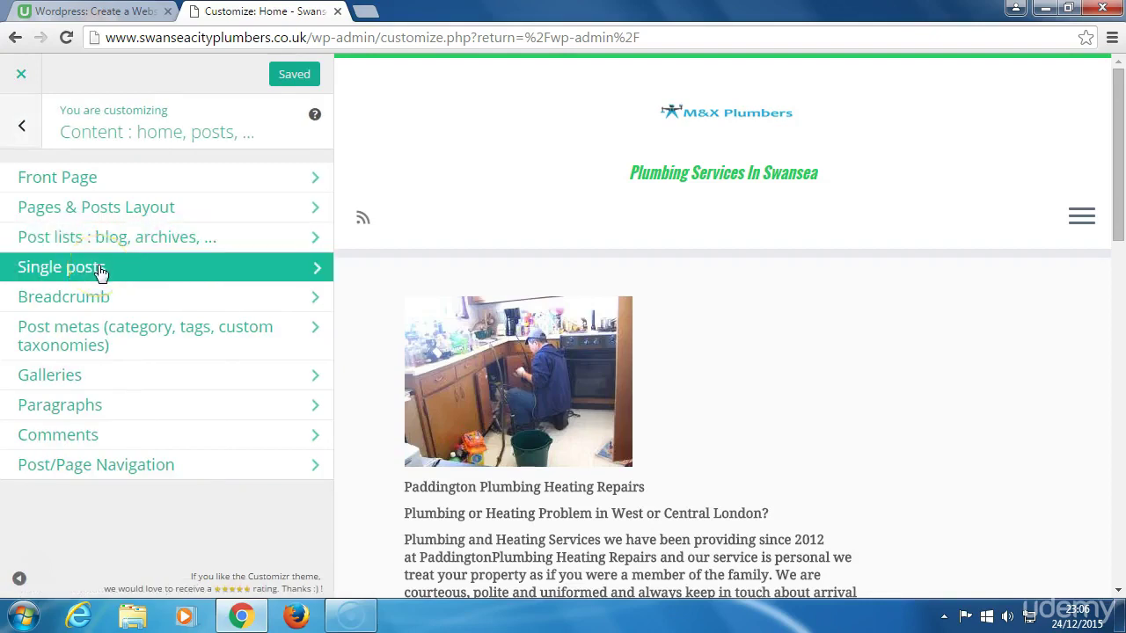
click(100, 272)
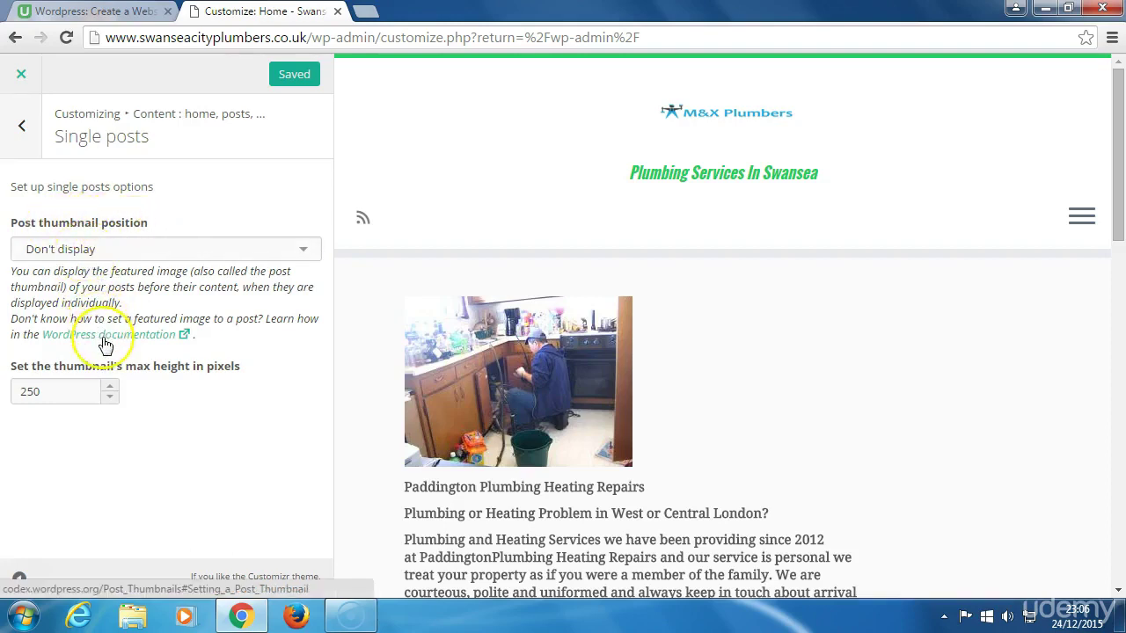
click(23, 130)
click(79, 295)
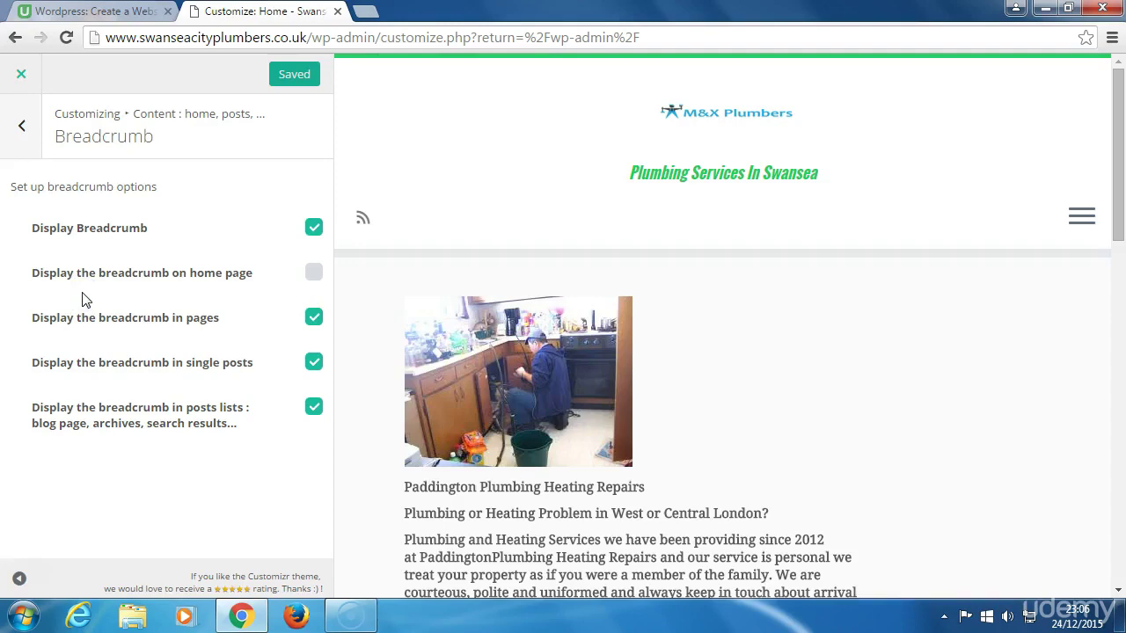
click(21, 129)
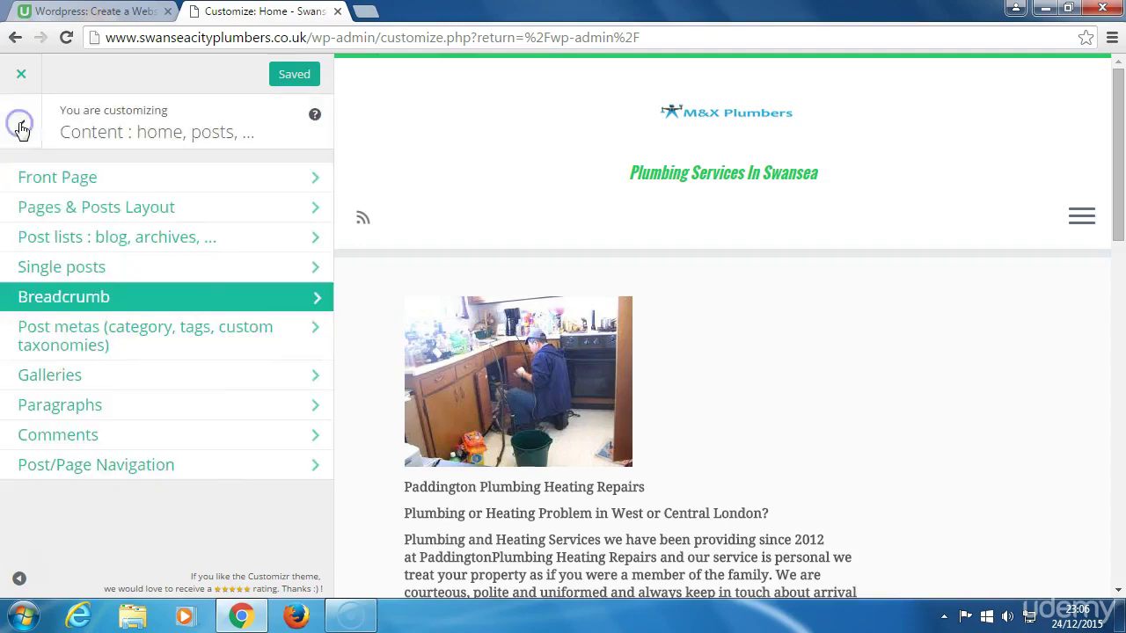
Step: Review the Post metas options for design, contexts and displayed metas, and return to the Content sections list
click(91, 337)
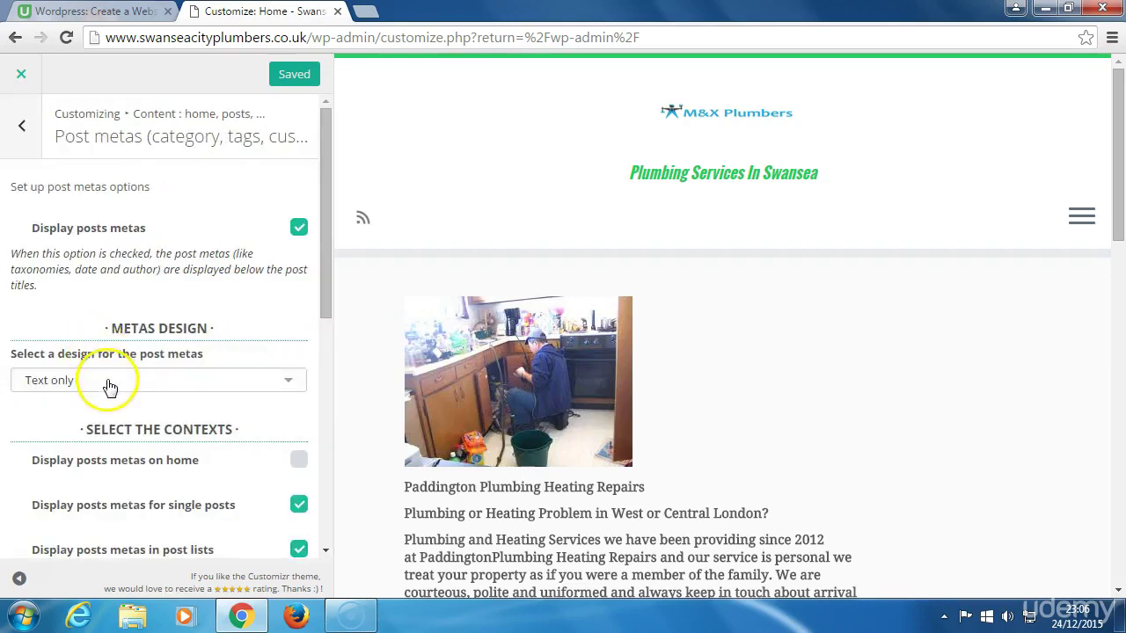
scroll(109, 386, down, 1)
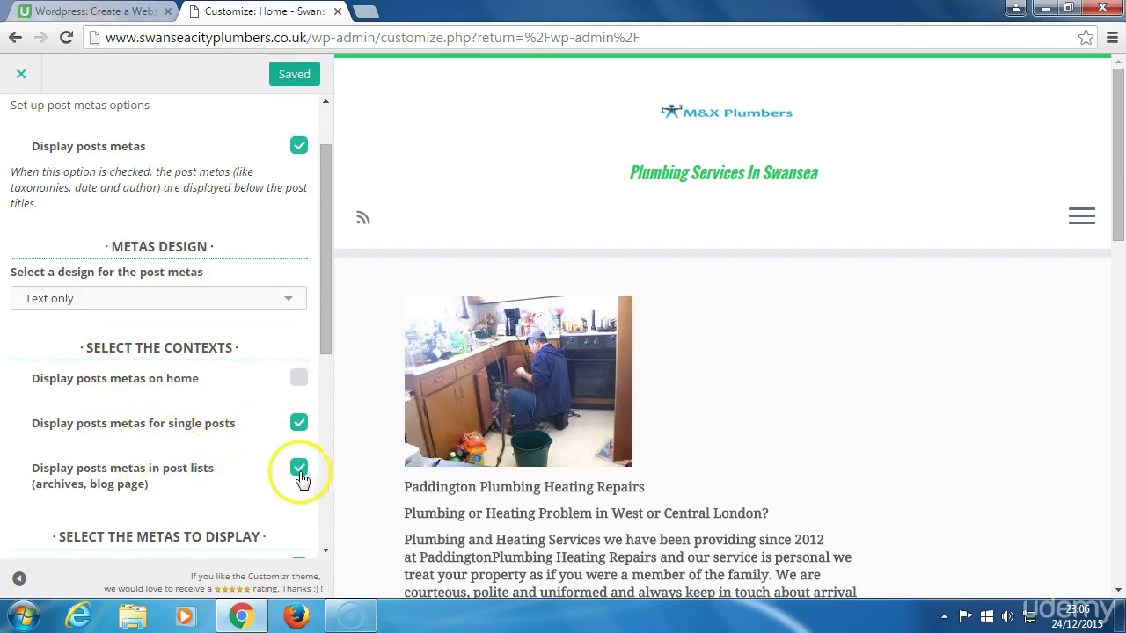
scroll(264, 473, down, 2)
scroll(247, 473, down, 2)
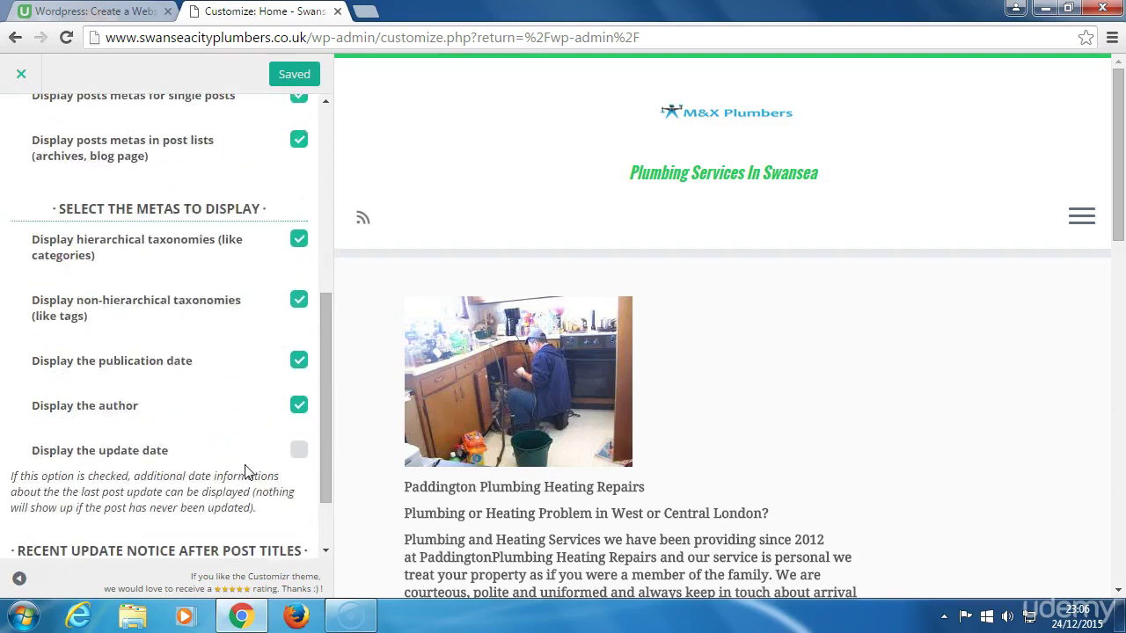
scroll(230, 449, up, 4)
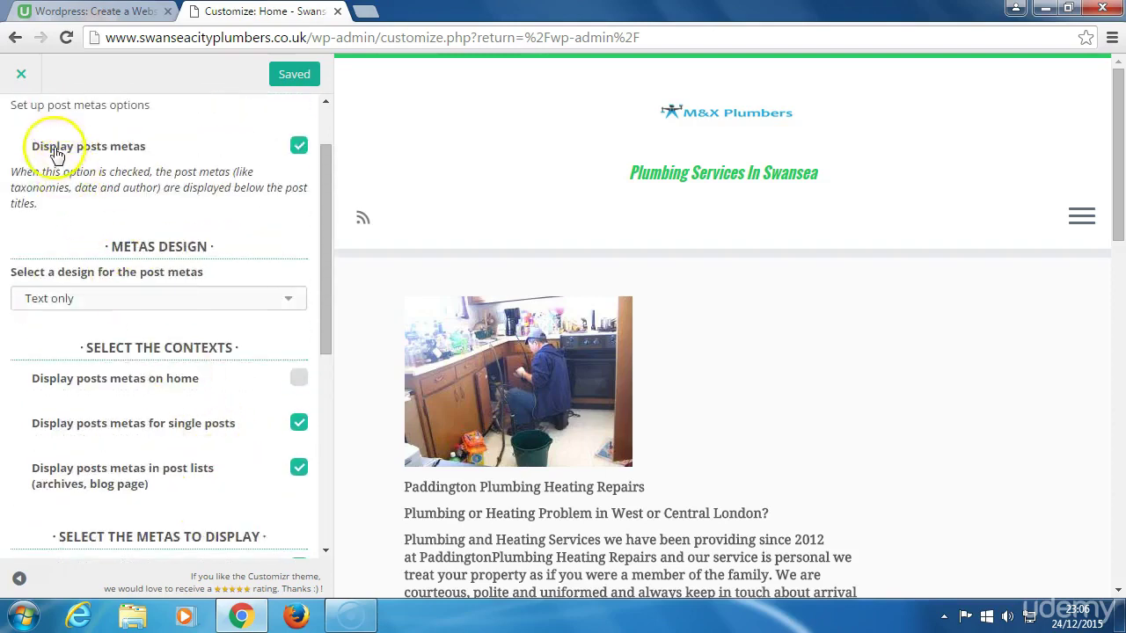
scroll(44, 158, up, 1)
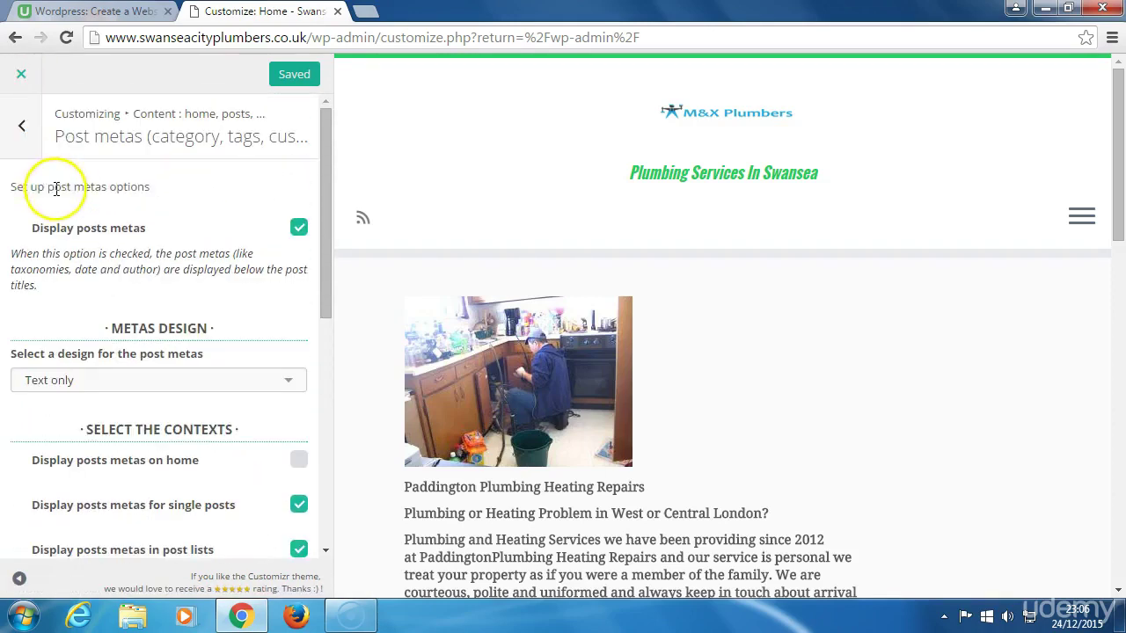
click(19, 128)
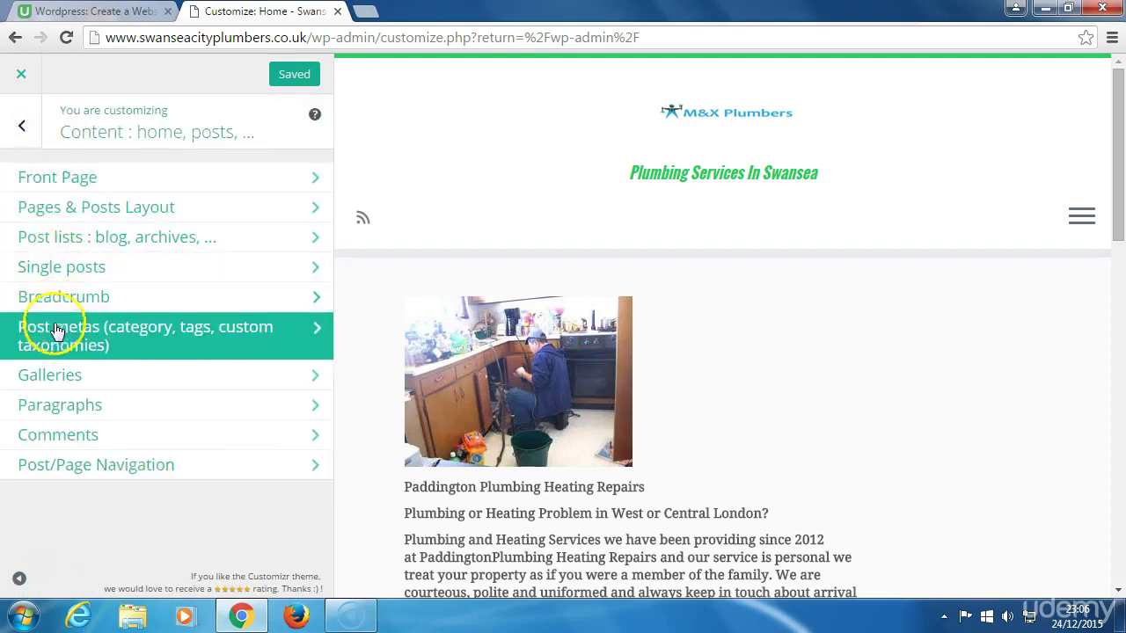
Step: Check the Galleries effects options and the Paragraphs drop caps option, and return to the Content sections list
click(70, 376)
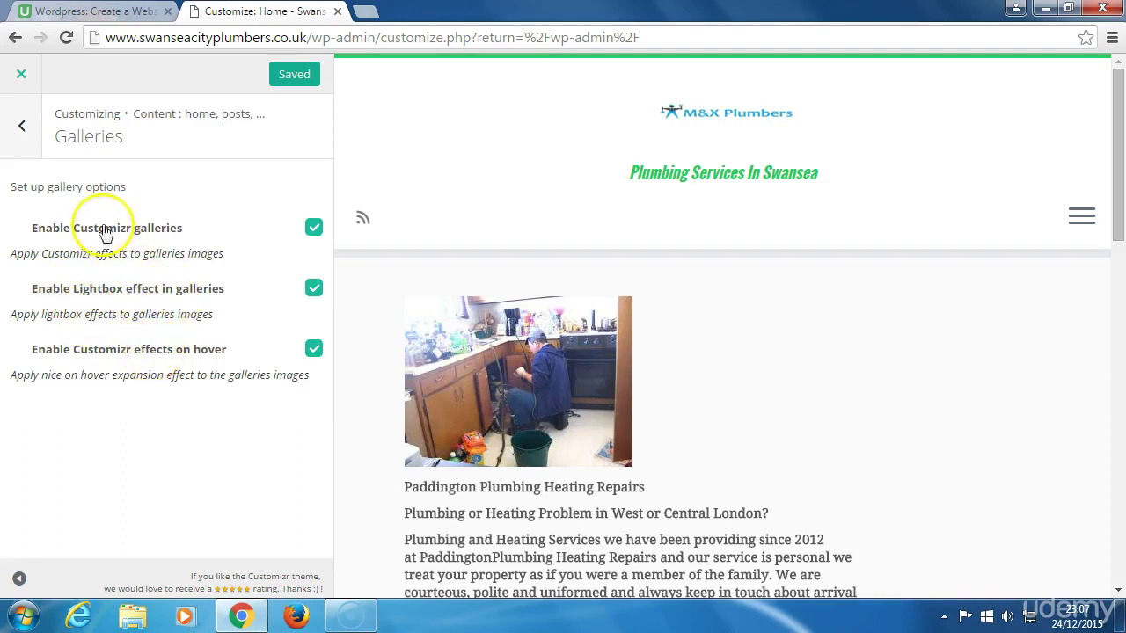
click(22, 126)
click(80, 405)
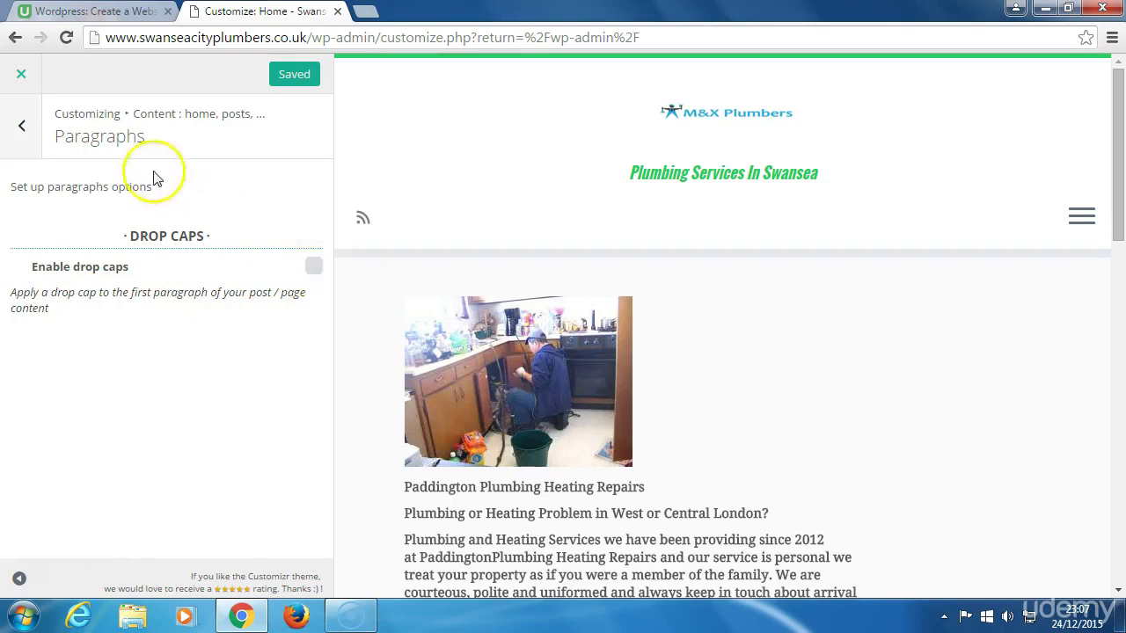
click(21, 125)
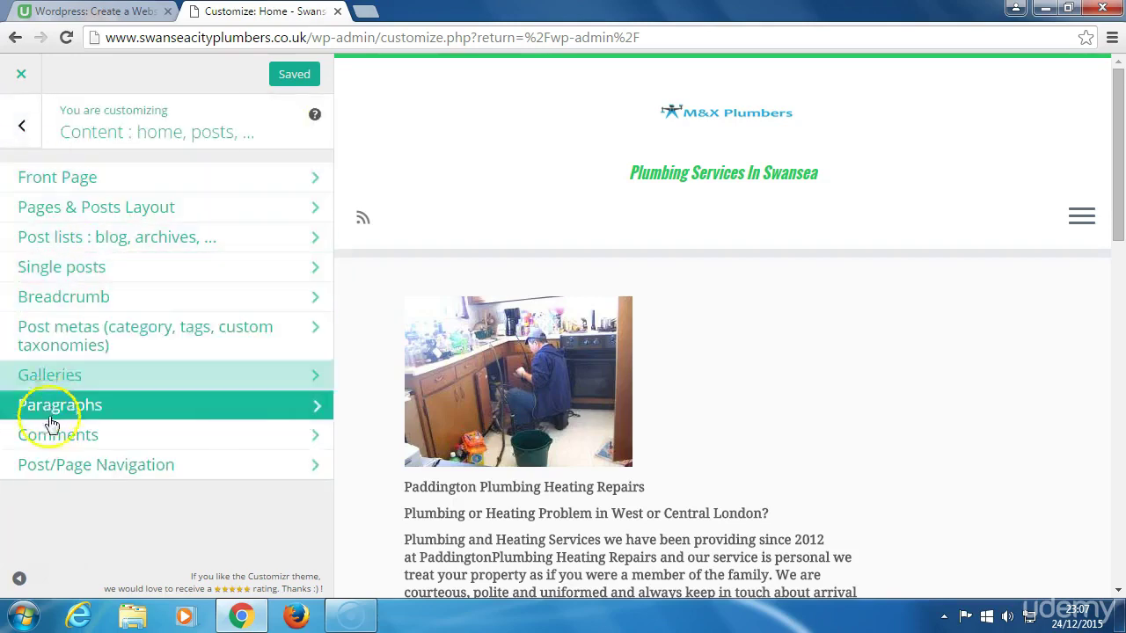
Step: Open the Comments settings and inspect the comments bubble shape and bubble color choices
click(53, 431)
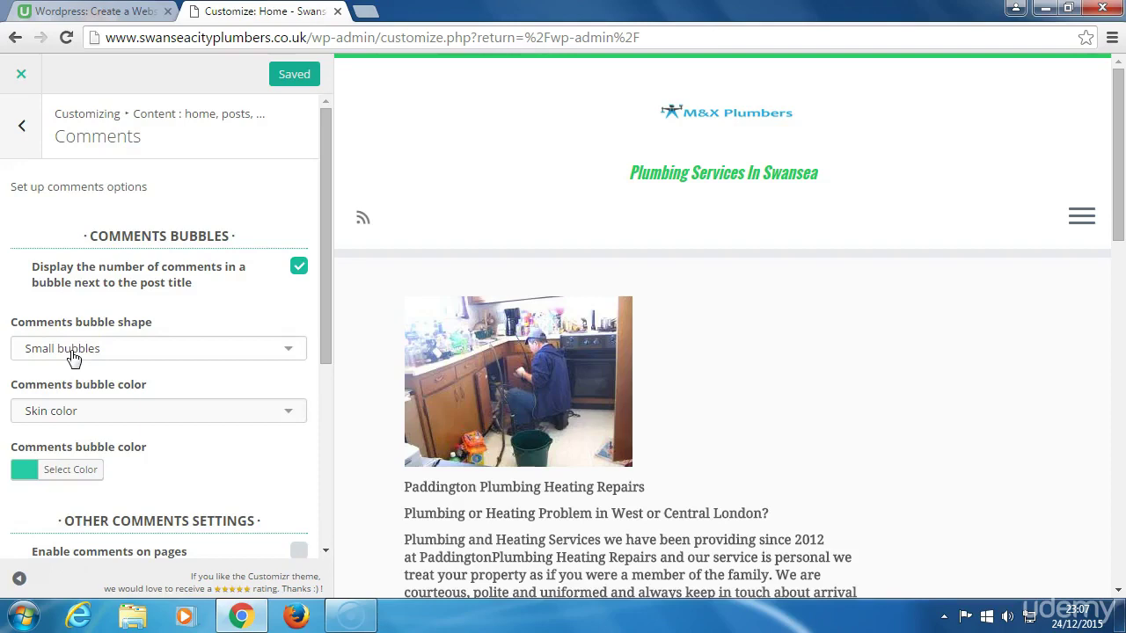
click(288, 353)
click(291, 355)
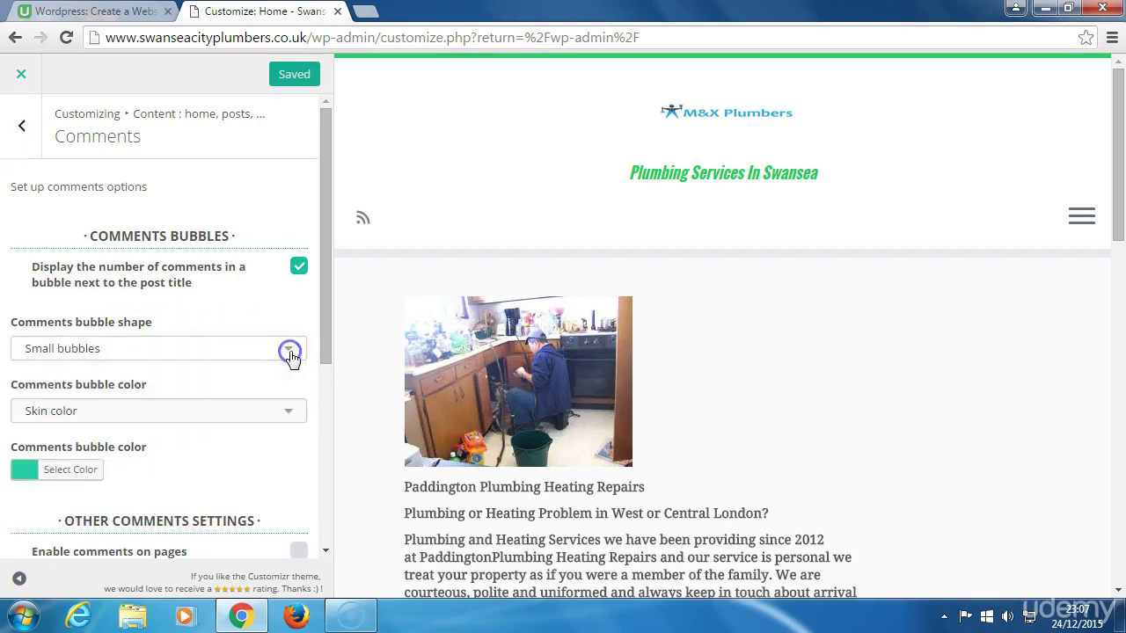
click(295, 420)
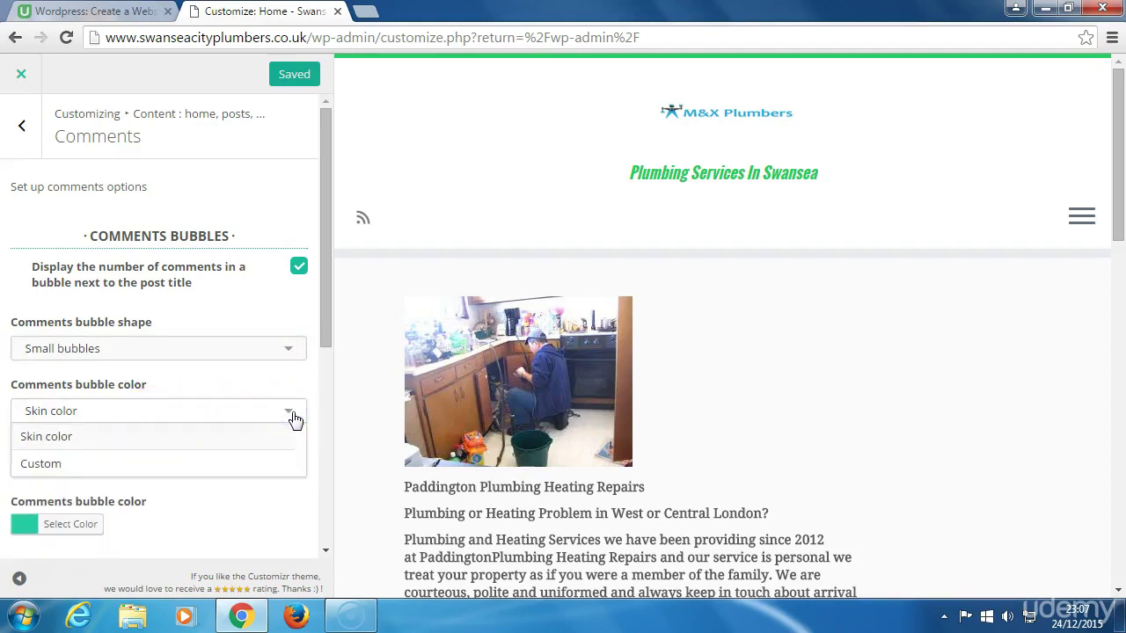
click(295, 419)
Step: Disable comments on posts in the Other Comments Settings
scroll(268, 439, down, 3)
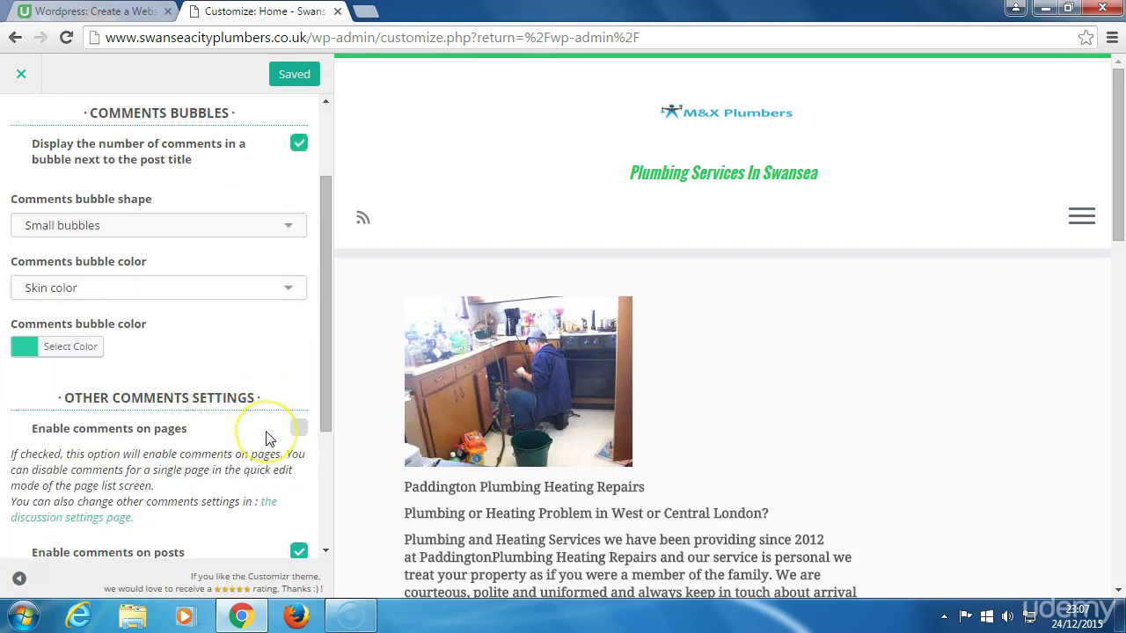
scroll(268, 439, down, 5)
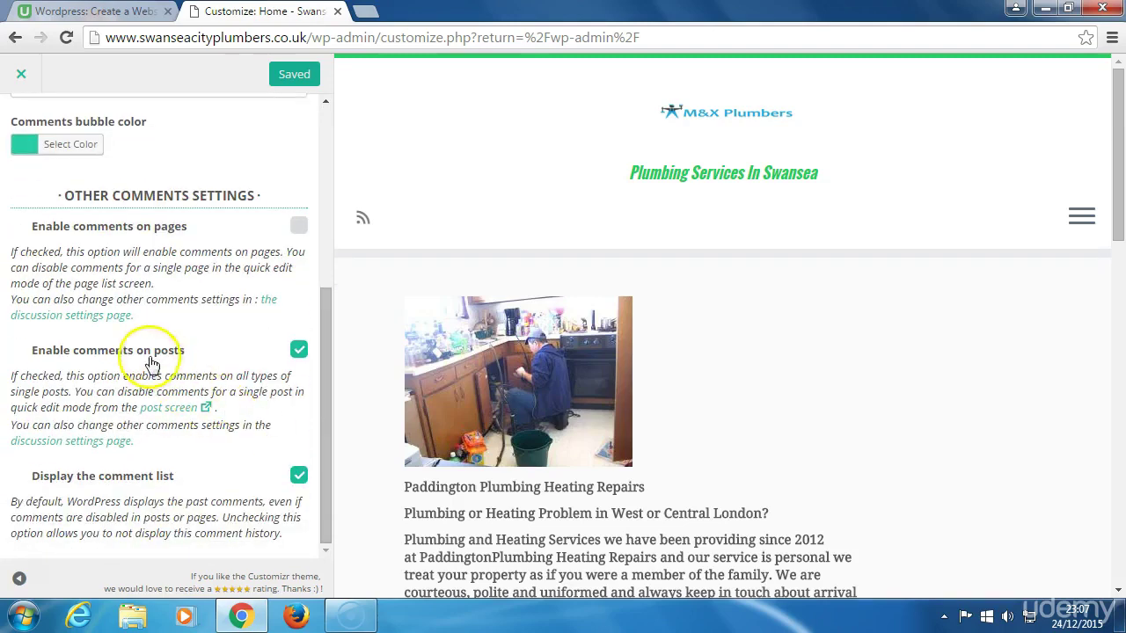
click(299, 352)
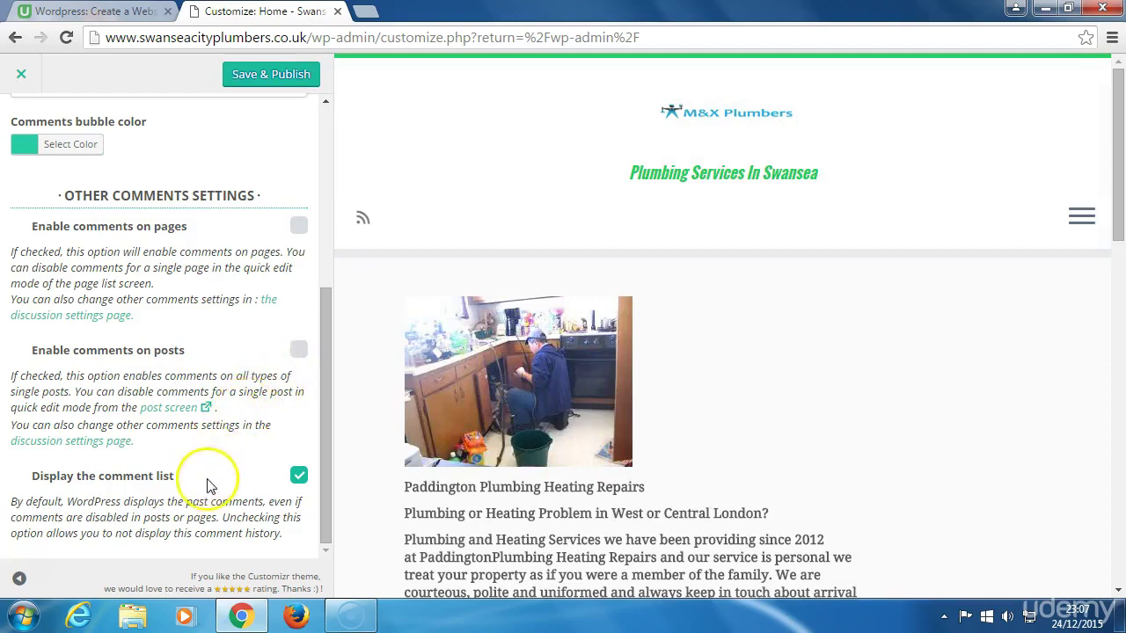
Step: Reopen the theme customizer from the installed themes page
click(35, 570)
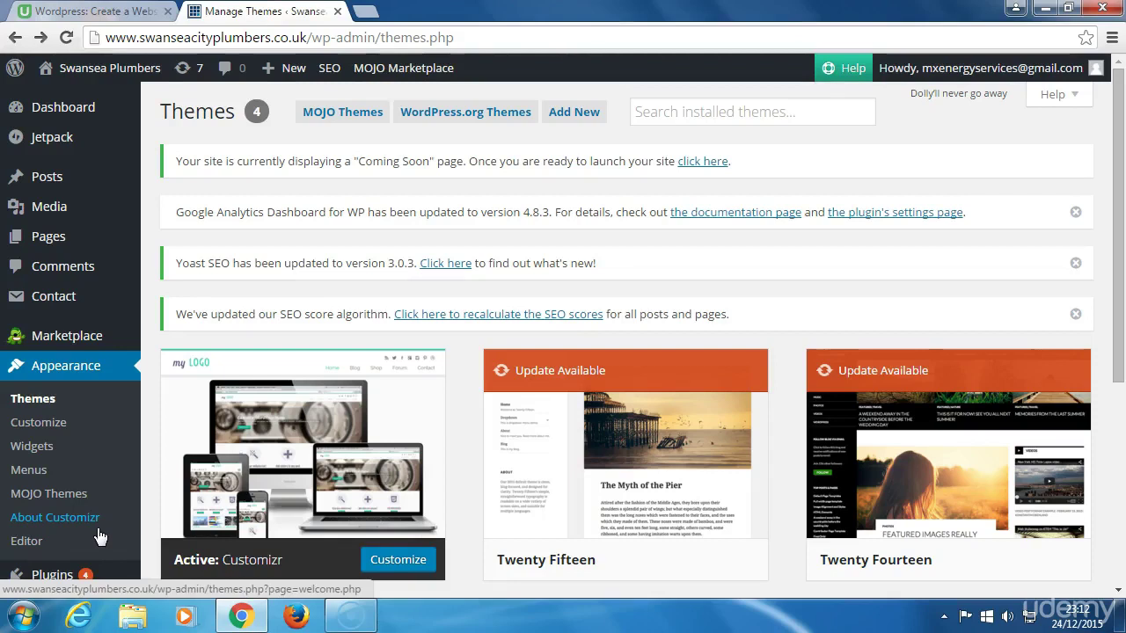
click(47, 422)
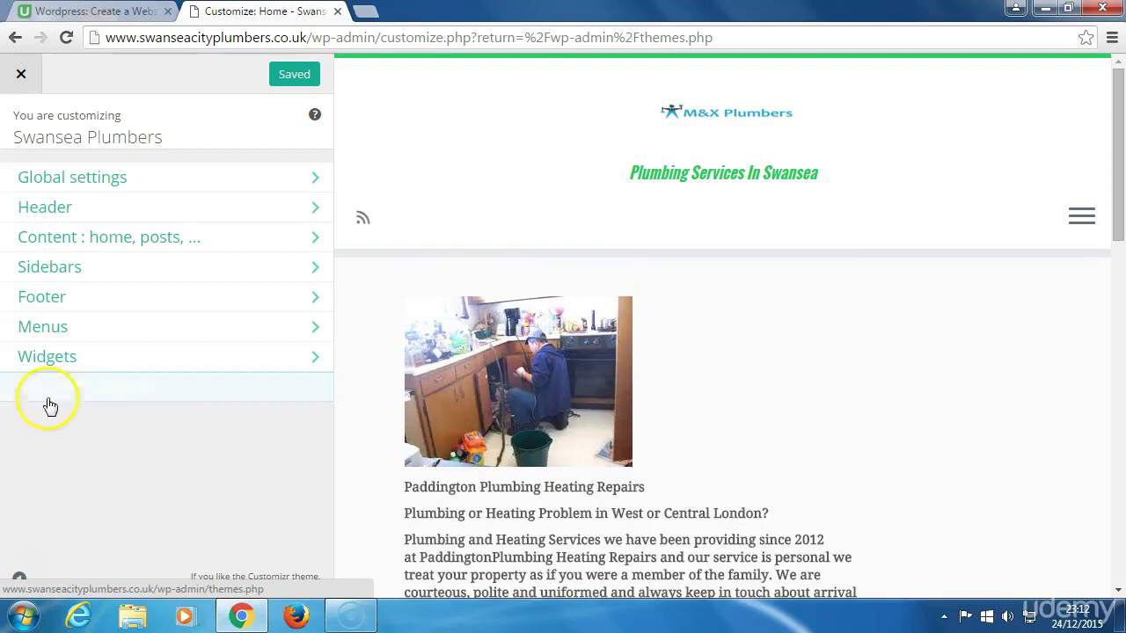
Step: Try showing social links in the left and right sidebars in the Socials in Sidebars settings, leaving both options off
click(63, 276)
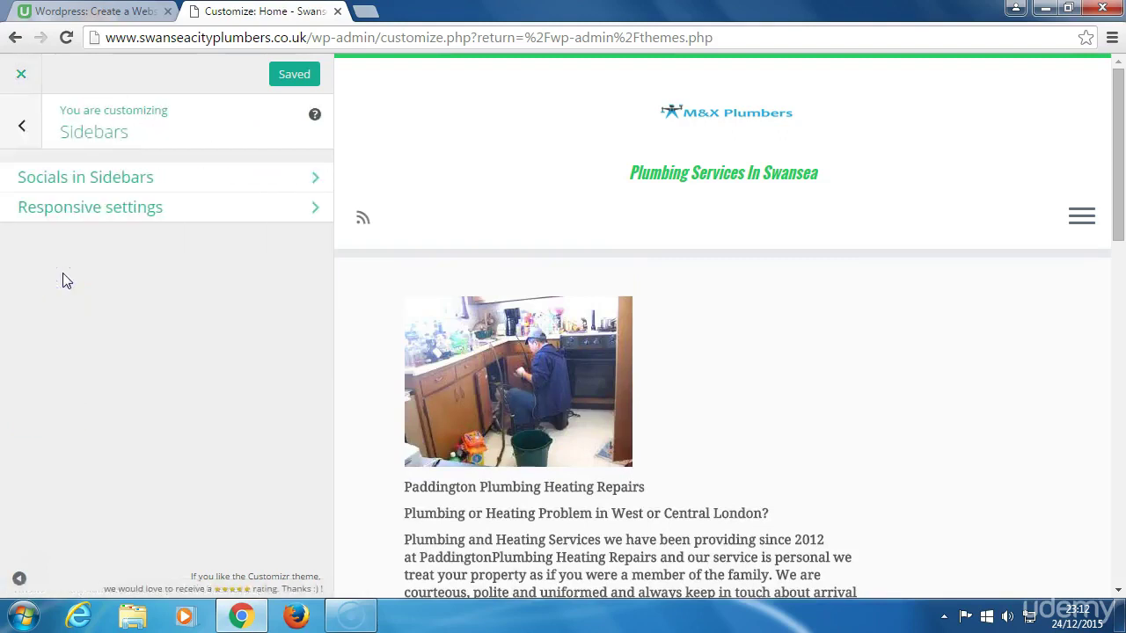
click(96, 188)
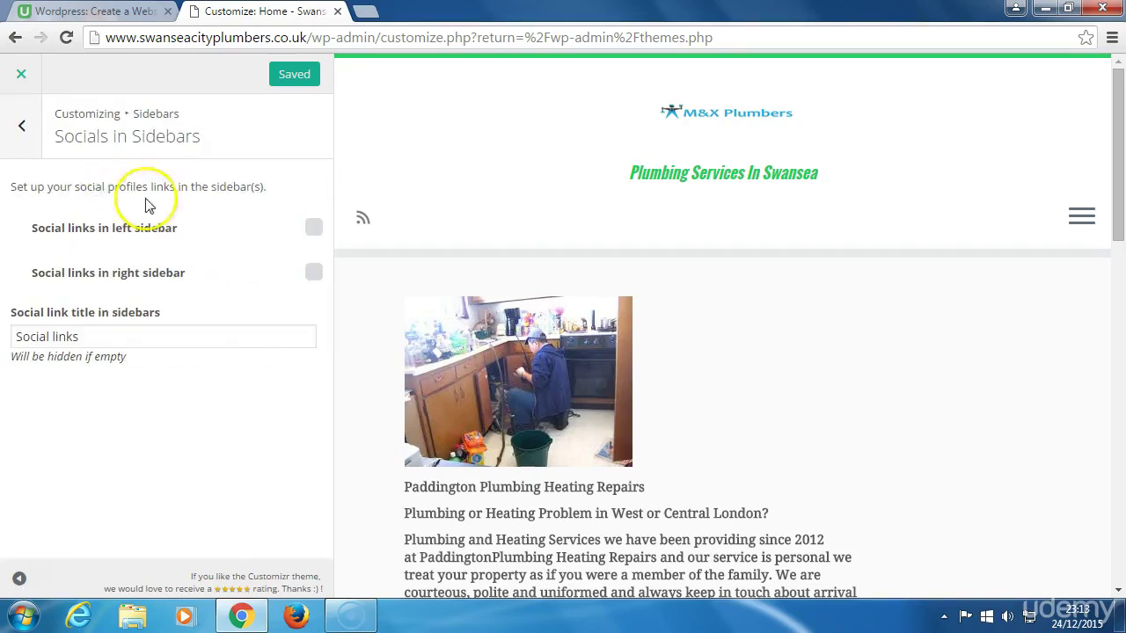
click(310, 231)
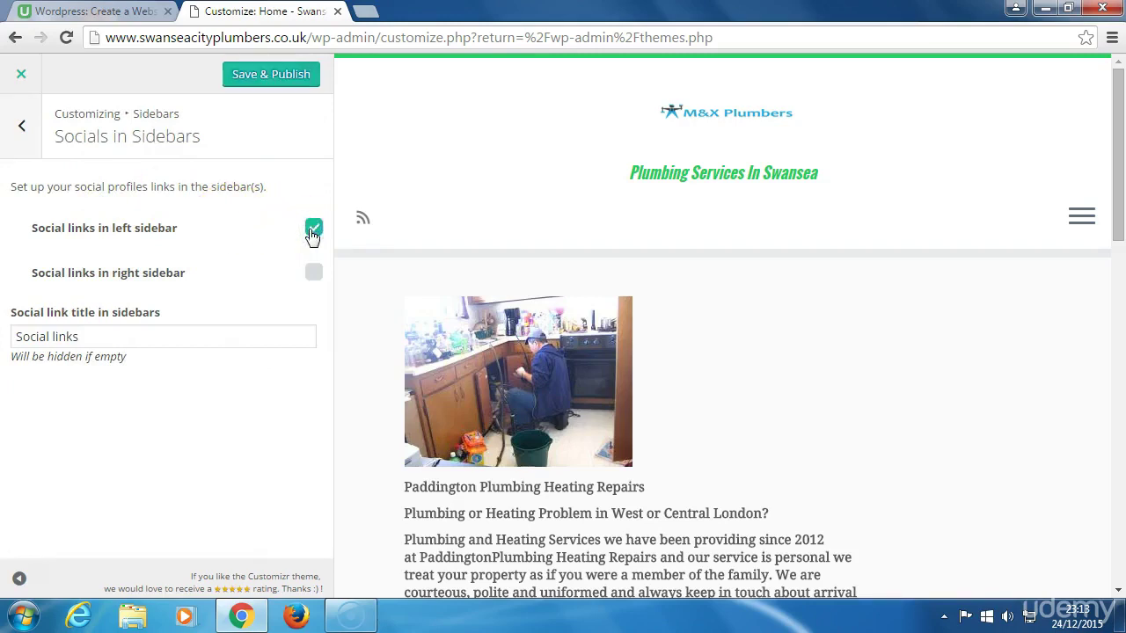
click(314, 273)
click(313, 274)
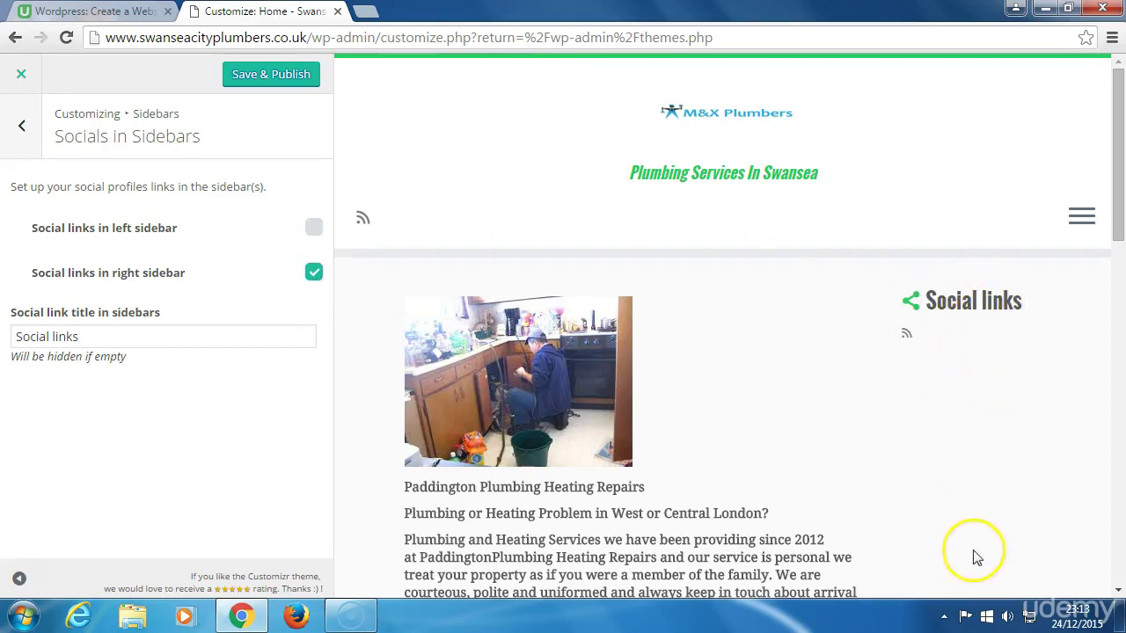
click(312, 275)
click(311, 231)
click(312, 230)
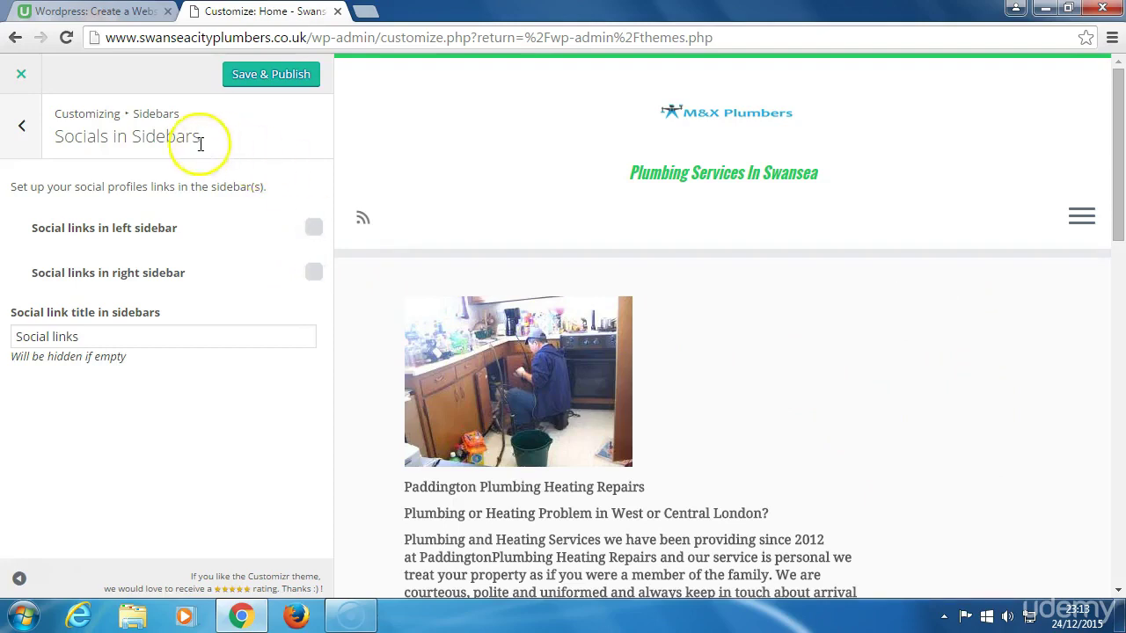
Step: Inspect the Sidebars responsive settings for dynamic reordering on small devices and return to the main customizer list
click(26, 129)
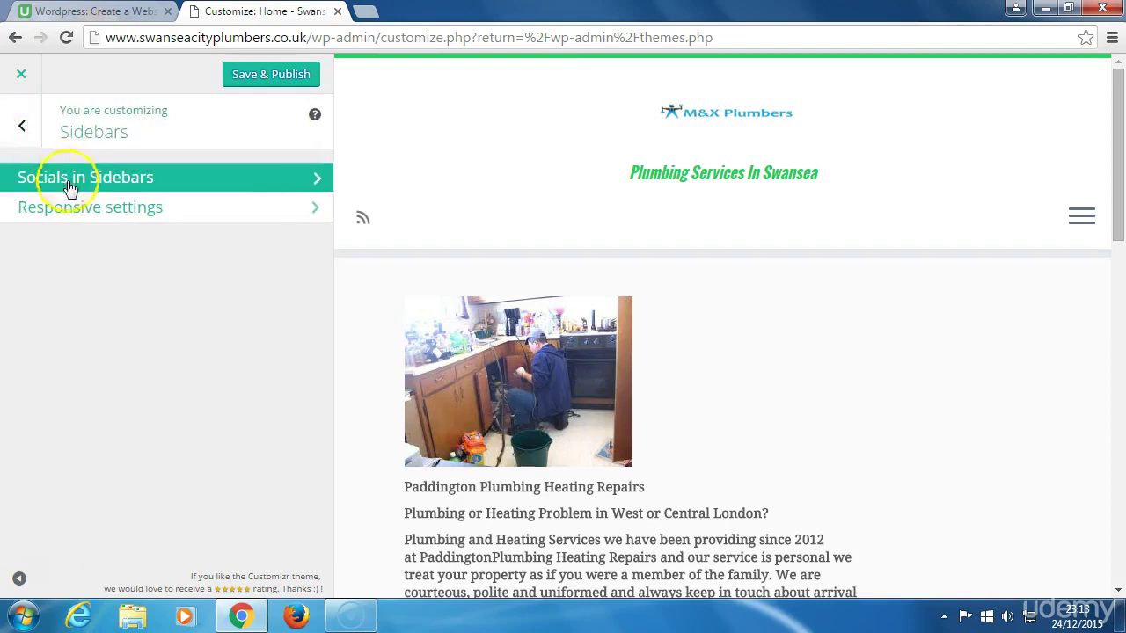
click(75, 209)
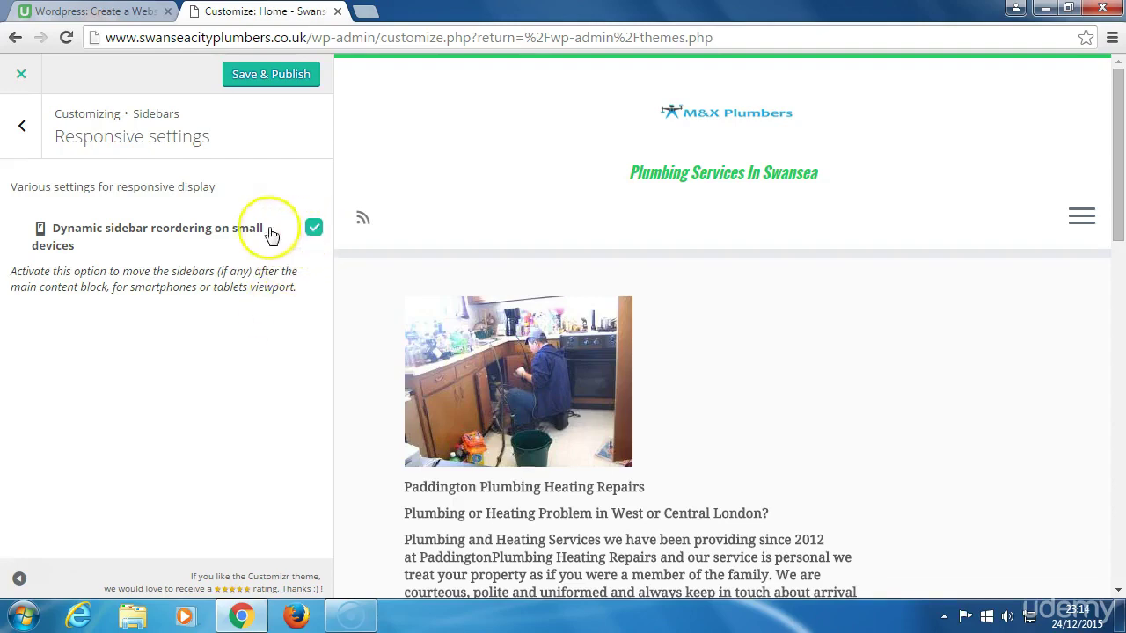
click(26, 131)
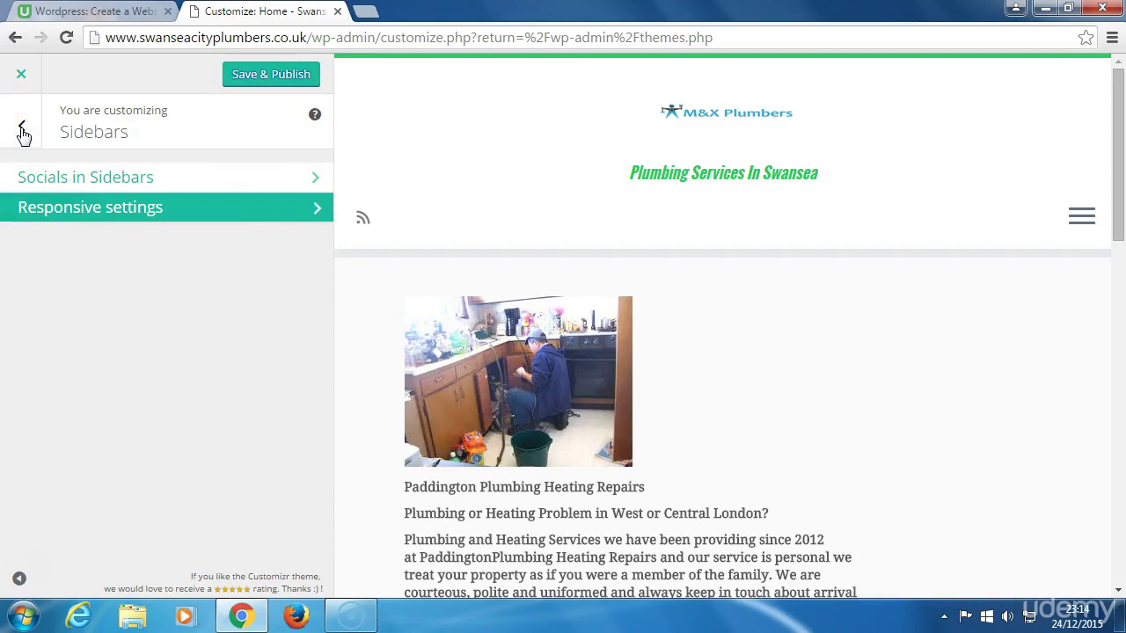
click(23, 130)
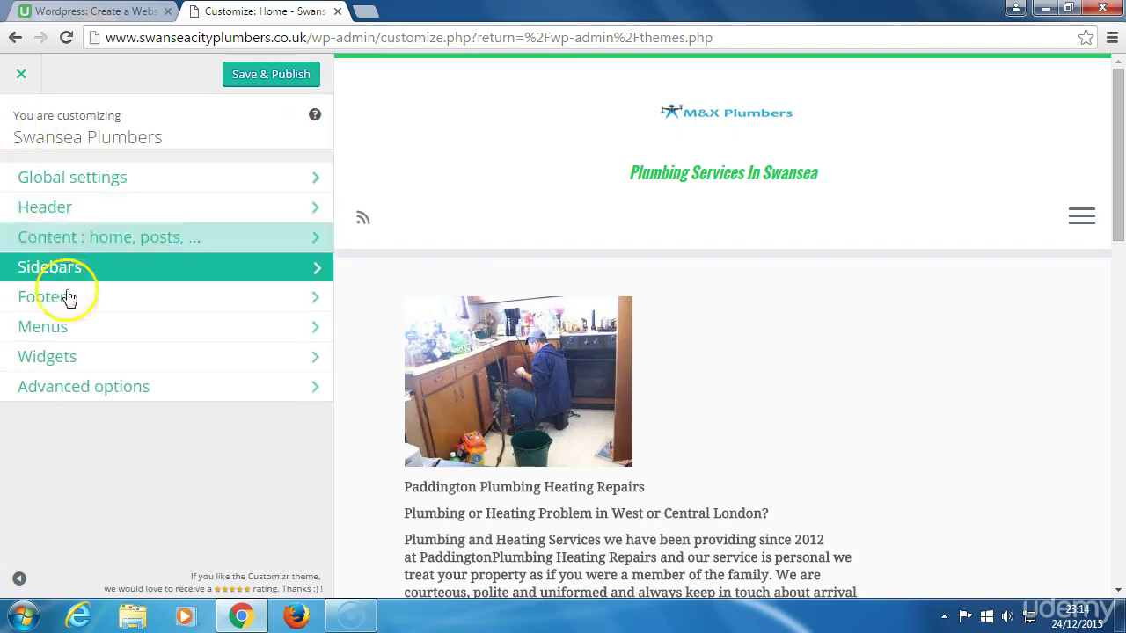
Step: Review the Footer global settings, save and publish the customizer settings, and return to the main customizer list
click(65, 303)
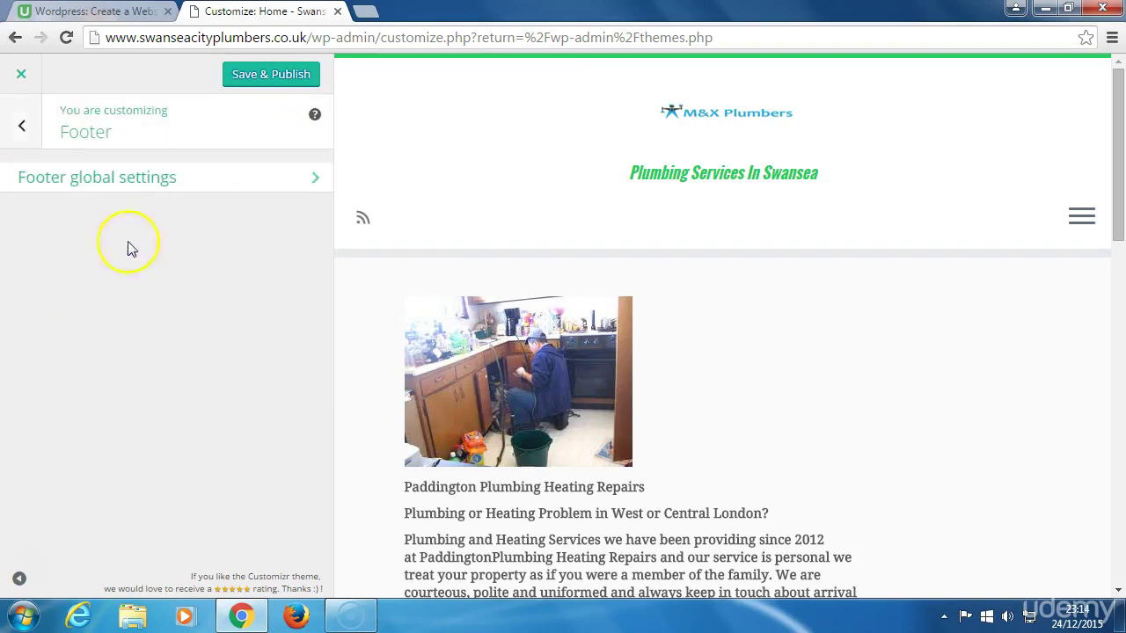
click(151, 179)
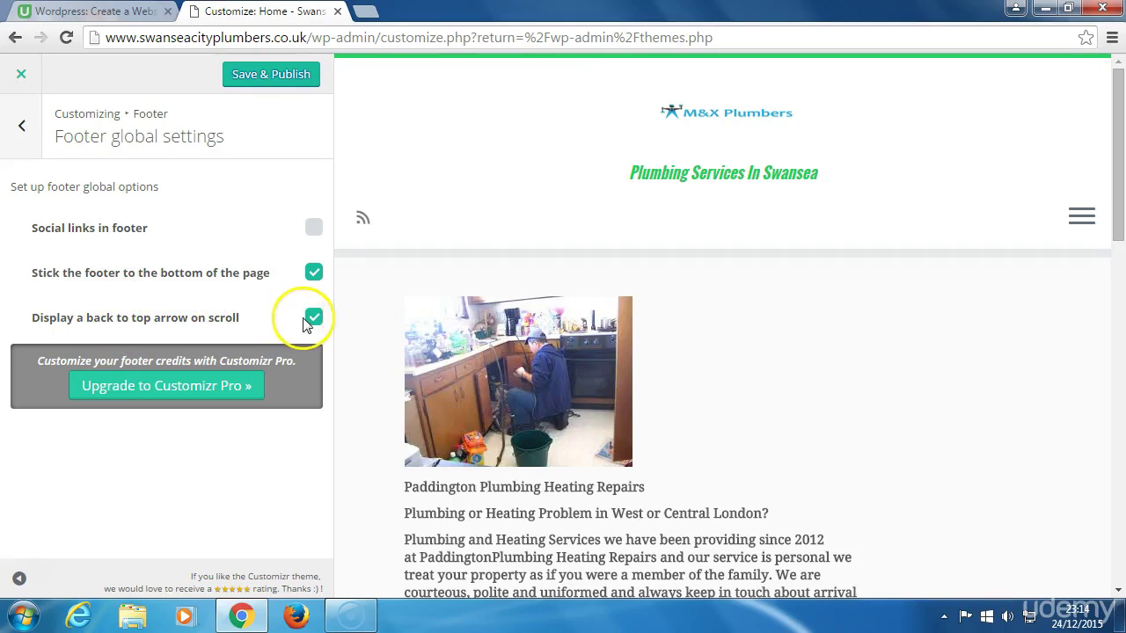
click(268, 76)
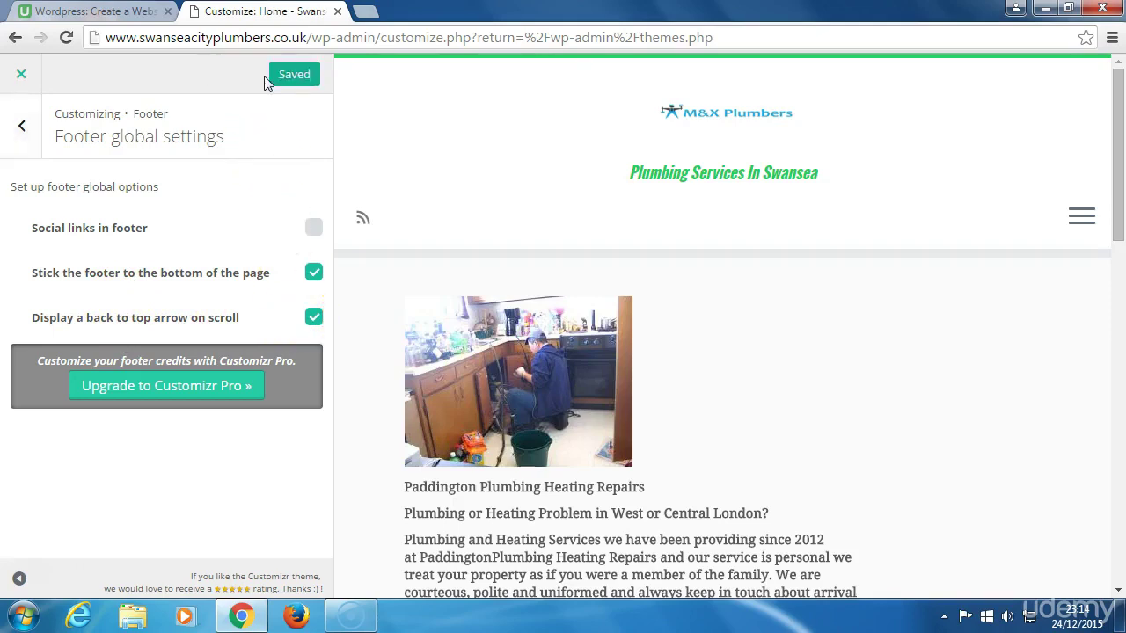
click(23, 128)
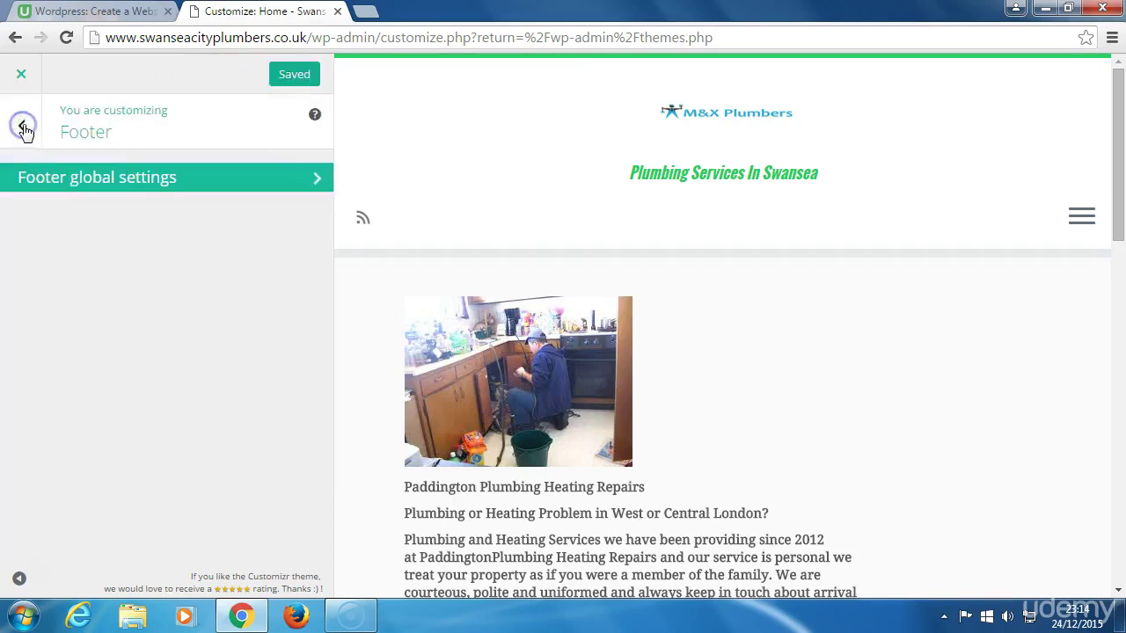
click(26, 128)
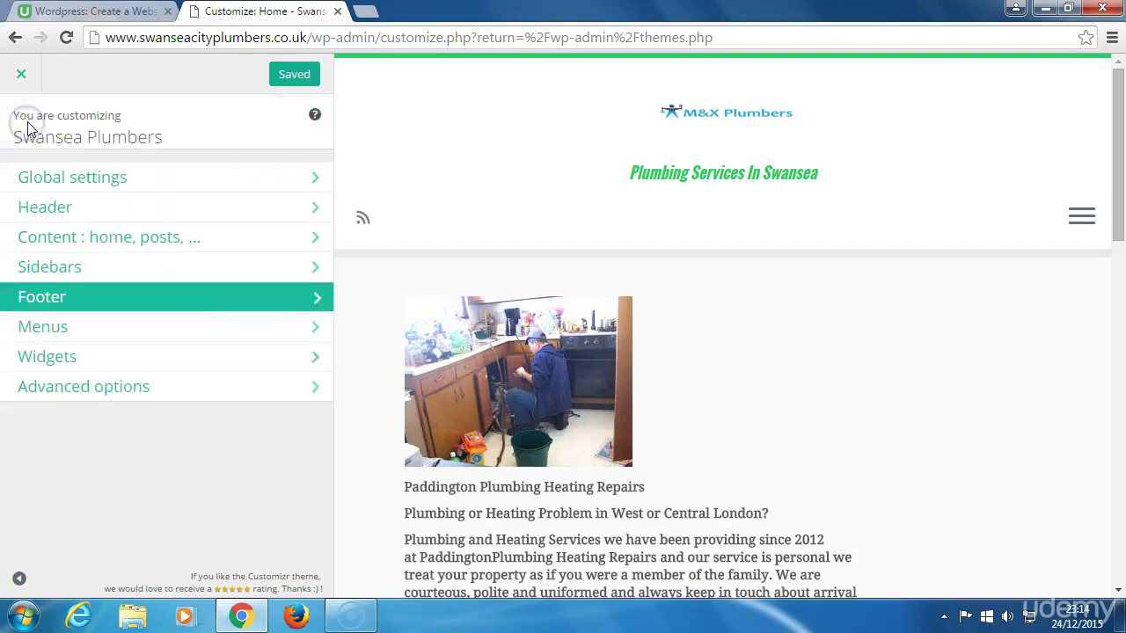
Step: Inspect the page items of the Main menu in the Menus settings and return to the main customizer list
click(51, 340)
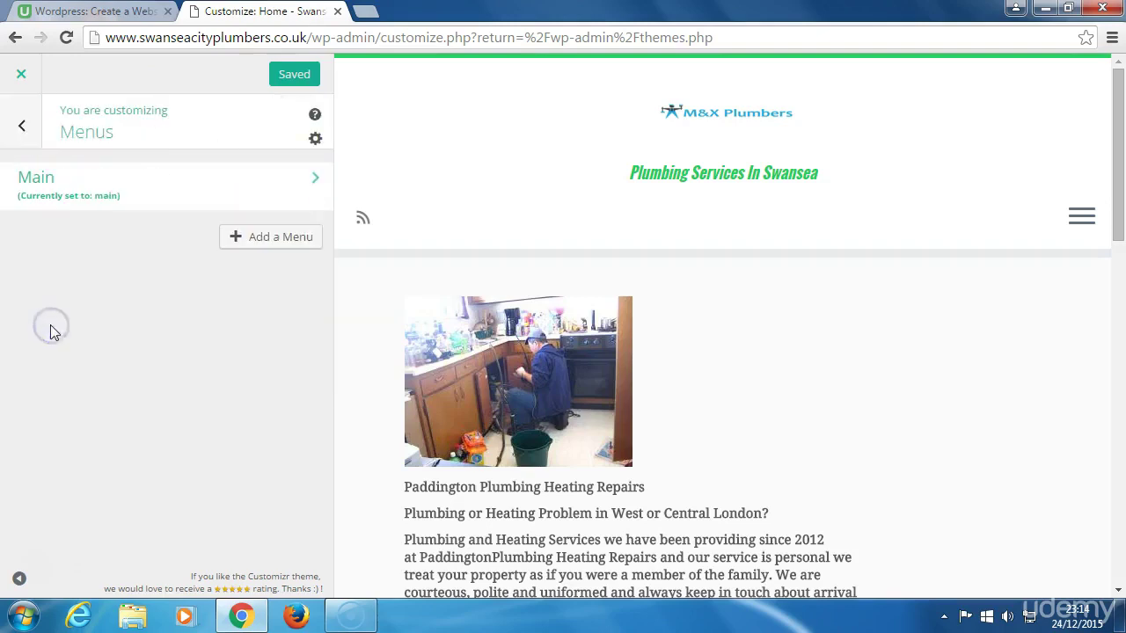
click(49, 191)
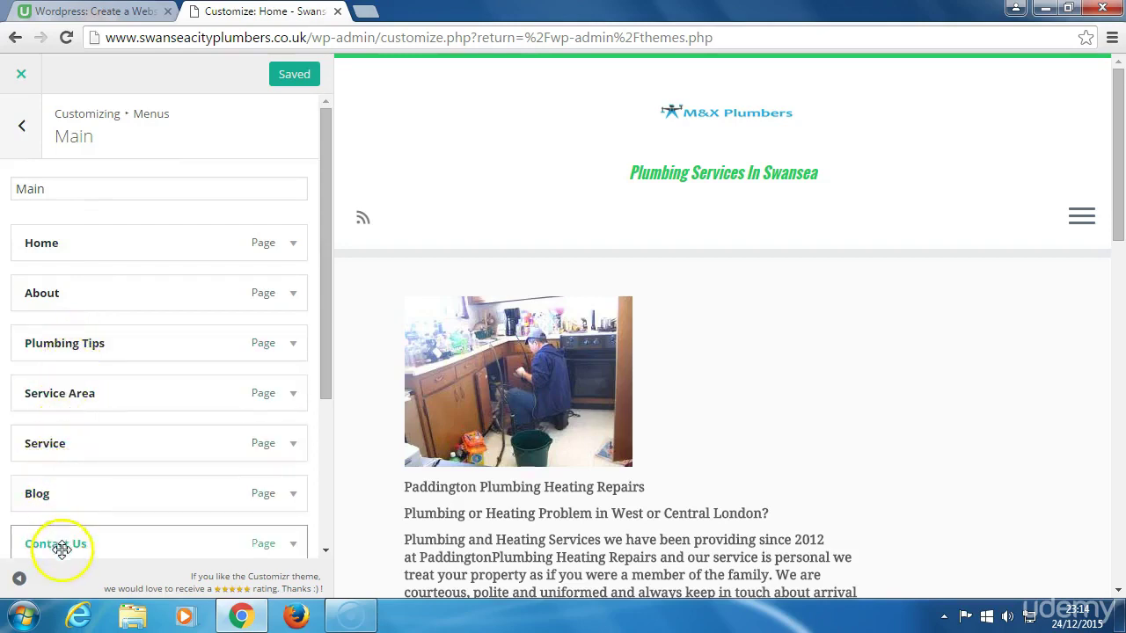
click(24, 134)
click(23, 136)
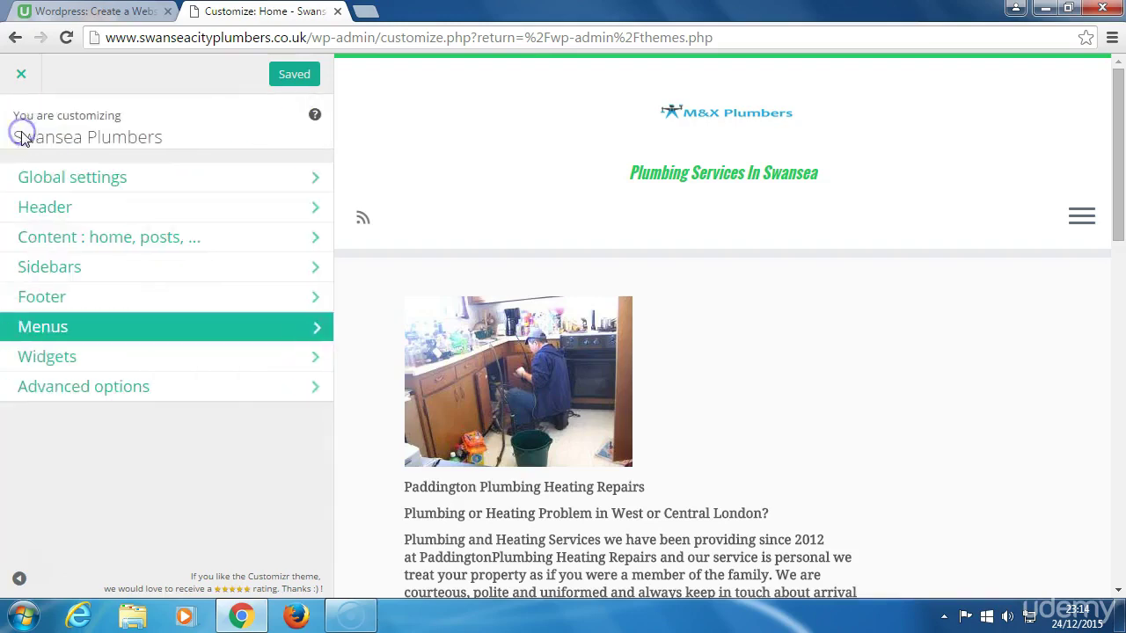
Step: Open the Widgets settings and check which widgets the Right Sidebar area contains
click(44, 330)
click(55, 362)
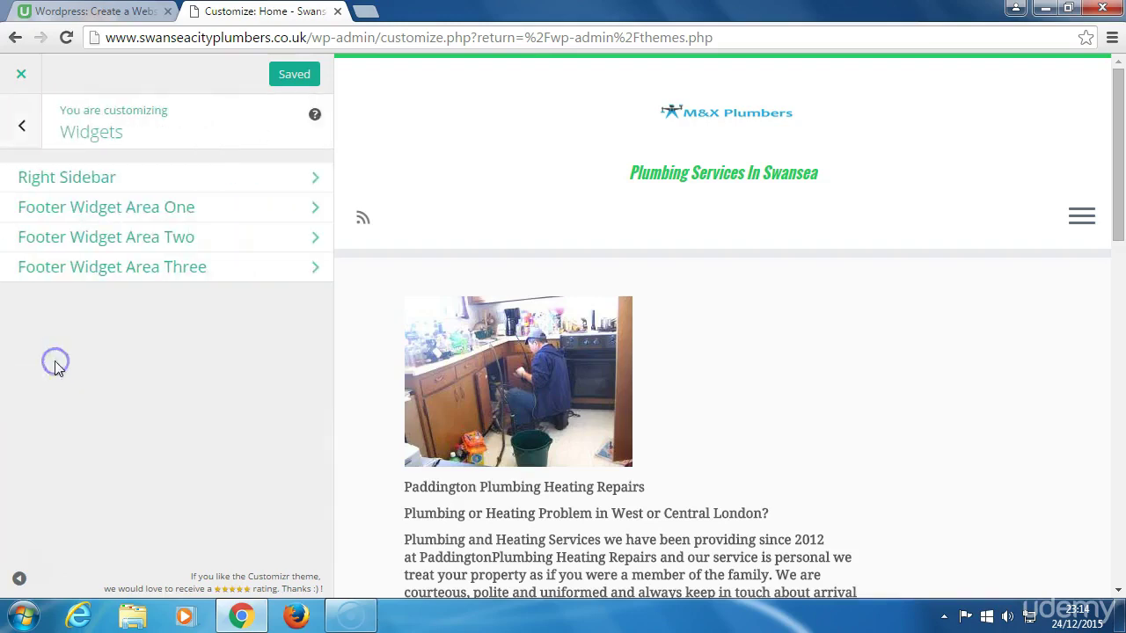
click(50, 178)
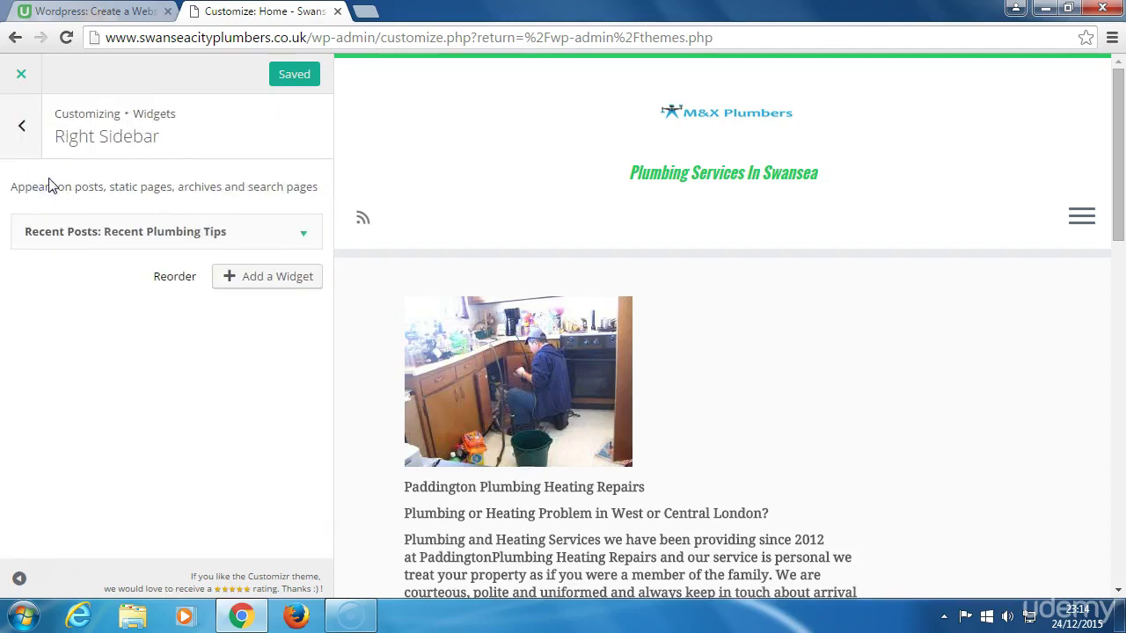
drag(45, 215, 138, 264)
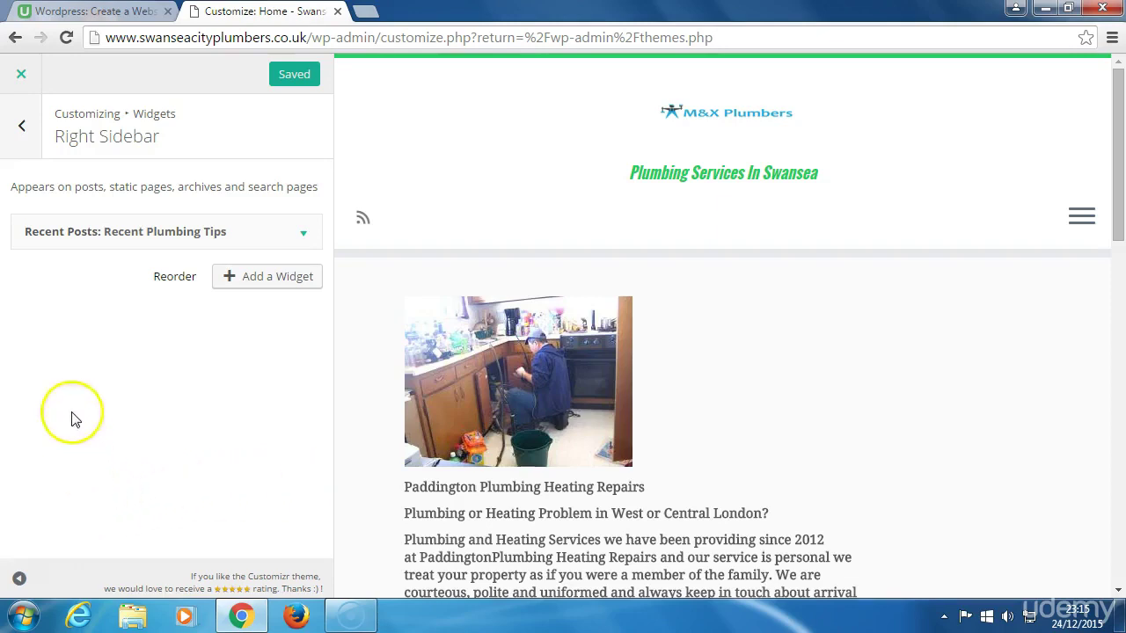
click(22, 127)
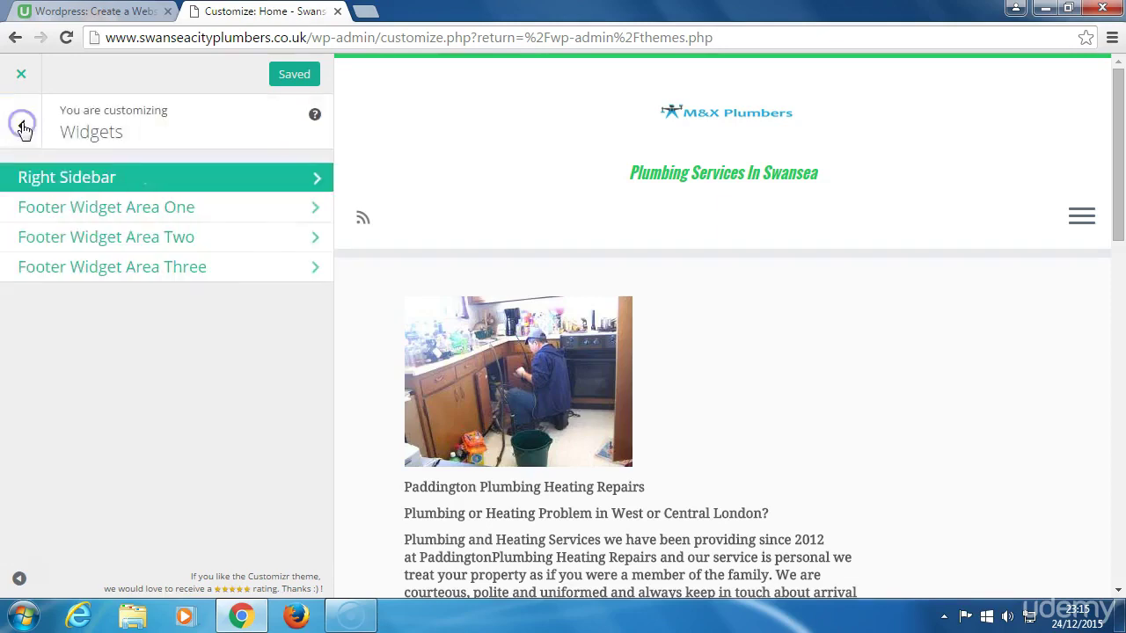
Step: Check Footer Widget Areas One, Two and Three for widgets, and open the customizer's Advanced options
click(48, 211)
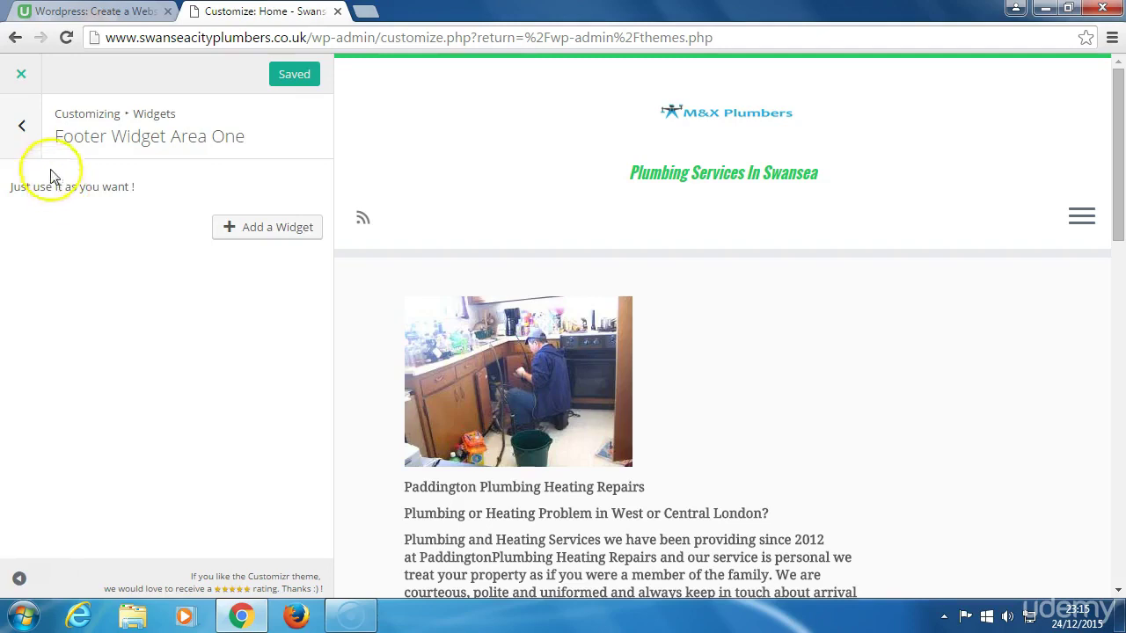
click(22, 125)
click(55, 232)
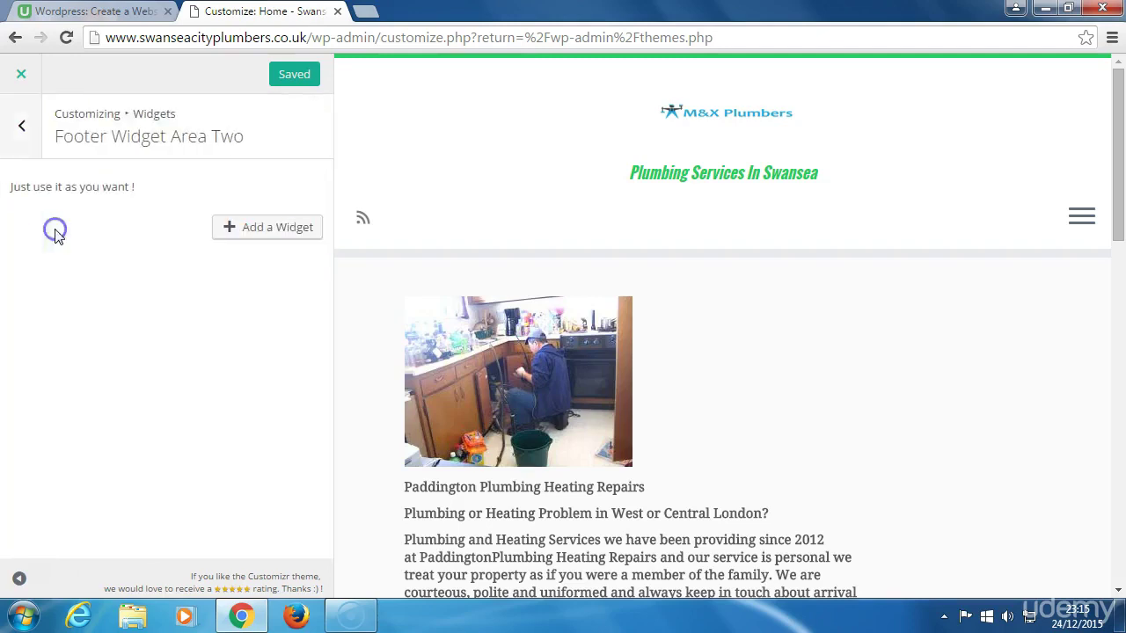
click(20, 128)
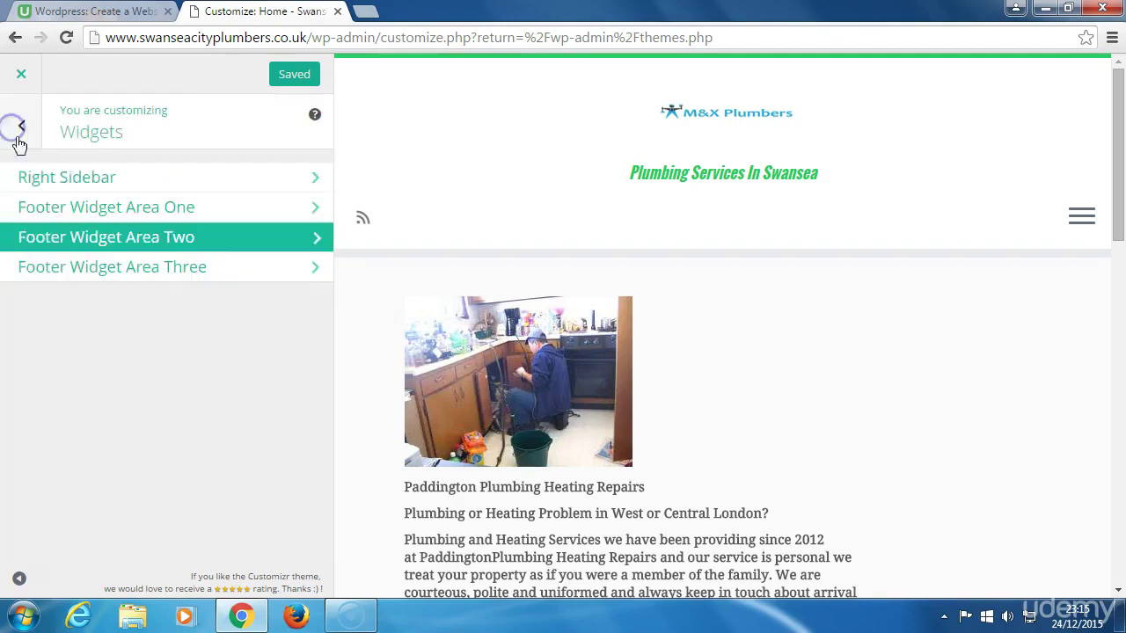
click(49, 275)
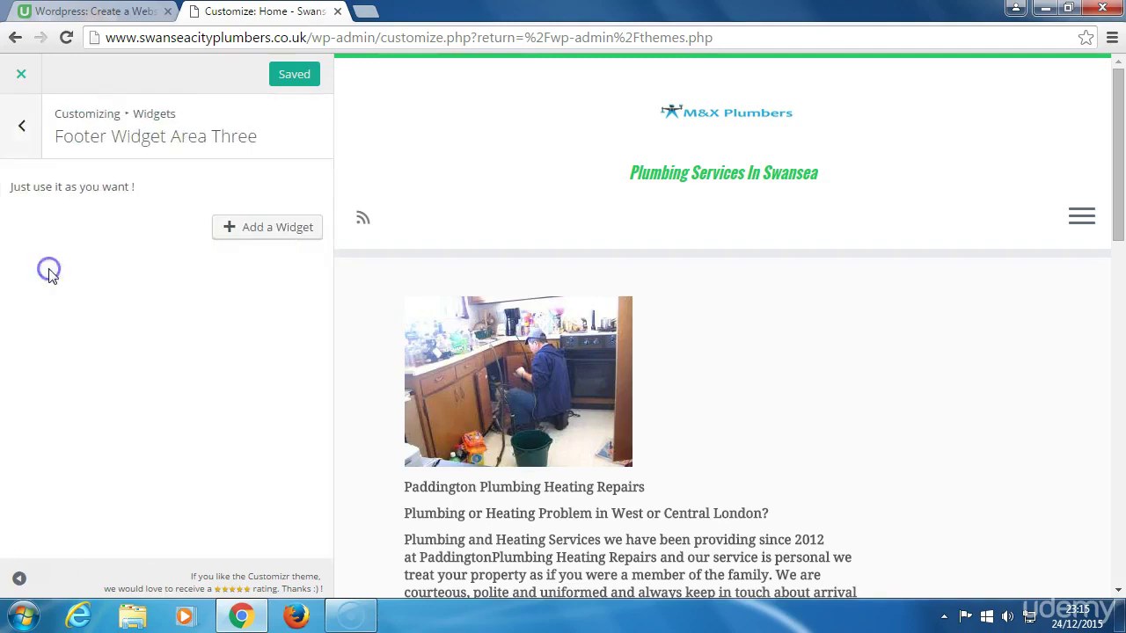
click(22, 132)
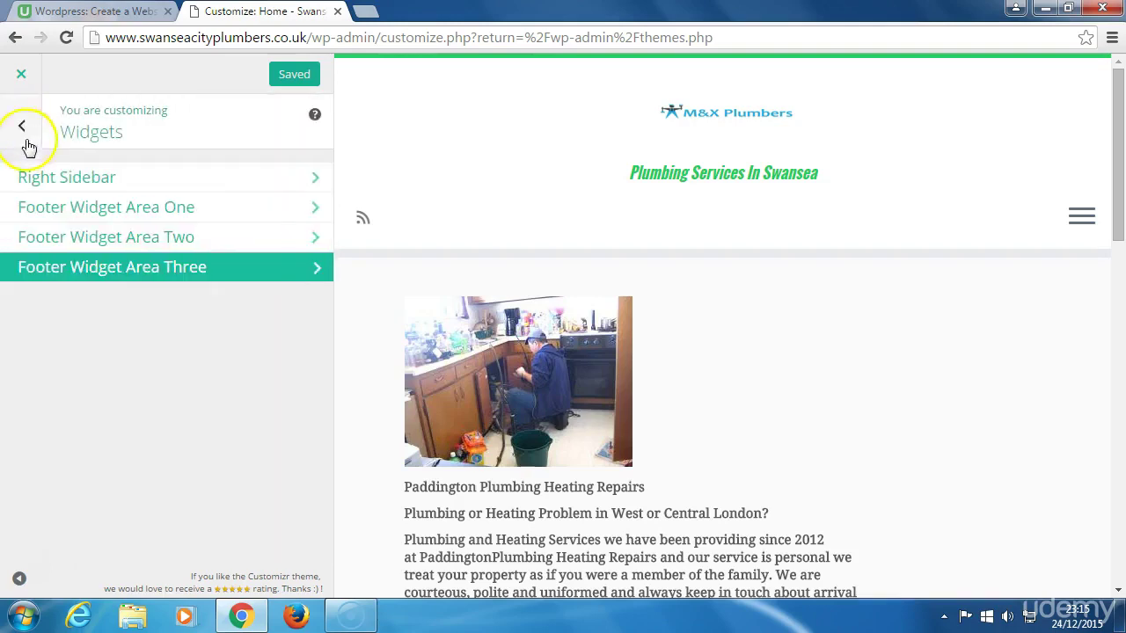
click(22, 128)
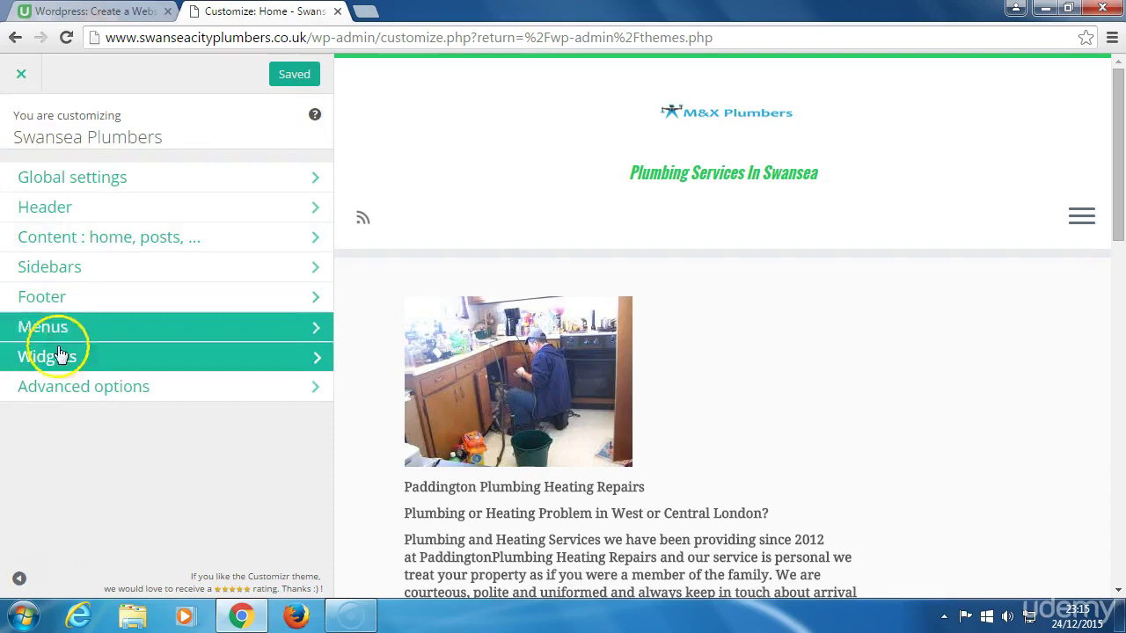
click(74, 387)
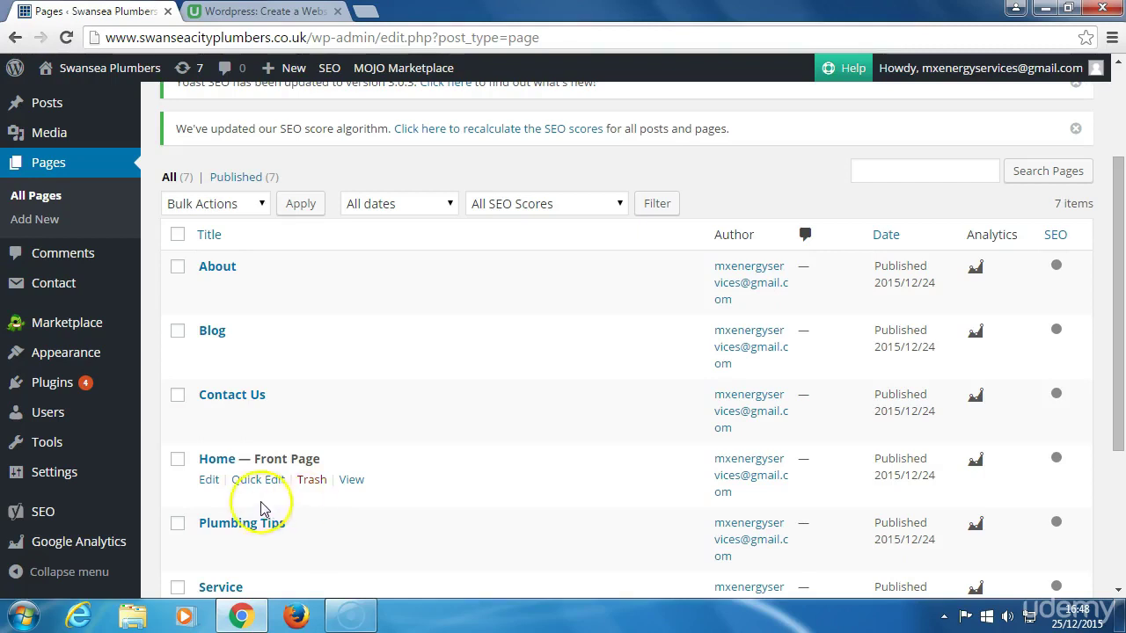
Step: Open the Home front page for editing from the list of all pages
click(51, 198)
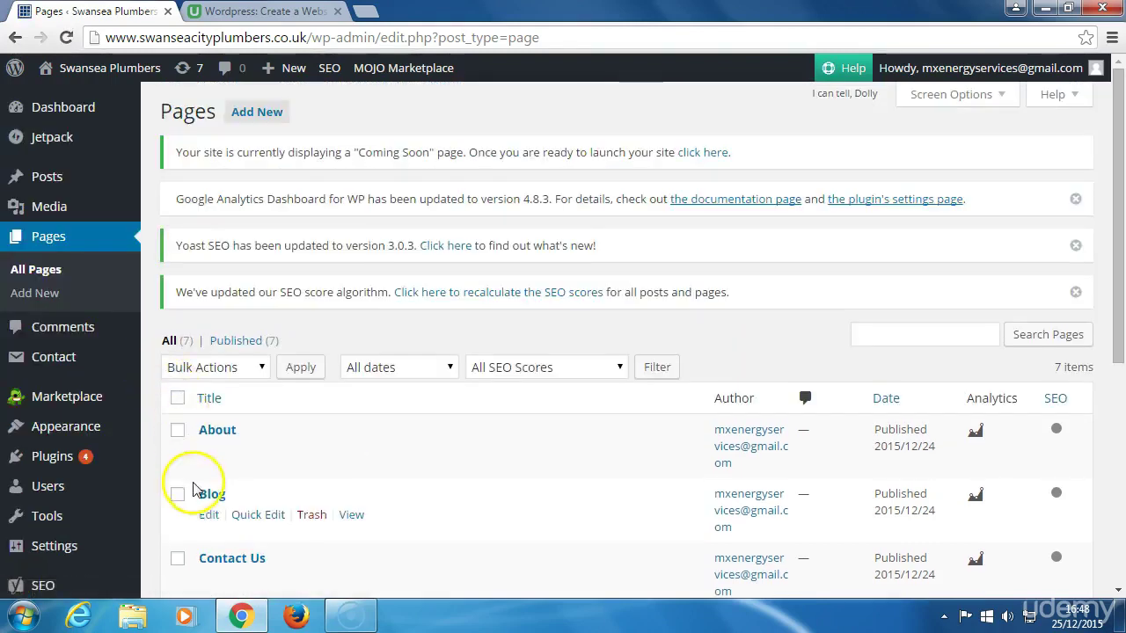
scroll(191, 489, down, 2)
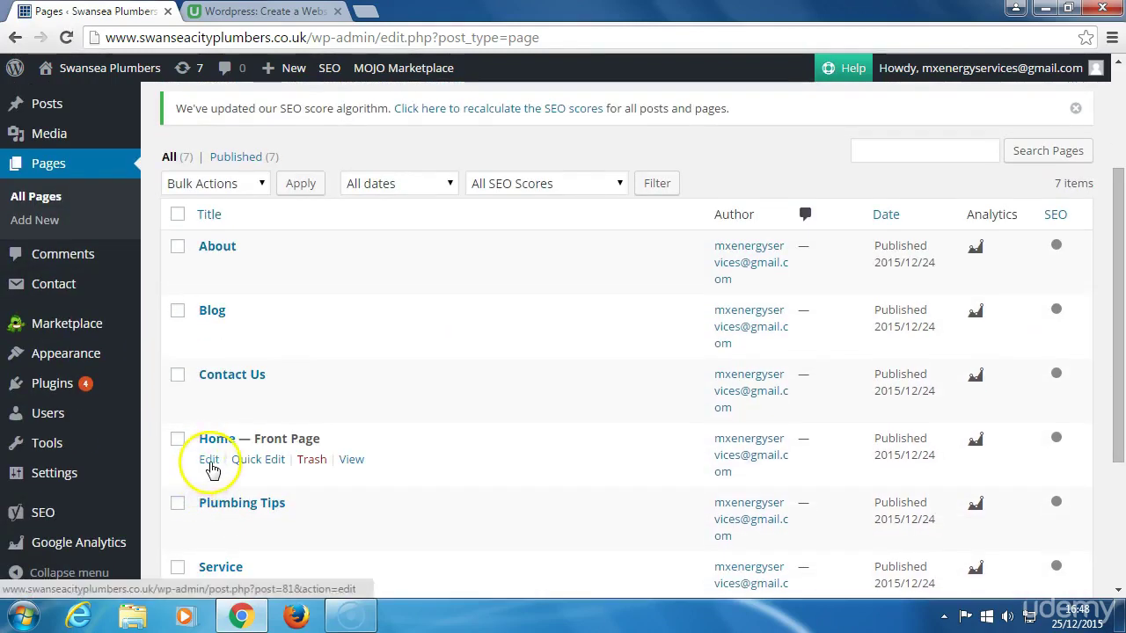
click(209, 465)
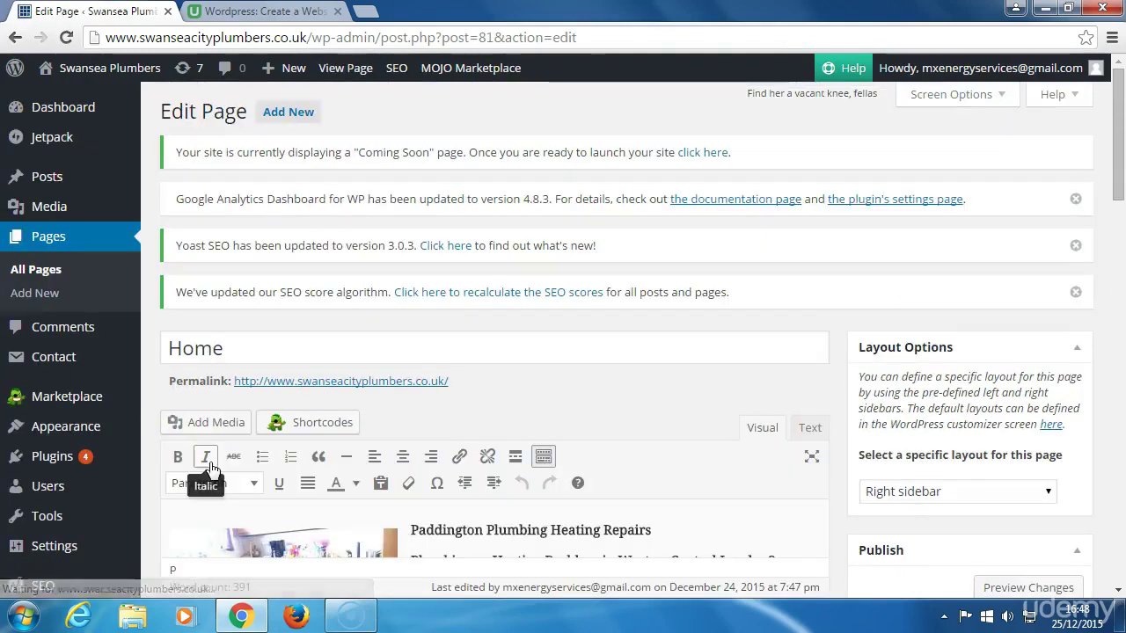
Step: Examine the editor's formatting tools, including the paragraph and heading styles and the text colour palette
scroll(227, 515, down, 1)
scroll(226, 514, down, 1)
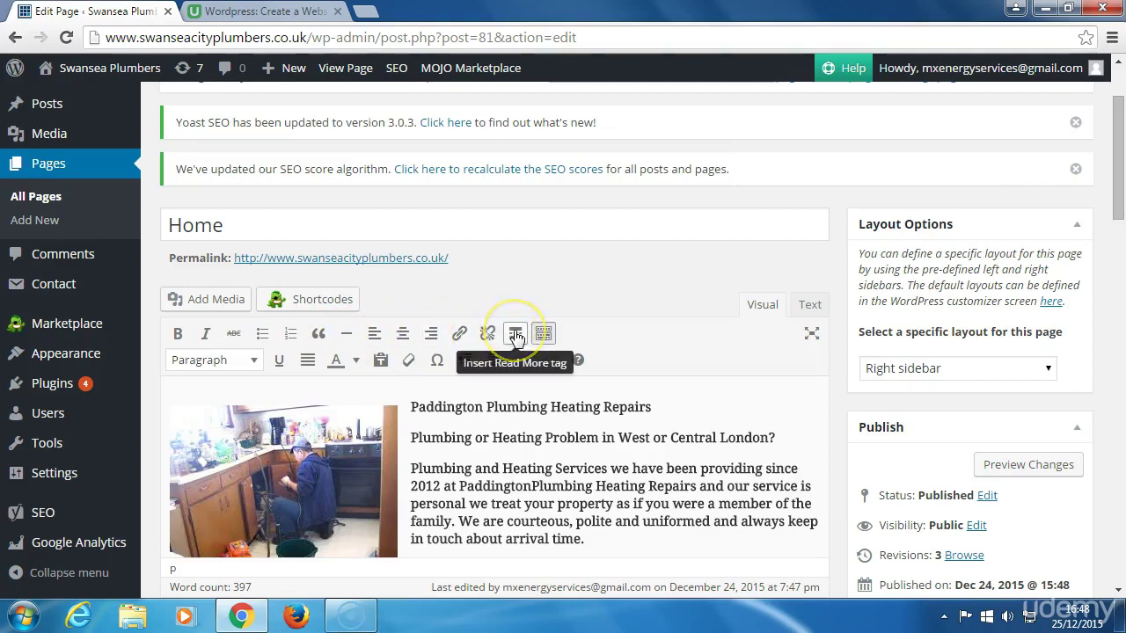
click(542, 334)
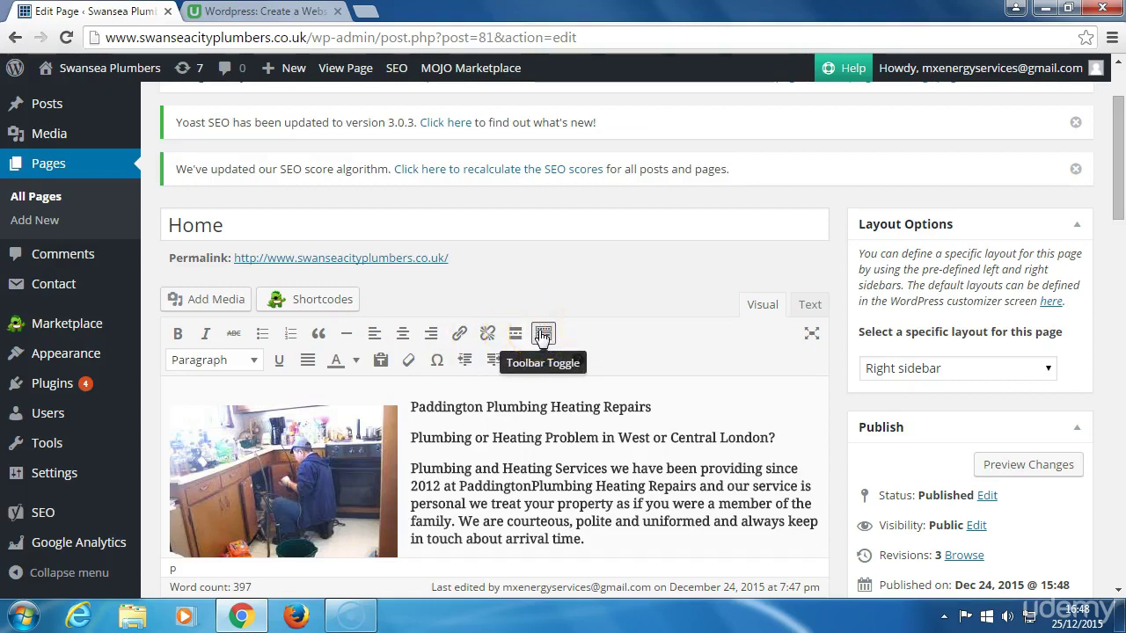
click(279, 361)
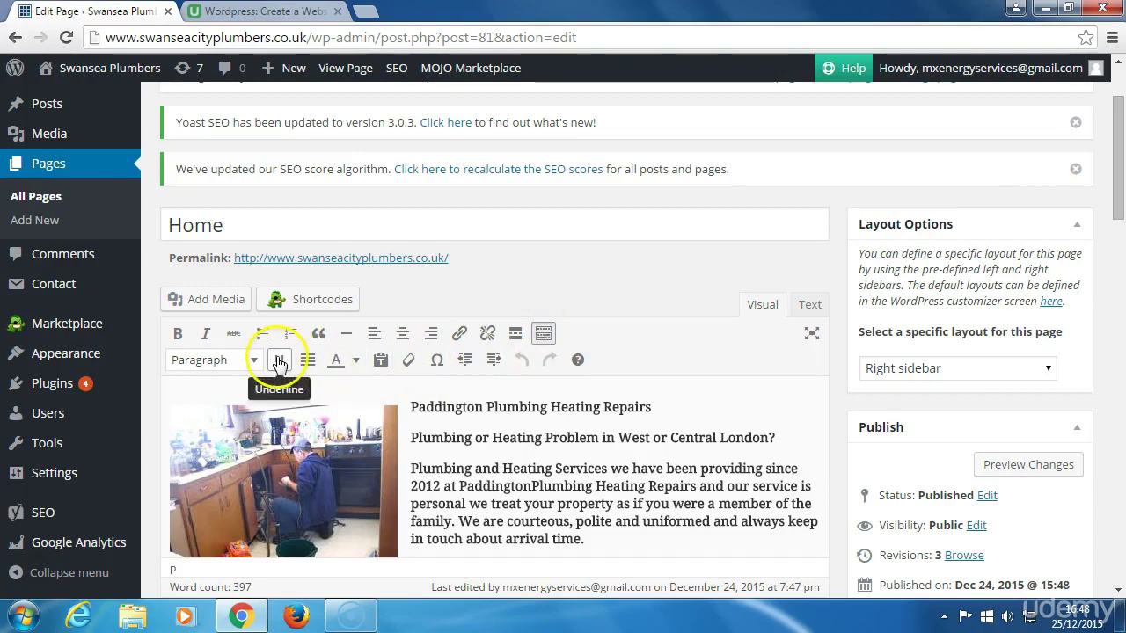
click(253, 360)
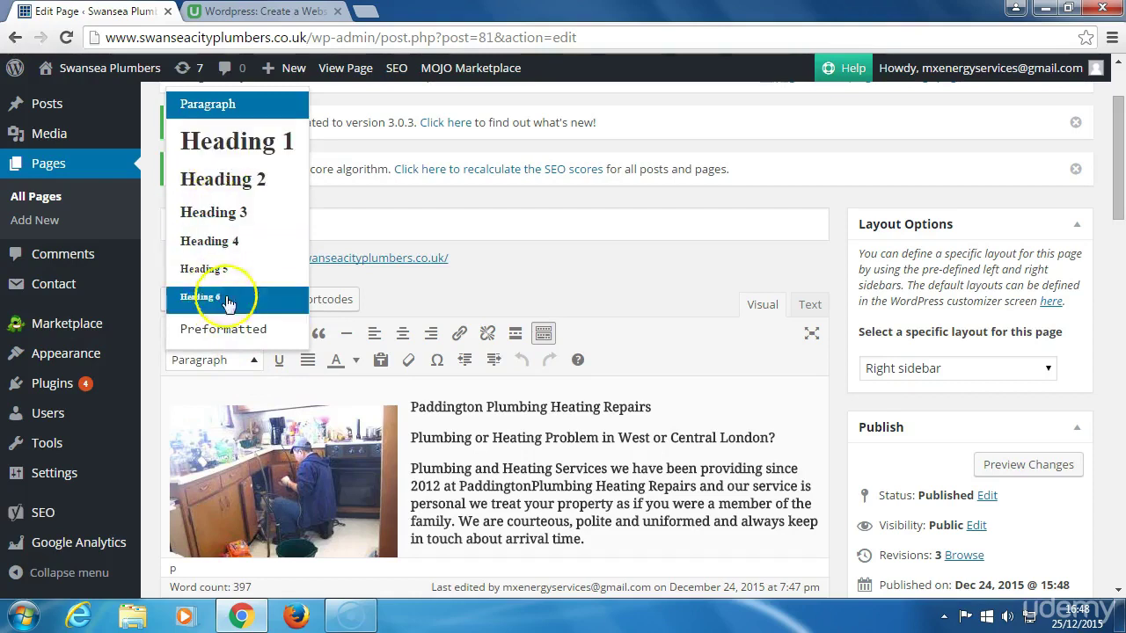
click(252, 365)
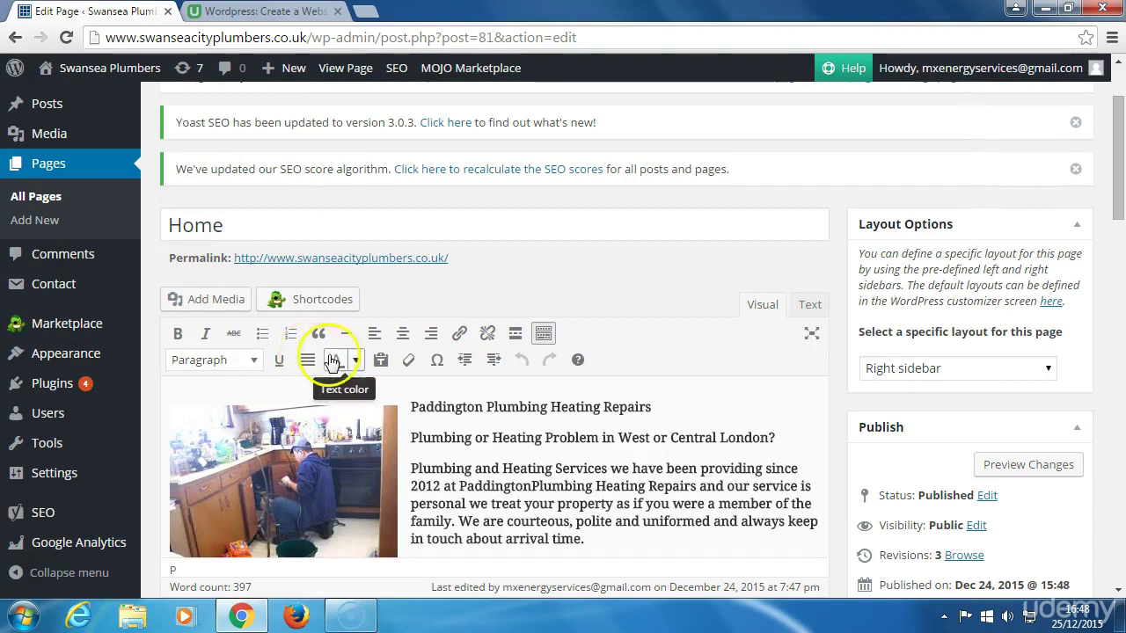
click(357, 360)
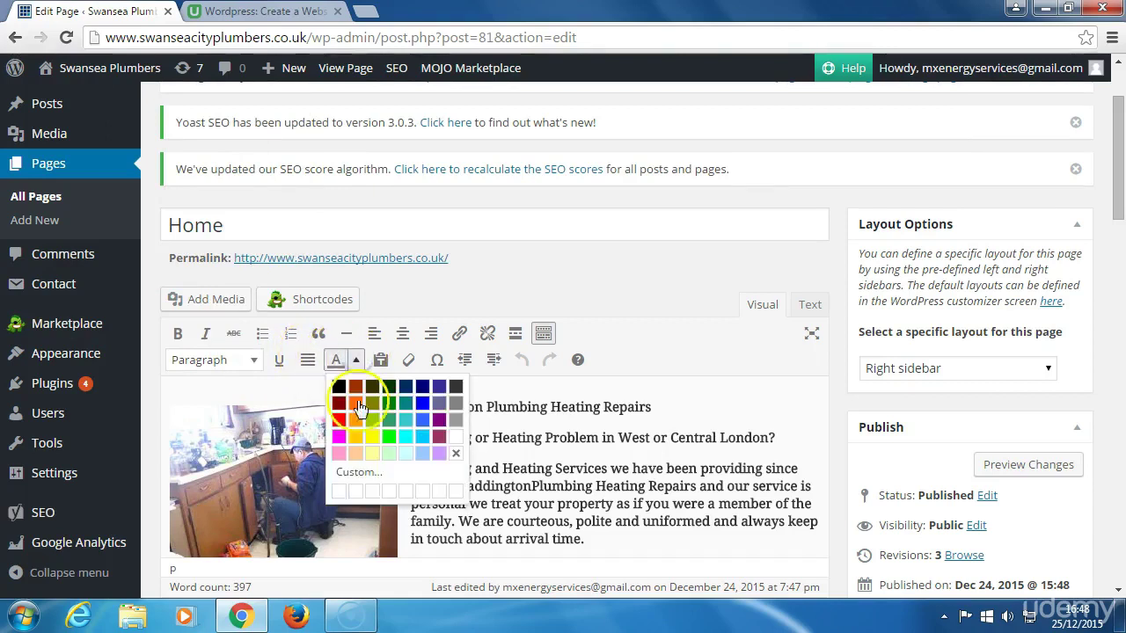
click(355, 363)
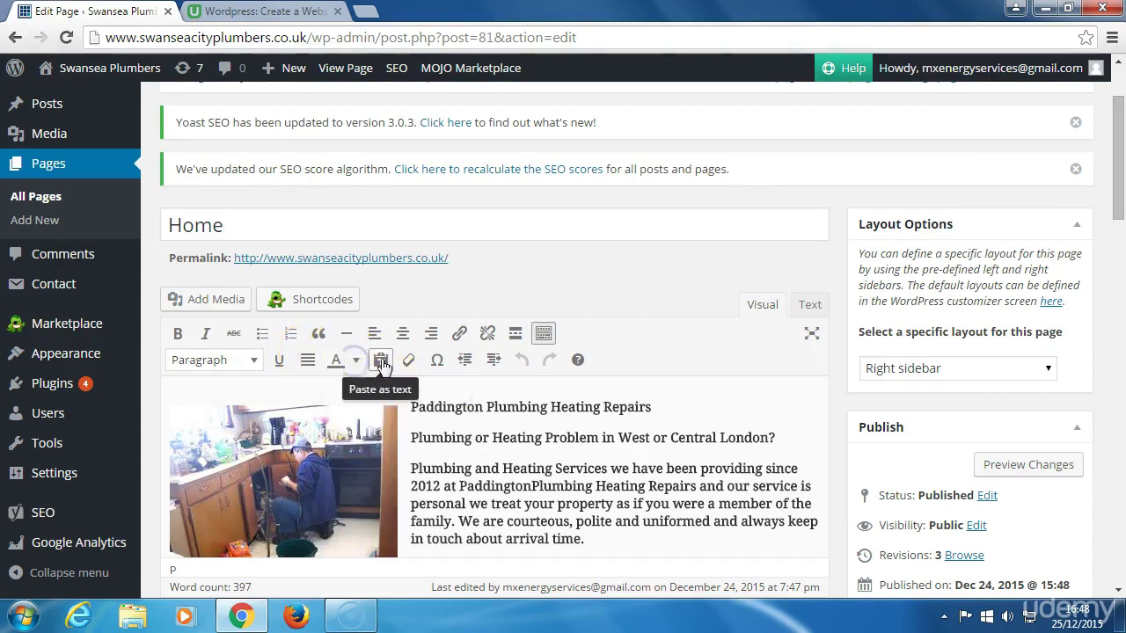
Step: Review the clear formatting, special character and indent tools, and read the editor's keyboard shortcuts list
click(410, 365)
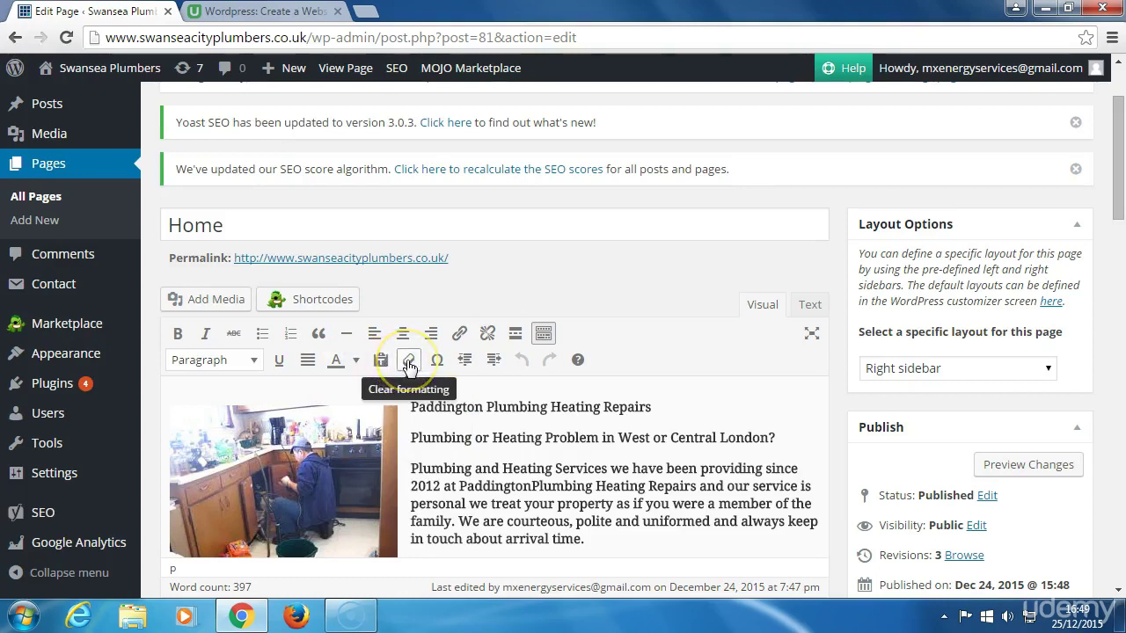
click(439, 364)
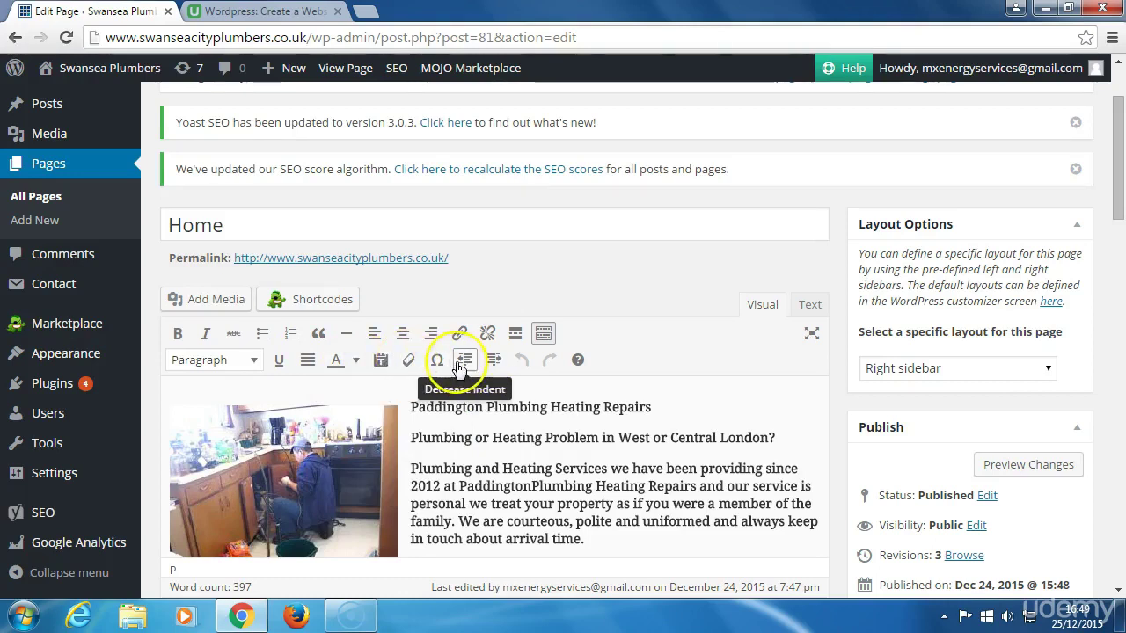
click(496, 364)
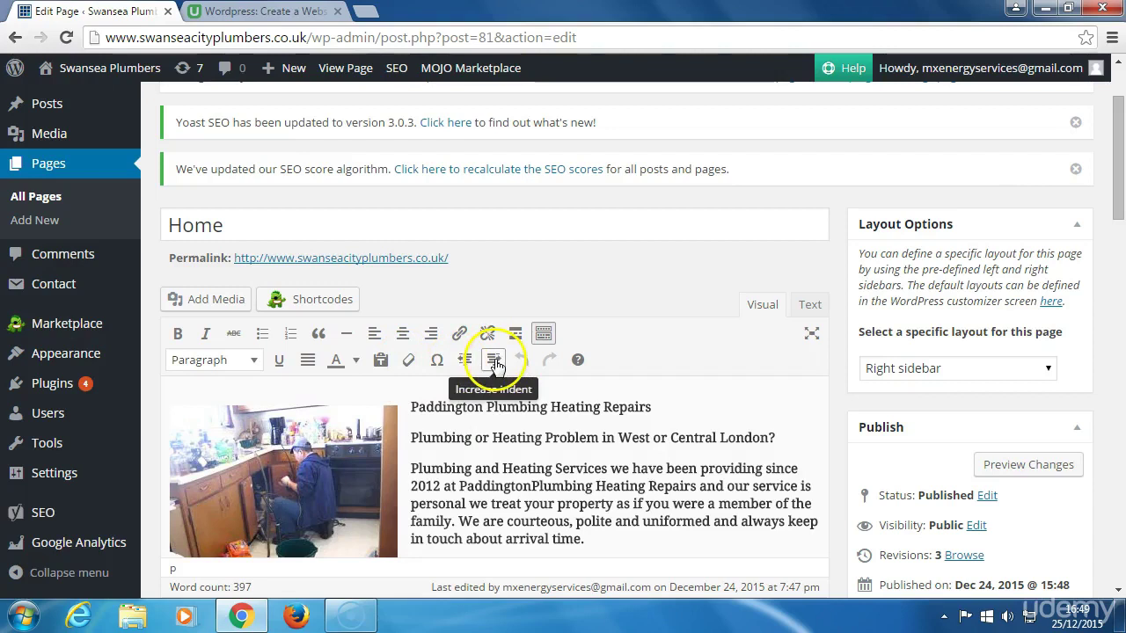
click(575, 360)
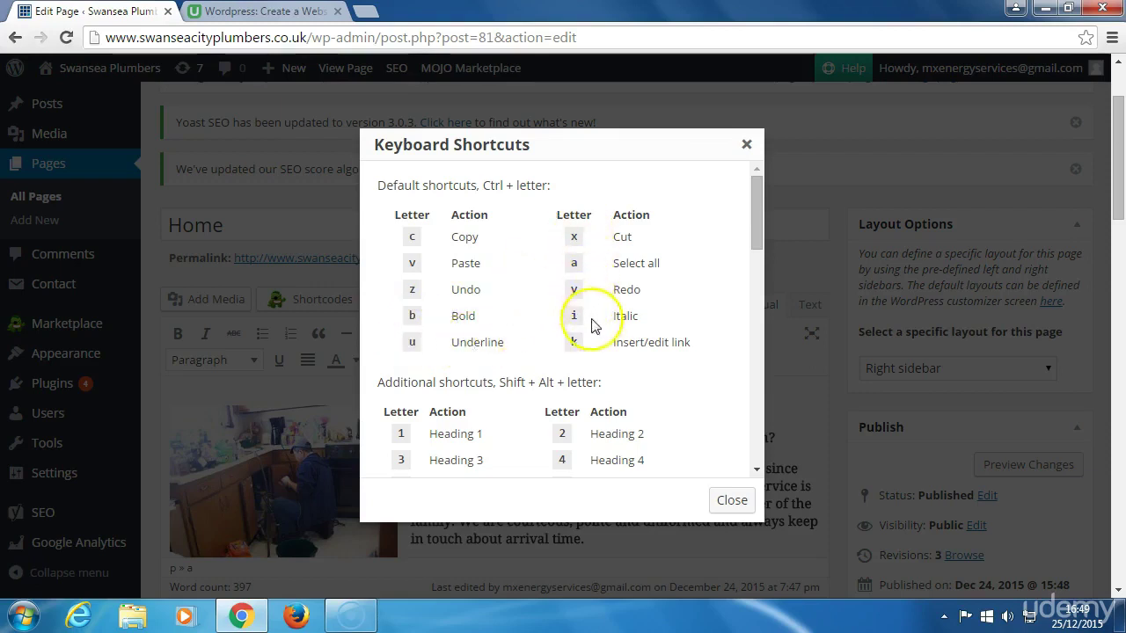
click(731, 499)
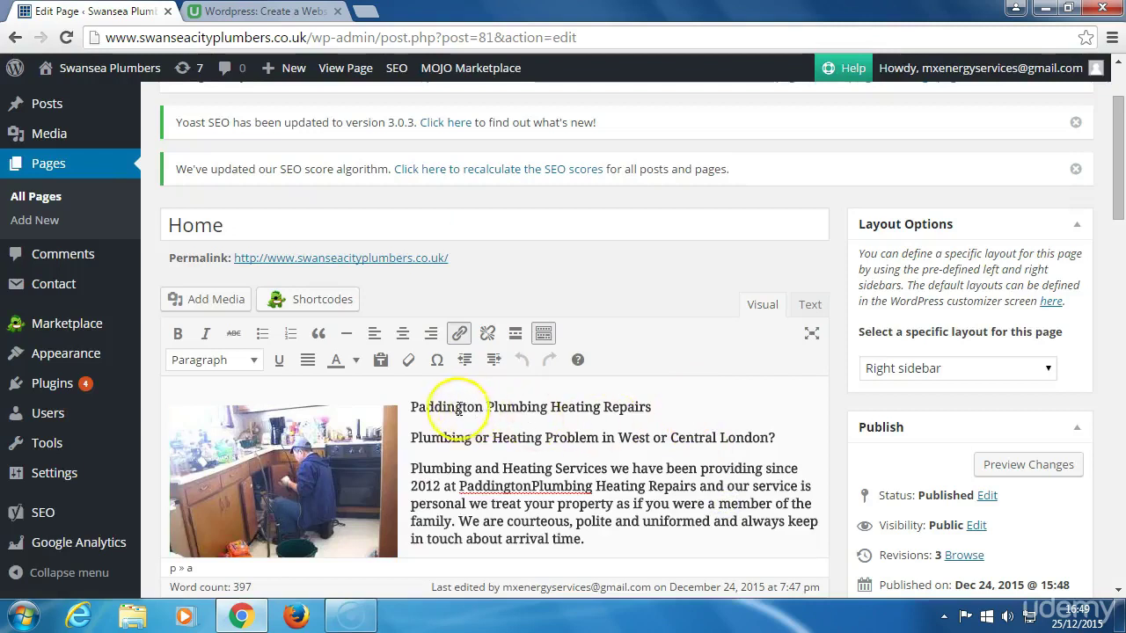
Step: Format the opening line "Paddington Plumbing Heating Repairs" as Heading 1
drag(406, 406, 625, 406)
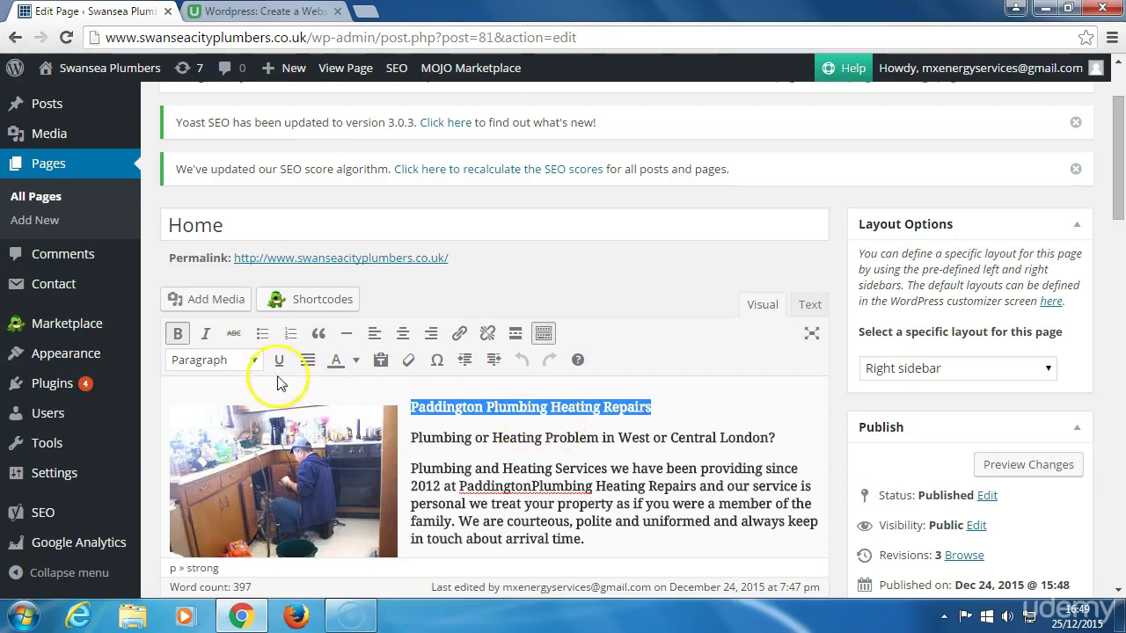
click(255, 362)
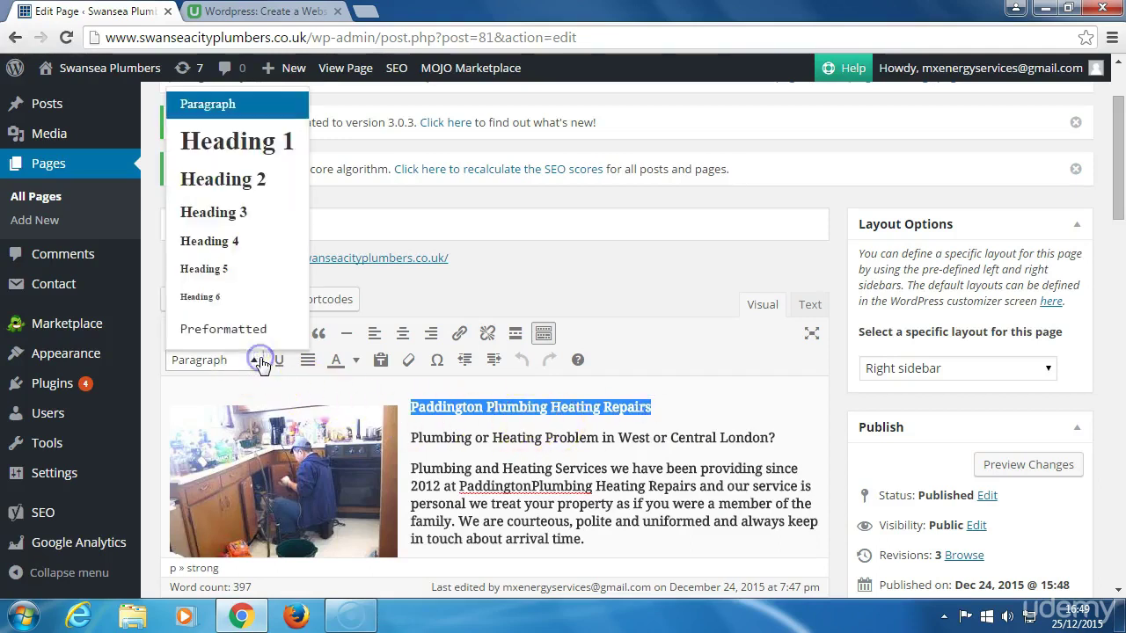
click(236, 143)
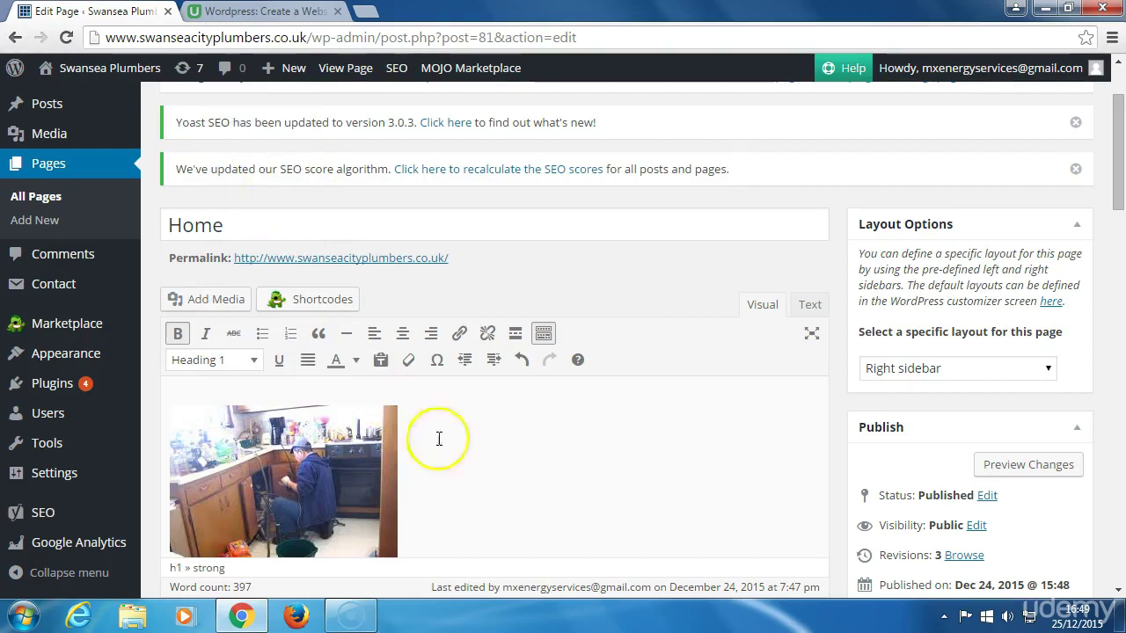
scroll(462, 461, up, 2)
scroll(471, 484, down, 3)
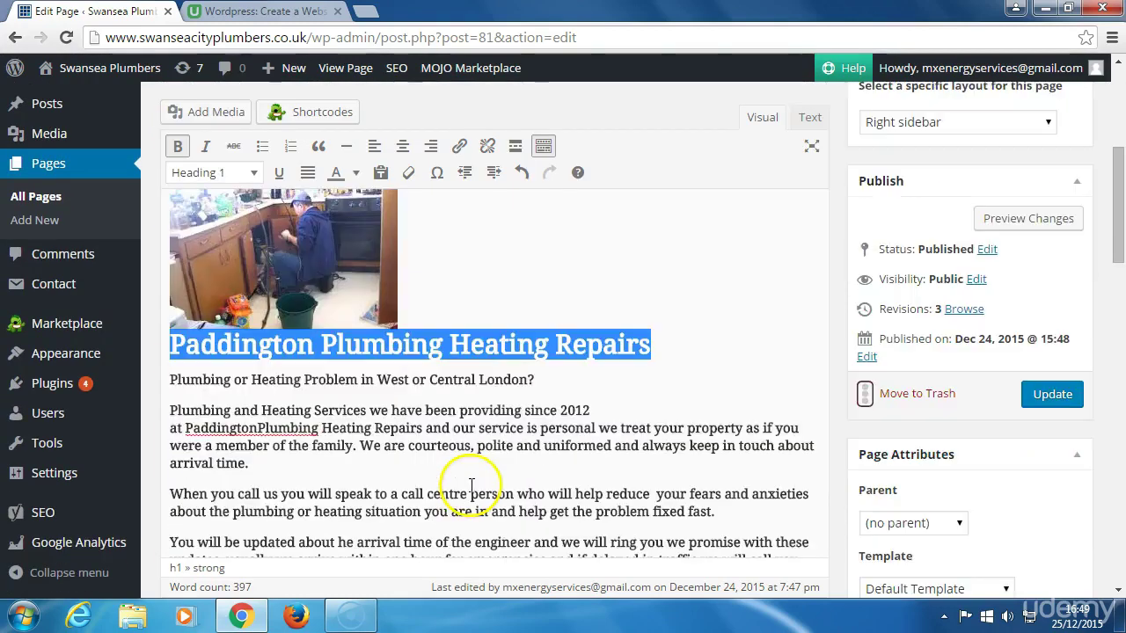
click(482, 313)
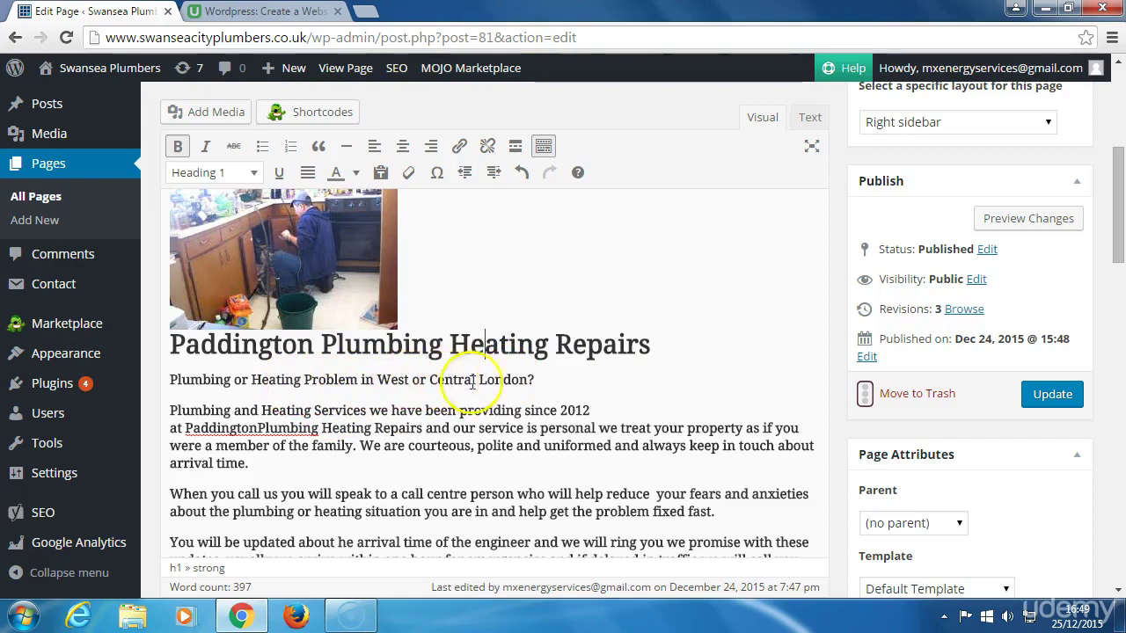
Step: Italicize the line "Plumbing or Heating Problem in West or Central London?" below the heading
drag(170, 380, 510, 379)
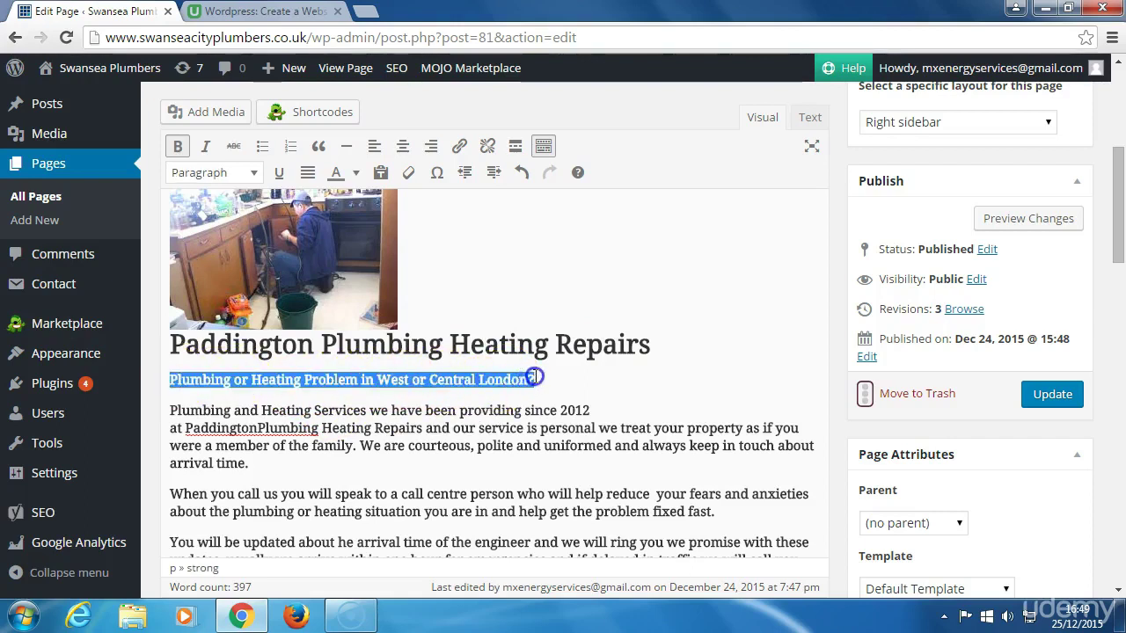
click(243, 151)
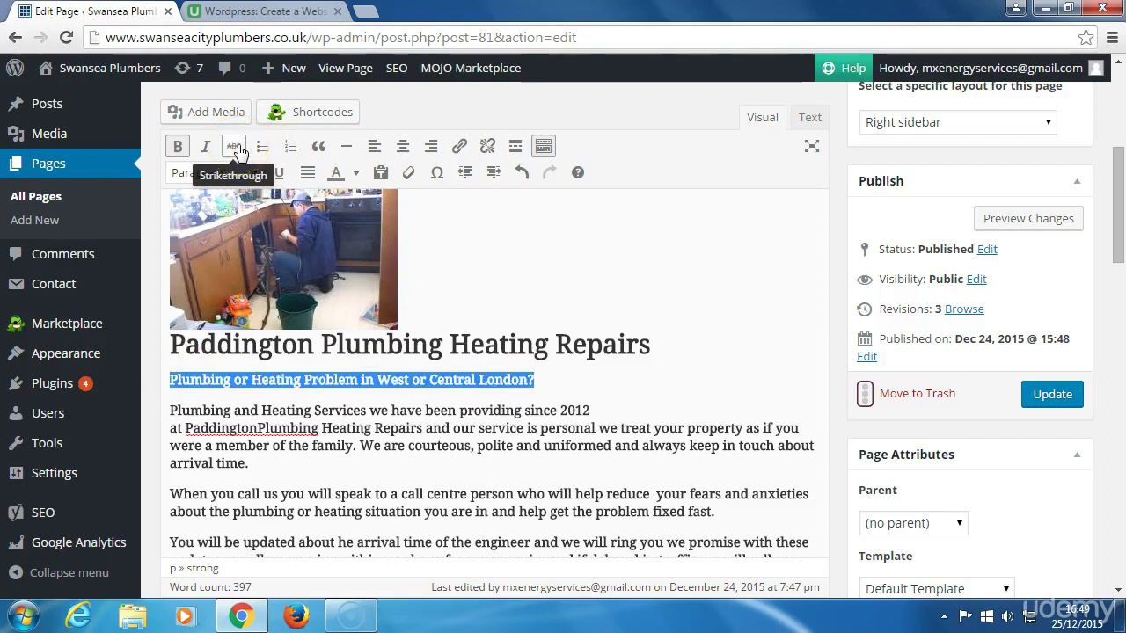
click(205, 146)
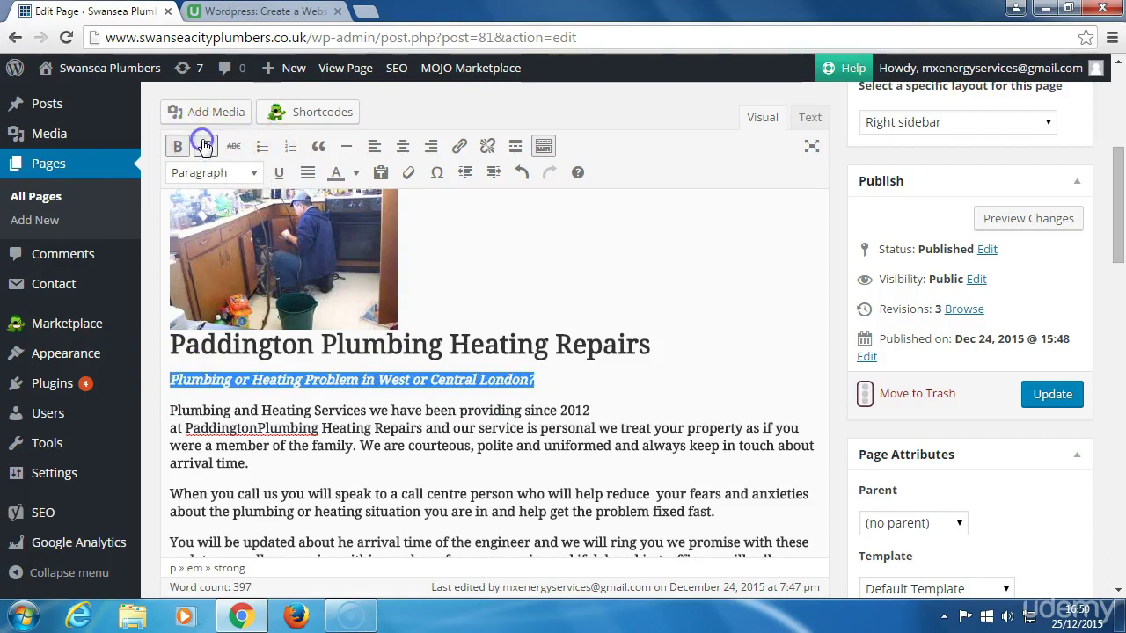
click(373, 392)
key(BackSpace)
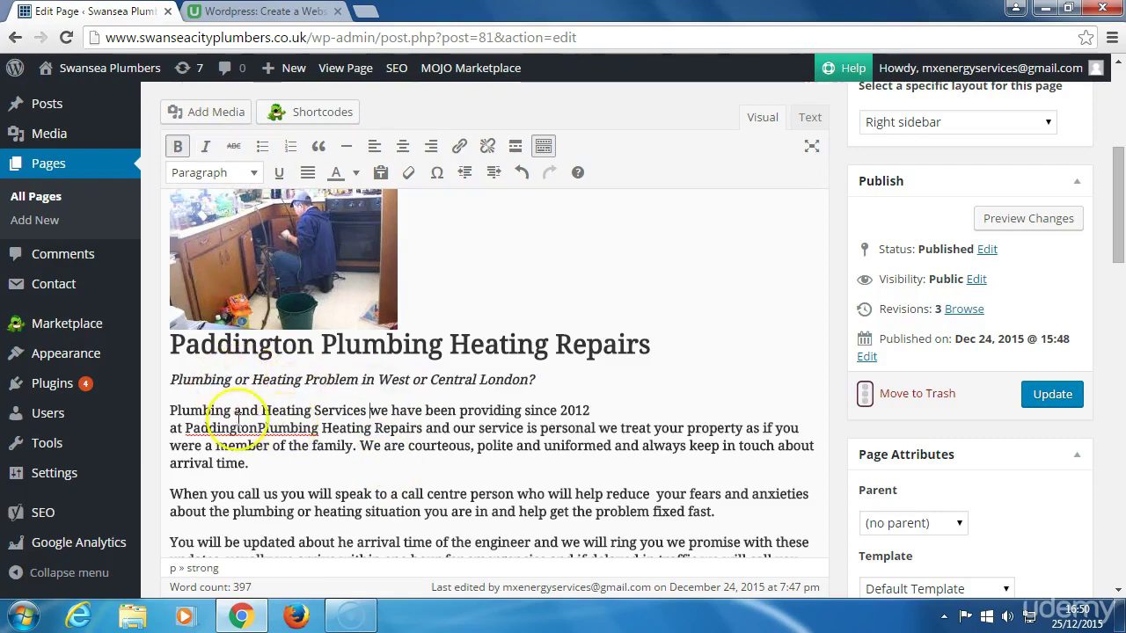
Step: Turn the paragraphs starting "Plumbing and Heating Services" and "When you call us" into bulleted list items
click(172, 410)
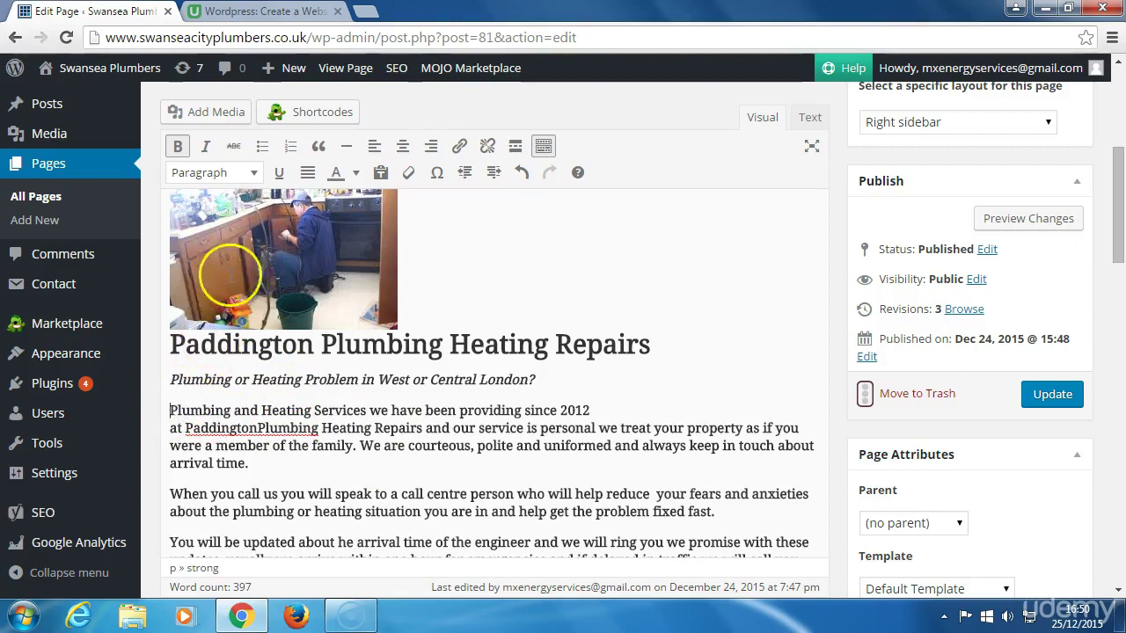
click(262, 148)
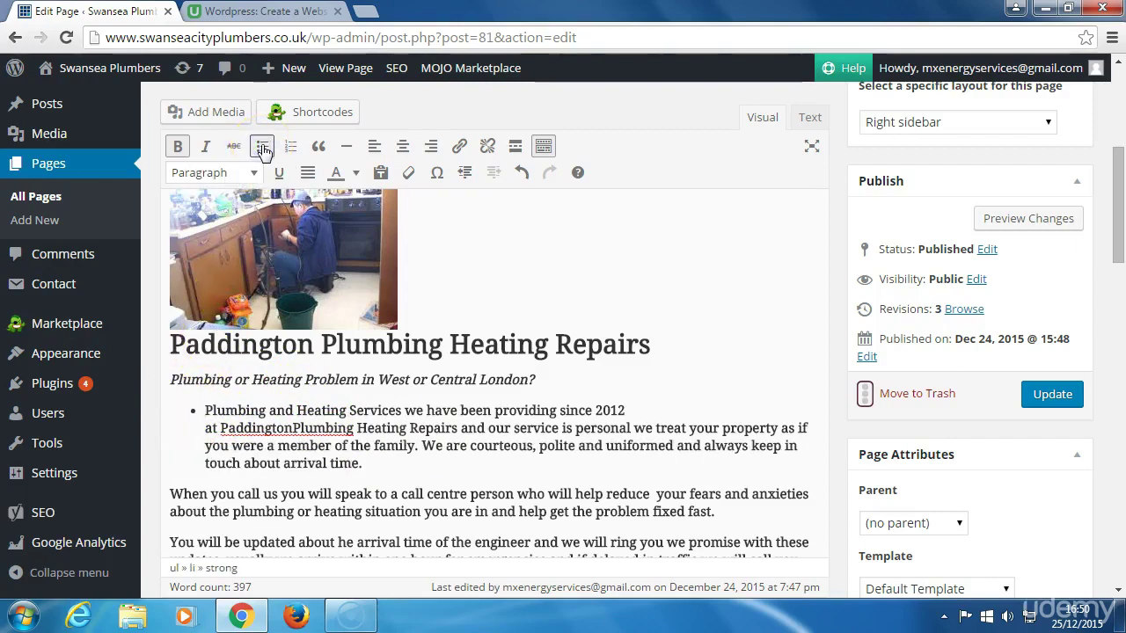
click(172, 493)
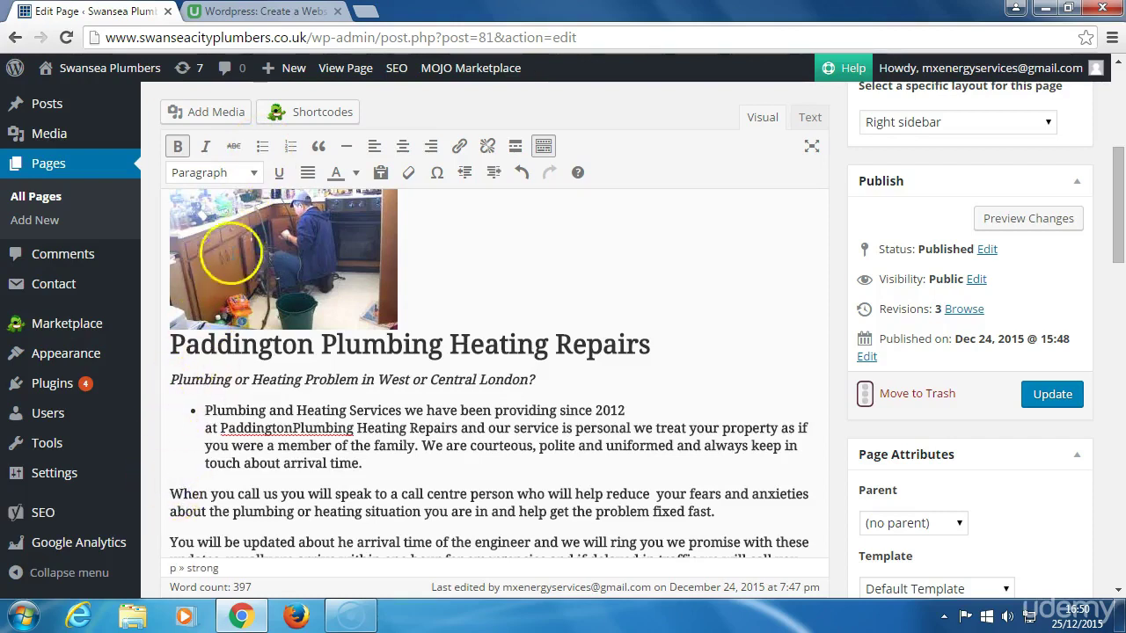
click(259, 147)
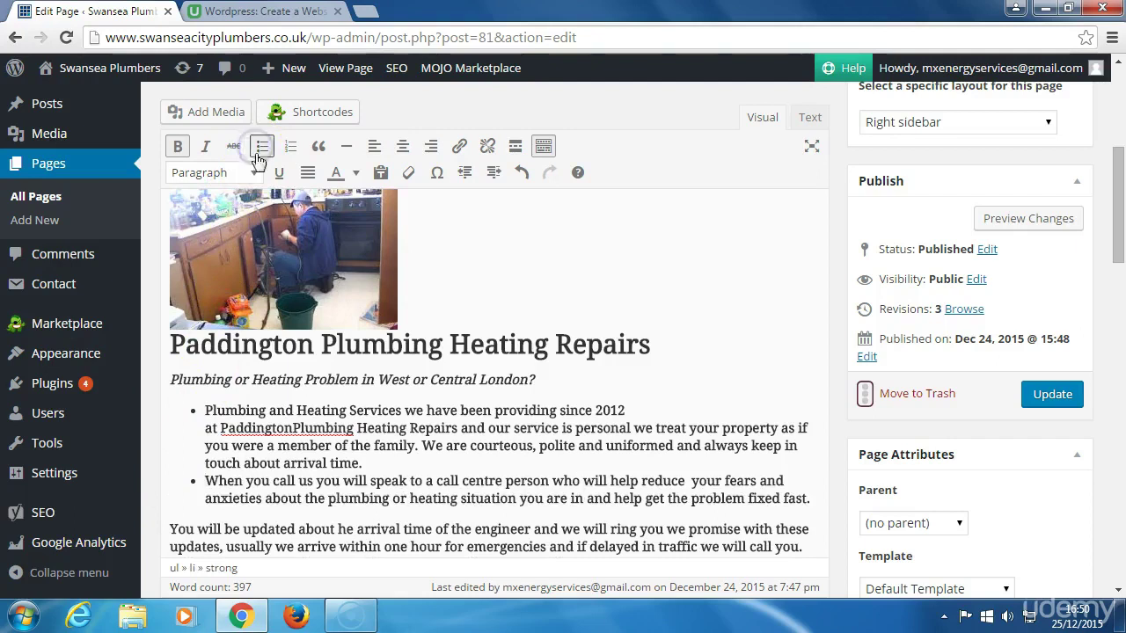
Step: Try to put a gap between the first and second bullet points
click(394, 461)
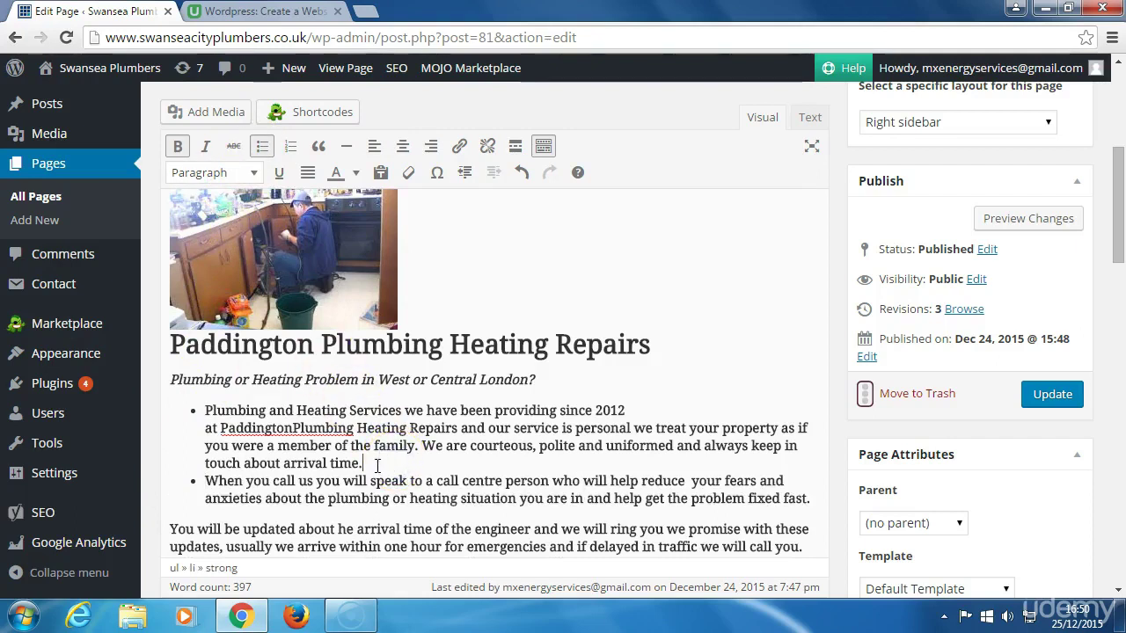
key(Return)
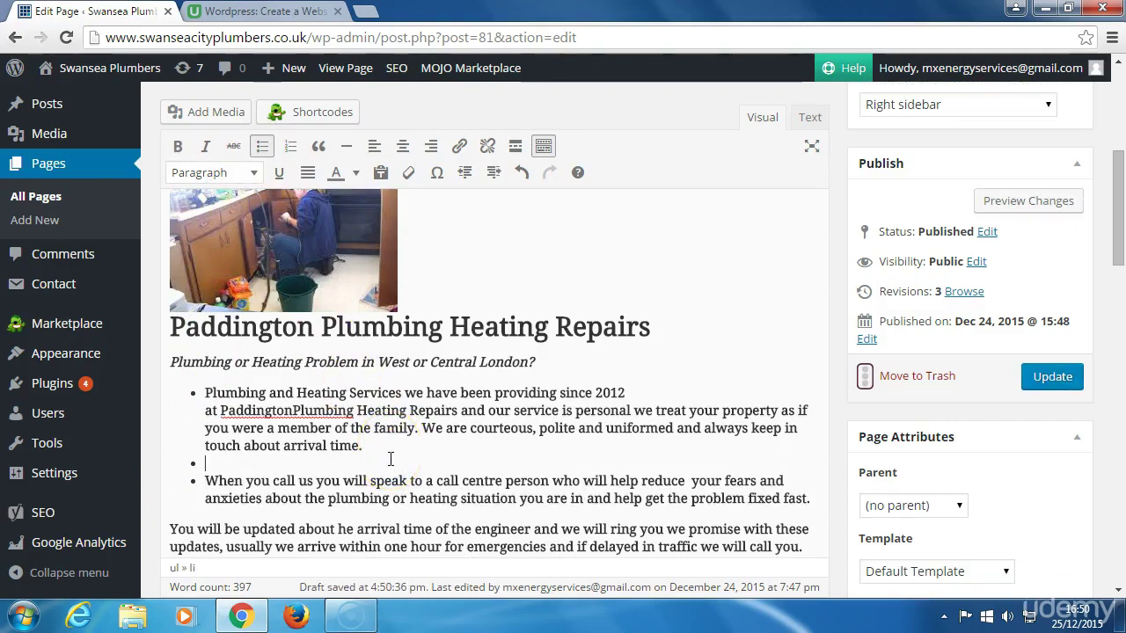
key(BackSpace)
key(BackSpace)
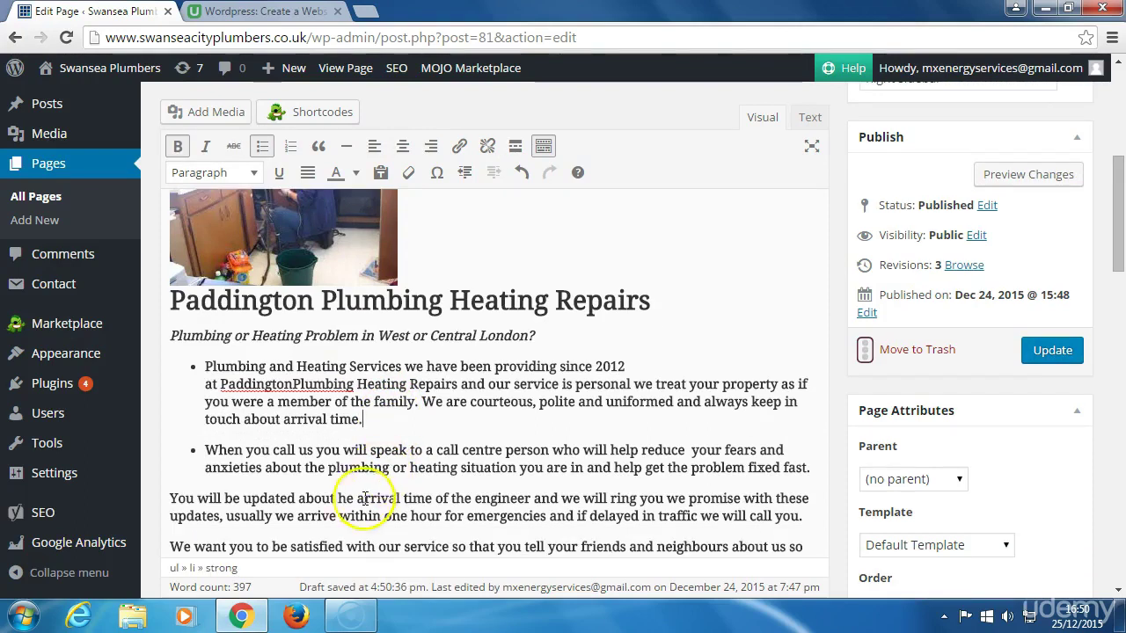
Step: Make the "You will be updated" paragraph a bullet point and insert a blank line after the first bullet
click(171, 499)
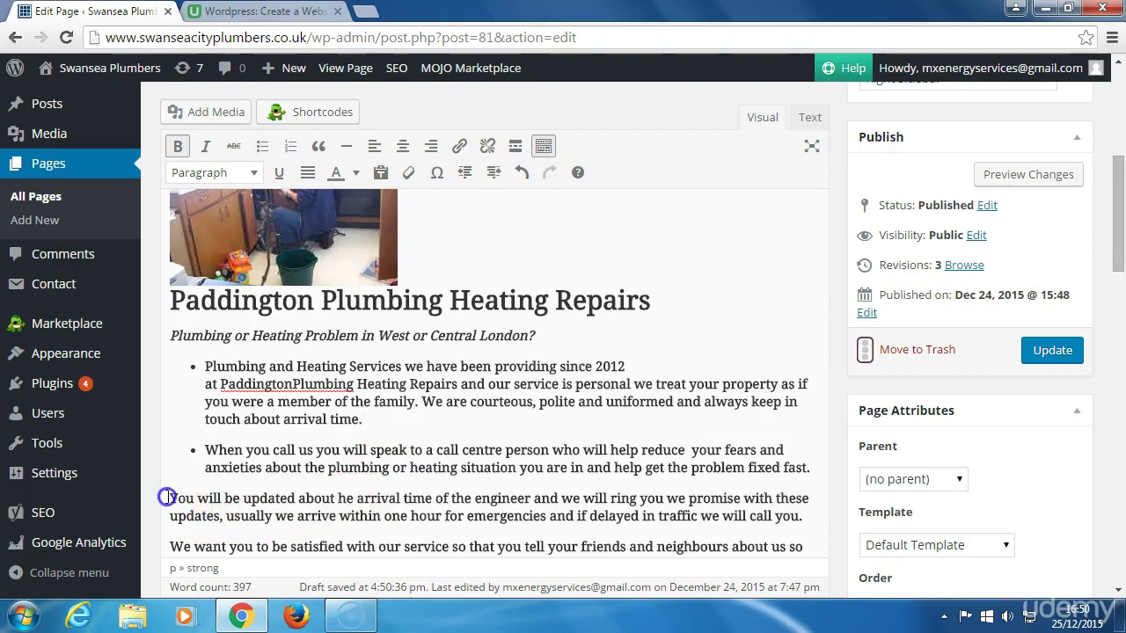
click(261, 146)
click(380, 418)
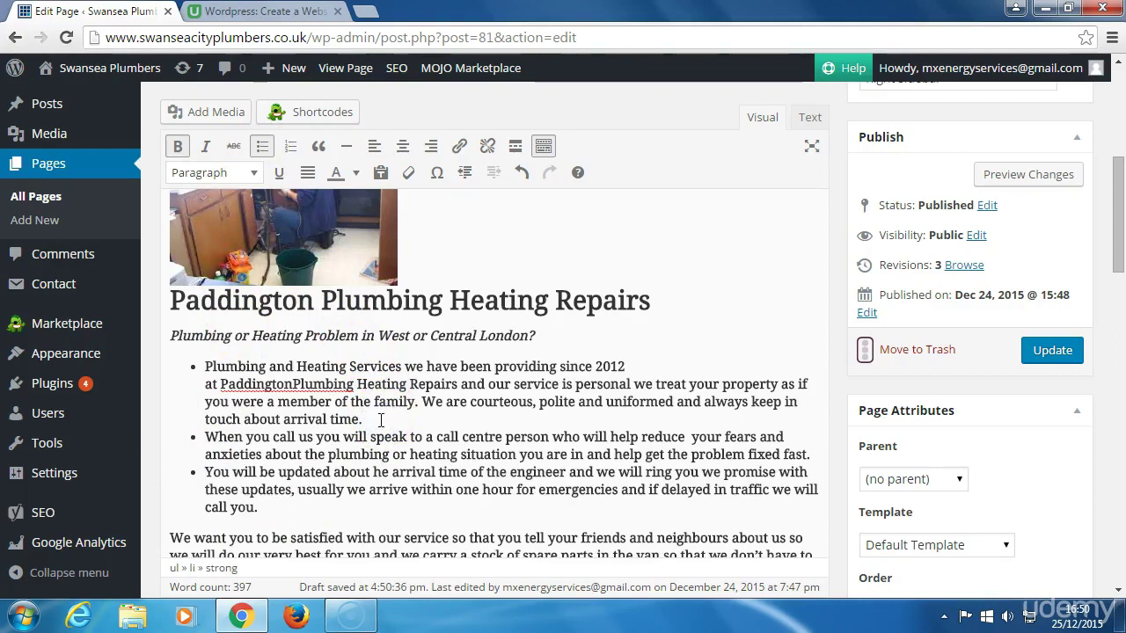
key(Return)
key(Return)
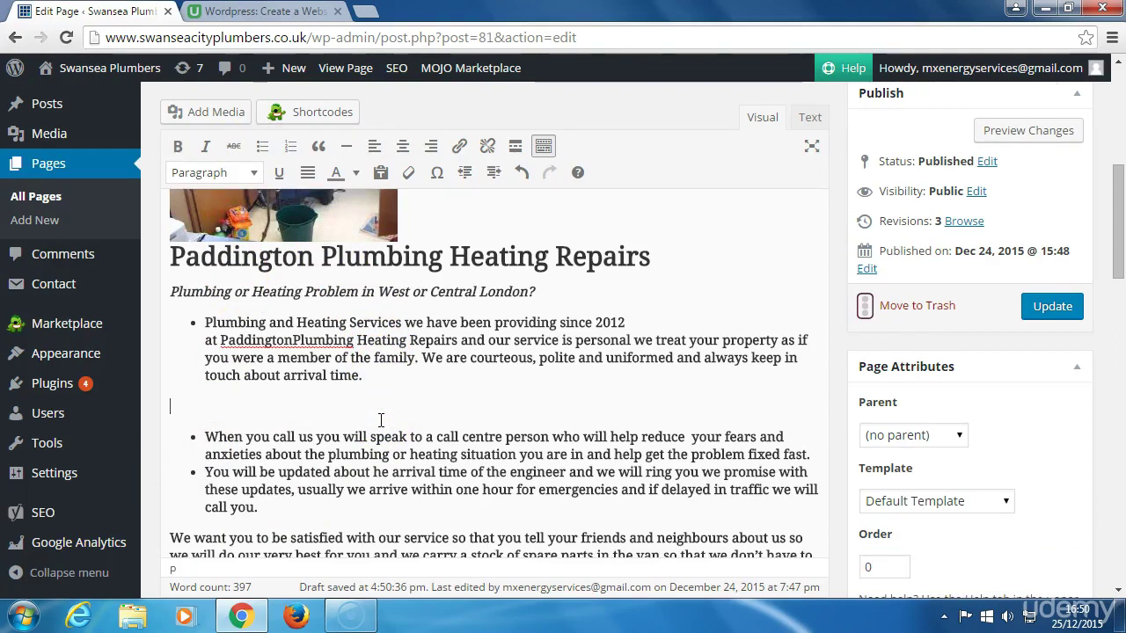
Step: Insert a blank line after the second bullet point and tighten the gap below the first one
click(815, 451)
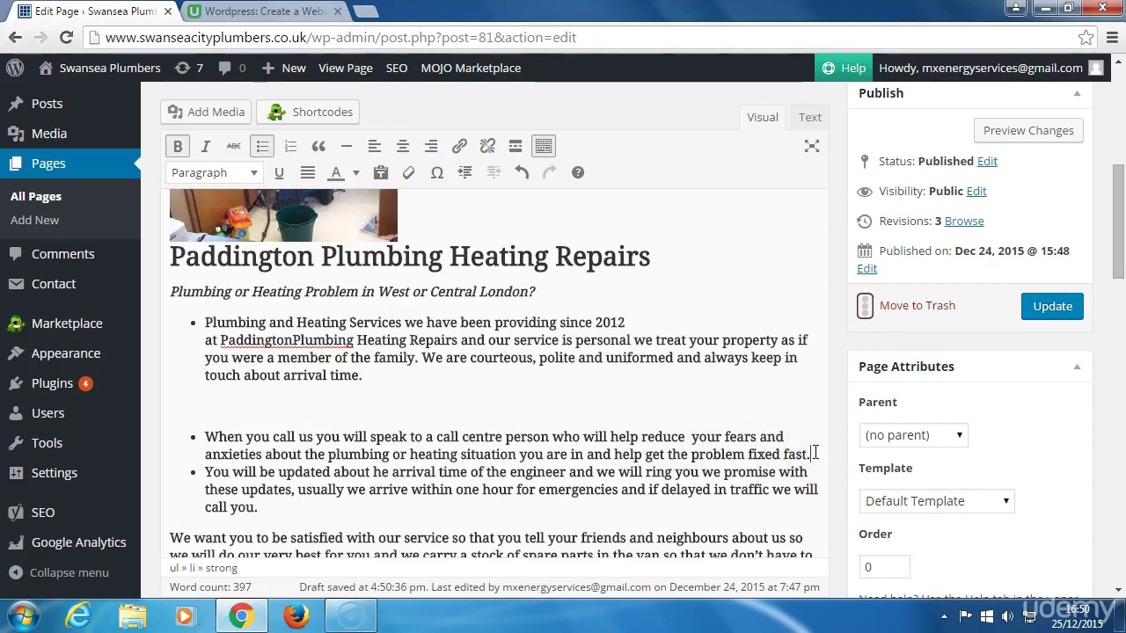
key(Return)
key(Return)
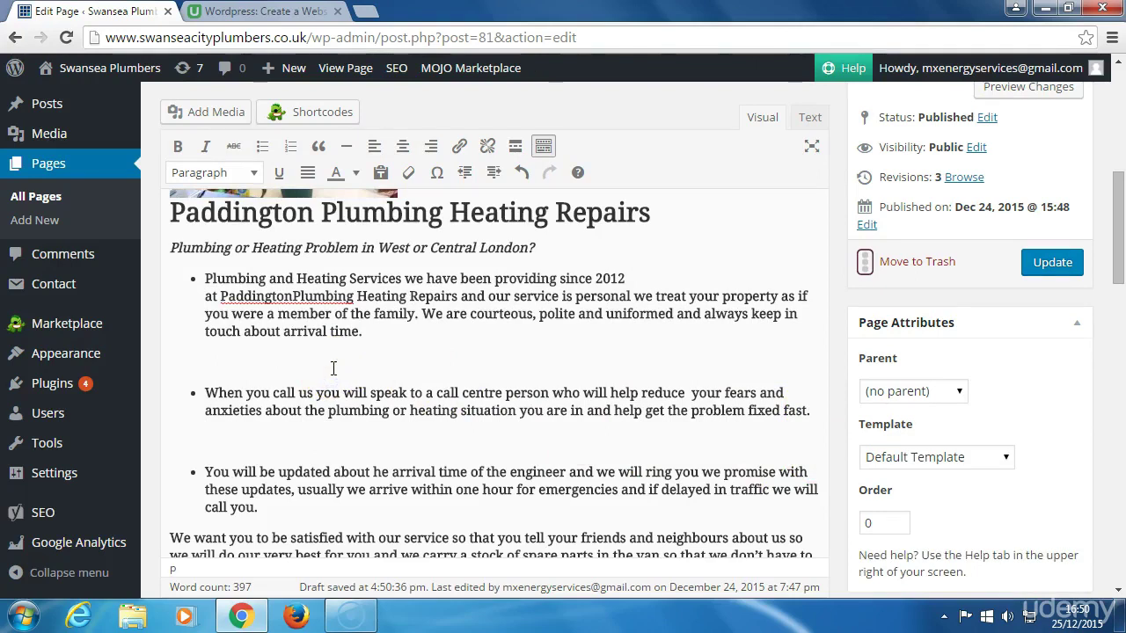
key(BackSpace)
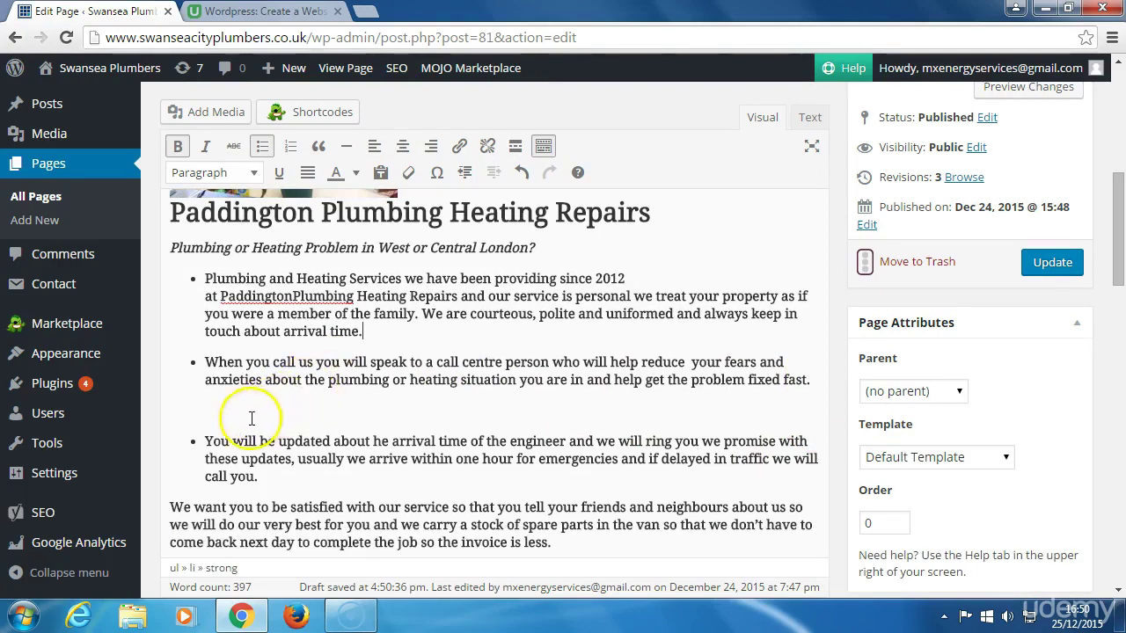
click(225, 414)
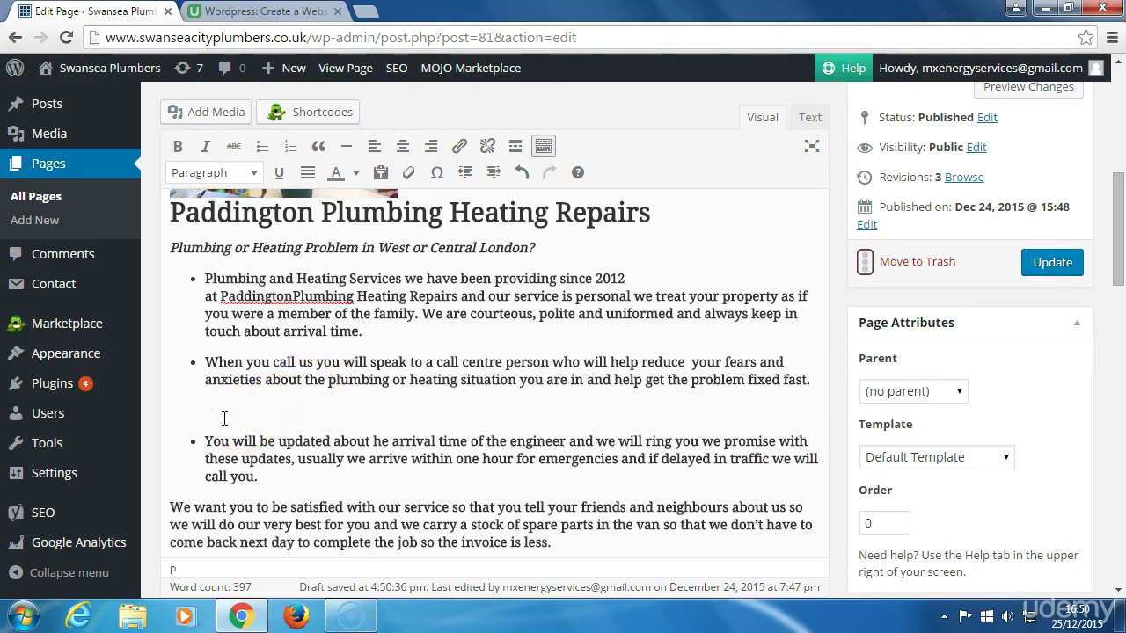